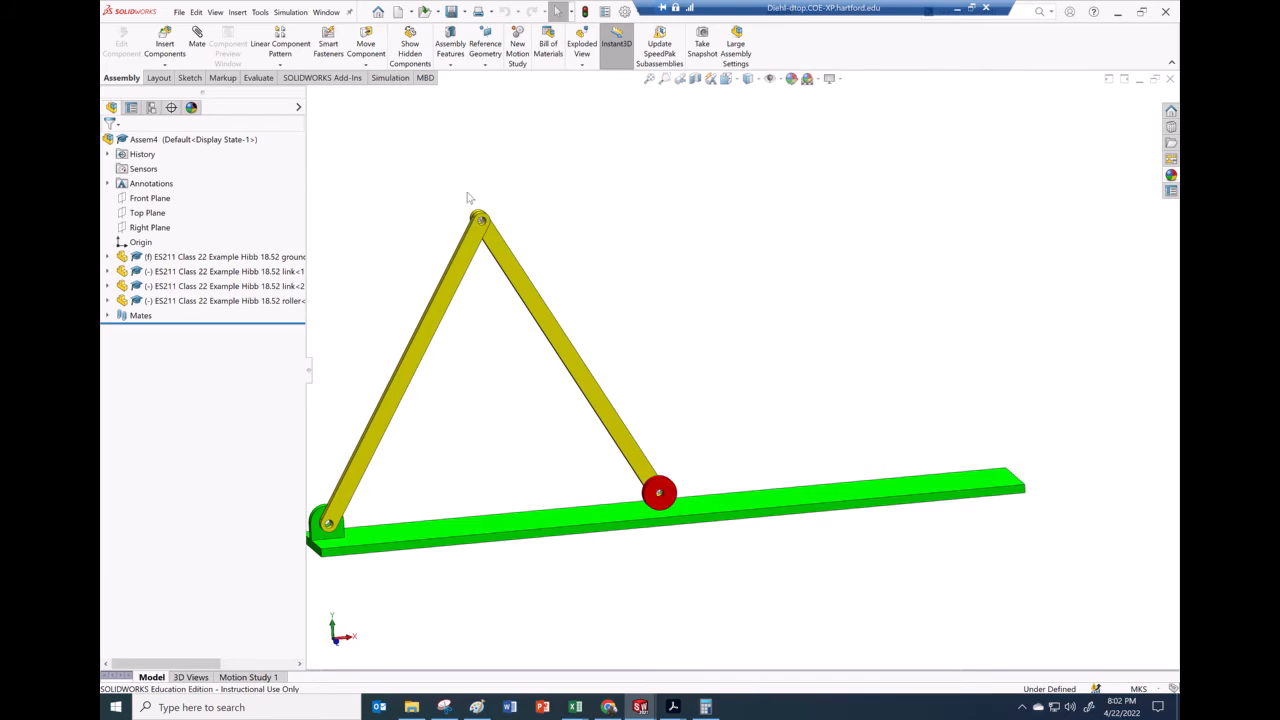
Switch to the class notes PDF and review the Hibbeler 18-52 worked example and its given values
mouse_move(675, 712)
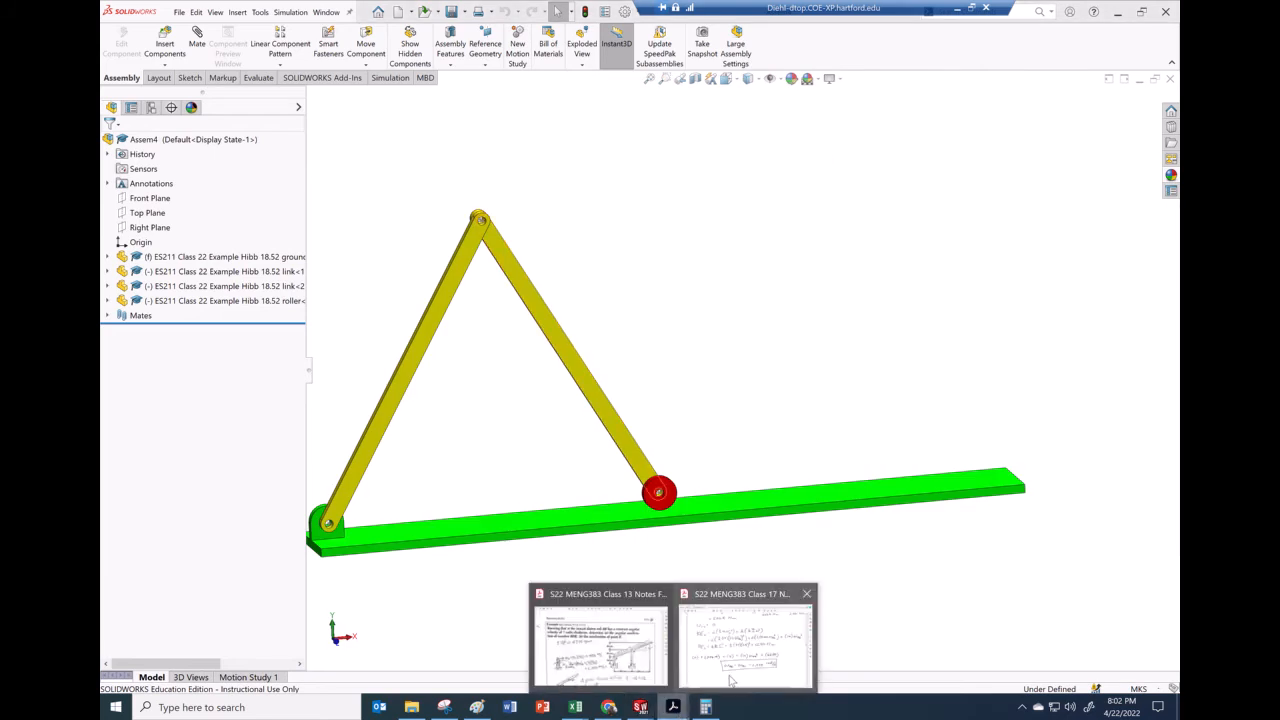
left_click(709, 612)
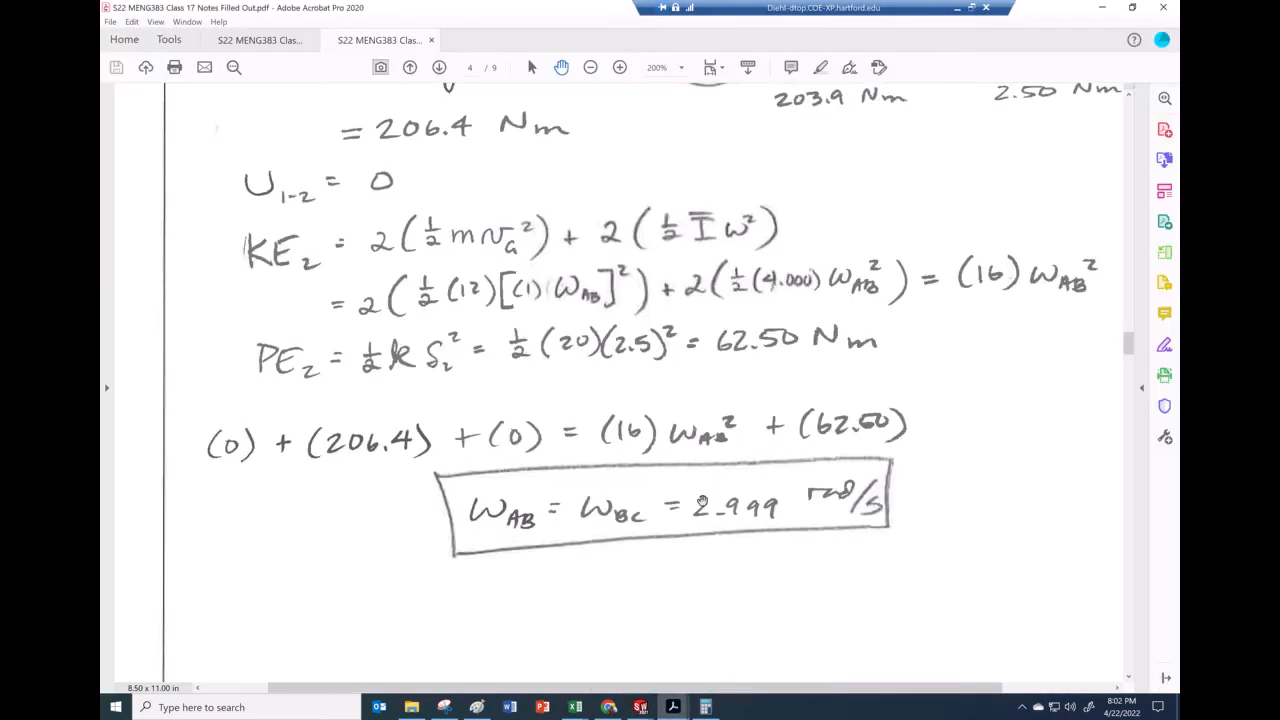
scroll(703, 503, "up", 10)
mouse_move(676, 710)
left_click(668, 645)
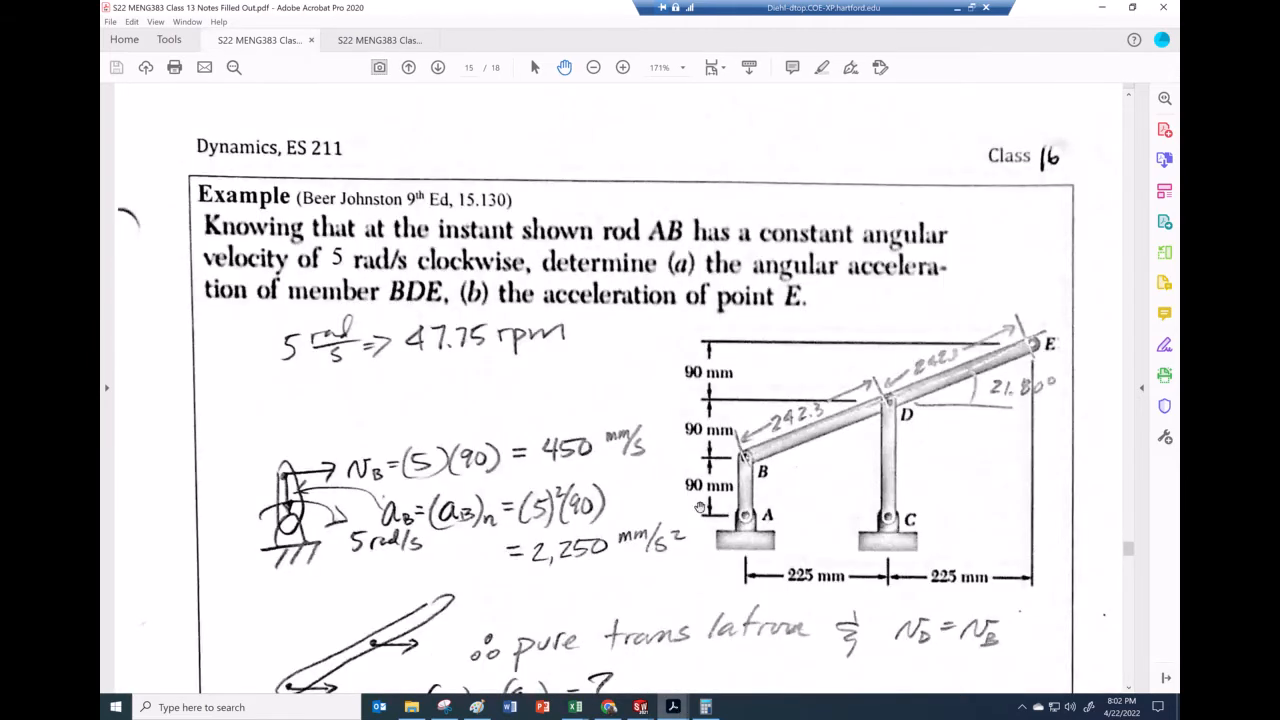
mouse_move(673, 708)
left_click(746, 663)
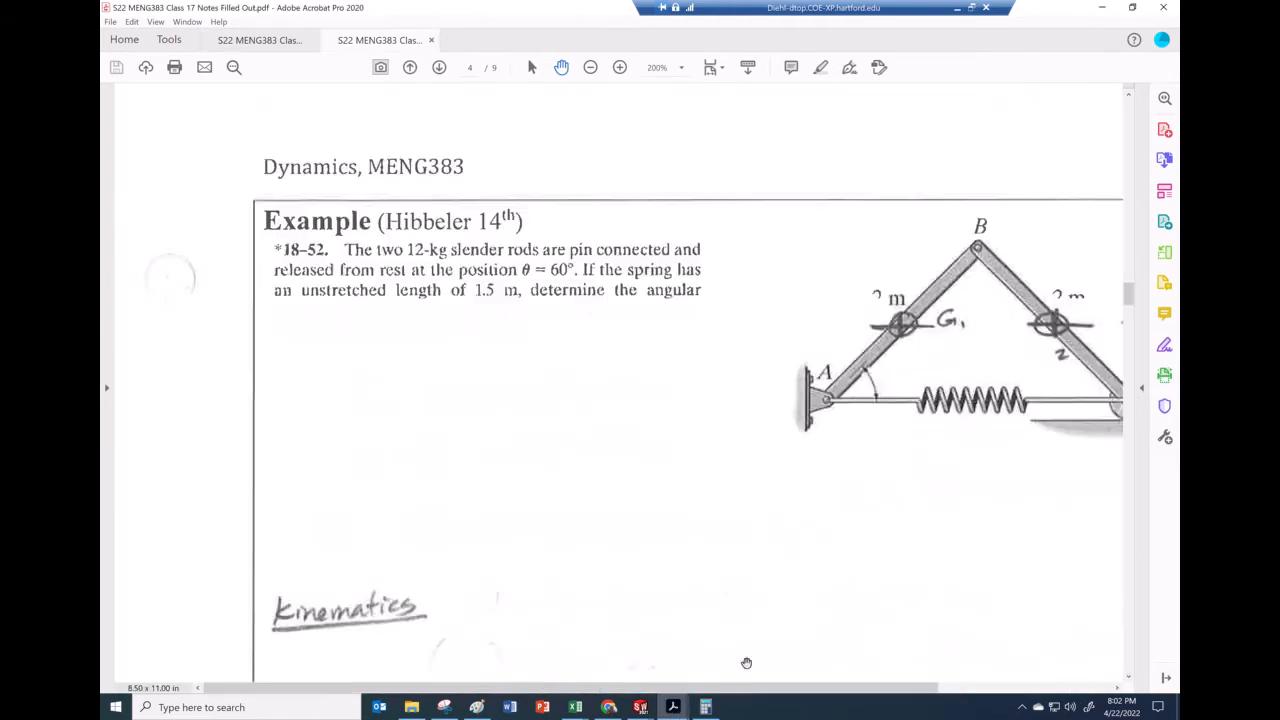
left_click_drag(802, 440, 665, 374)
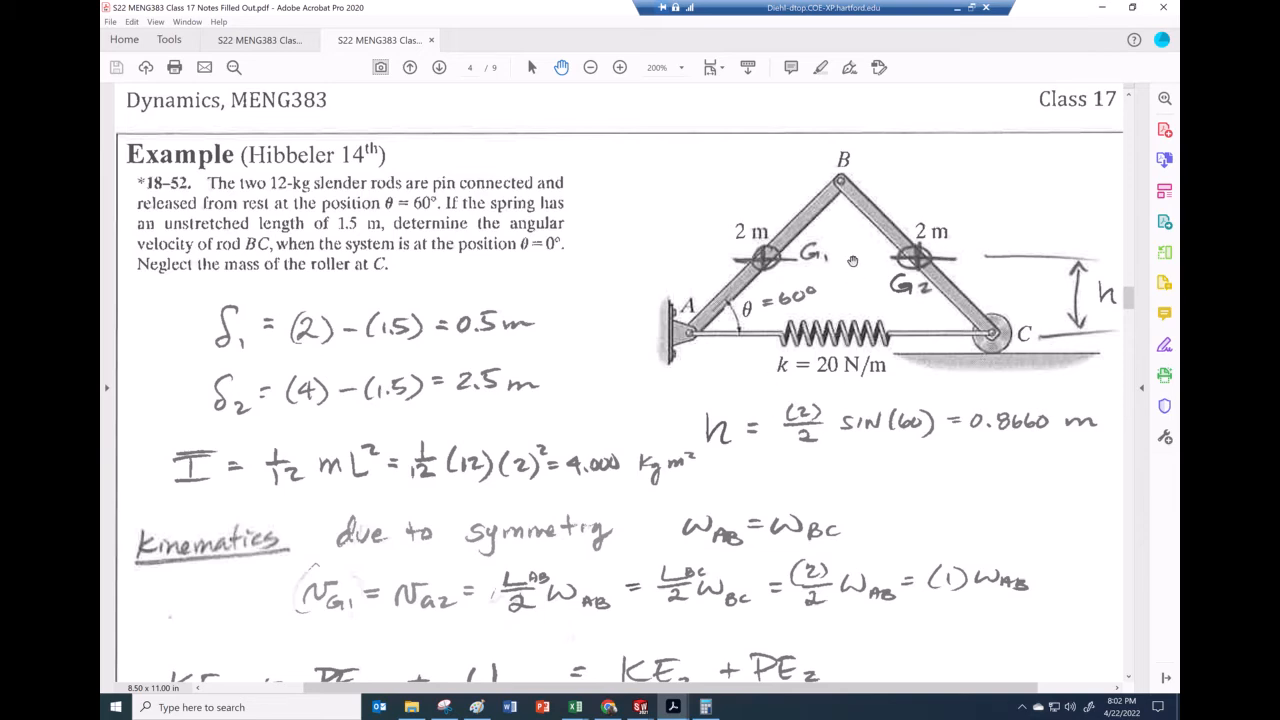
scroll(665, 526, "down", 10)
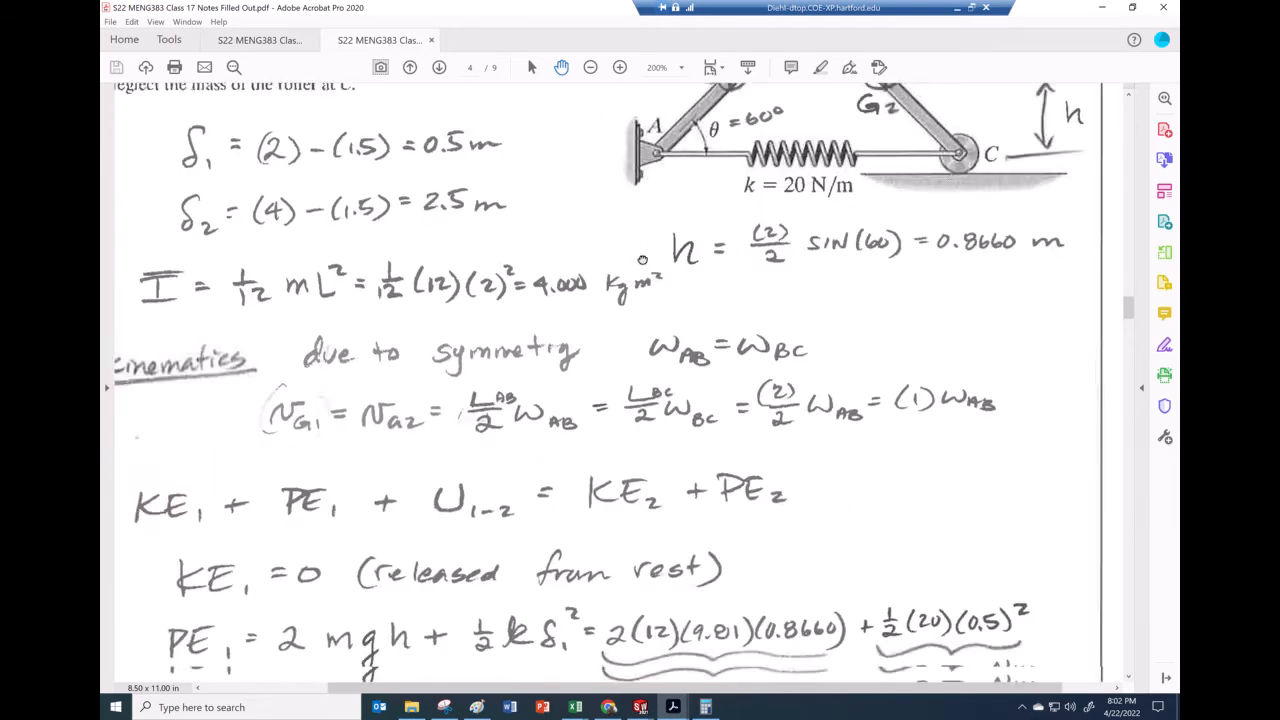
scroll(640, 508, "down", 4)
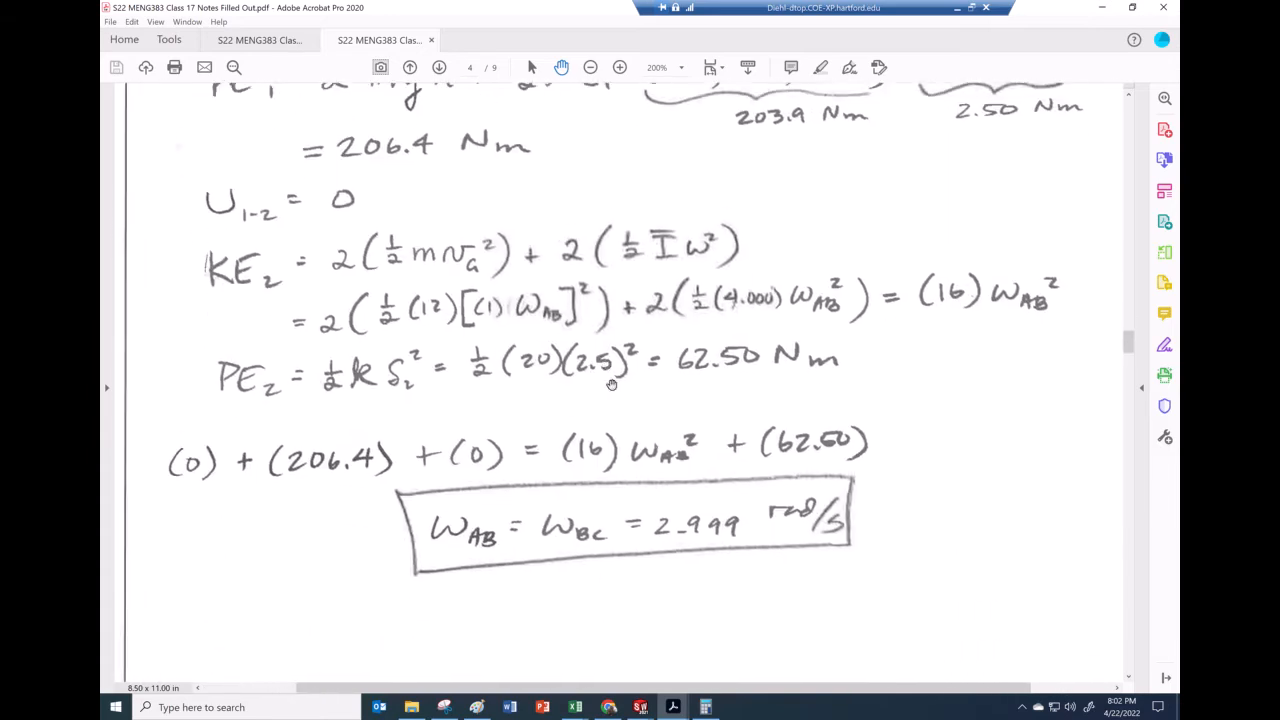
scroll(660, 300, "up", 5)
scroll(670, 220, "up", 5)
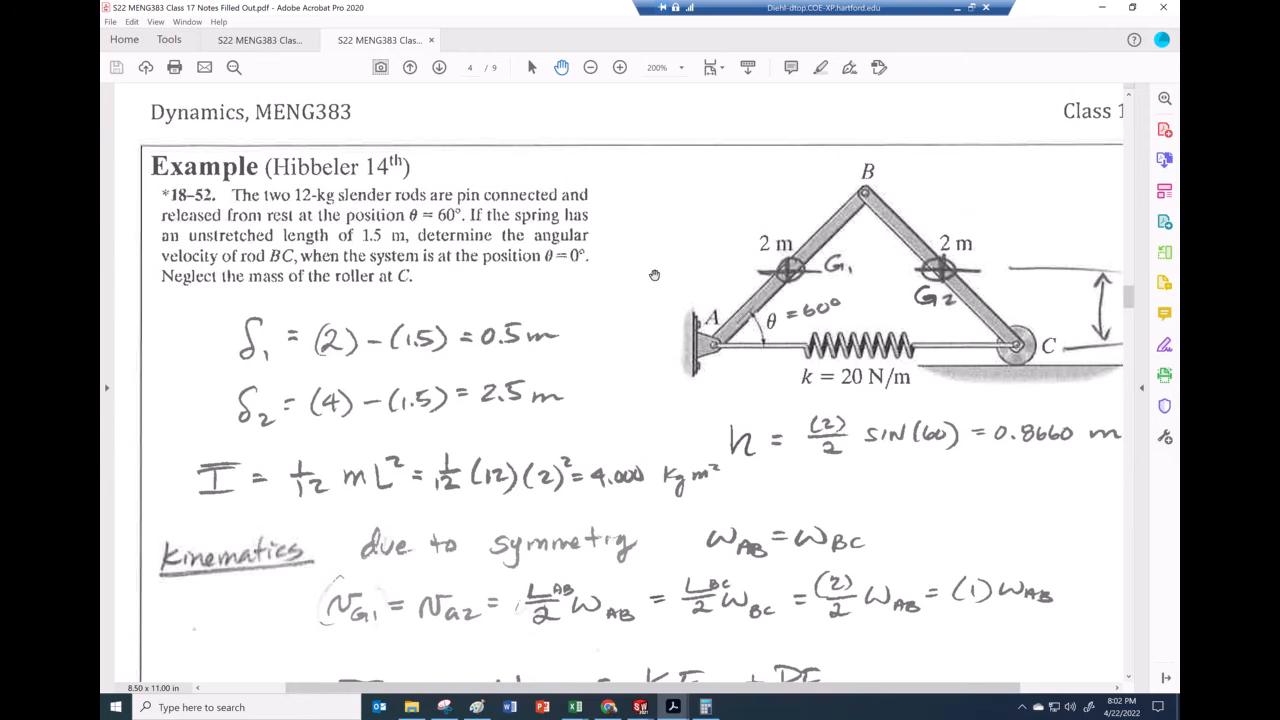
Open the link part and view its overridden mass properties
mouse_move(642, 700)
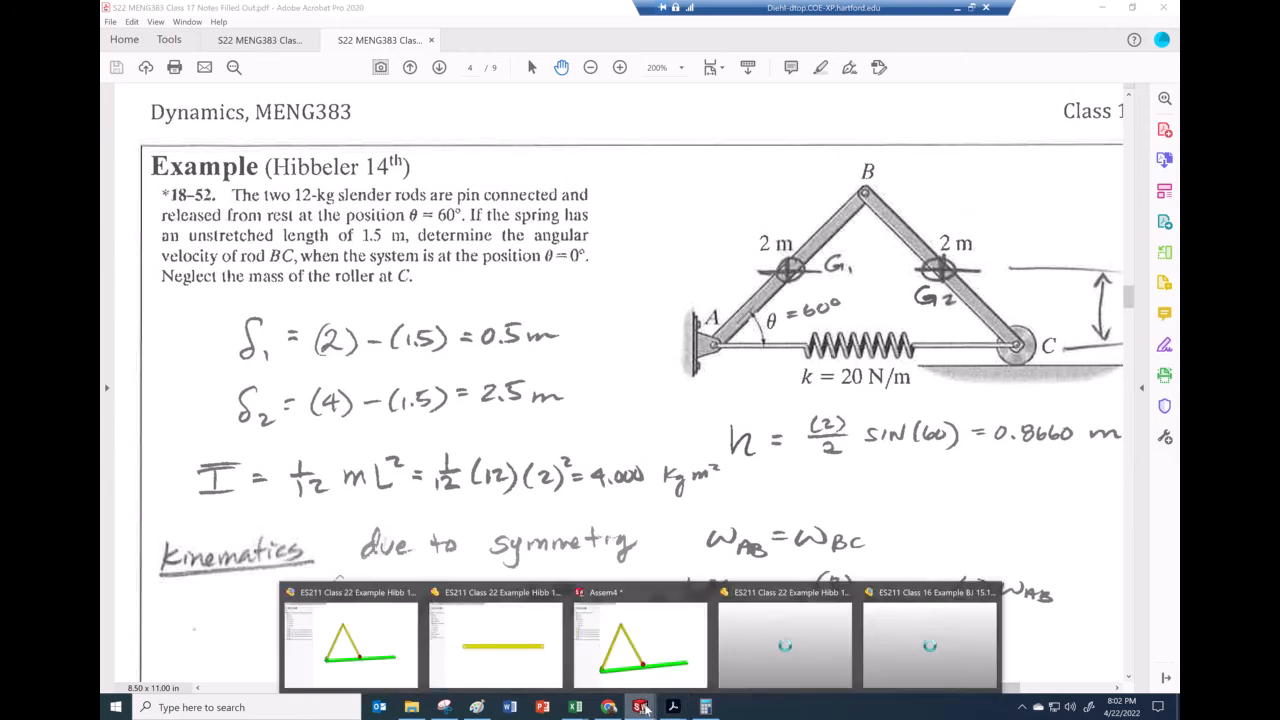
left_click(531, 652)
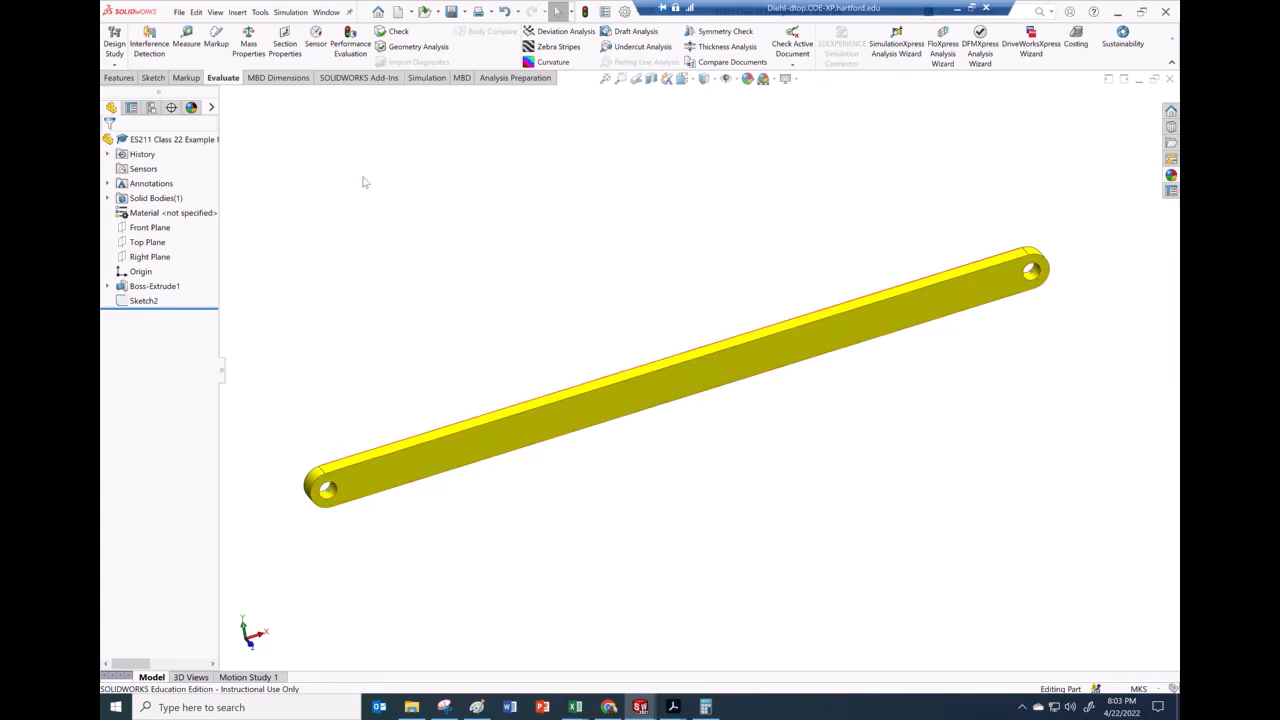
left_click(252, 42)
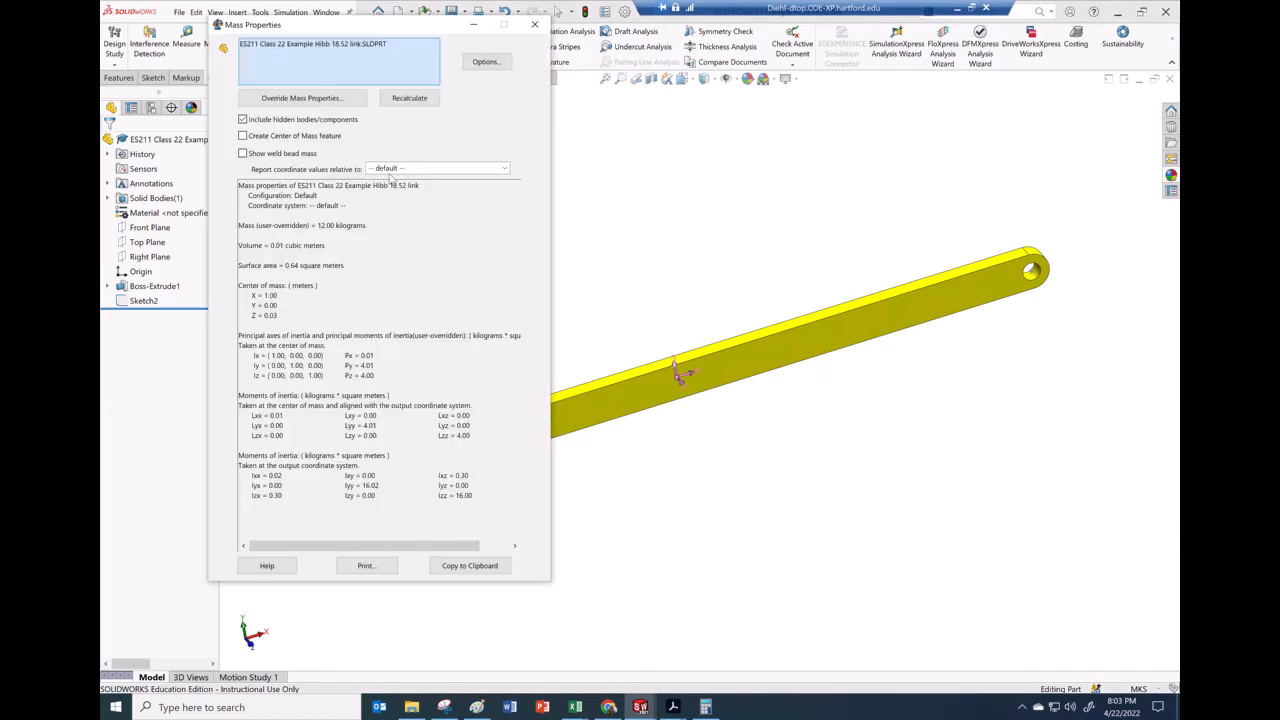
left_click(296, 99)
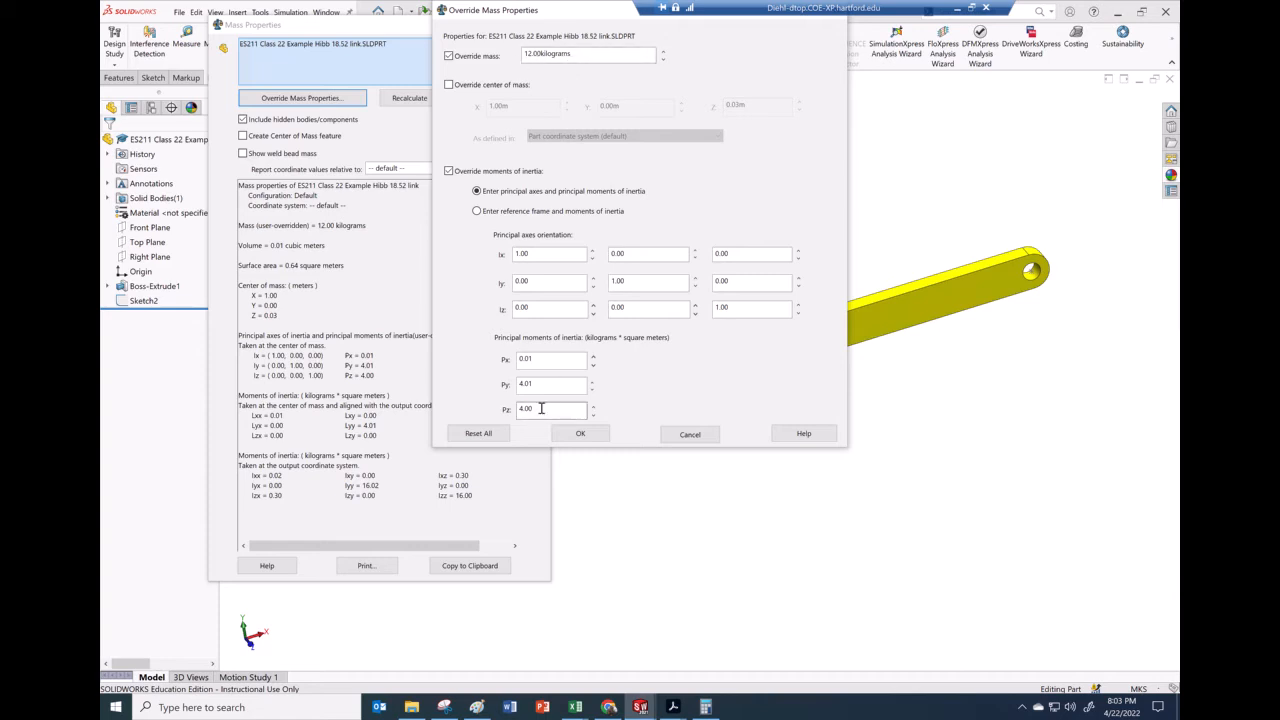
Compare the link's moment of inertia against the notes, then close the mass properties dialogs
mouse_move(673, 707)
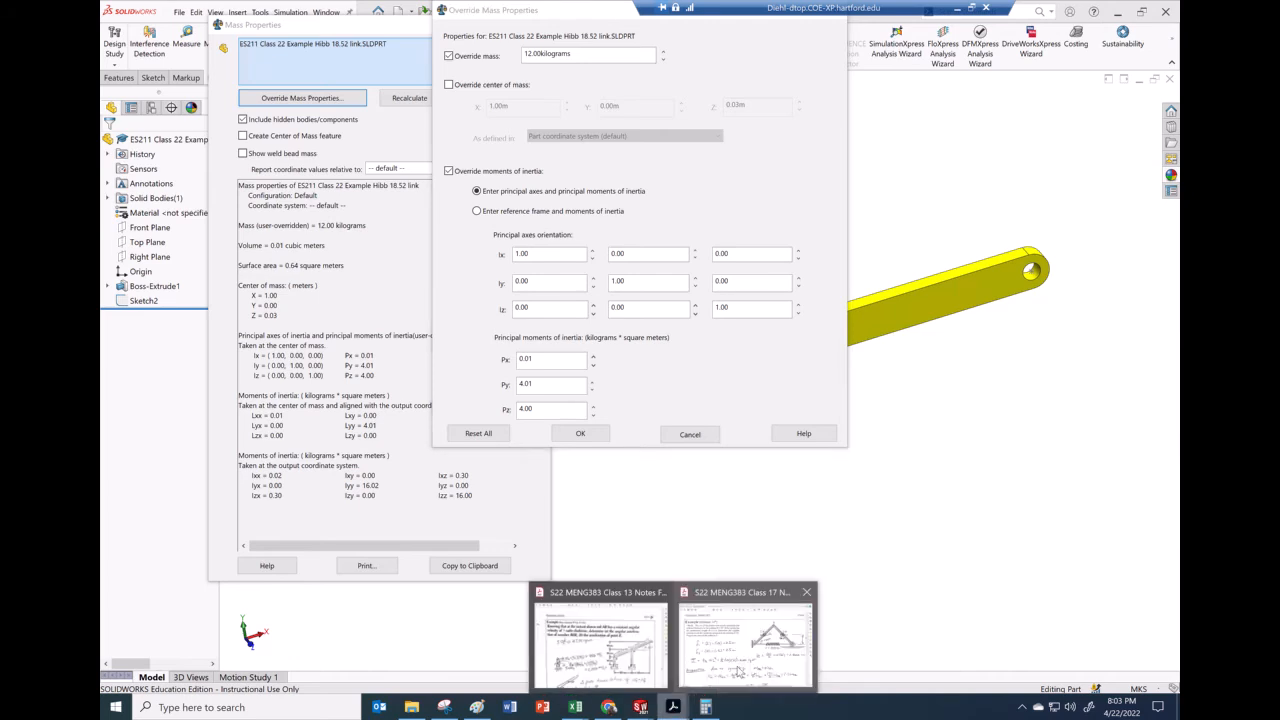
left_click(745, 620)
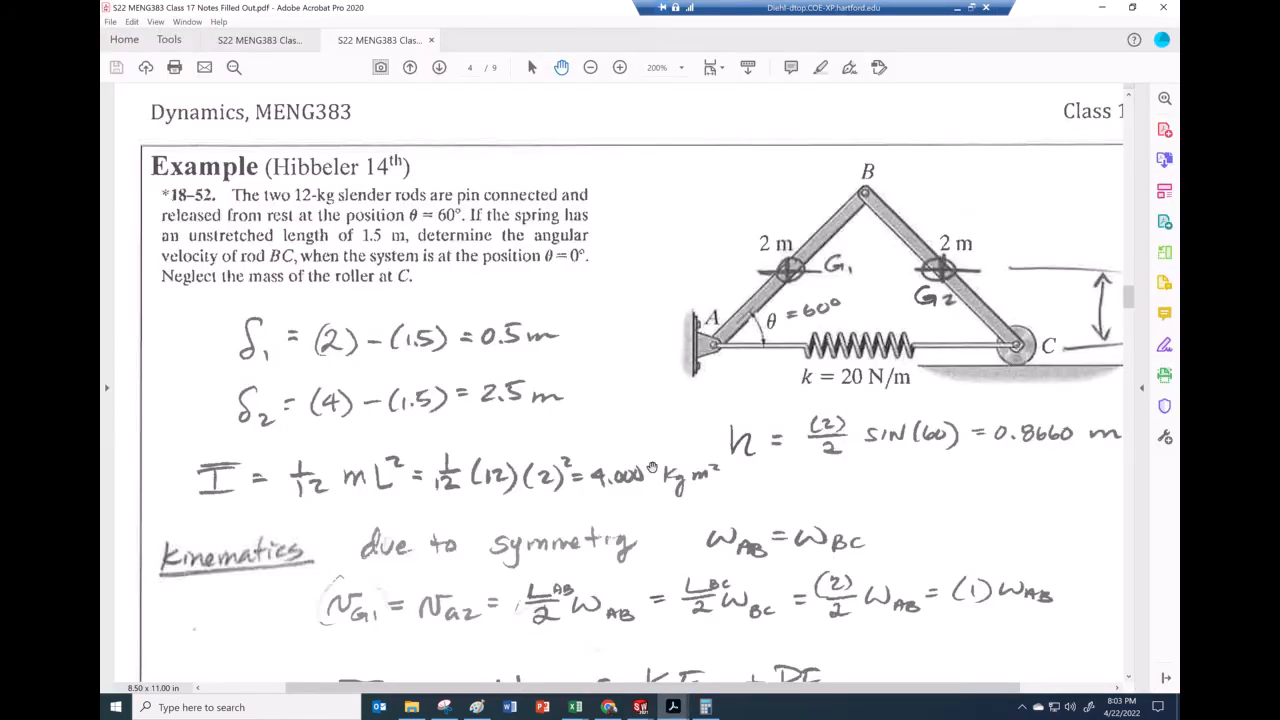
mouse_move(640, 707)
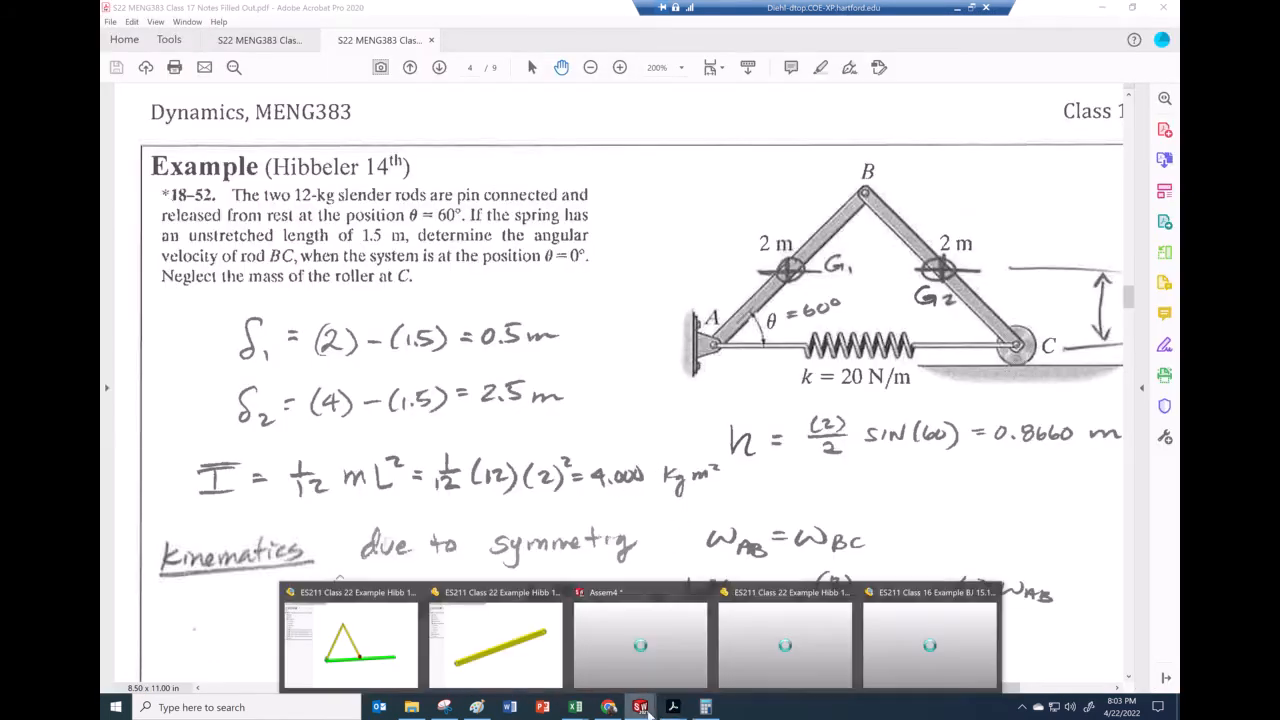
left_click(498, 659)
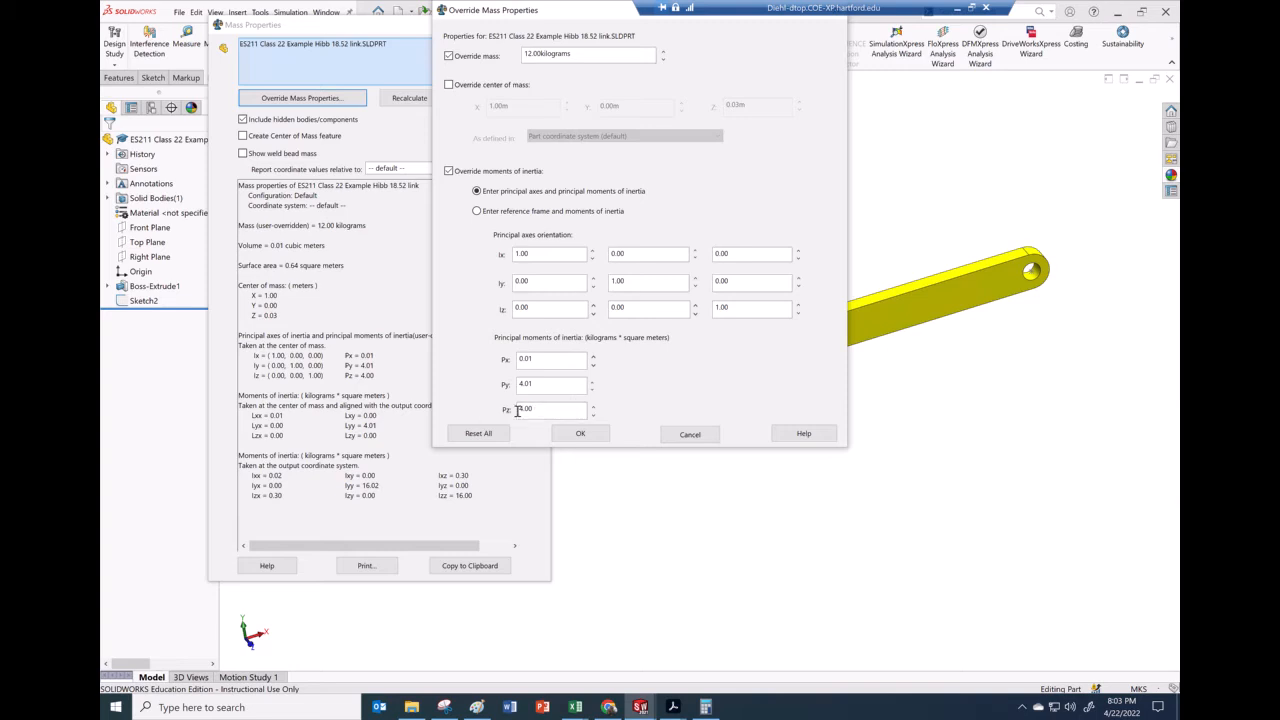
left_click(580, 433)
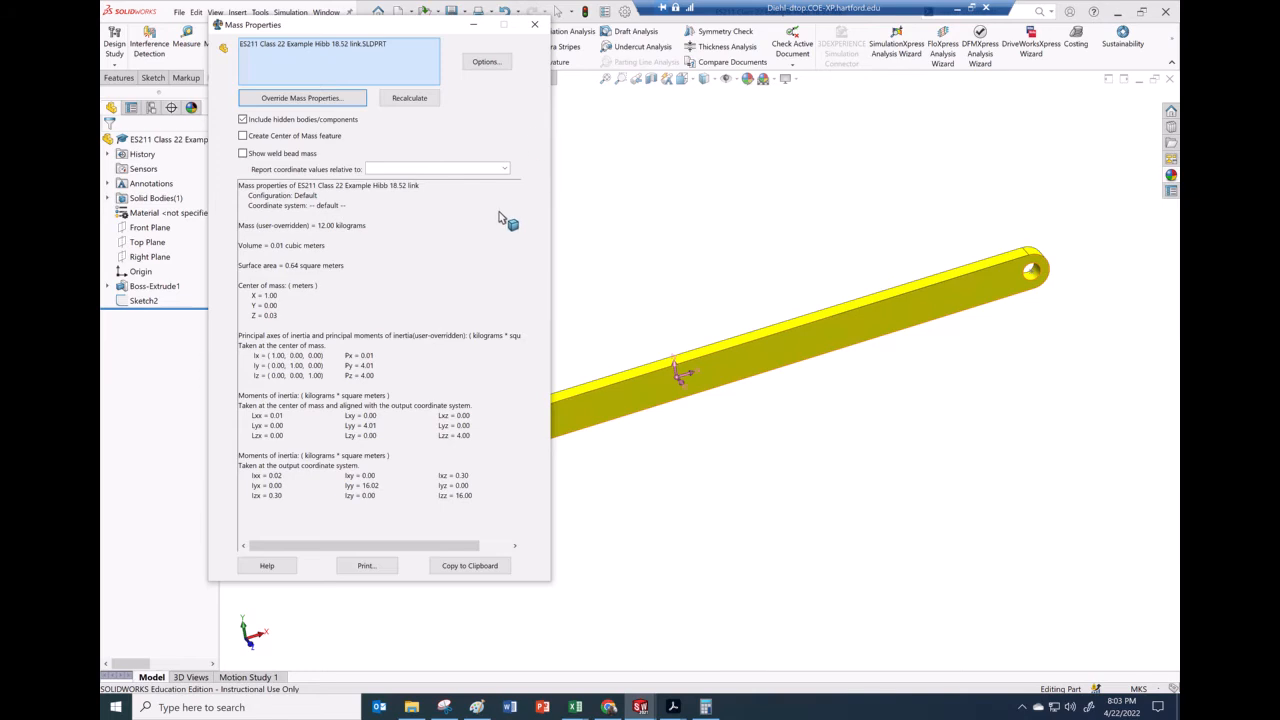
left_click(534, 28)
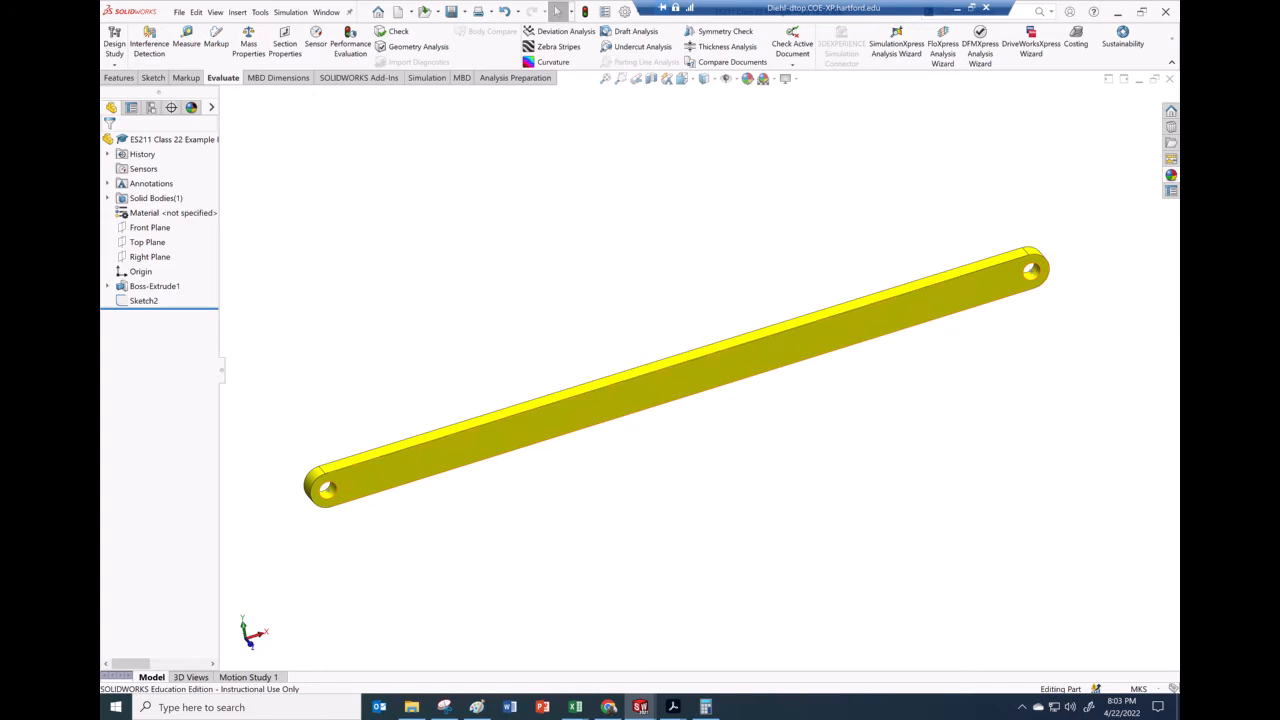
Switch to the Assem4 assembly window and close it
left_click(640, 707)
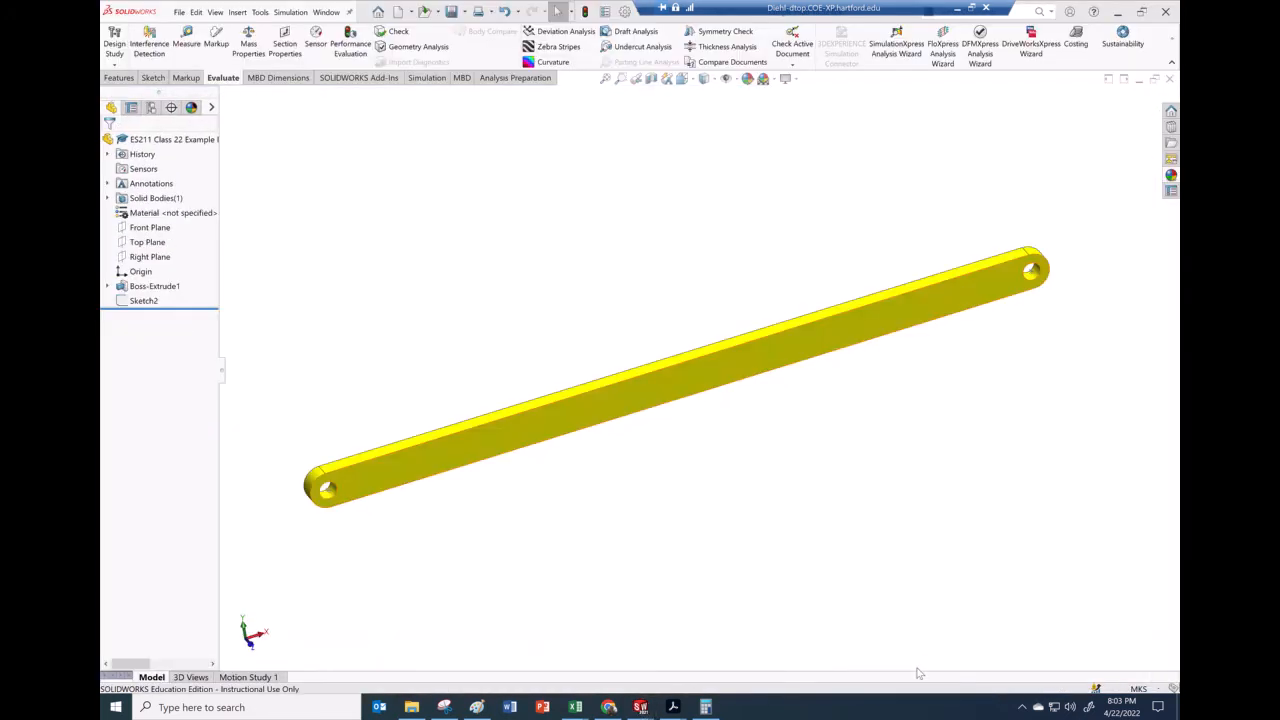
left_click(640, 707)
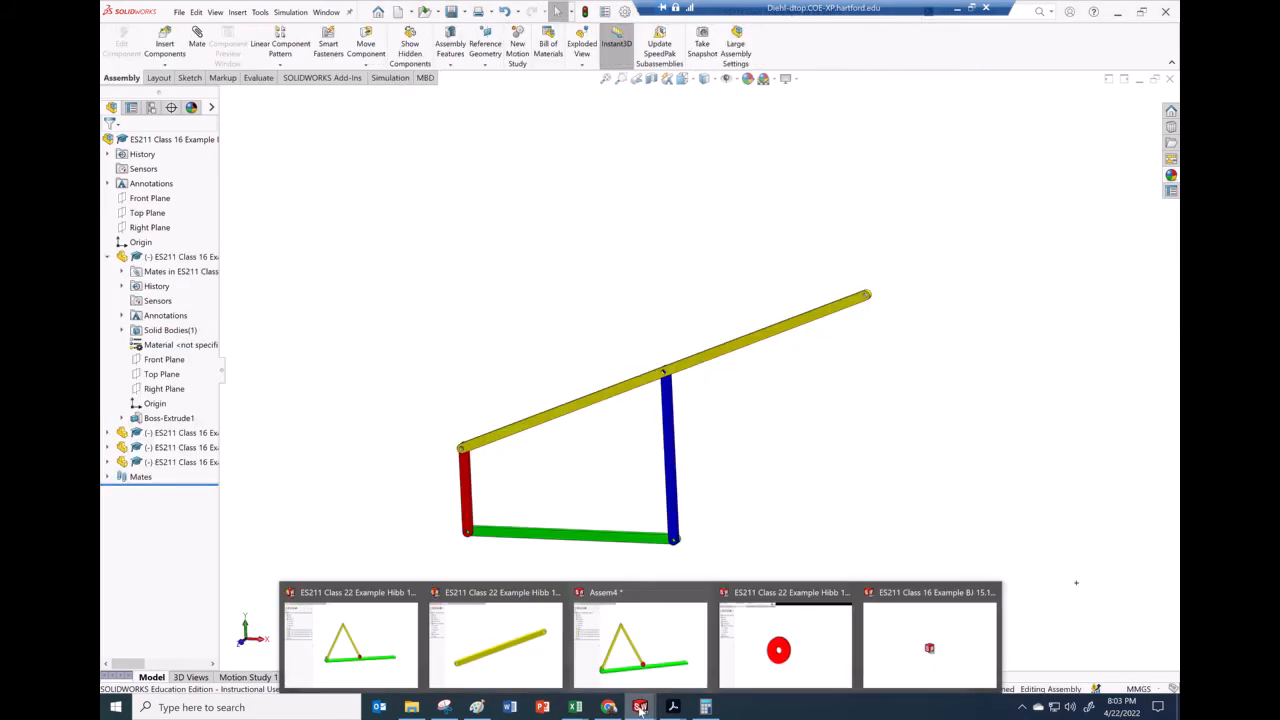
left_click(634, 677)
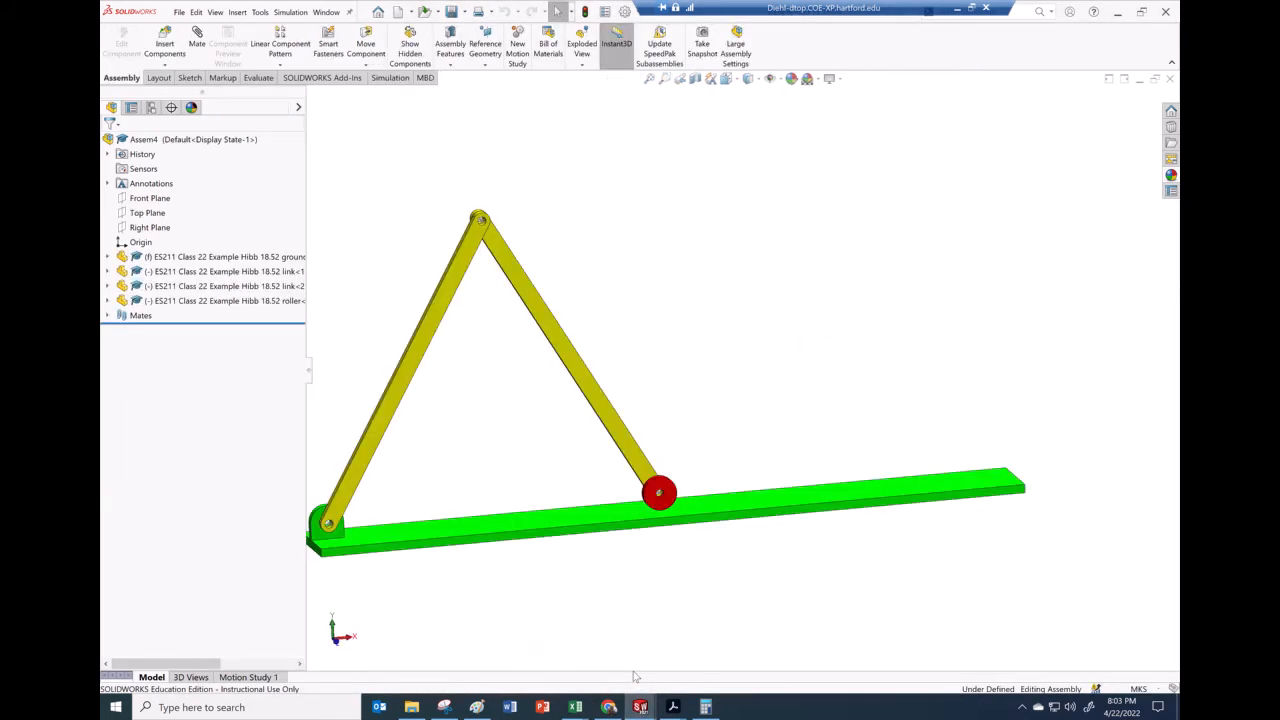
left_click(1170, 78)
left_click(370, 255)
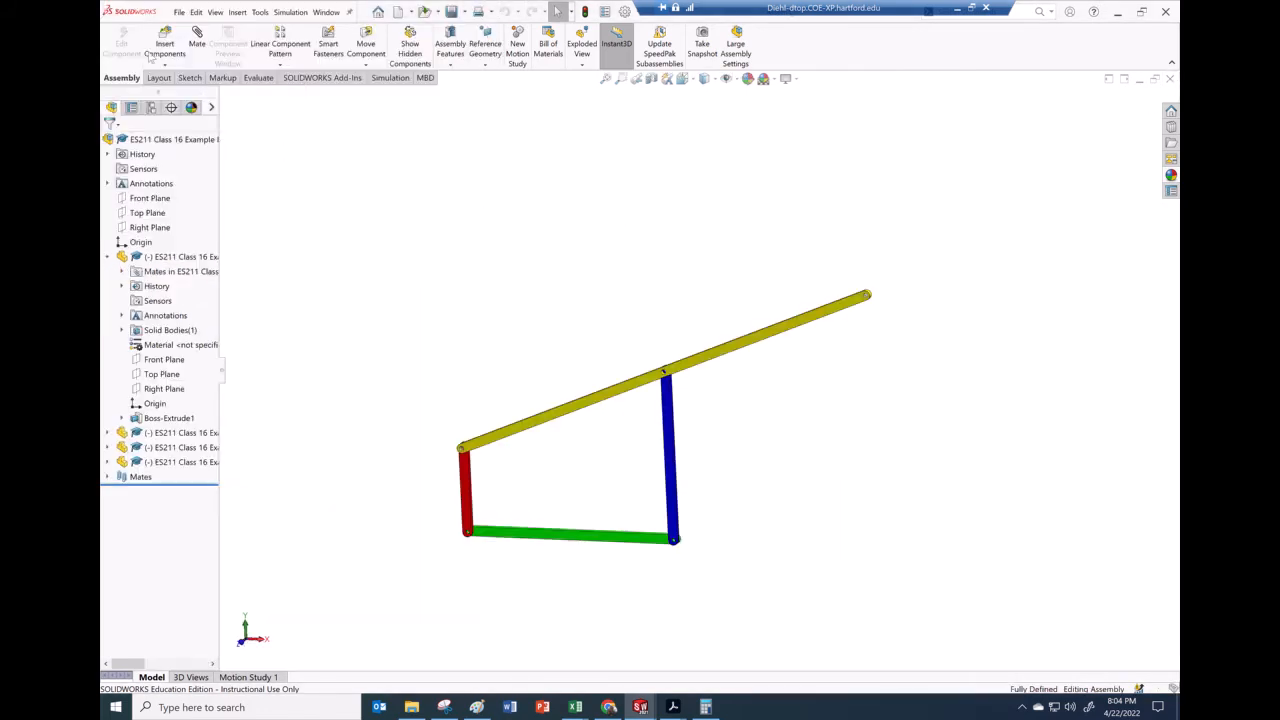
Create a new assembly and dismiss the Begin Assembly prompt
left_click(398, 12)
left_click(462, 299)
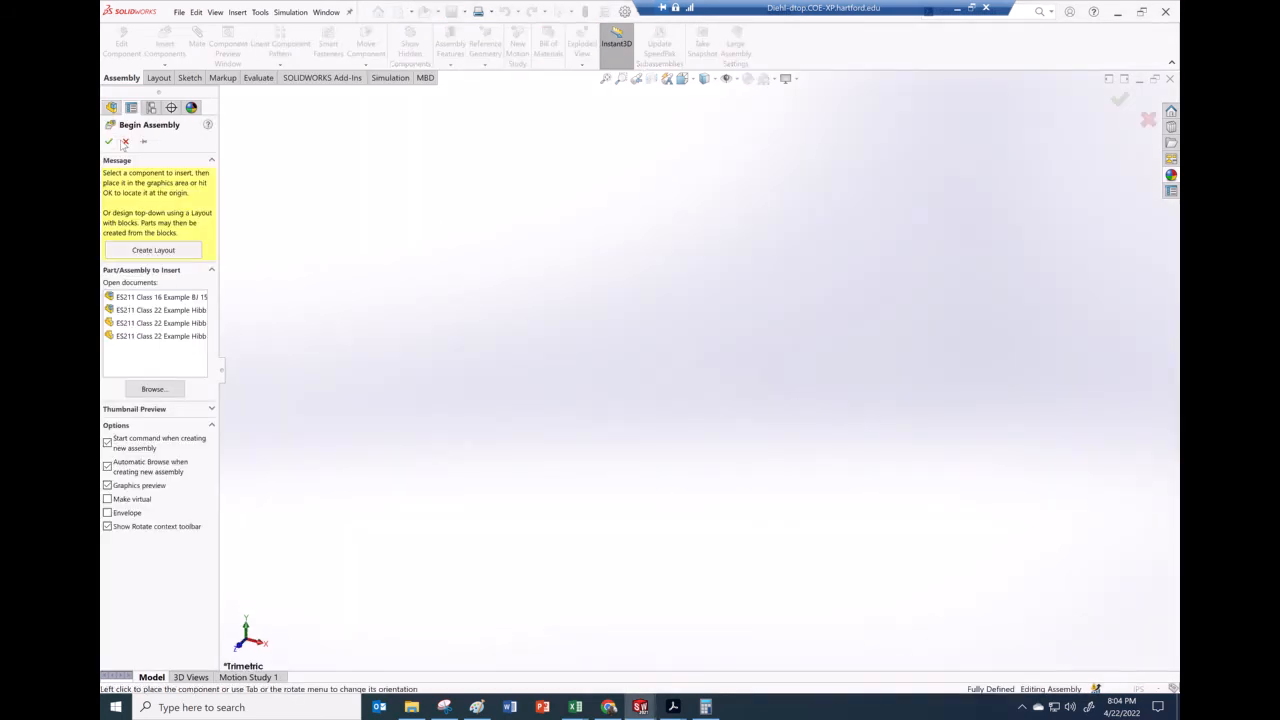
left_click(126, 142)
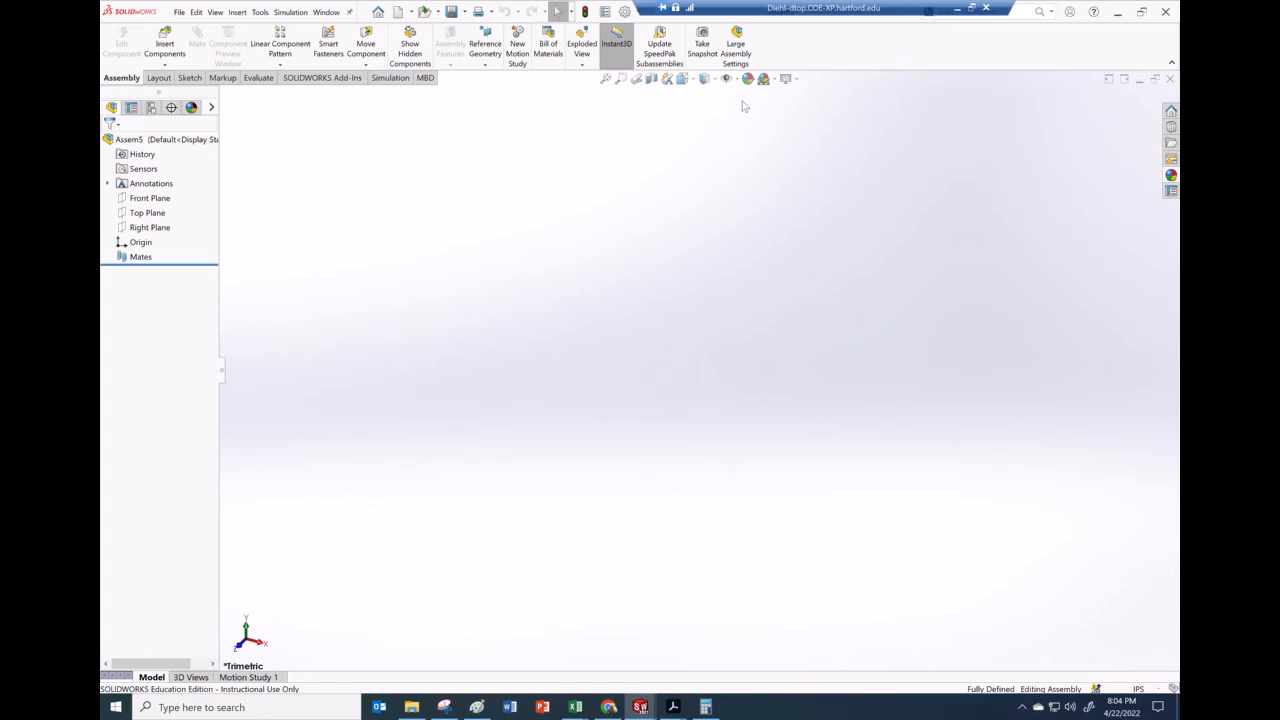
Apply the Plain White scene and set the document units to MKS
left_click(773, 79)
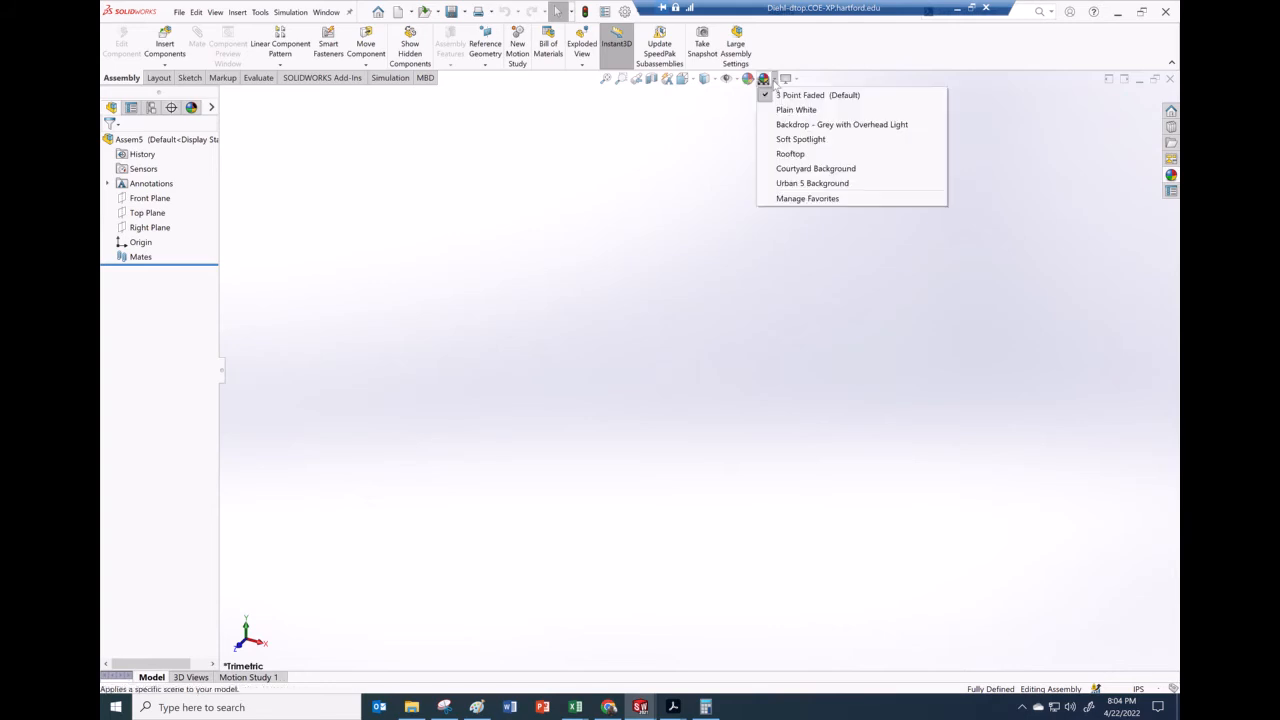
left_click(790, 110)
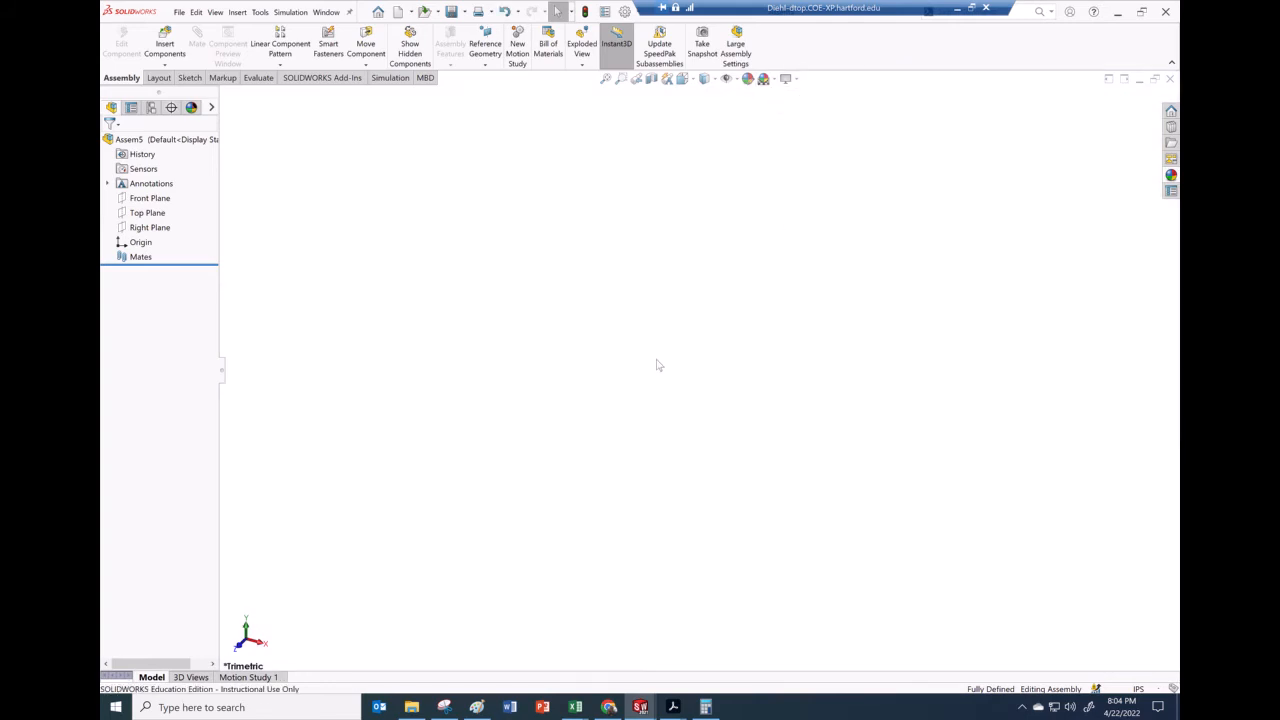
left_click(1138, 690)
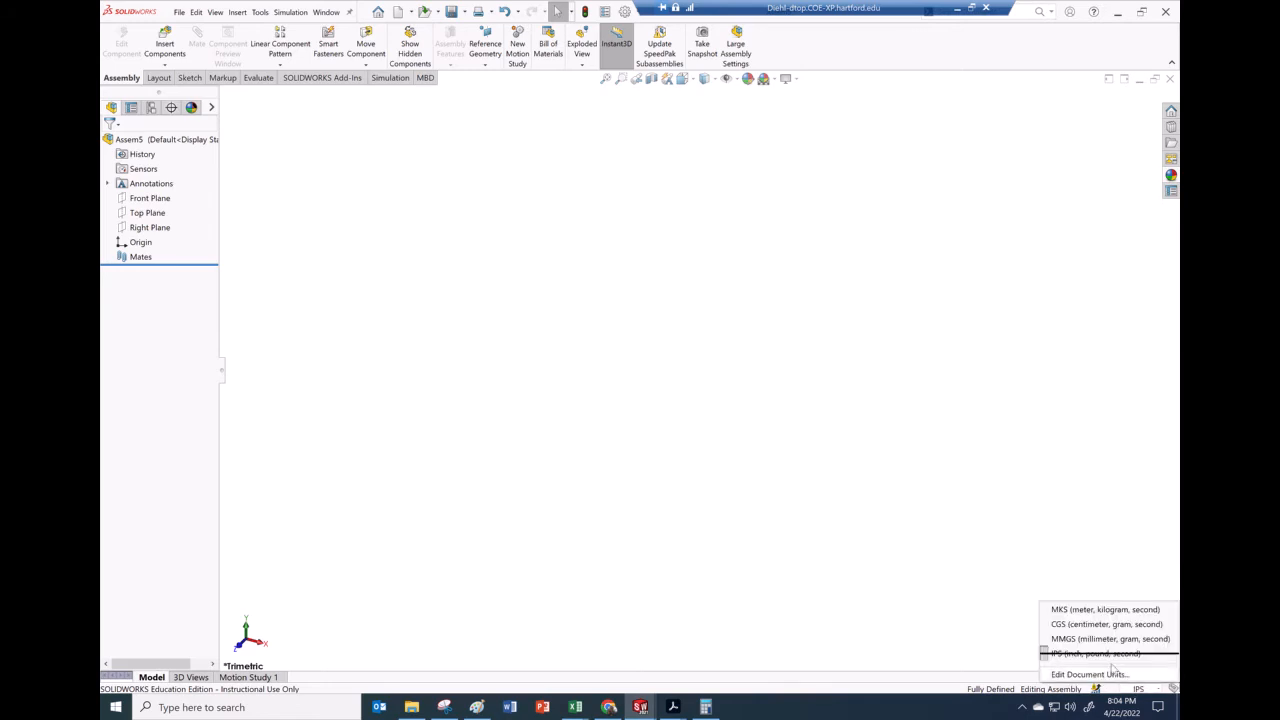
left_click(1097, 610)
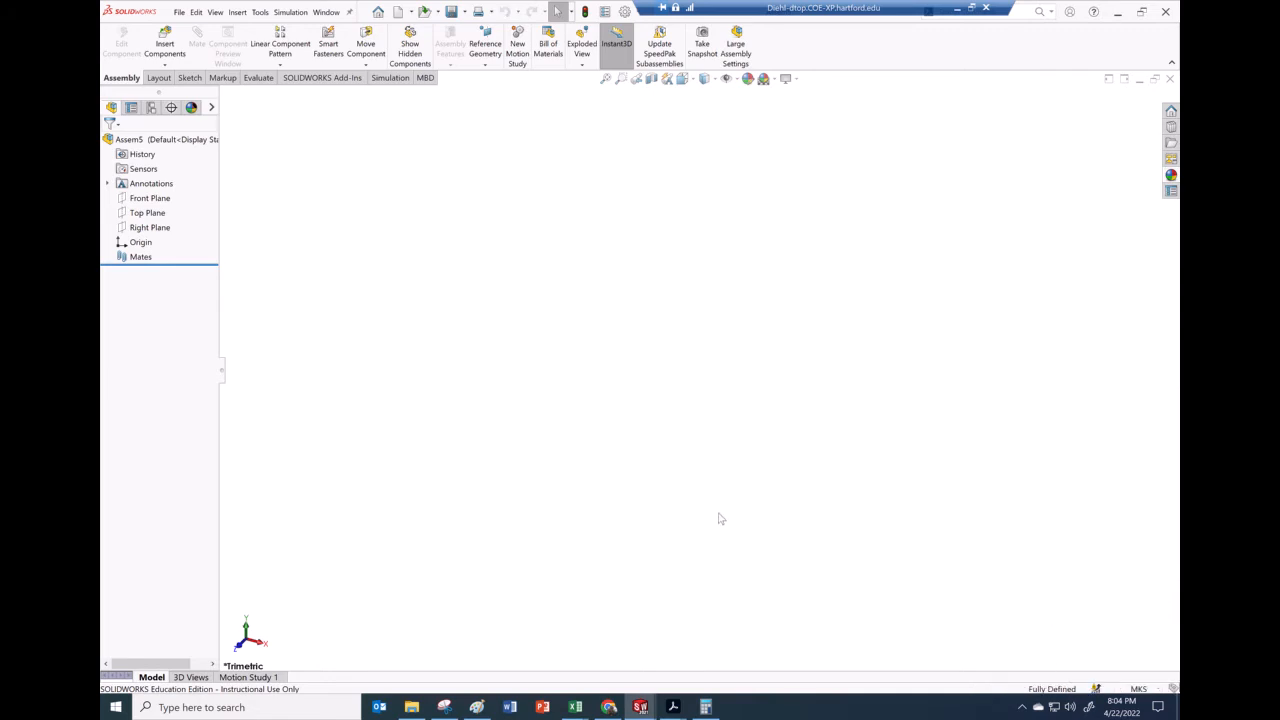
Insert the ES211 Class 22 Example Hibb 18.52 ground part into the new assembly
left_click(238, 12)
left_click(168, 42)
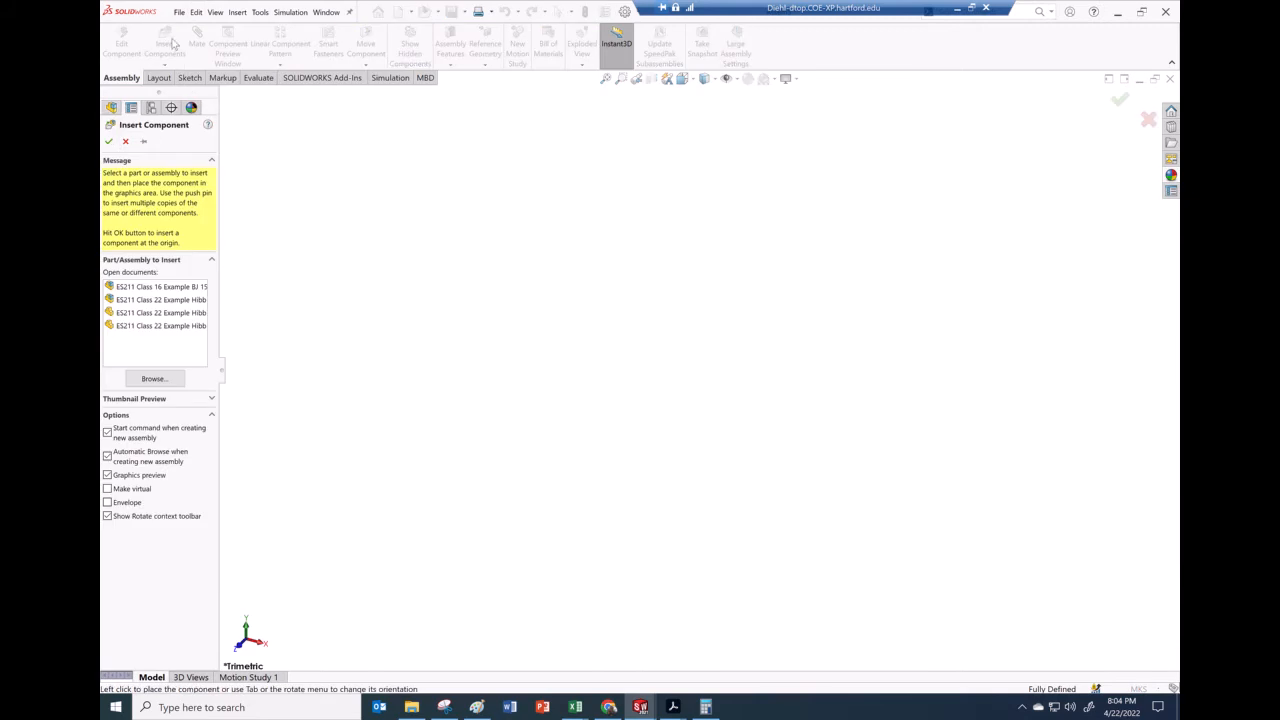
left_click(158, 379)
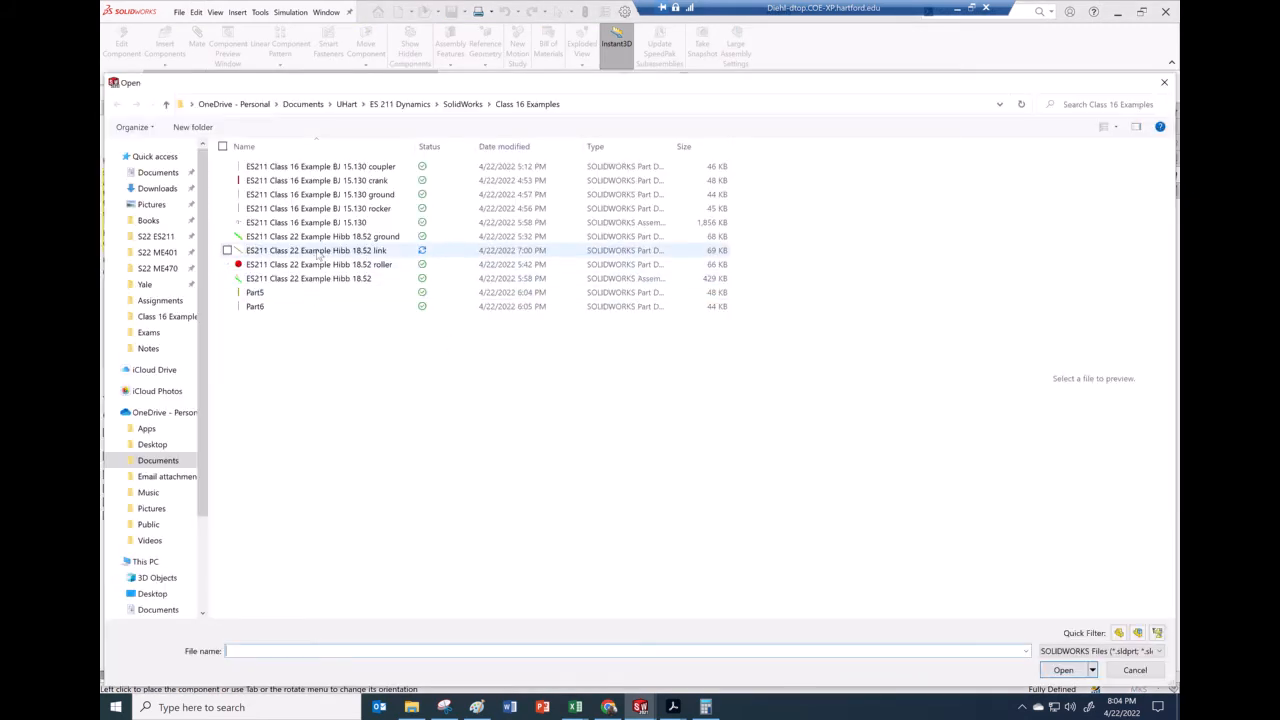
left_click(320, 237)
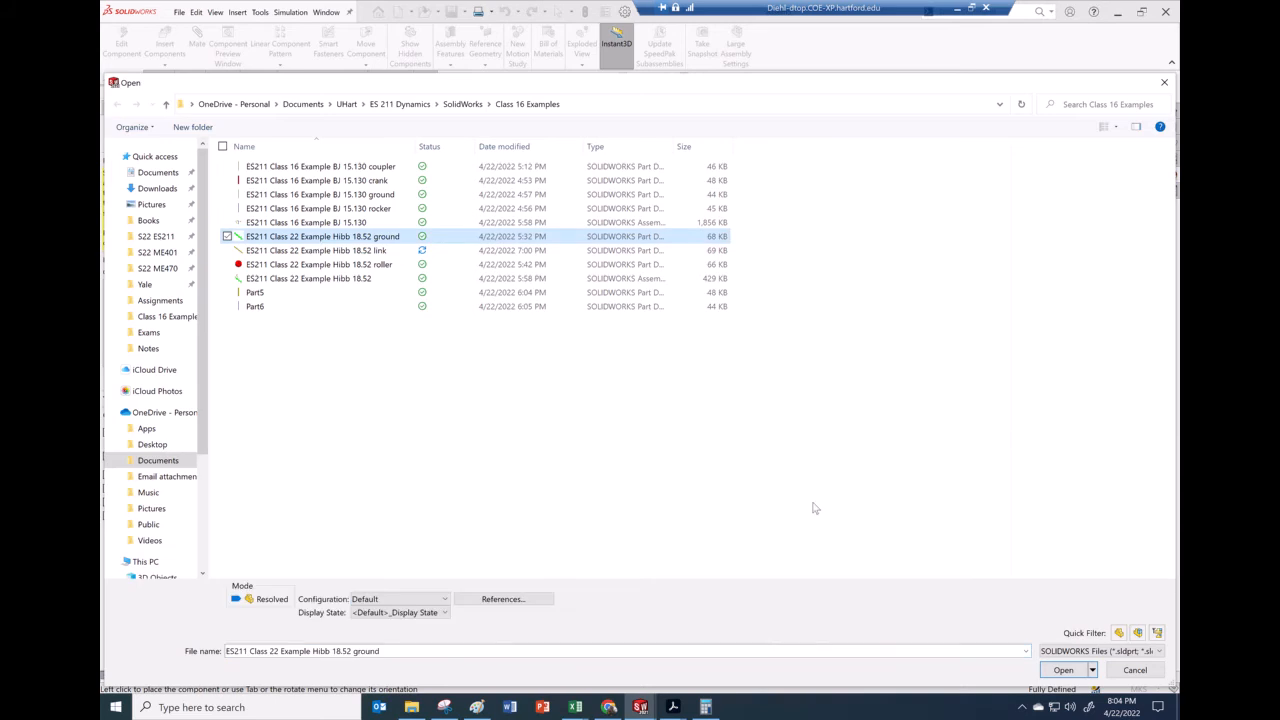
left_click(1063, 670)
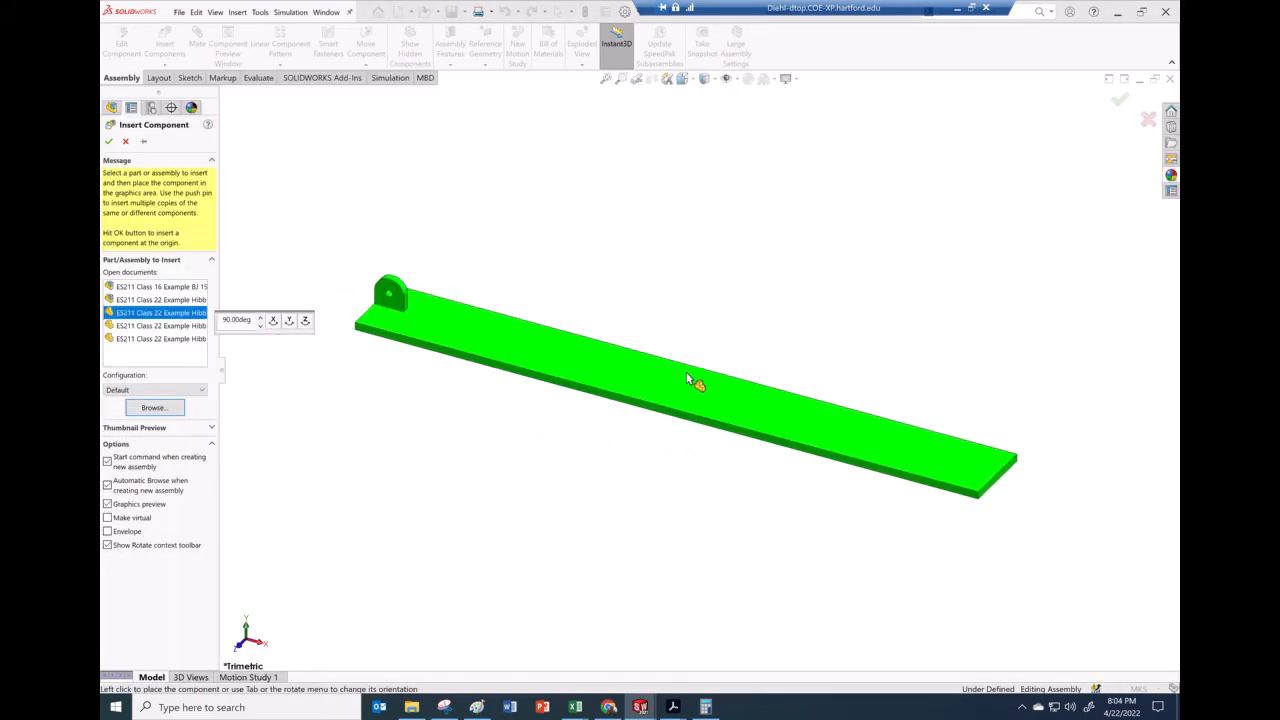
left_click(682, 420)
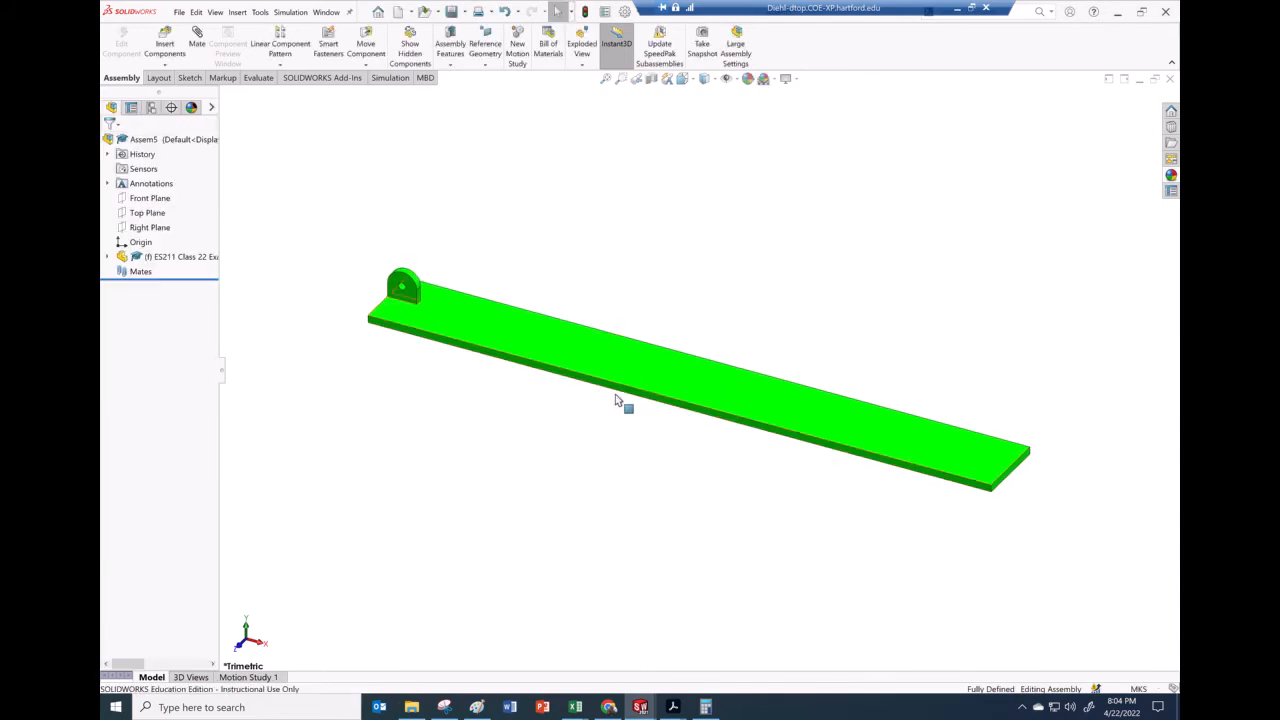
Try to set the fixed ground part to float
middle_click_drag(589, 413, 737, 366)
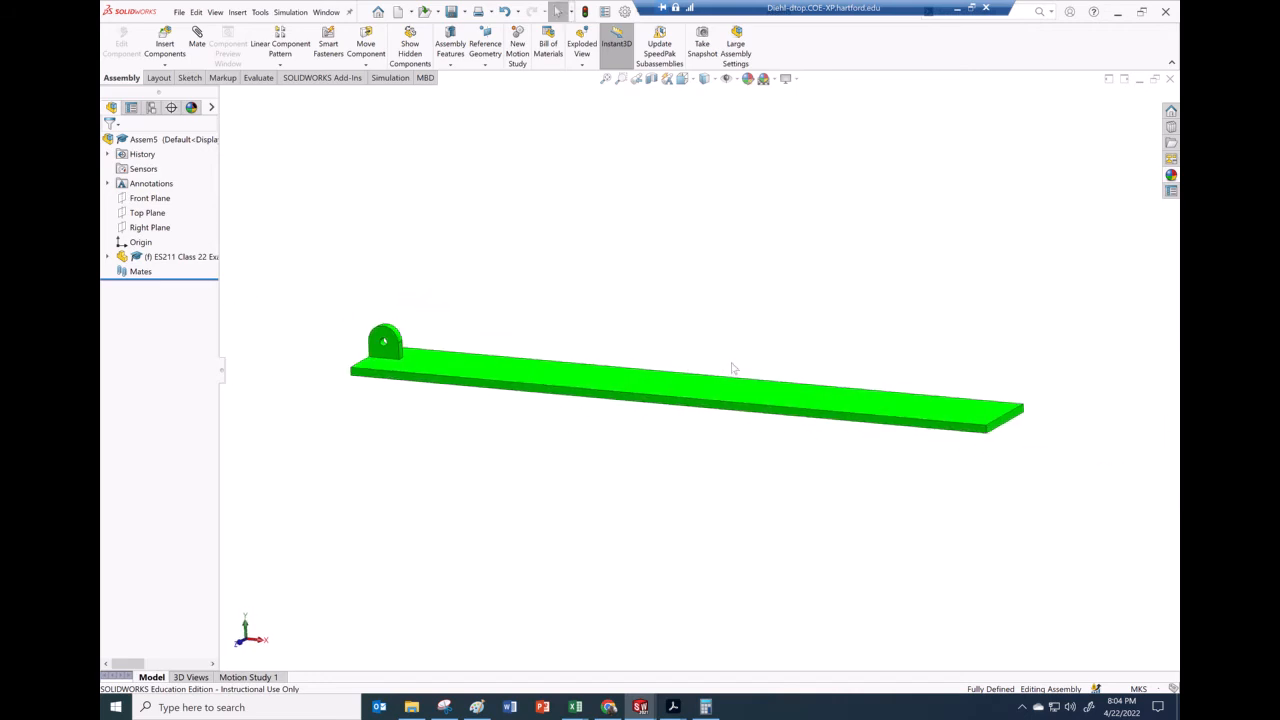
right_click(688, 393)
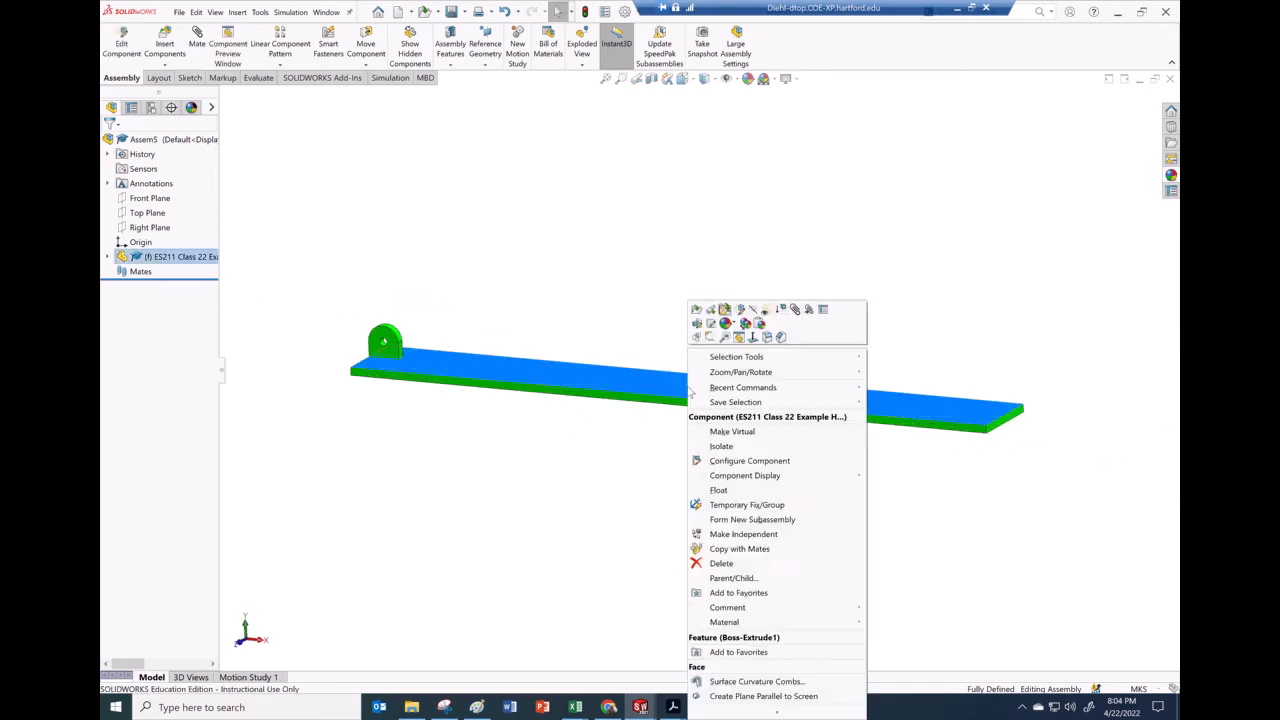
left_click(718, 492)
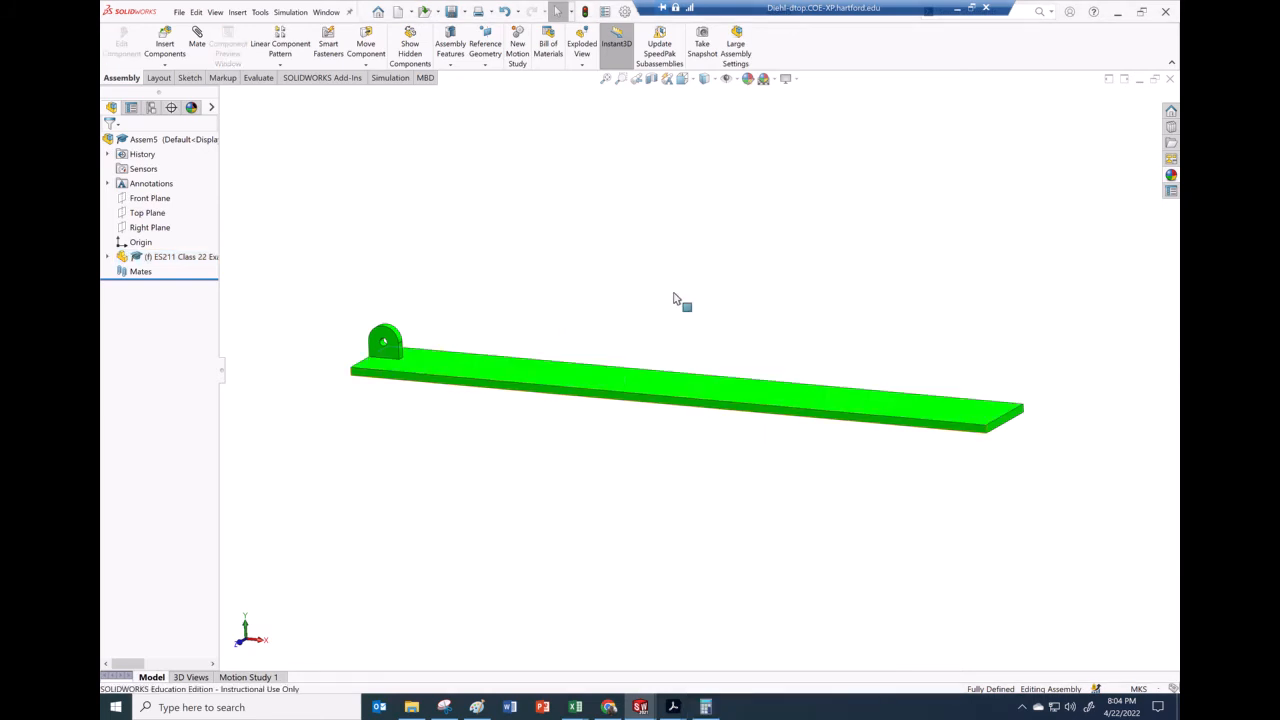
Insert the ES211 Class 22 Example Hibb 18.52 link part and place it above the ground
scroll(675, 298, "down", 2)
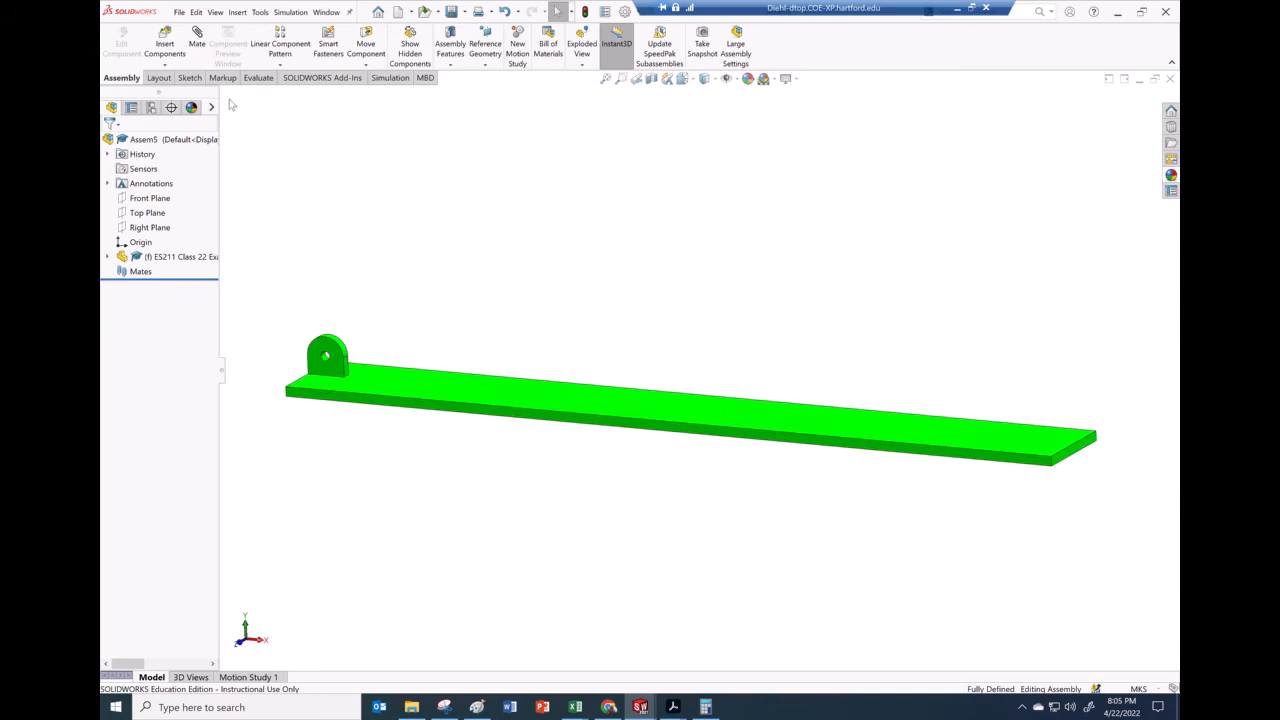
left_click(166, 48)
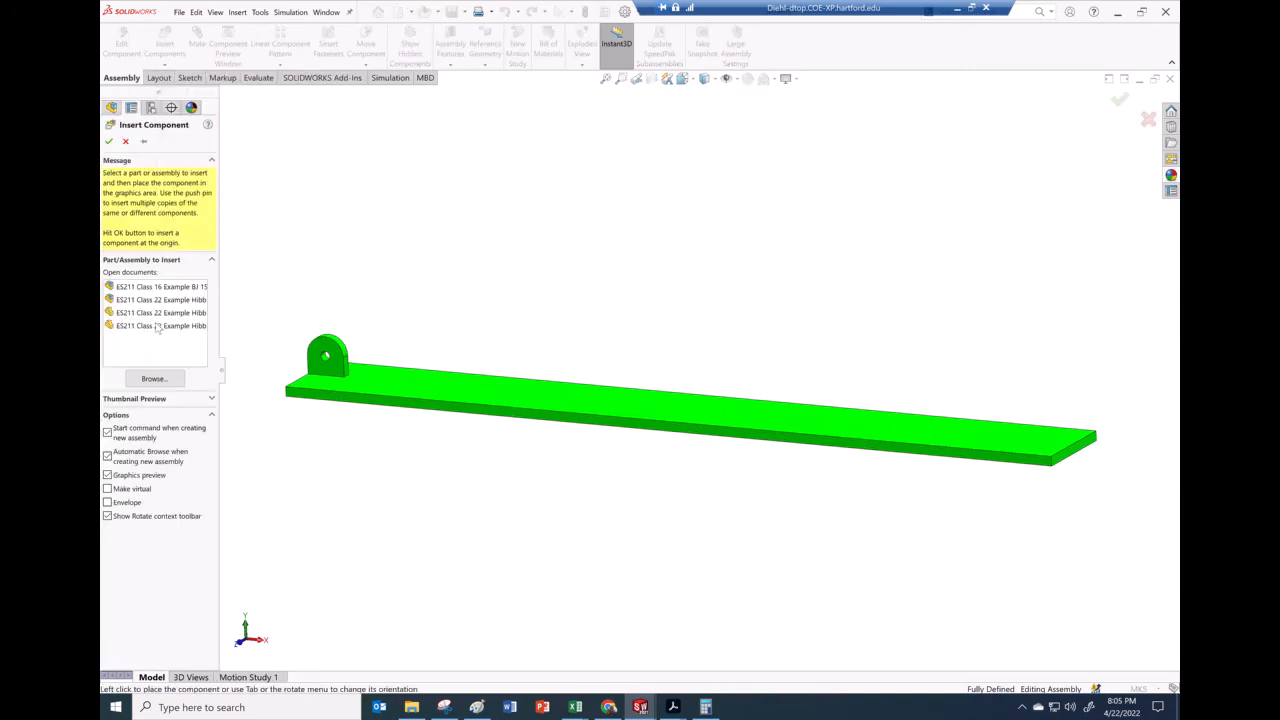
left_click(154, 378)
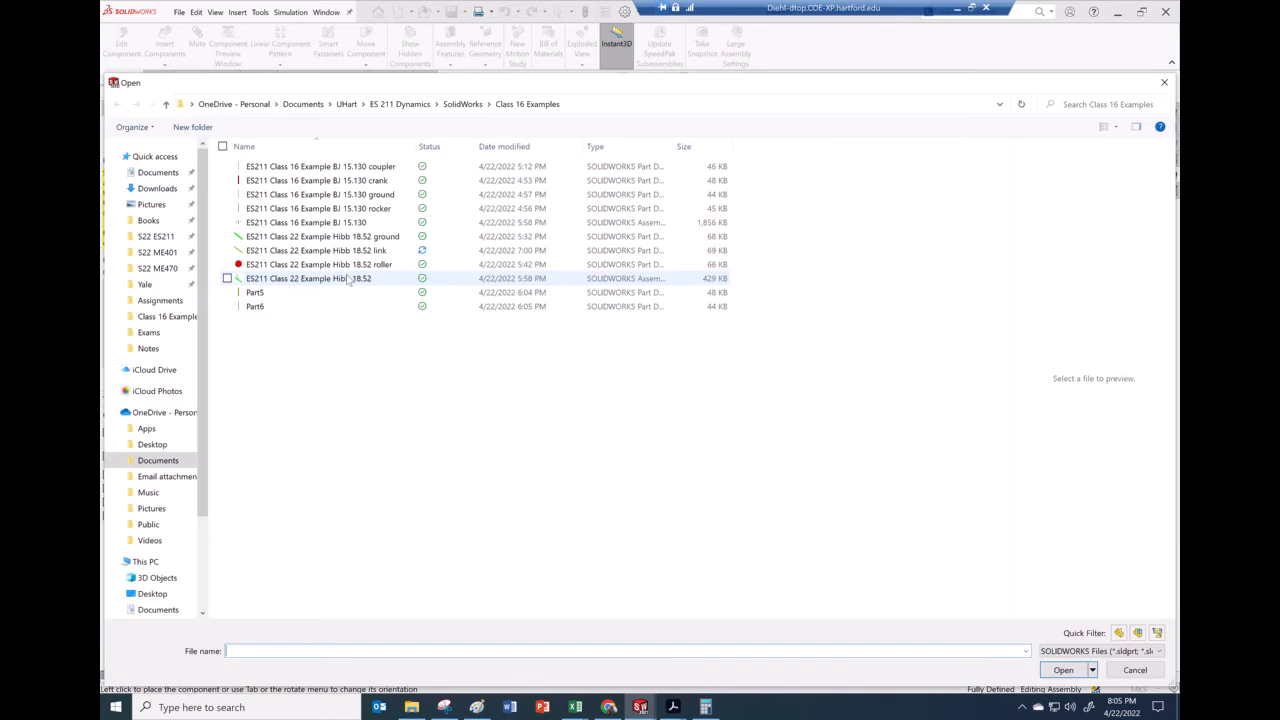
left_click(275, 250)
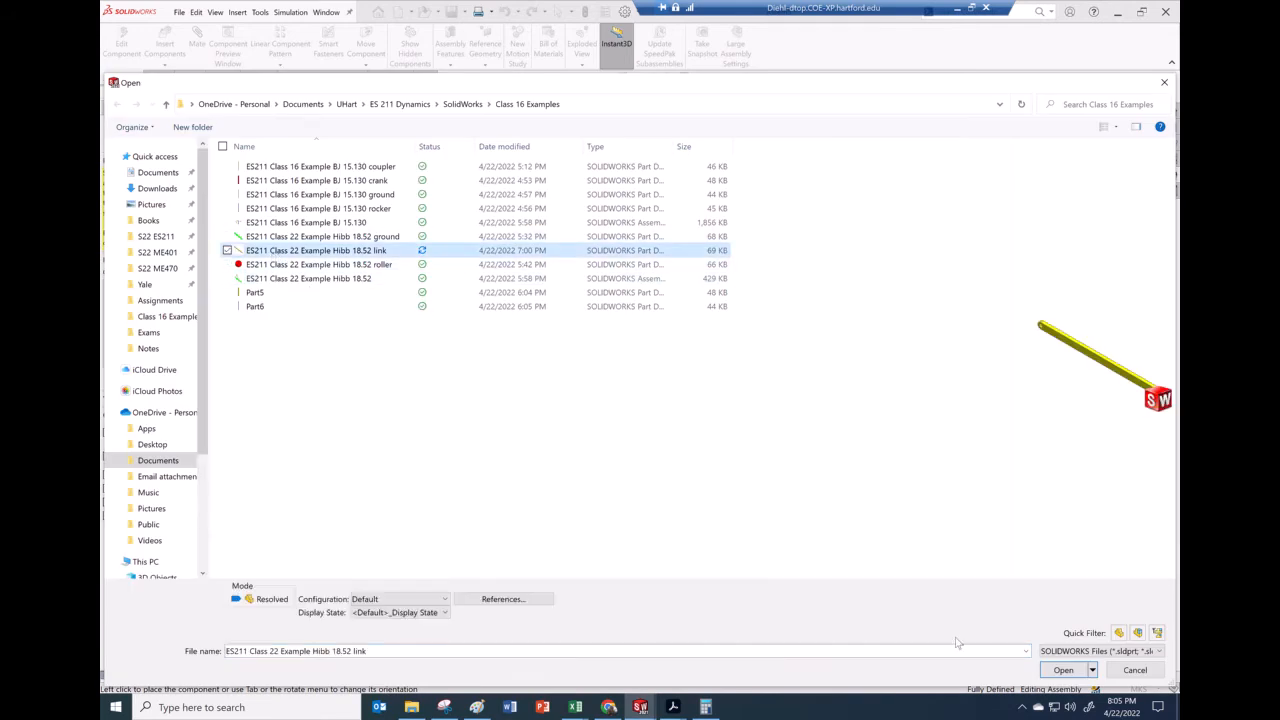
left_click(1063, 669)
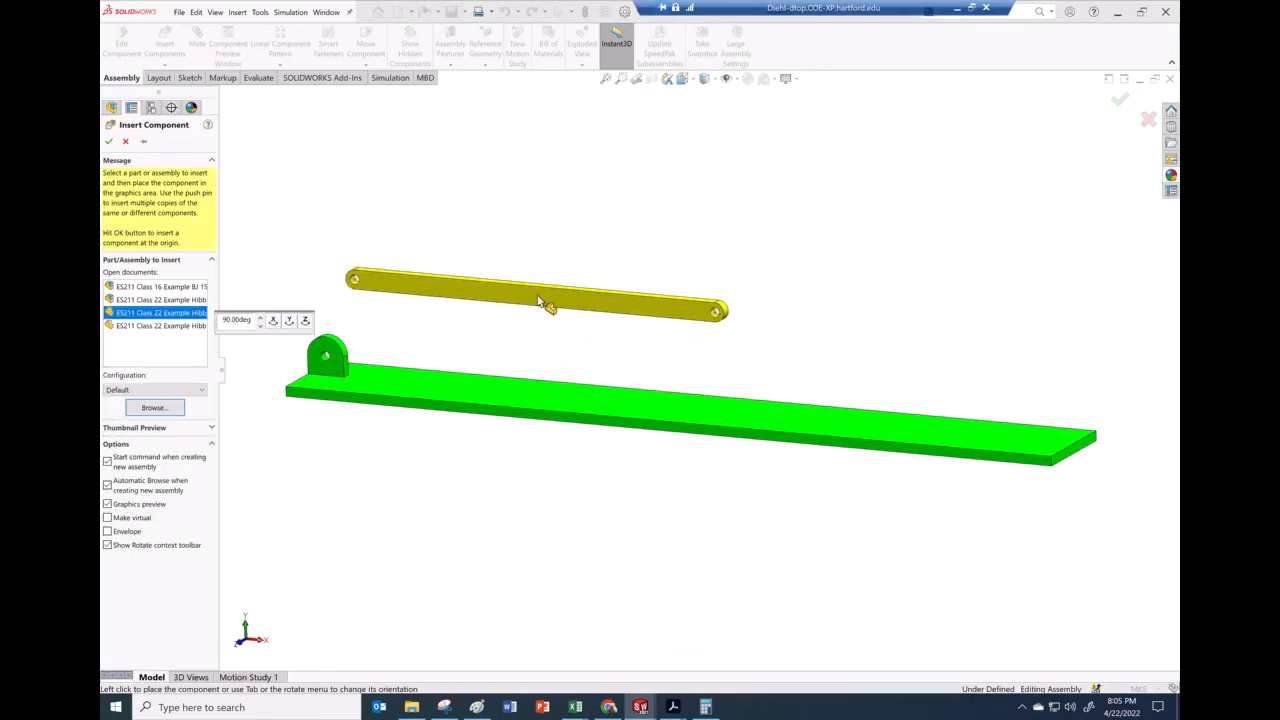
left_click(490, 318)
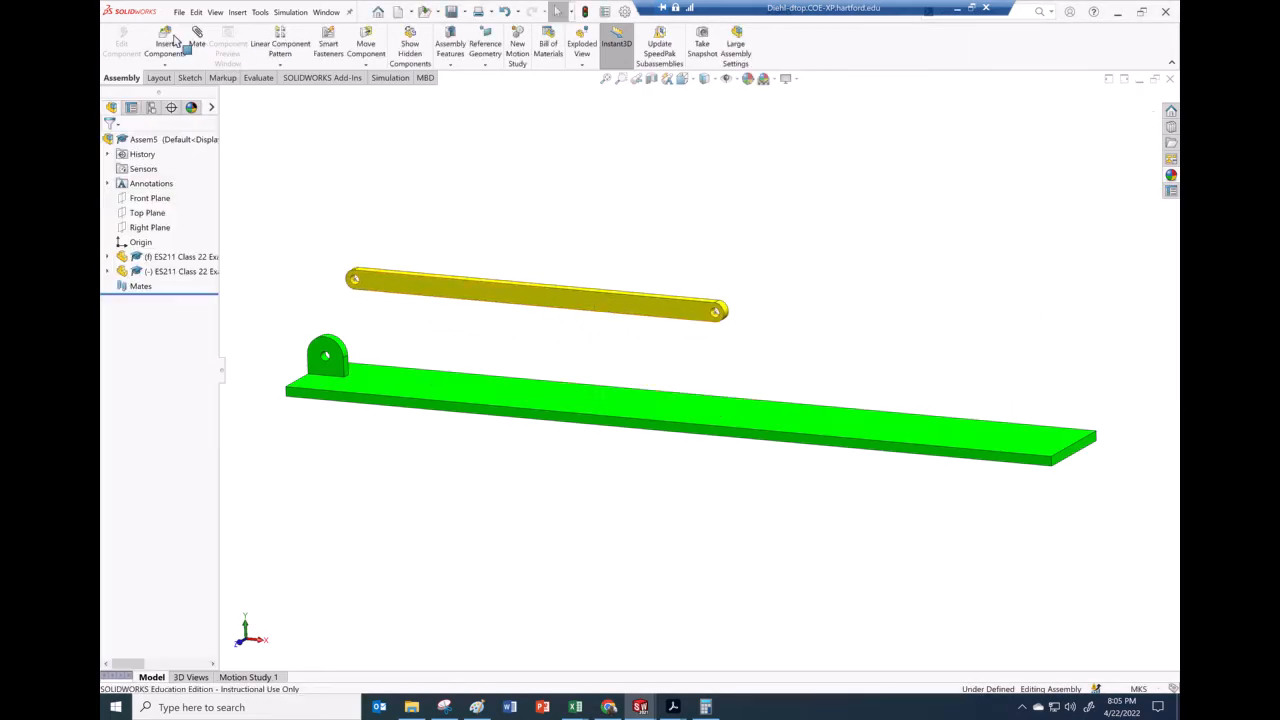
Insert a second copy of the link part beside the first and close the Mate dialog
left_click(168, 44)
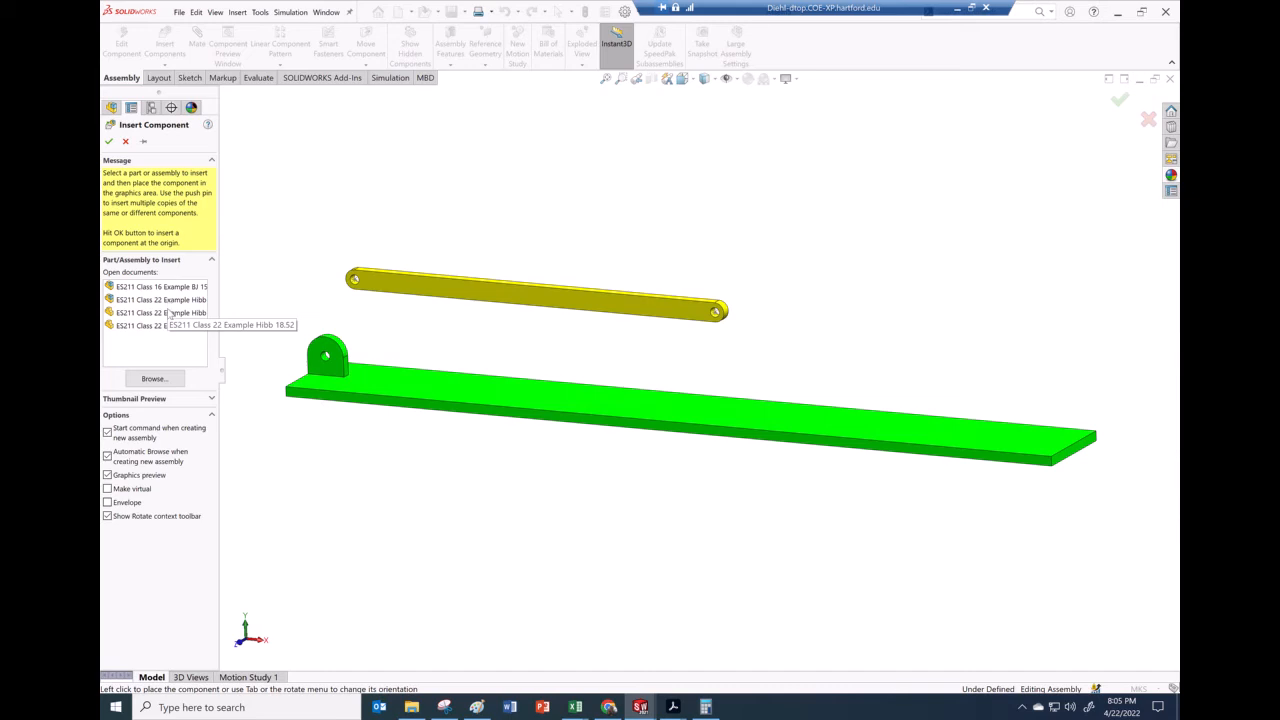
left_click(160, 312)
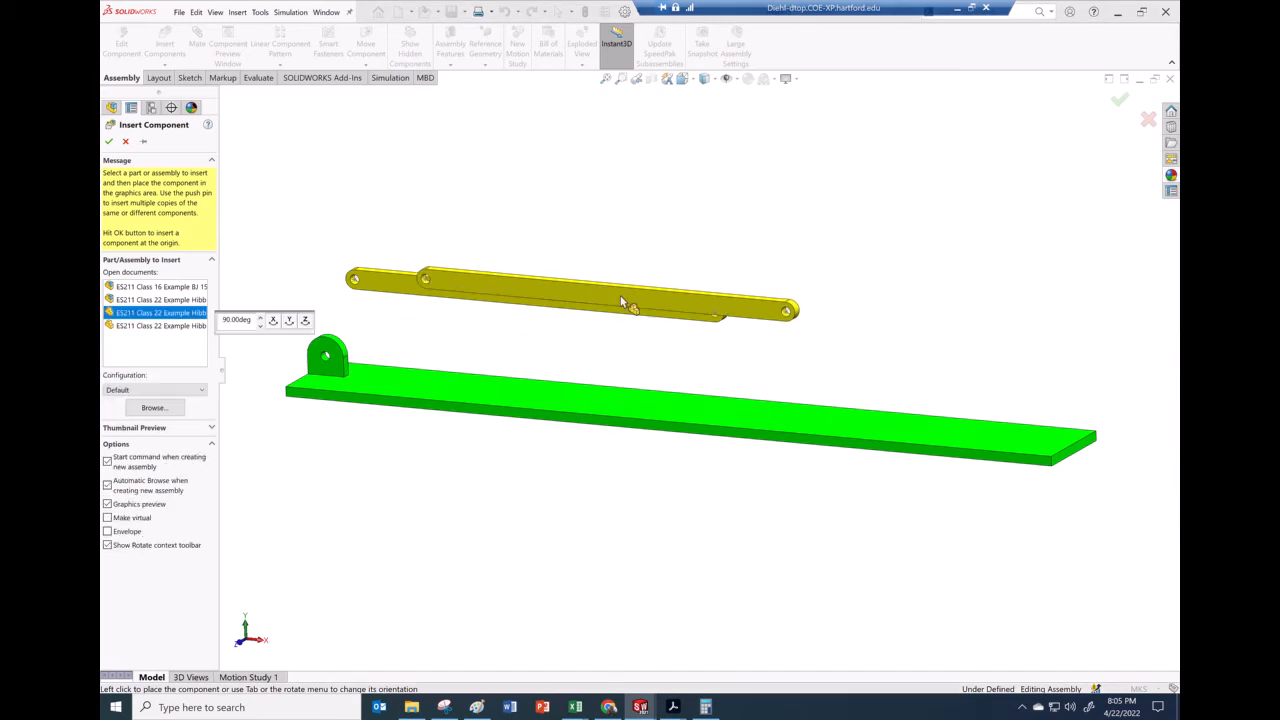
left_click(552, 253)
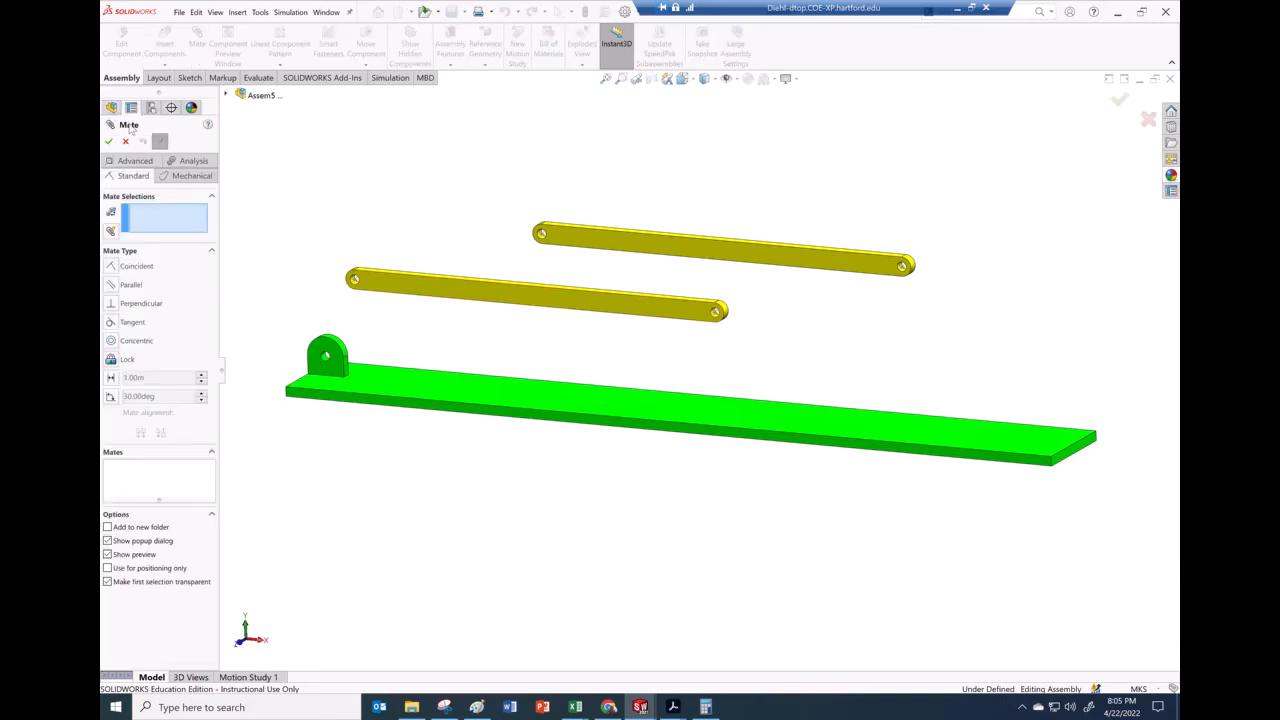
left_click(126, 142)
Insert the ES211 Class 22 Example Hibb 18.52 roller part near the ground's far end
left_click(165, 45)
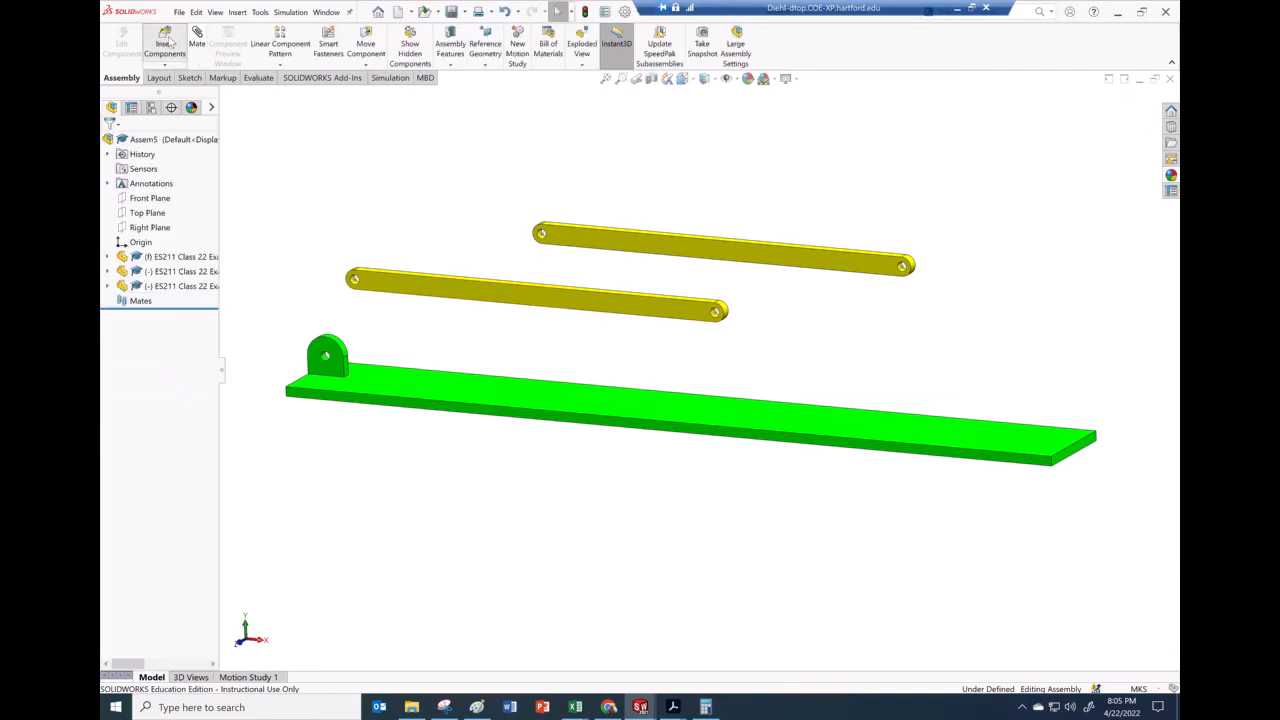
left_click(154, 379)
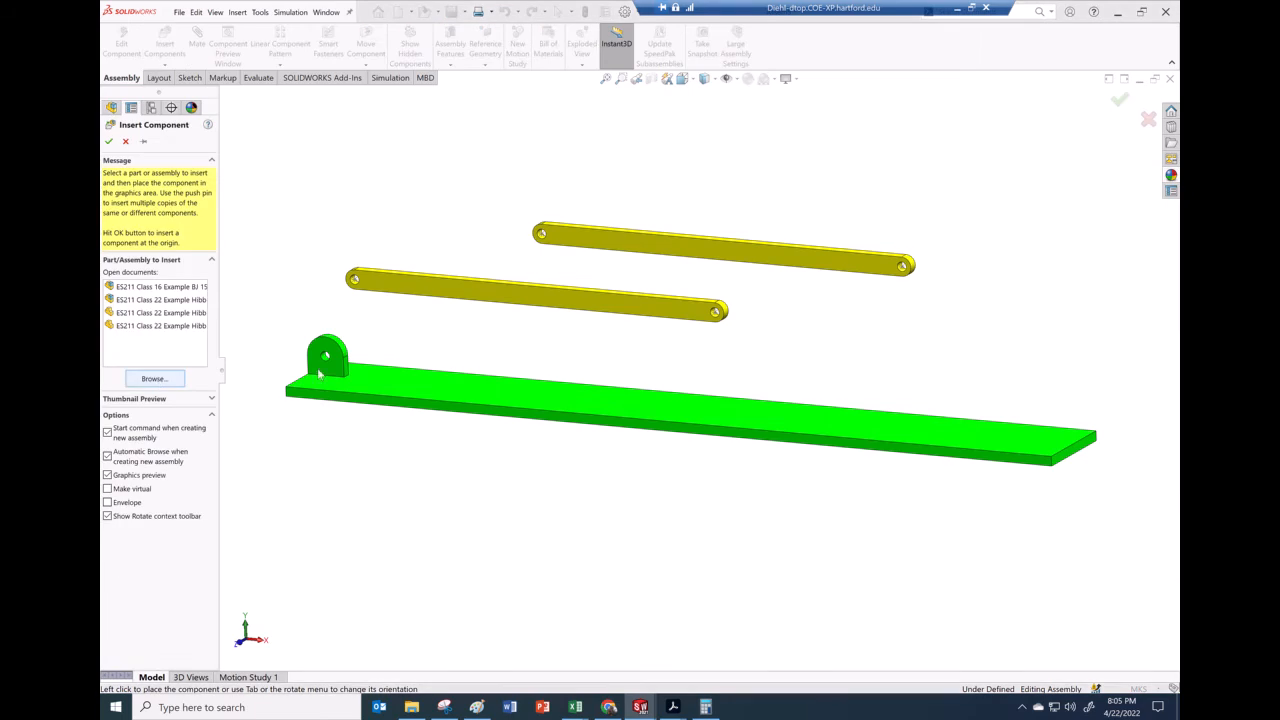
left_click(340, 265)
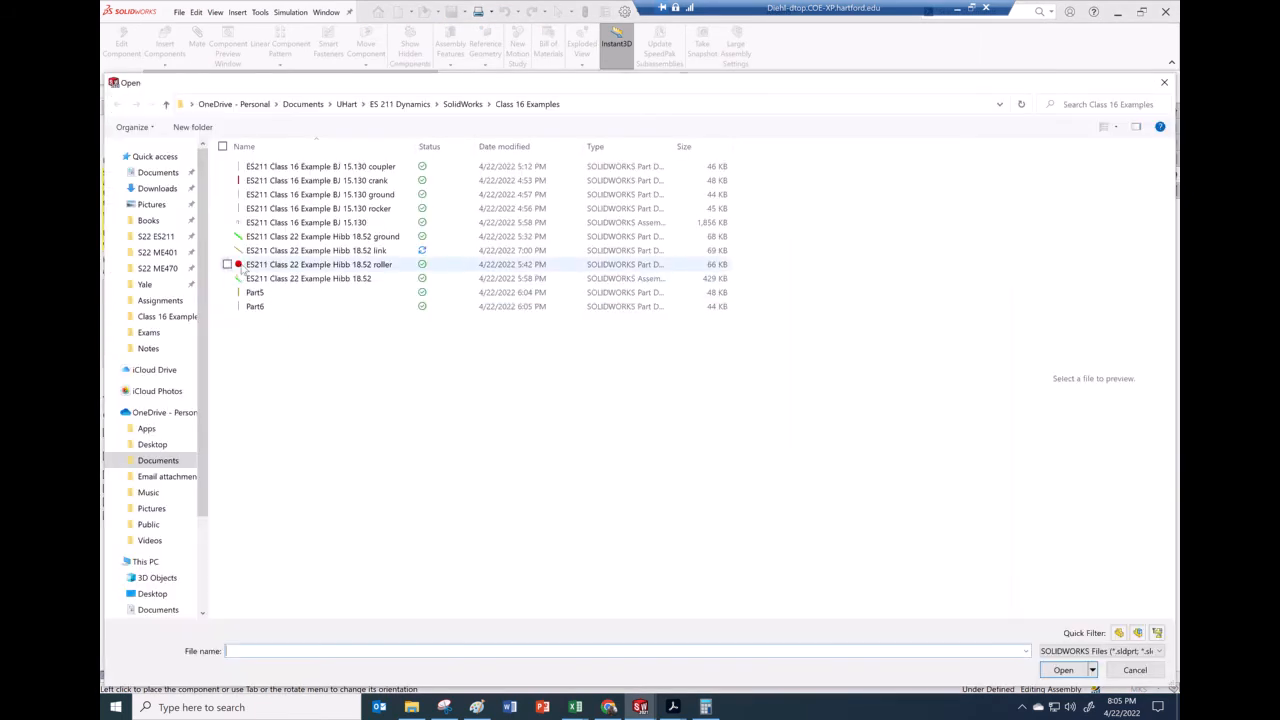
left_click(1063, 670)
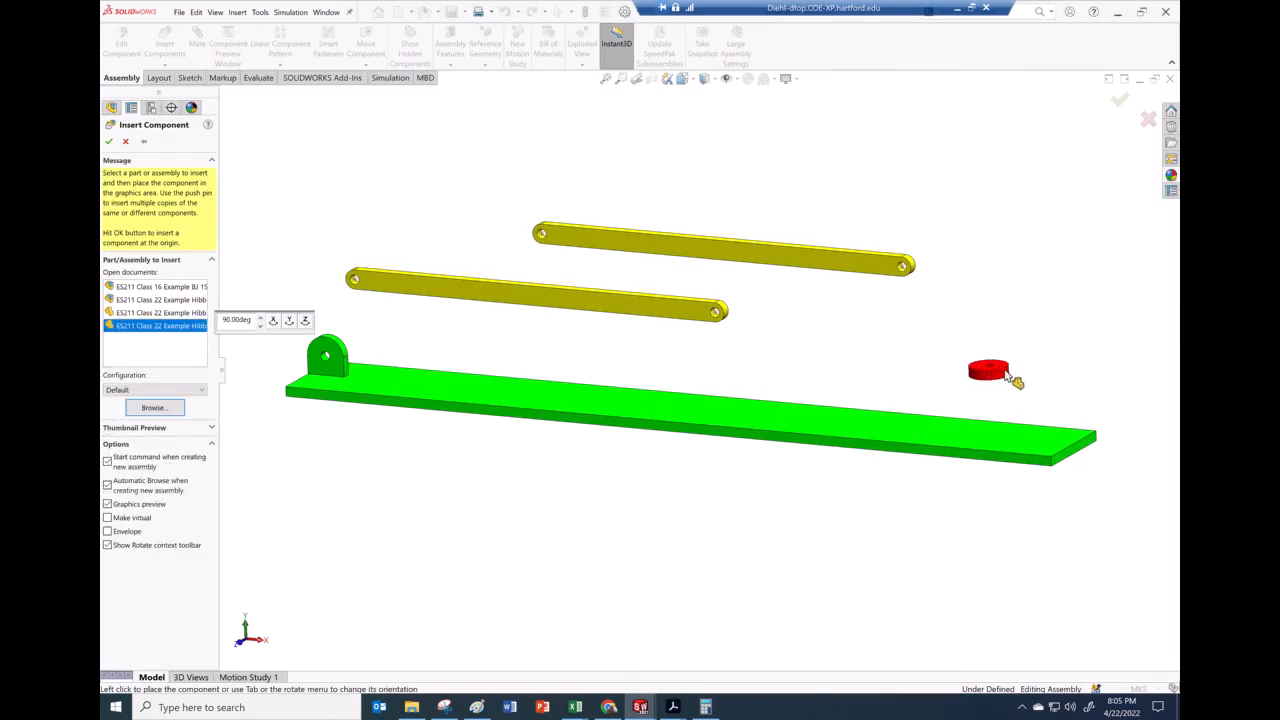
left_click(998, 370)
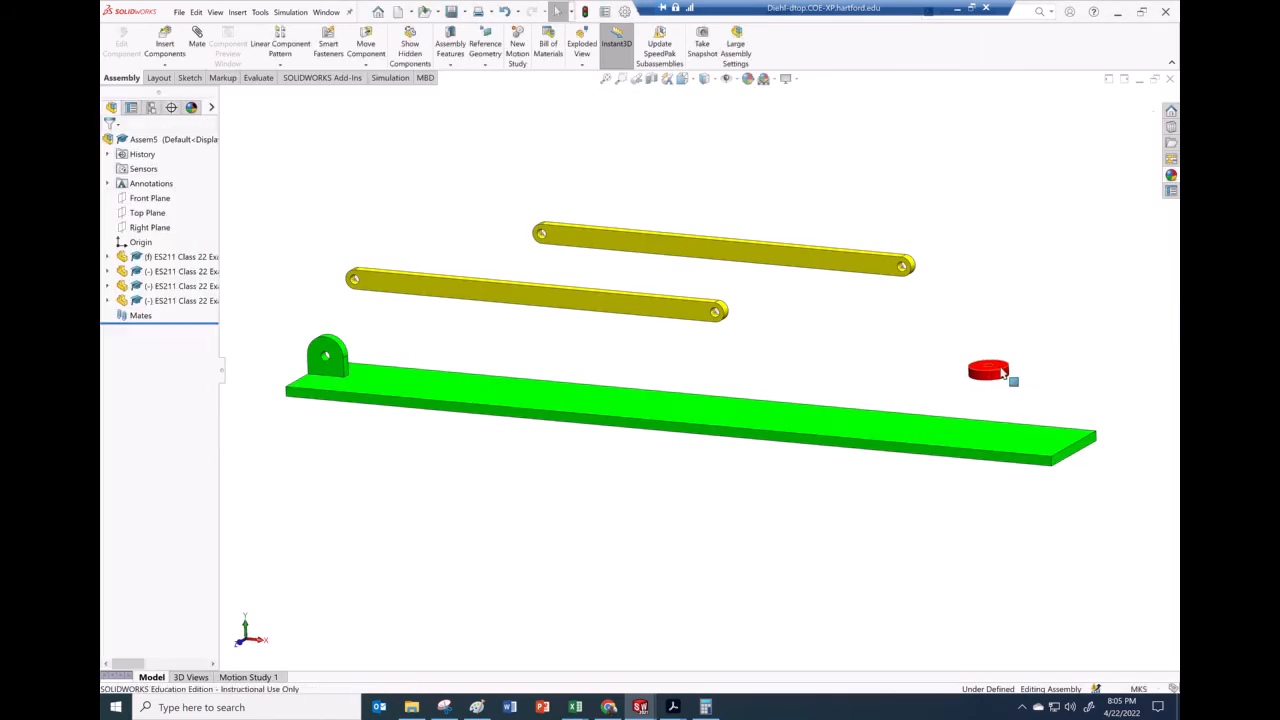
Open the roller part in its own window
left_click(1010, 372)
right_click(1010, 372)
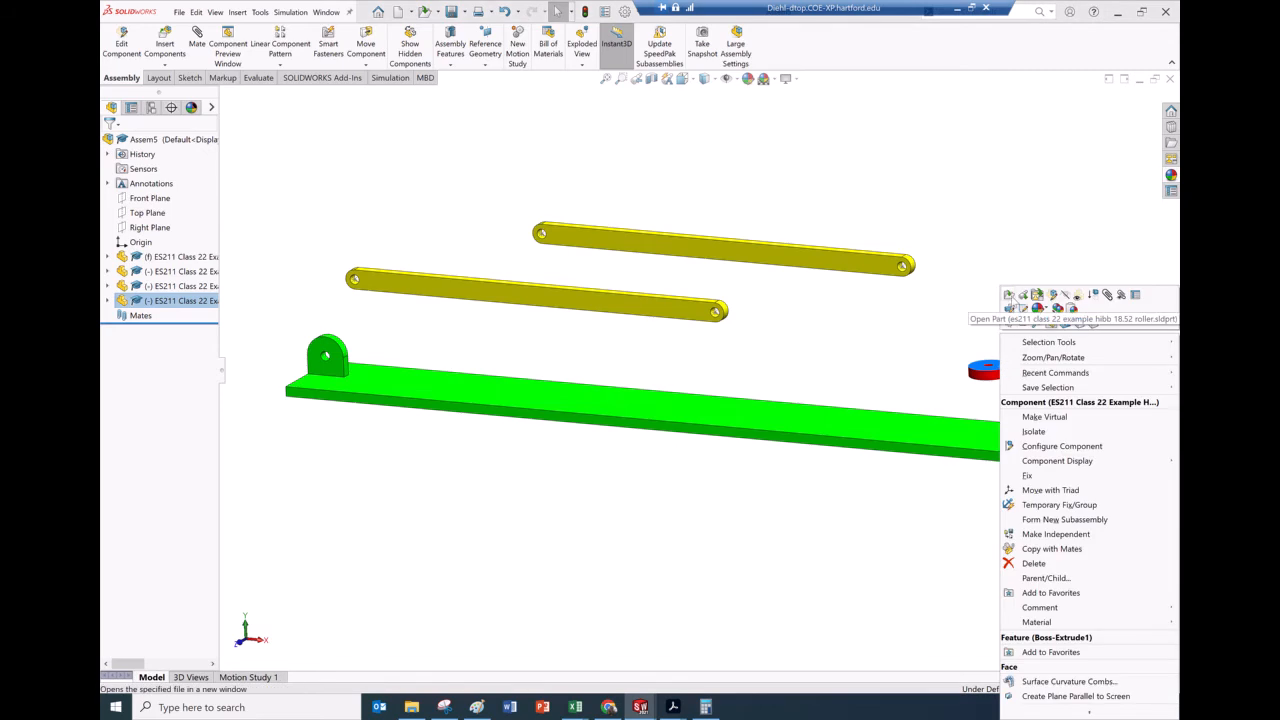
left_click(562, 200)
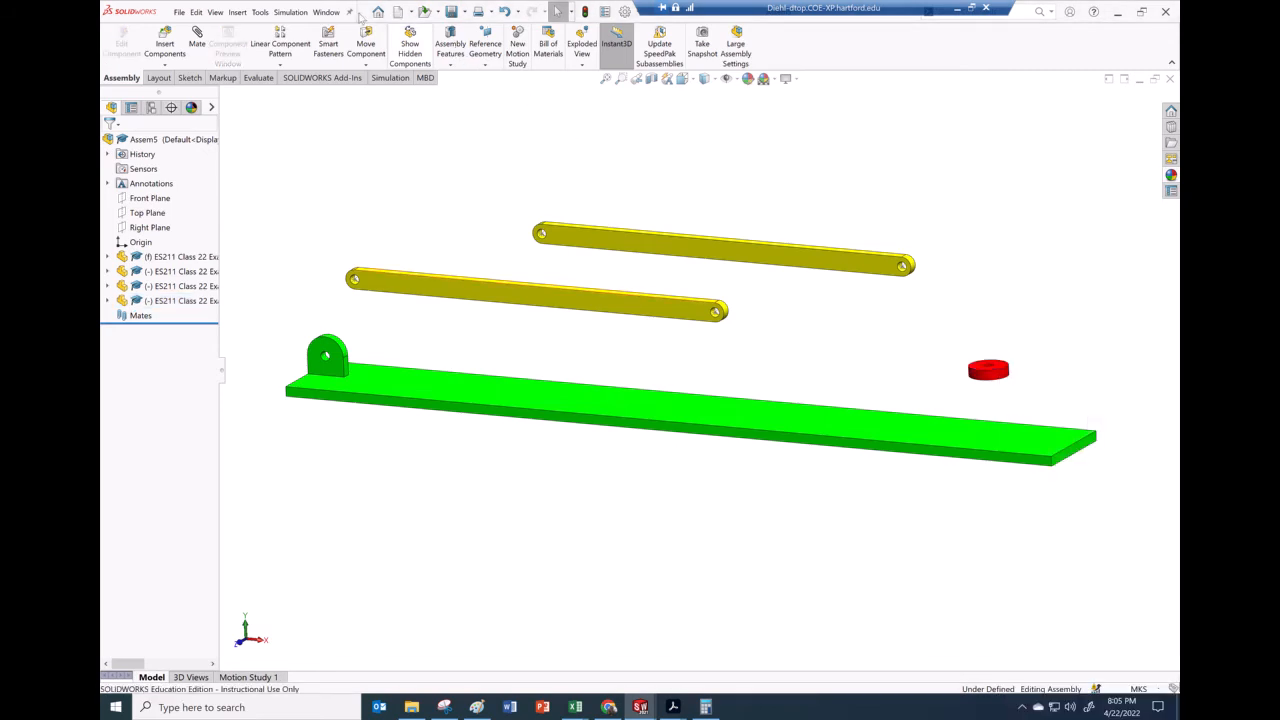
left_click(327, 13)
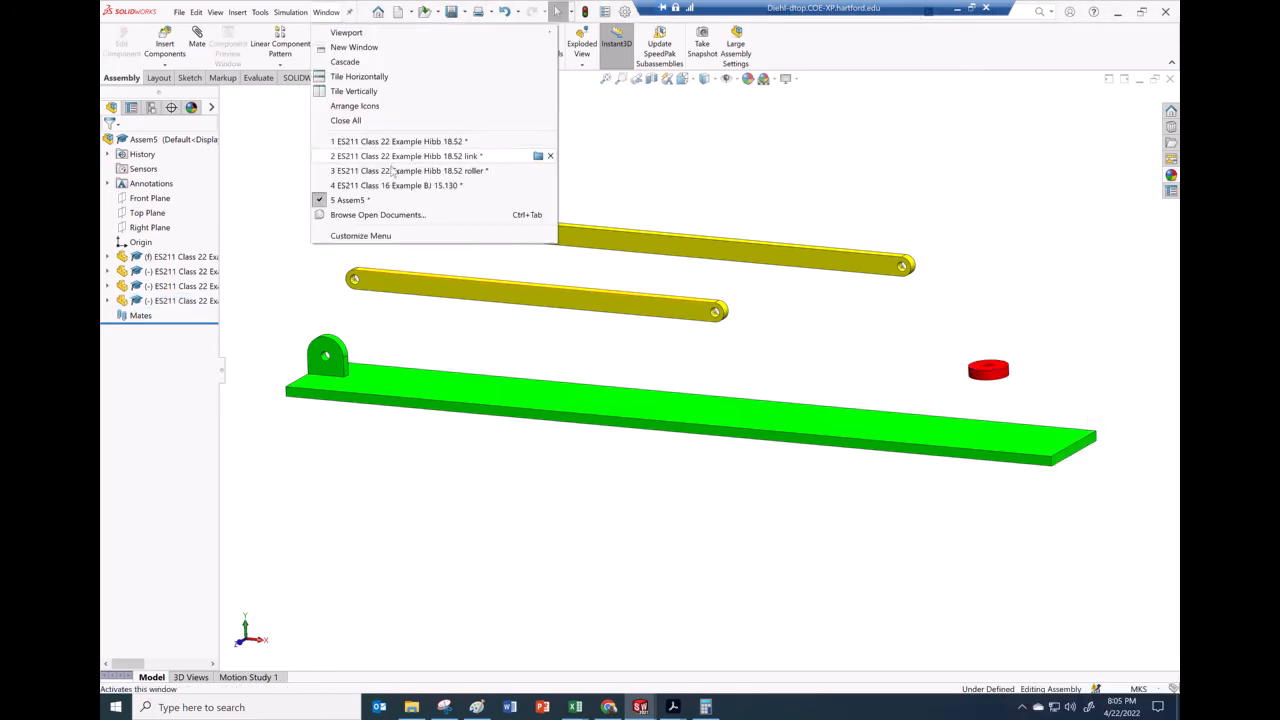
left_click(538, 170)
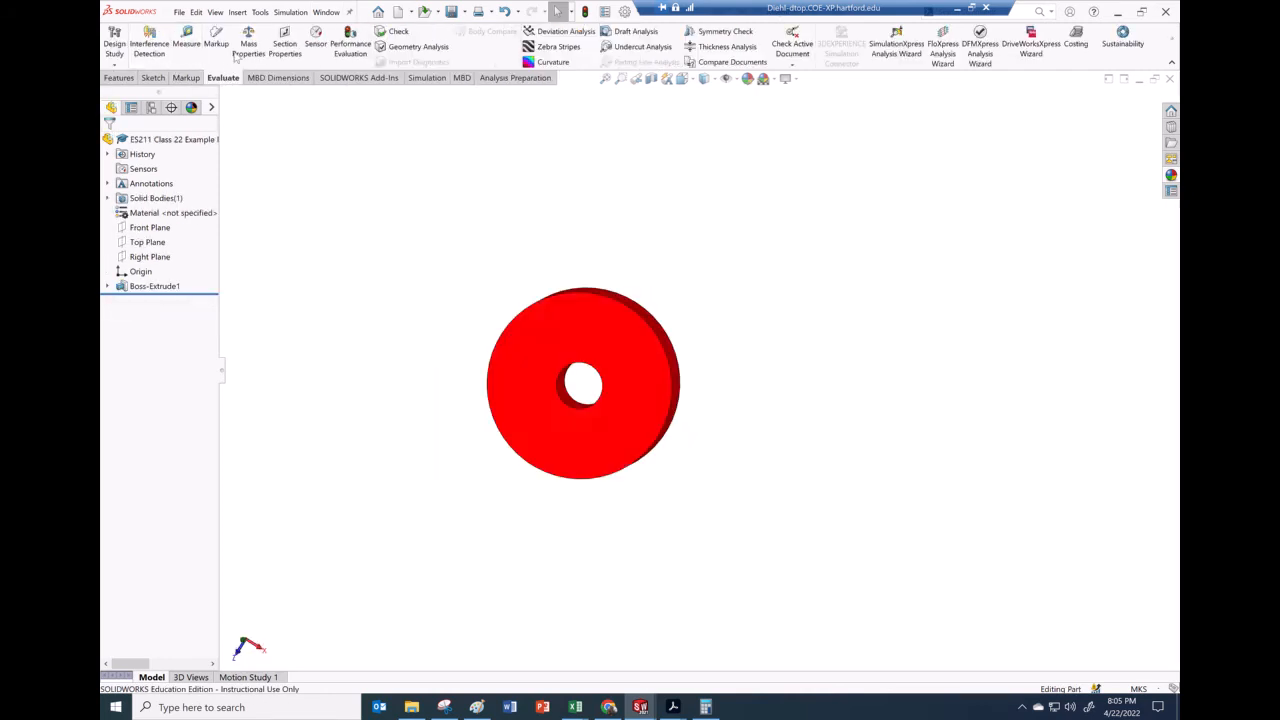
Inspect the roller's mass properties and its override mass settings without changing them
left_click(248, 40)
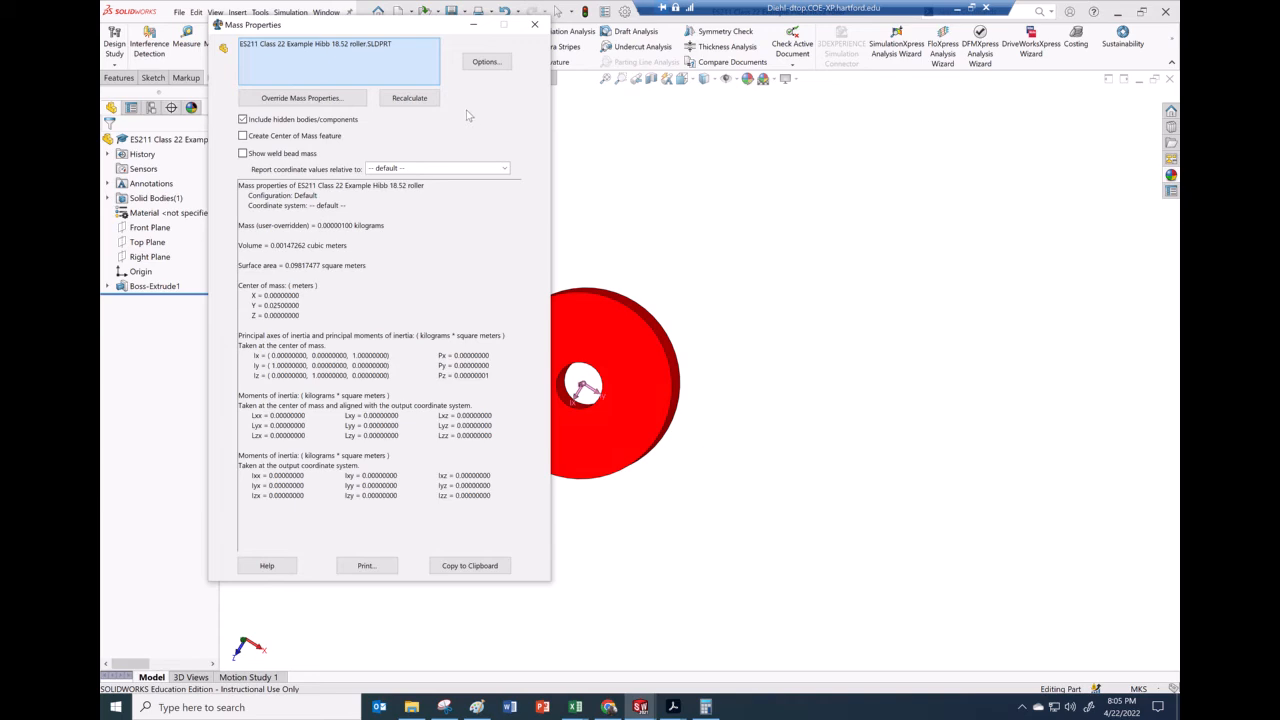
left_click(345, 102)
left_click(525, 55)
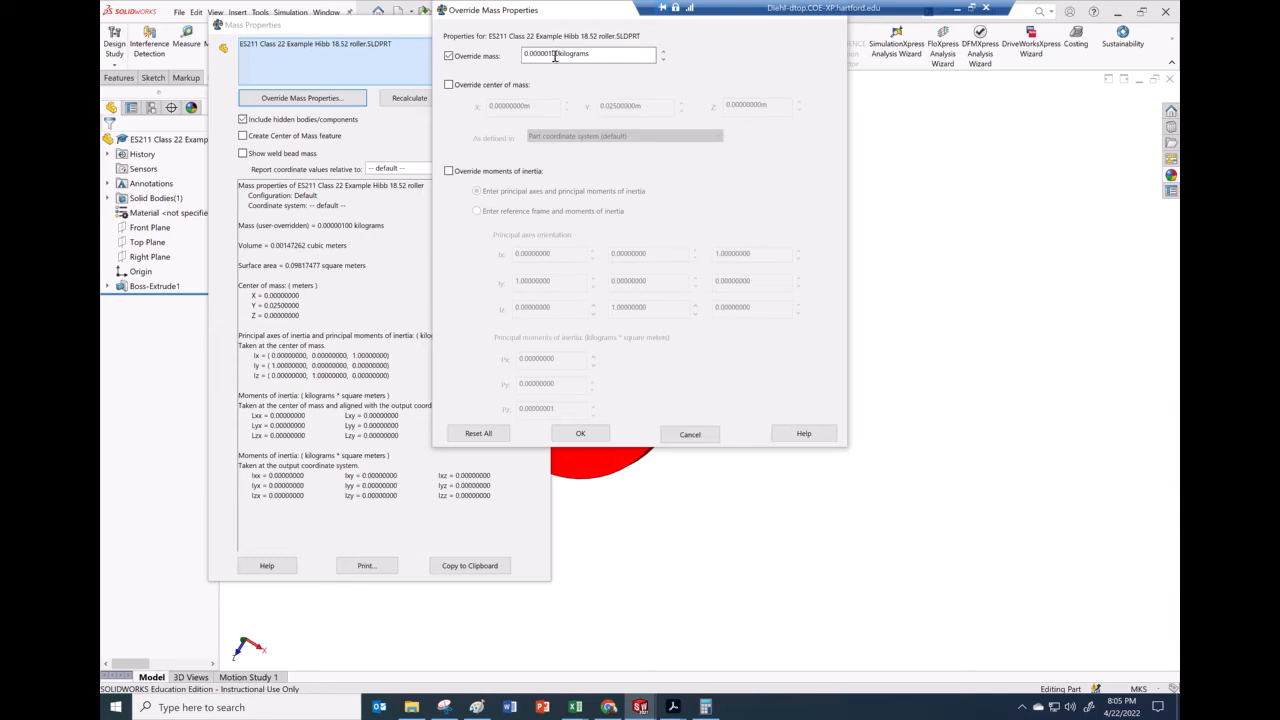
left_click(690, 434)
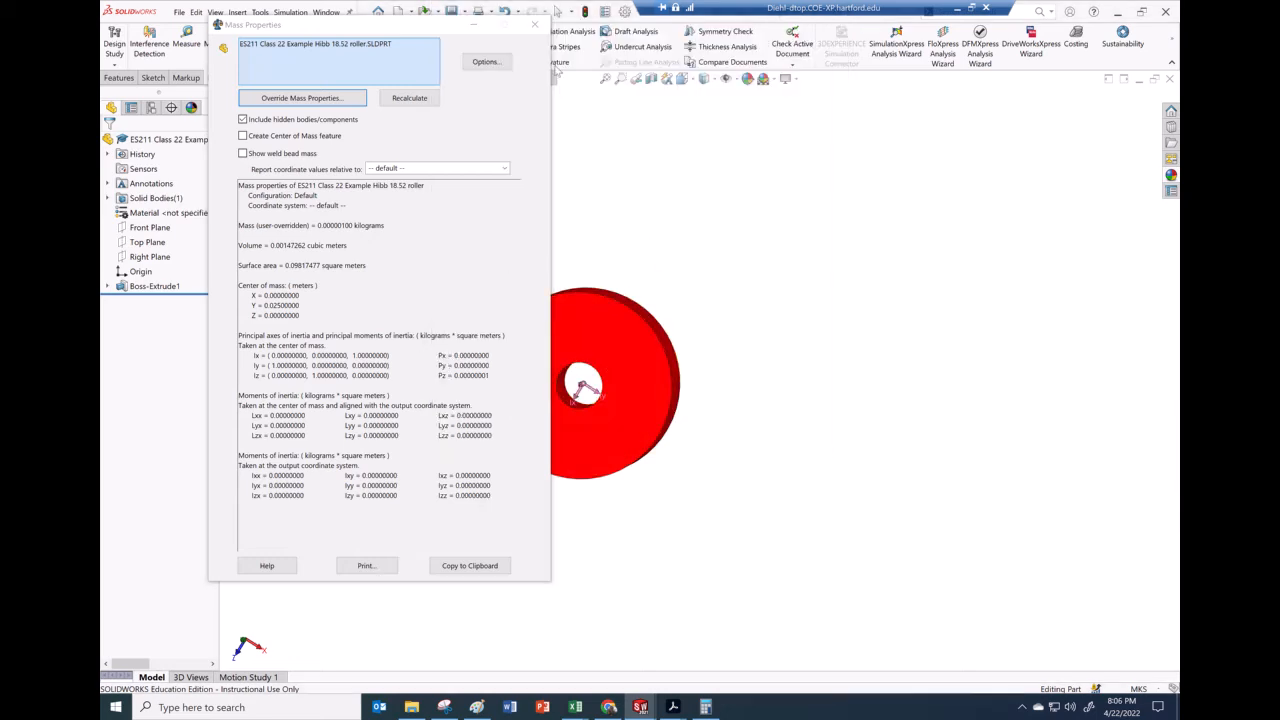
left_click(535, 24)
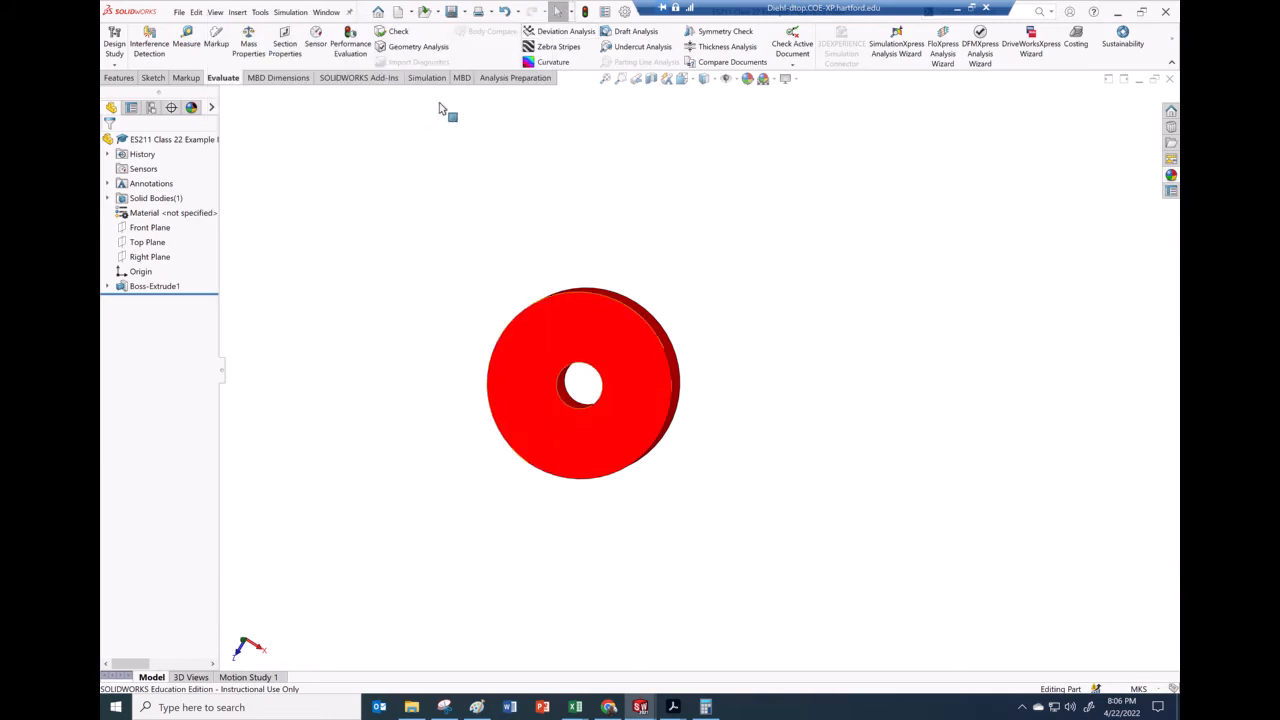
Switch to the Class 16 BJ 15.130 assembly for reference, then return to Assem5
left_click(327, 12)
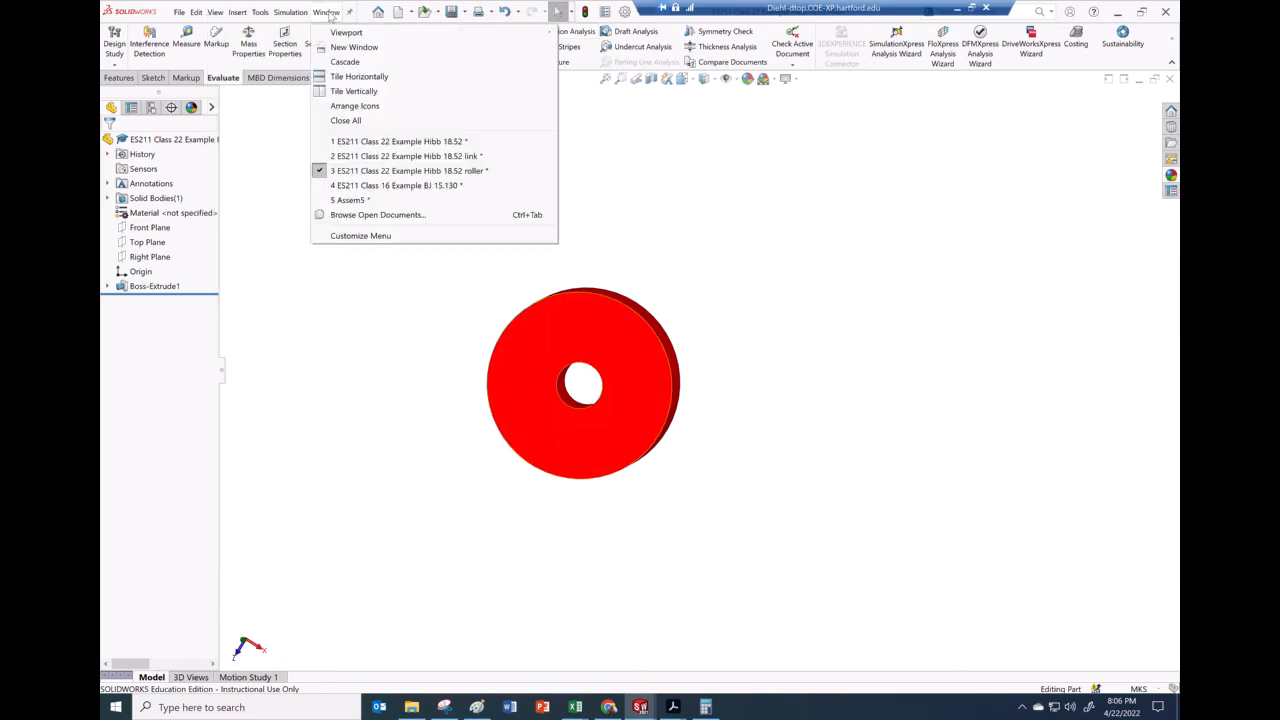
left_click(397, 187)
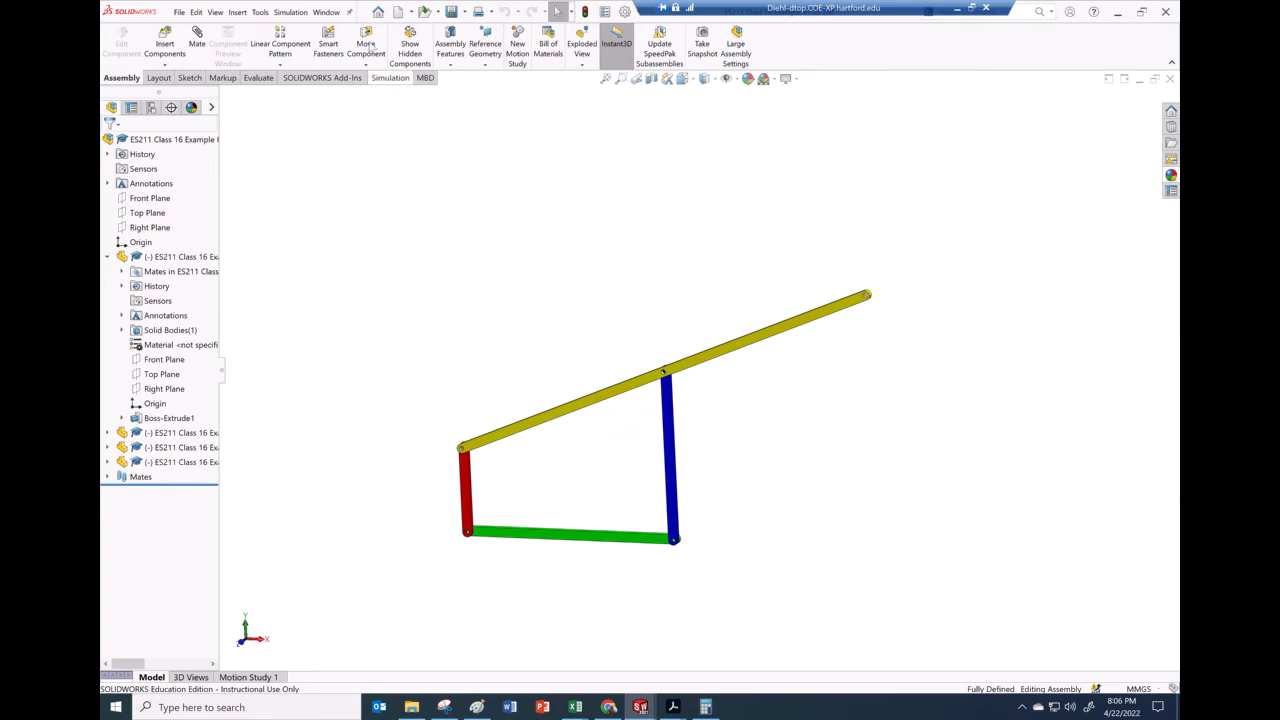
left_click(328, 12)
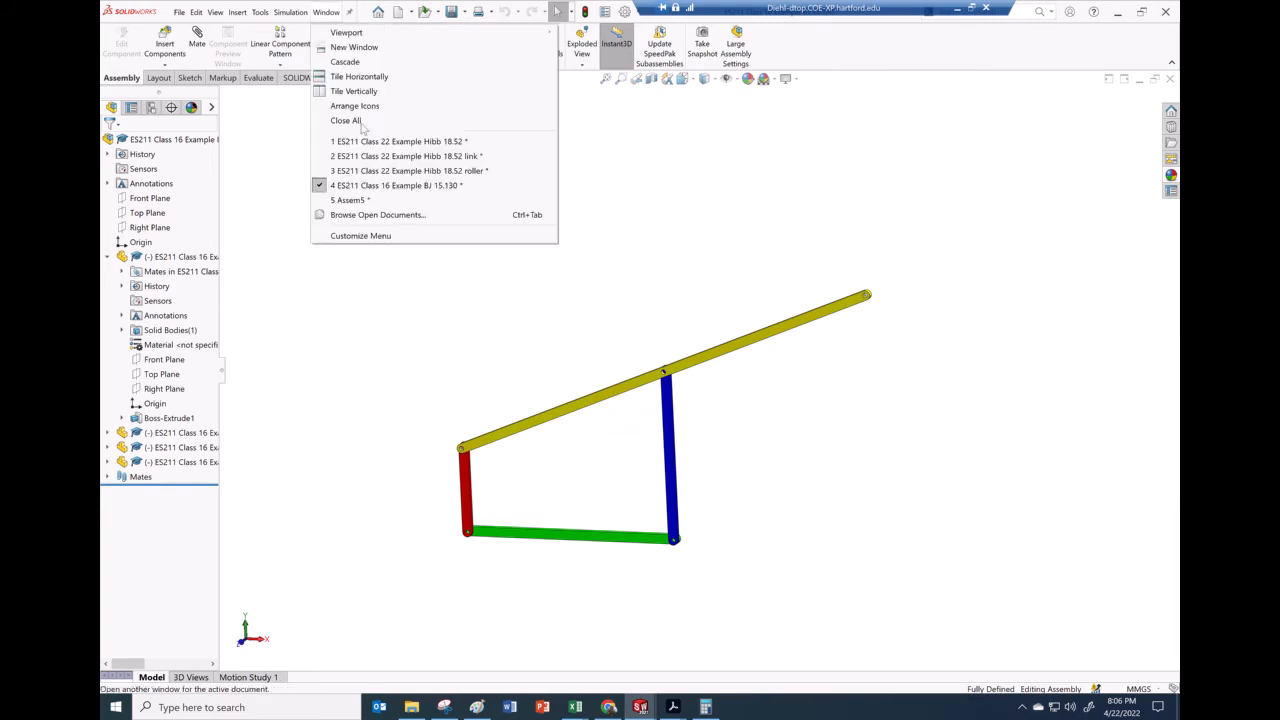
left_click(365, 201)
middle_click_drag(482, 155, 476, 195)
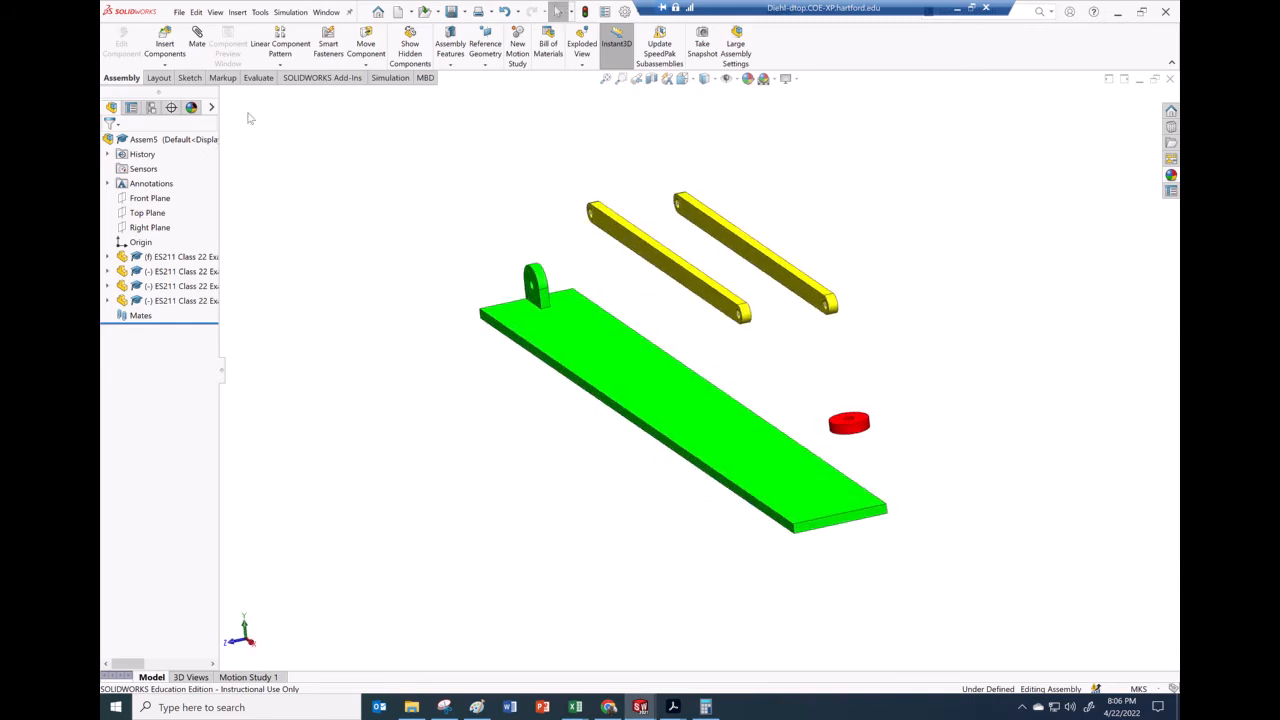
Add a coincident mate between the ground bracket's side face and a link's side face
left_click(205, 45)
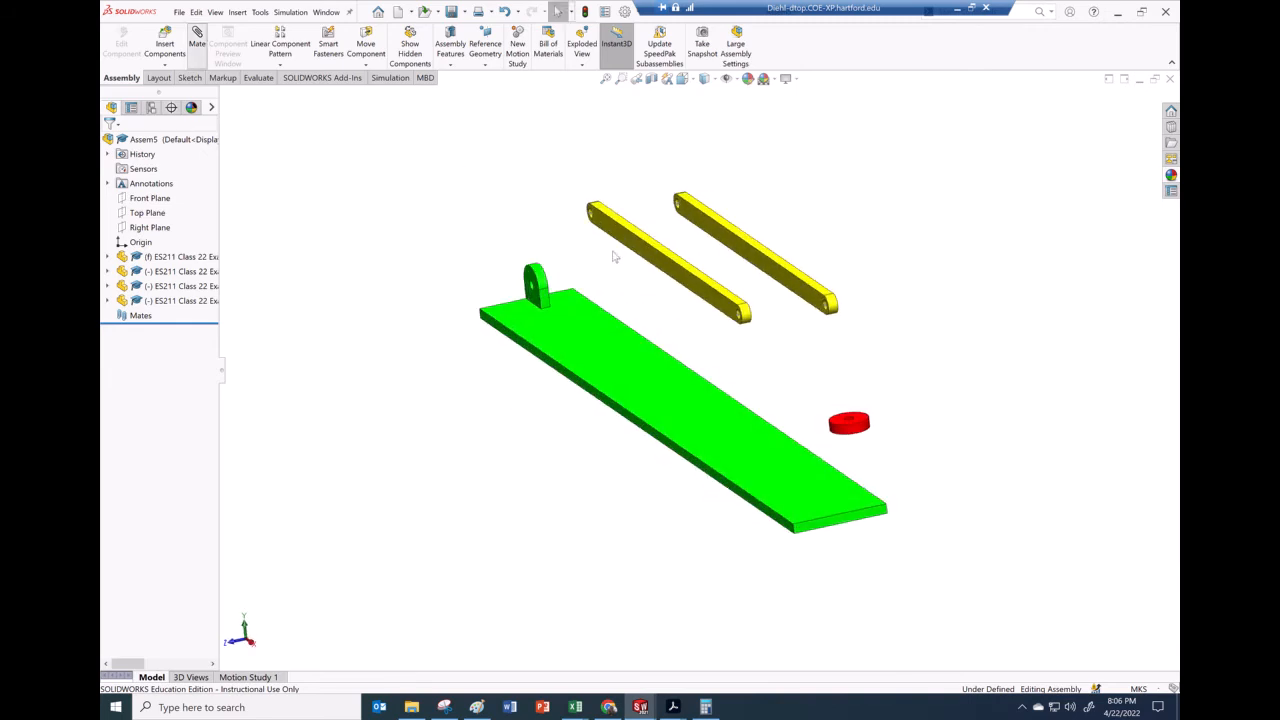
left_click(548, 308)
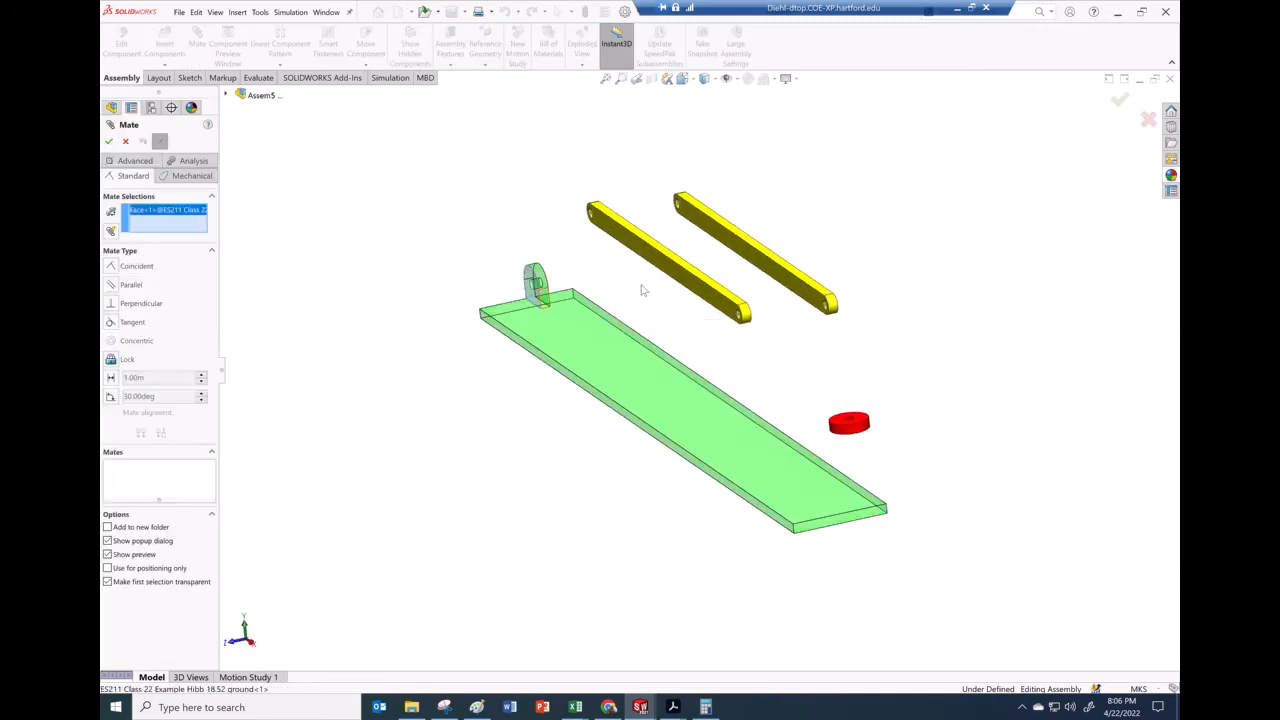
middle_click_drag(654, 277, 855, 237)
left_click(853, 237)
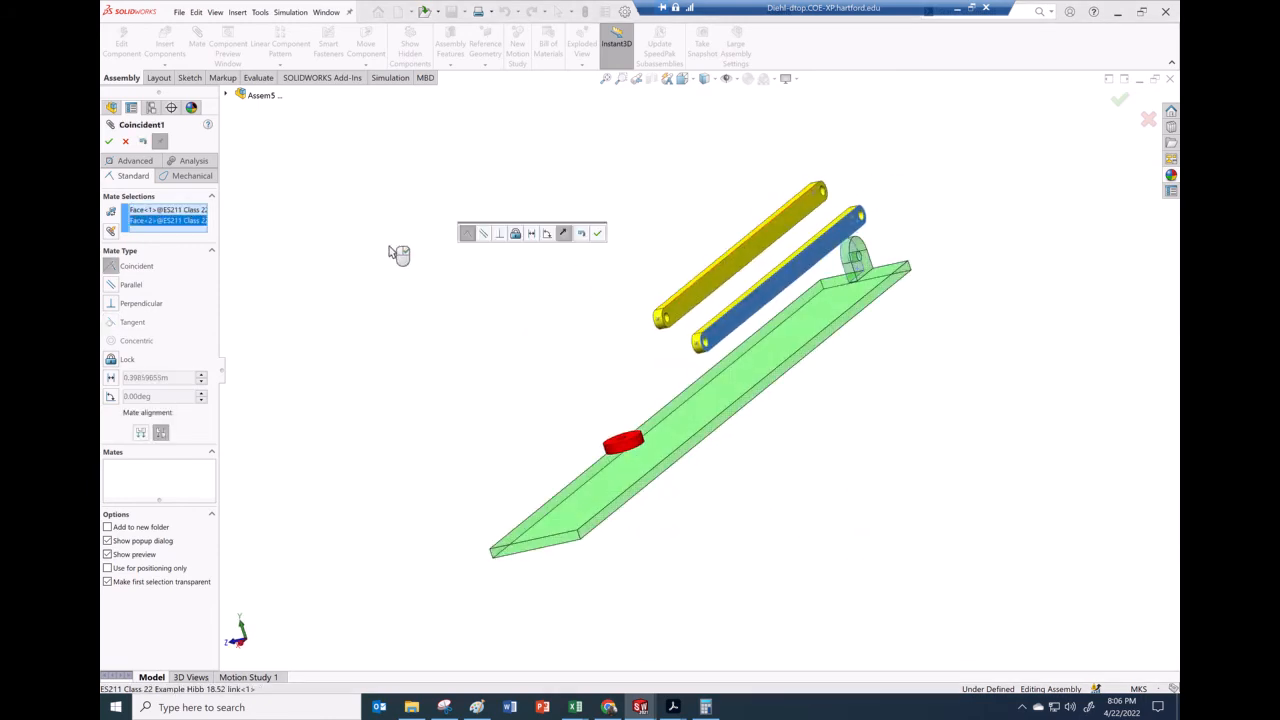
left_click(597, 233)
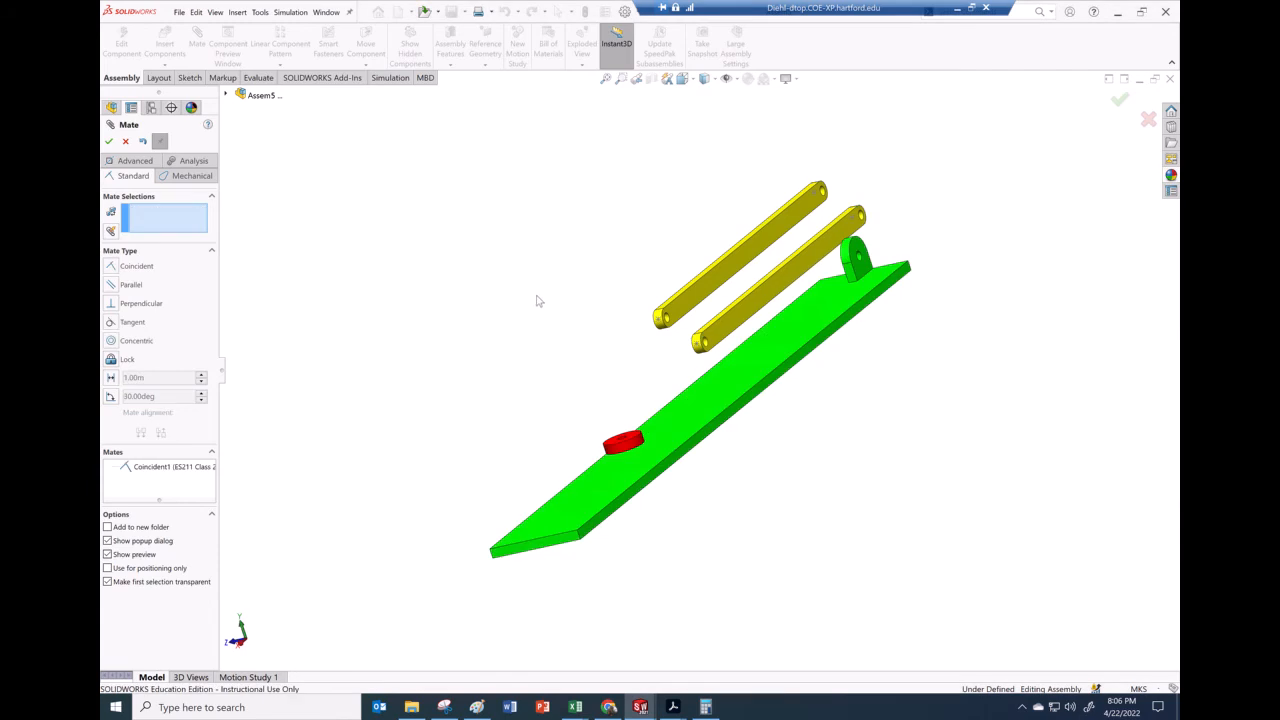
Add a concentric mate between the first link's end hole and the ground bracket's hole
mouse_move(555, 289)
middle_mouse_down()
mouse_move(609, 277)
mouse_move(543, 280)
middle_mouse_up()
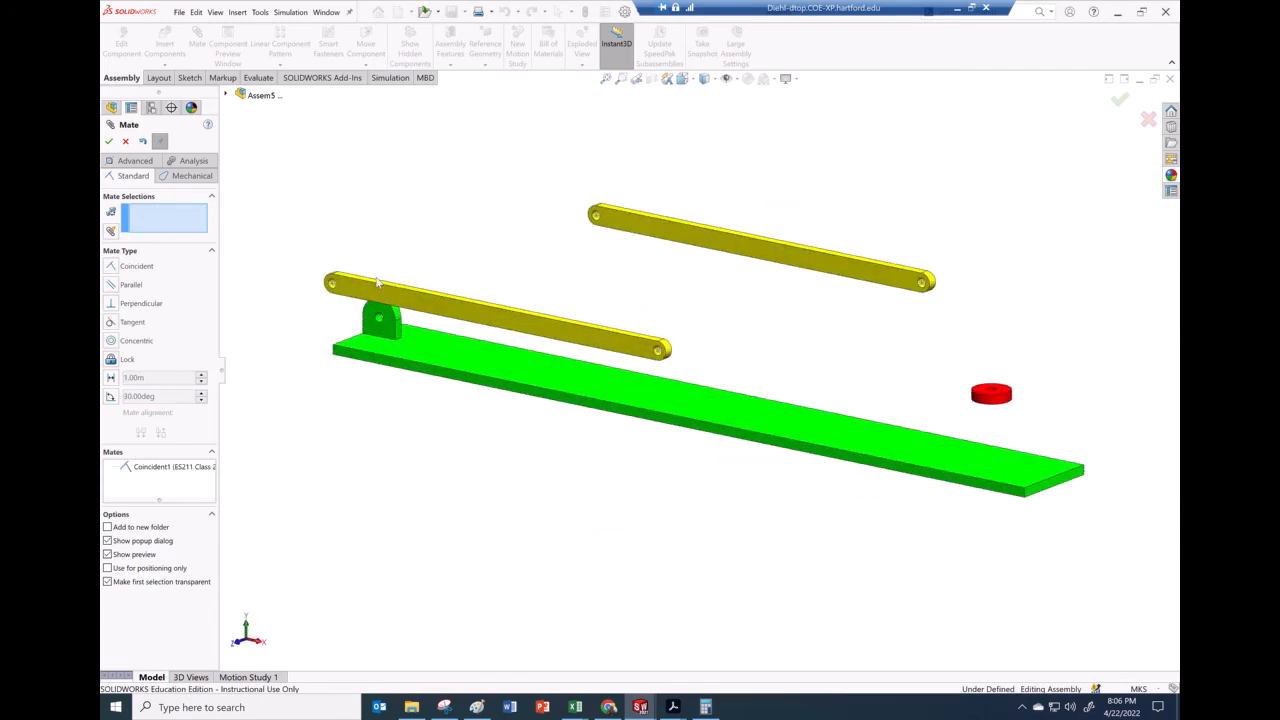
scroll(390, 305, "down", 5)
scroll(391, 310, "down", 1)
left_click(406, 351)
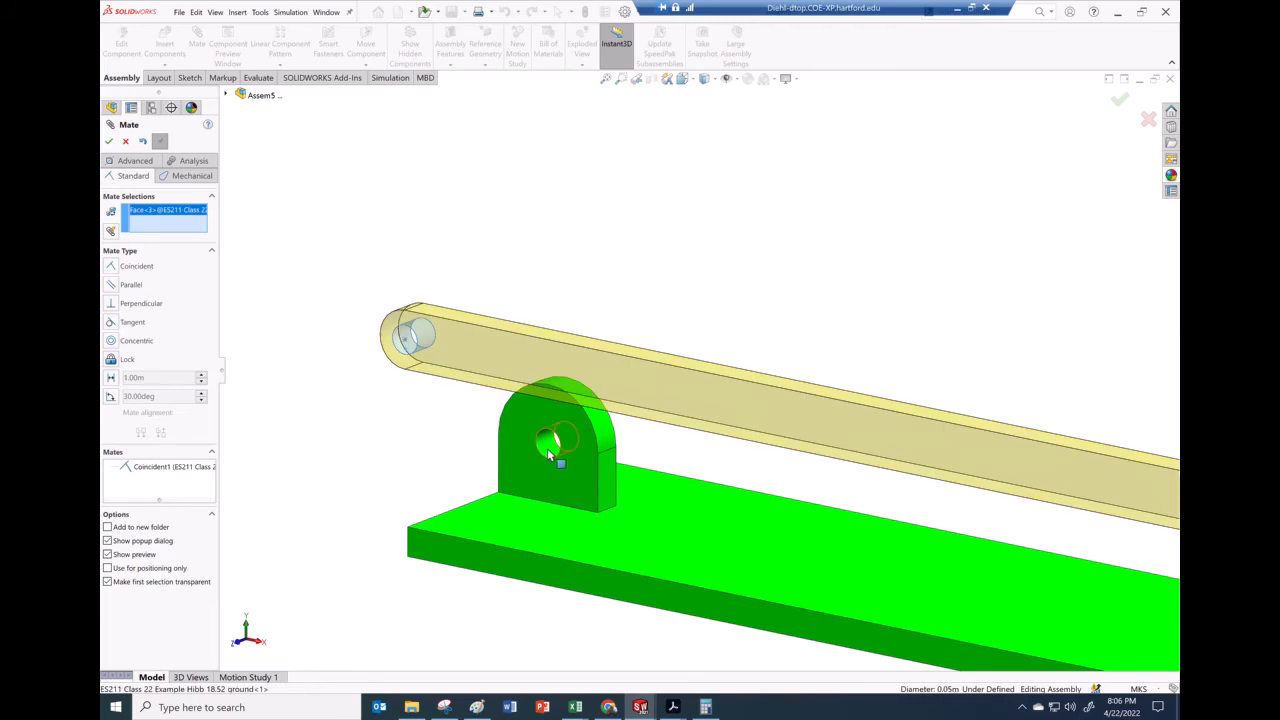
left_click(548, 448)
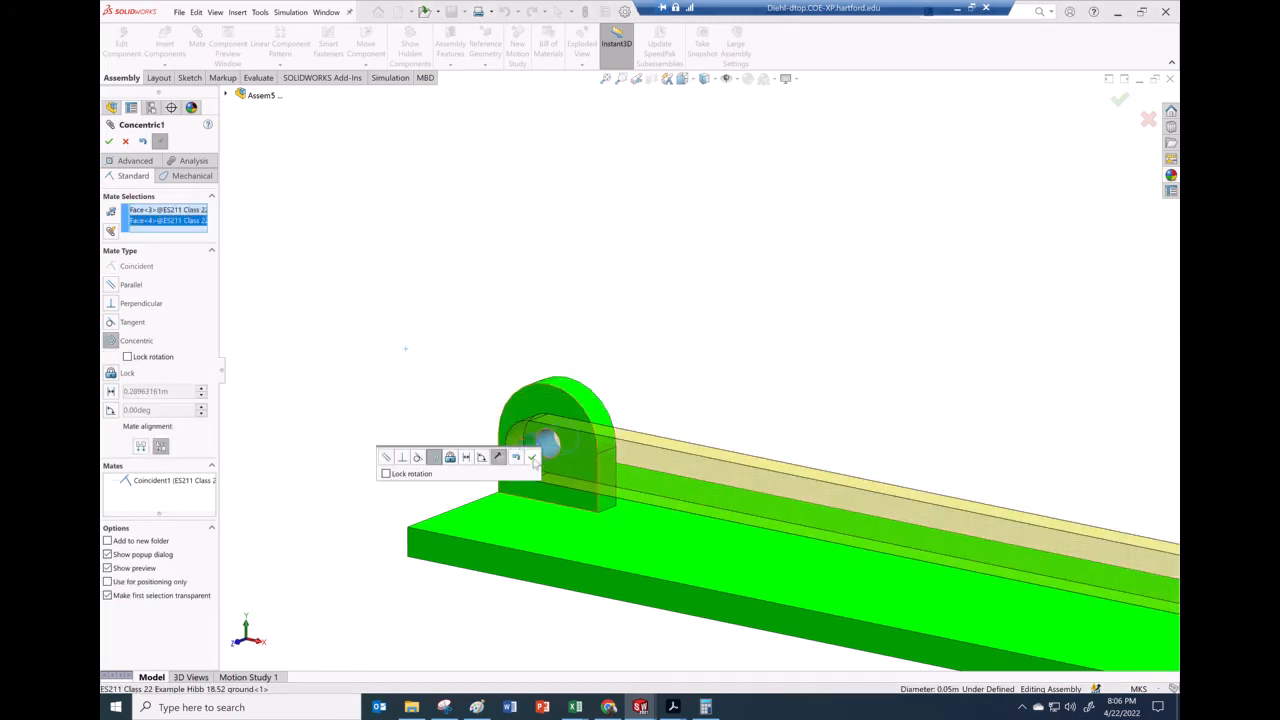
left_click(532, 457)
Add a coincident mate between the side faces of the two links
scroll(514, 371, "up", 4)
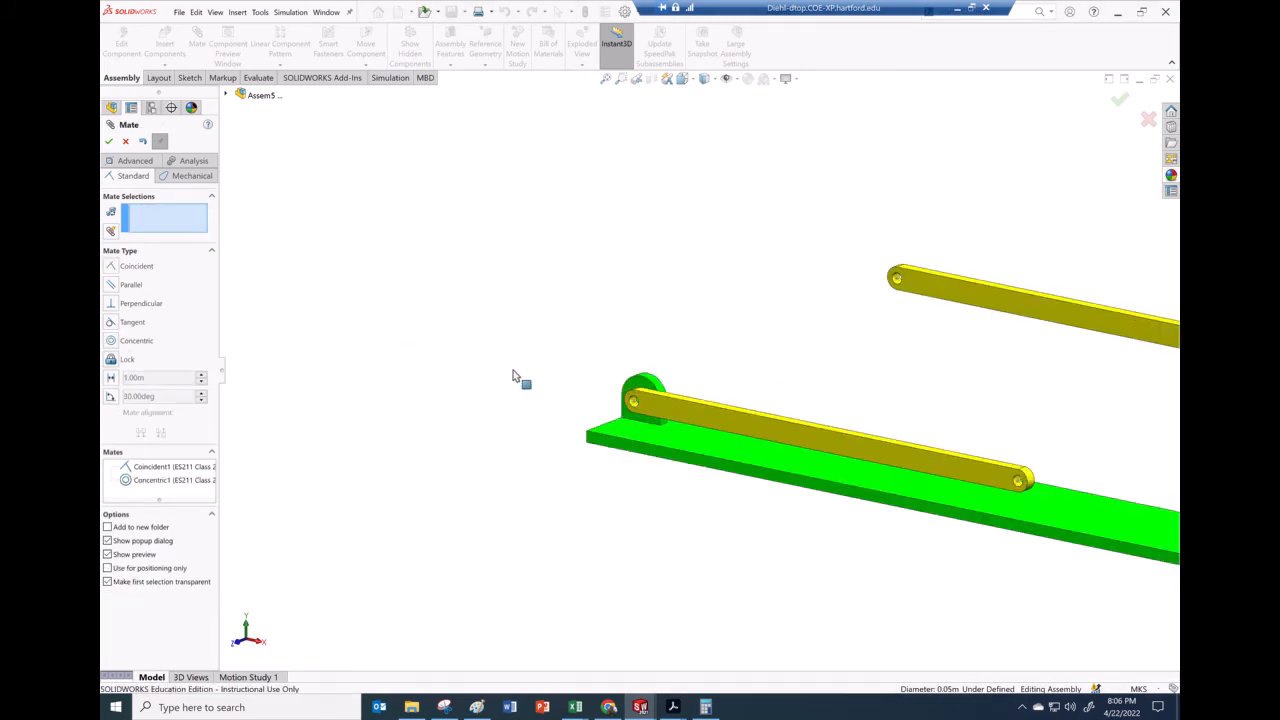
left_click(830, 342)
middle_click_drag(832, 386, 737, 429)
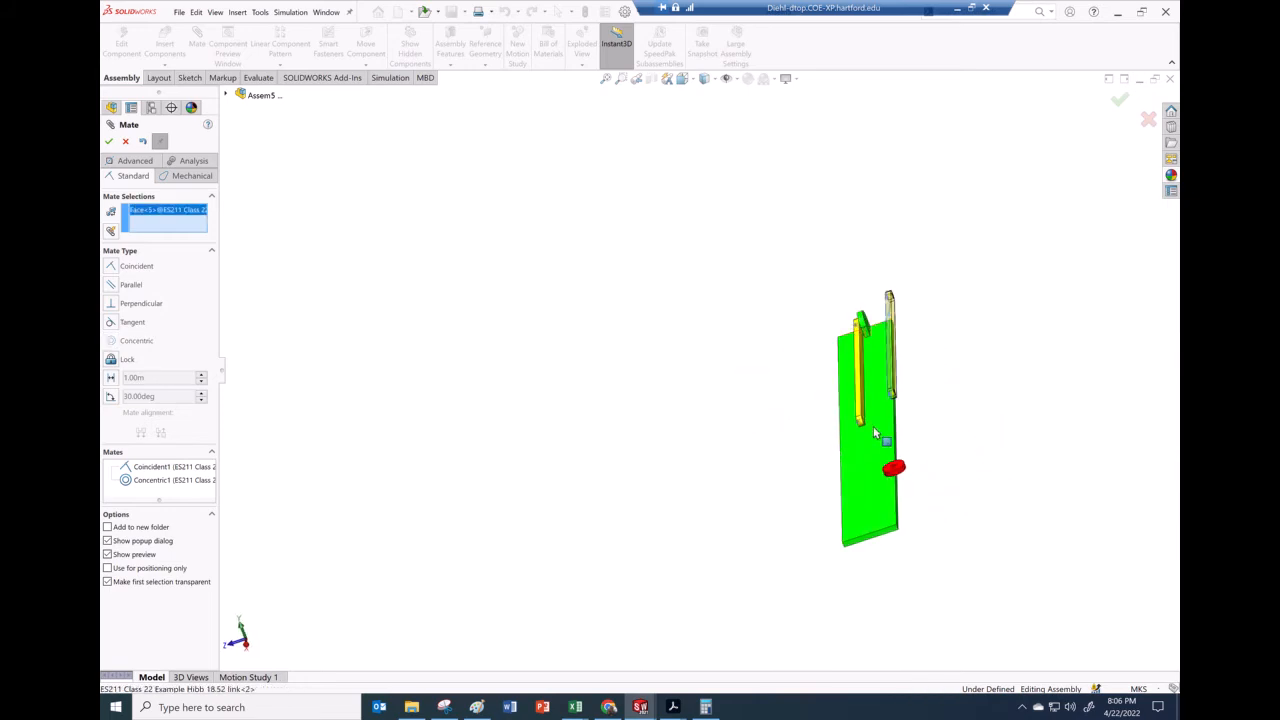
scroll(844, 400, "down", 5)
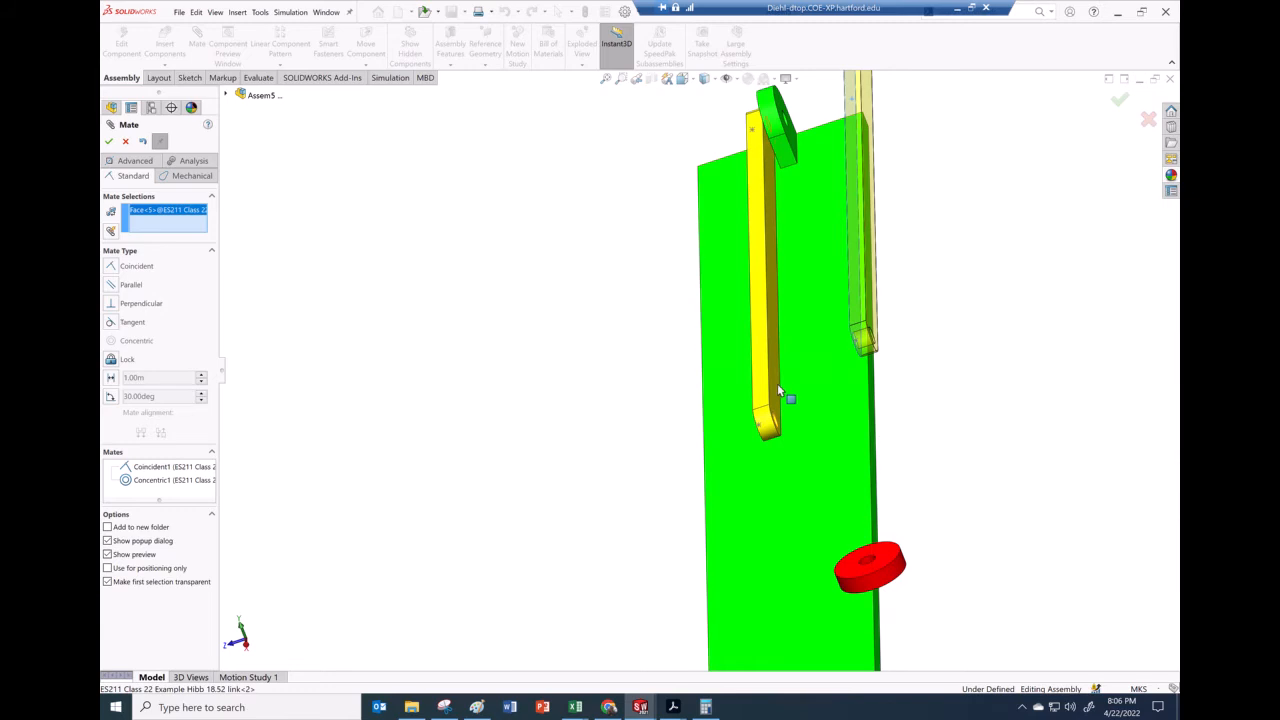
left_click(750, 392)
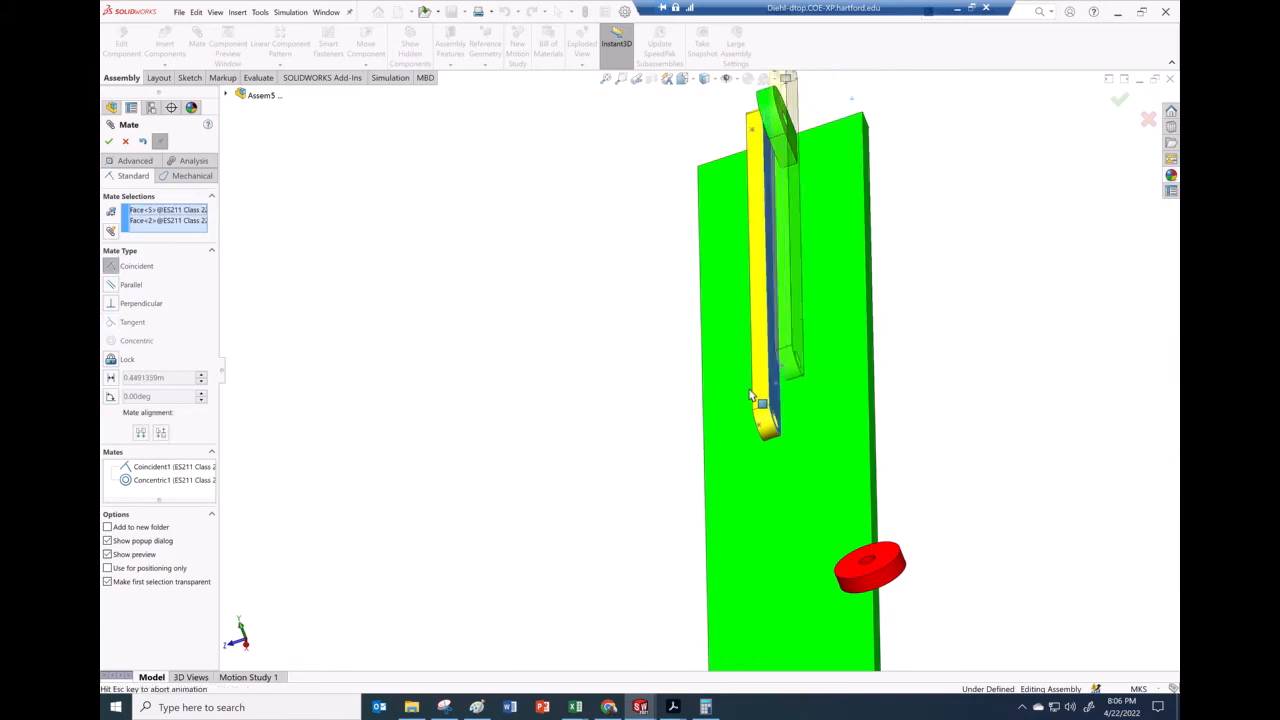
left_click(891, 404)
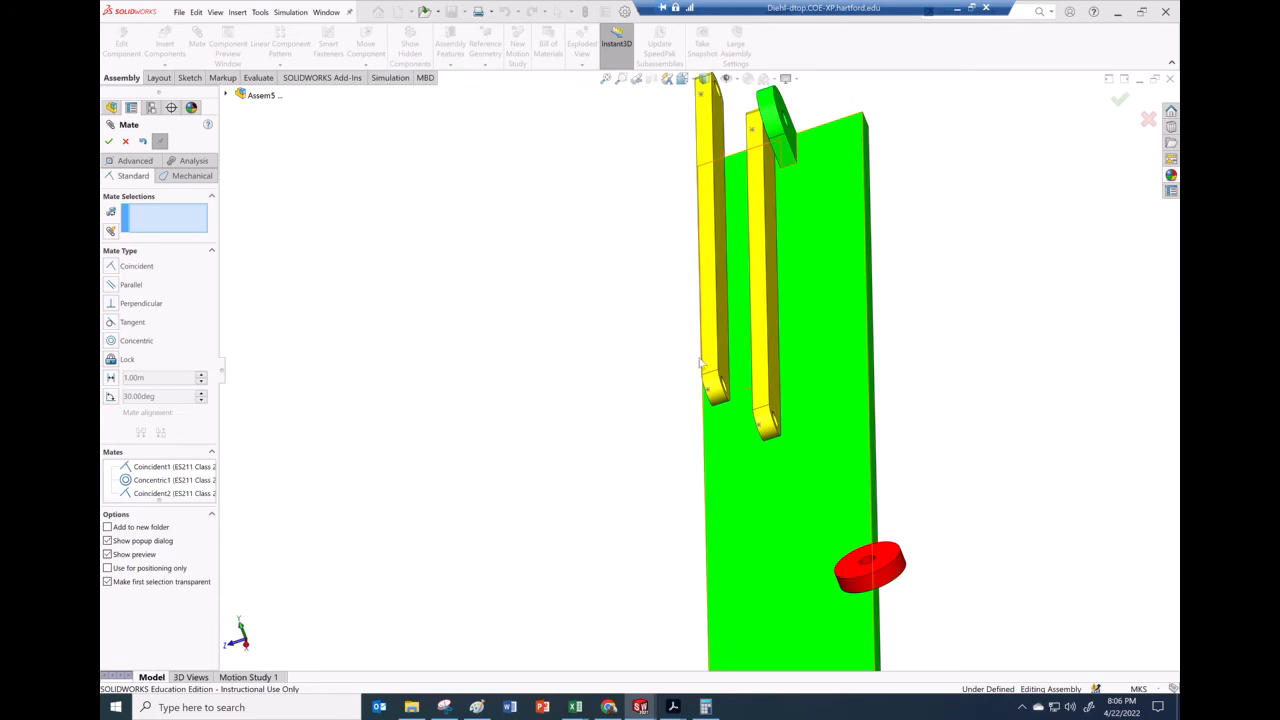
Add a concentric mate between the second link's end hole and the first link's free-end hole
middle_click_drag(617, 407, 609, 377)
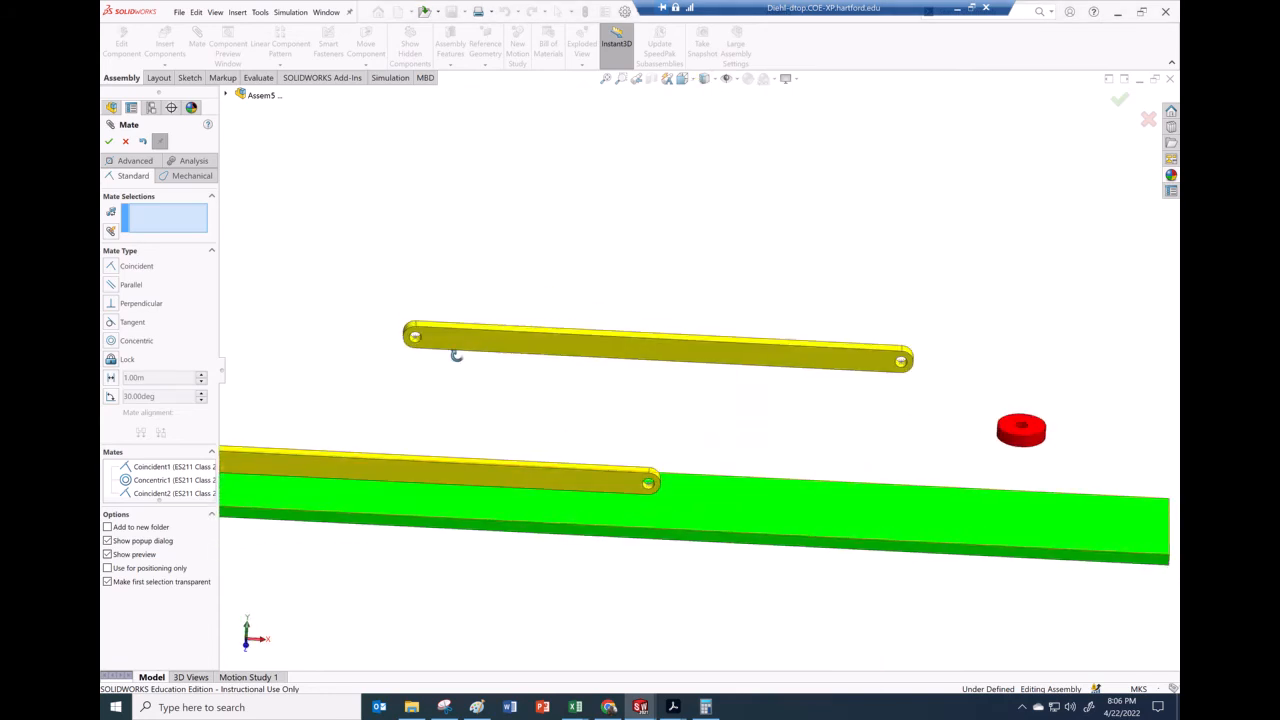
scroll(456, 356, "down", 3)
scroll(458, 361, "down", 2)
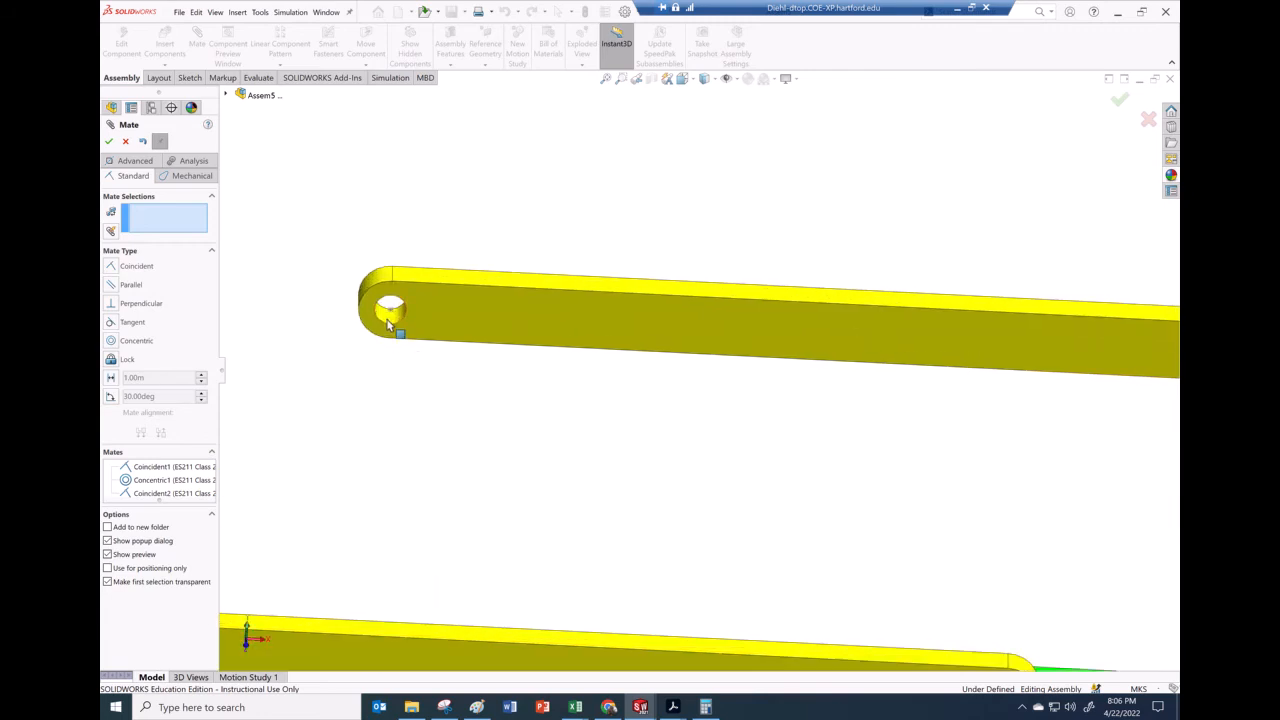
left_click(388, 321)
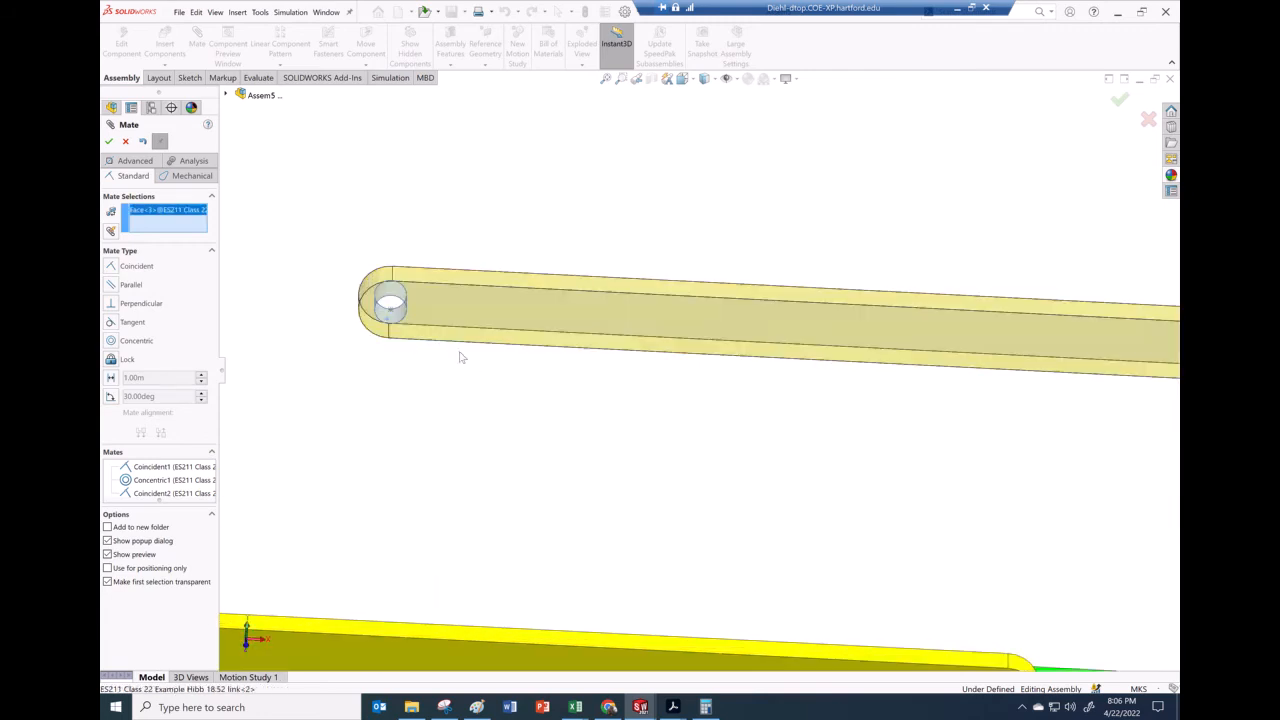
scroll(460, 357, "up", 5)
scroll(794, 491, "down", 6)
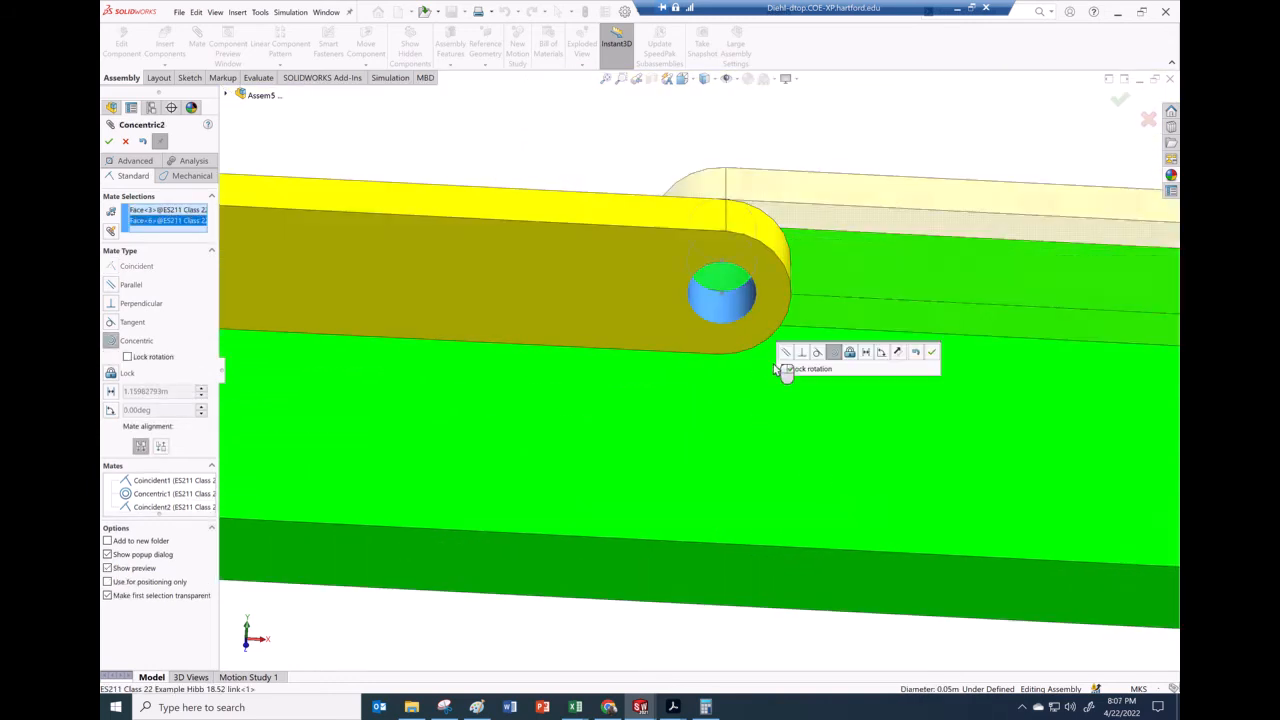
left_click(930, 354)
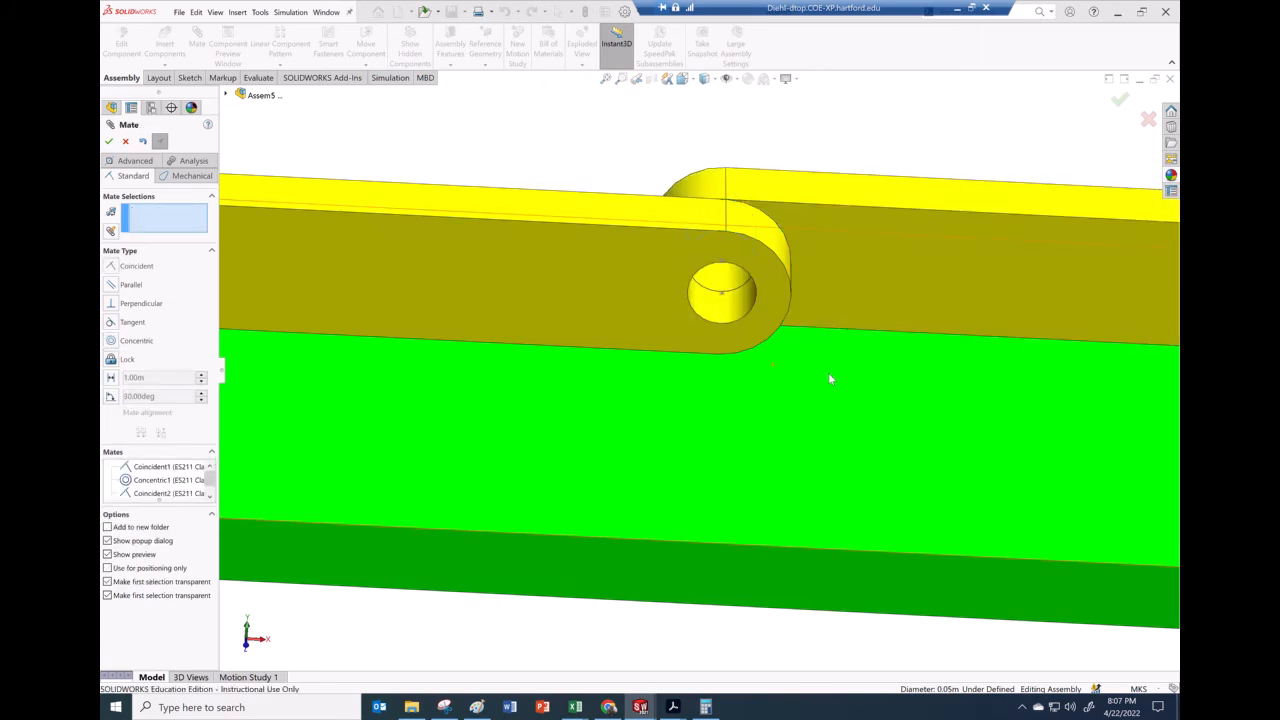
Add a coincident mate between the roller's flat face and the second link's side face
scroll(771, 396, "up", 10)
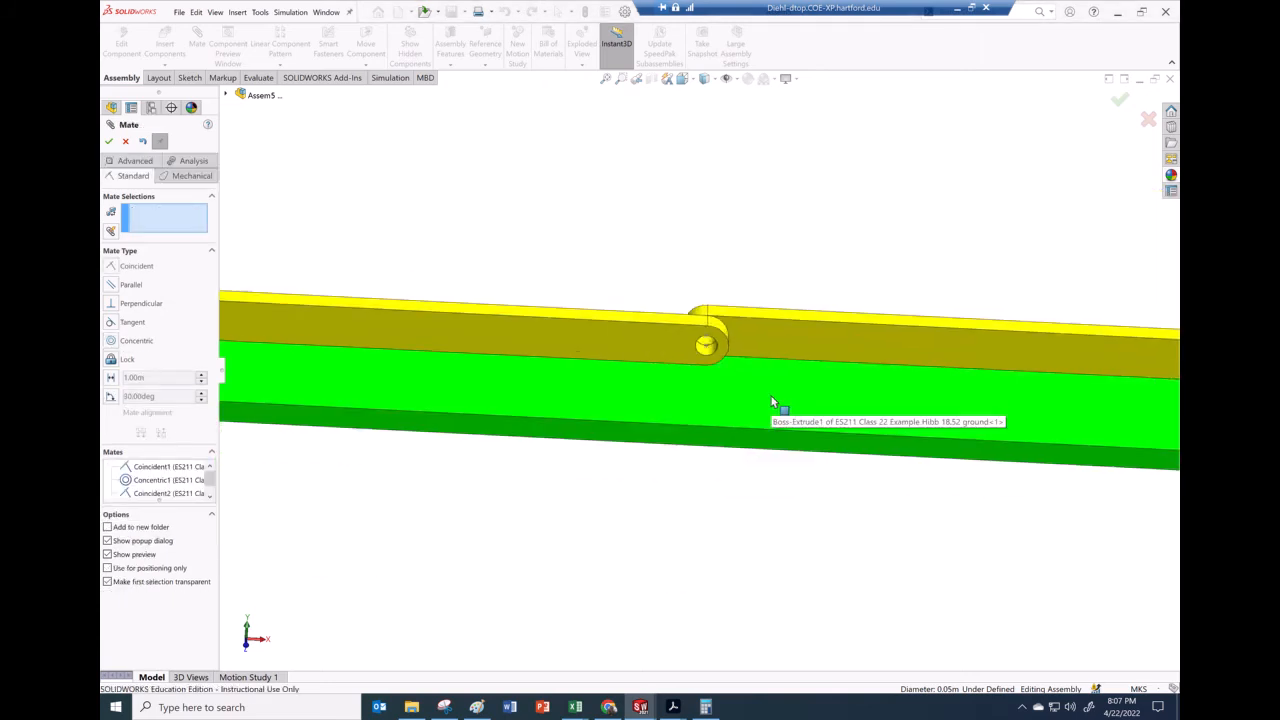
scroll(895, 398, "down", 10)
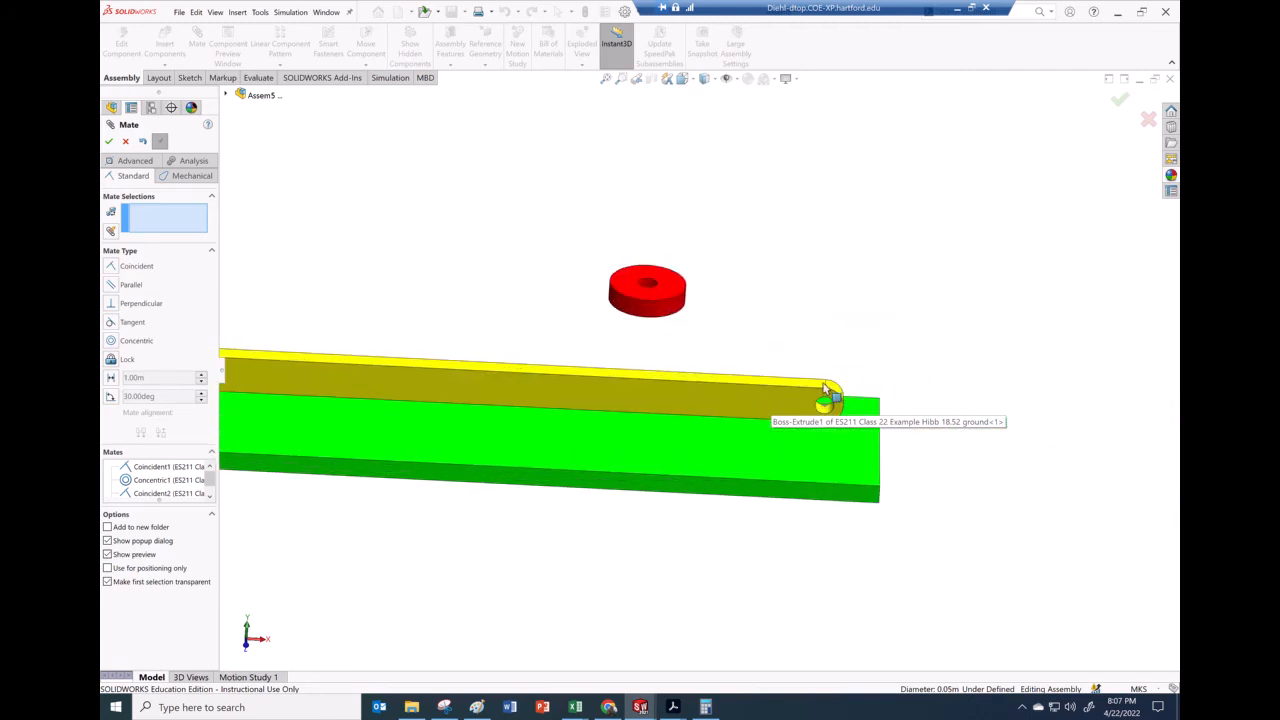
left_click(780, 399)
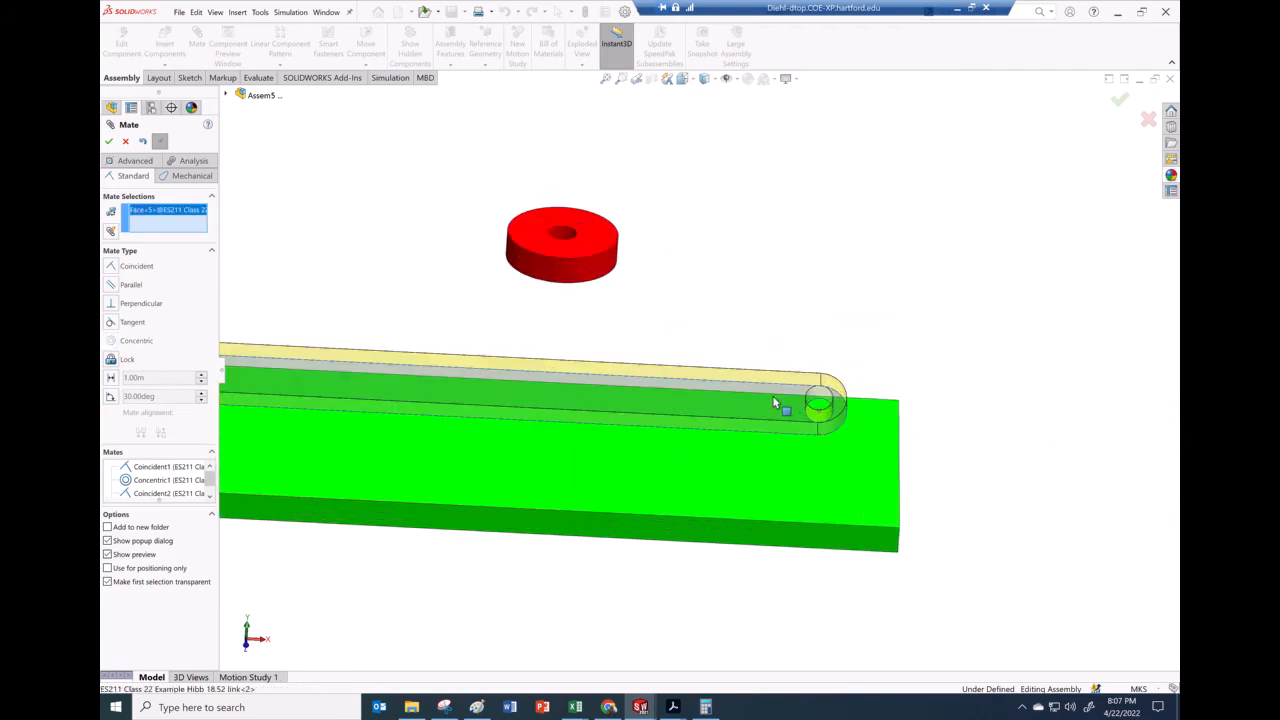
left_click(601, 244)
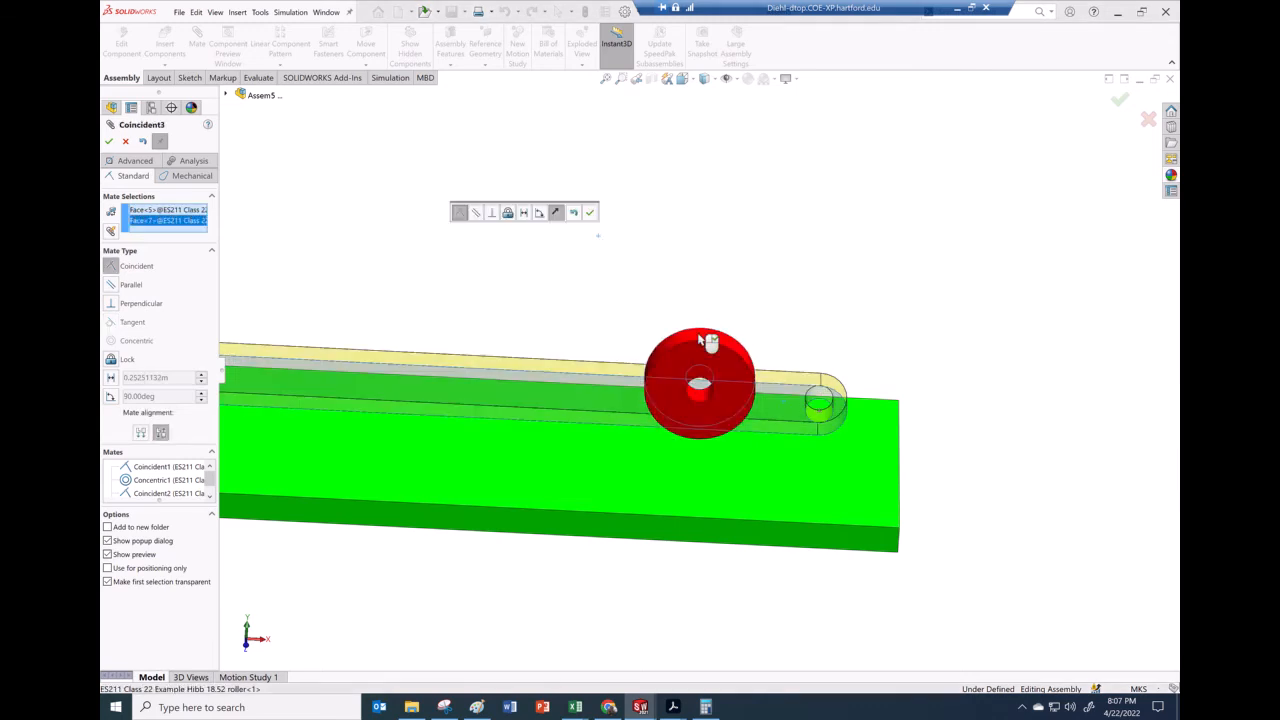
left_click(590, 213)
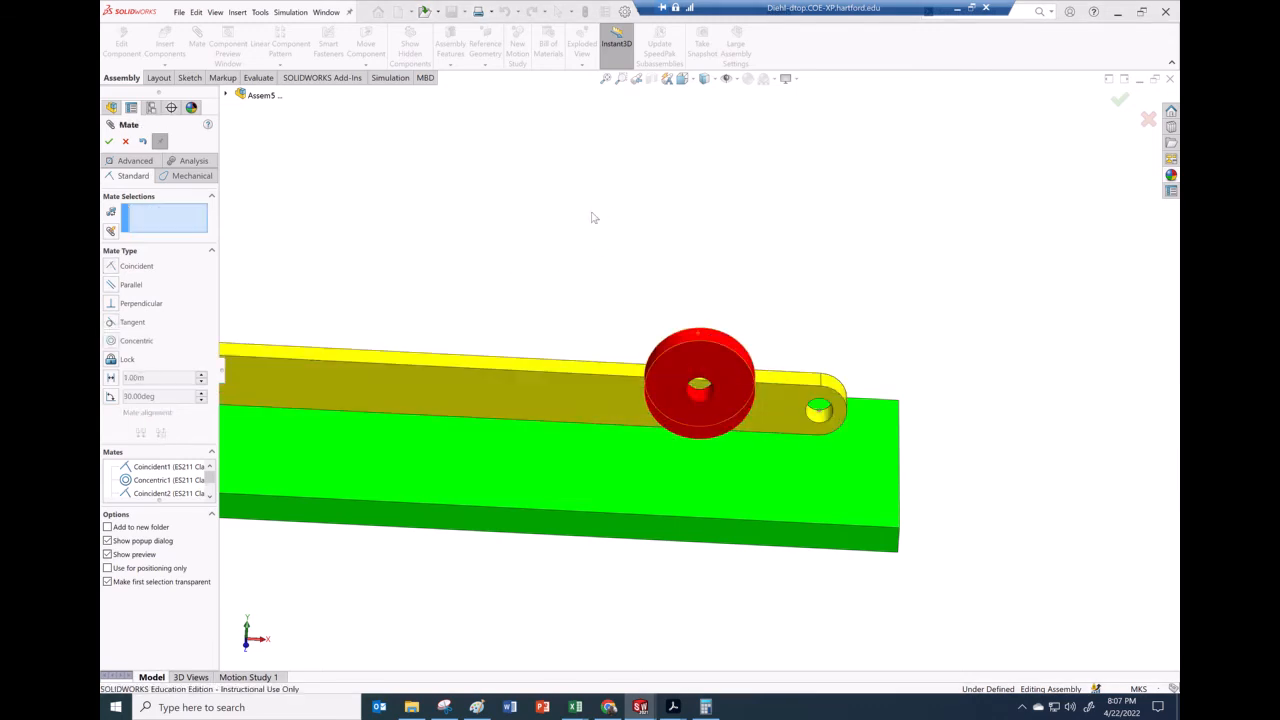
Add a concentric mate between the roller's bore and the second link's free-end hole
left_click(701, 399)
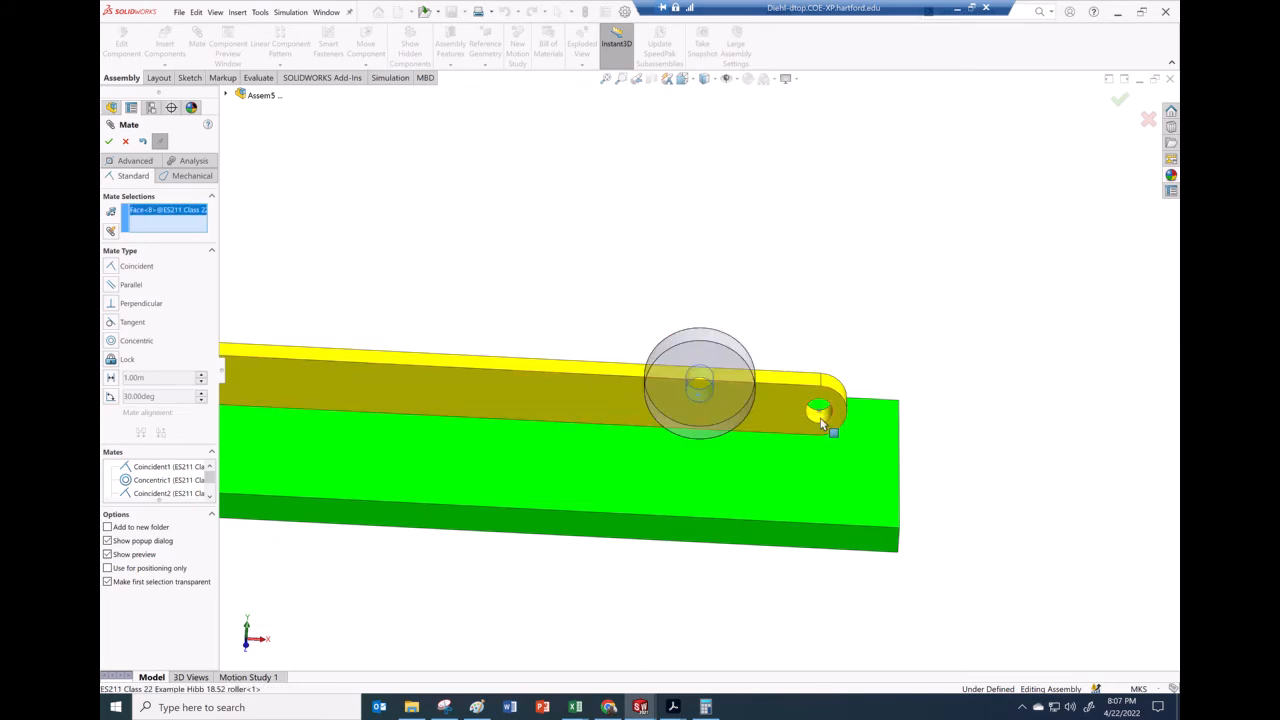
left_click(822, 425)
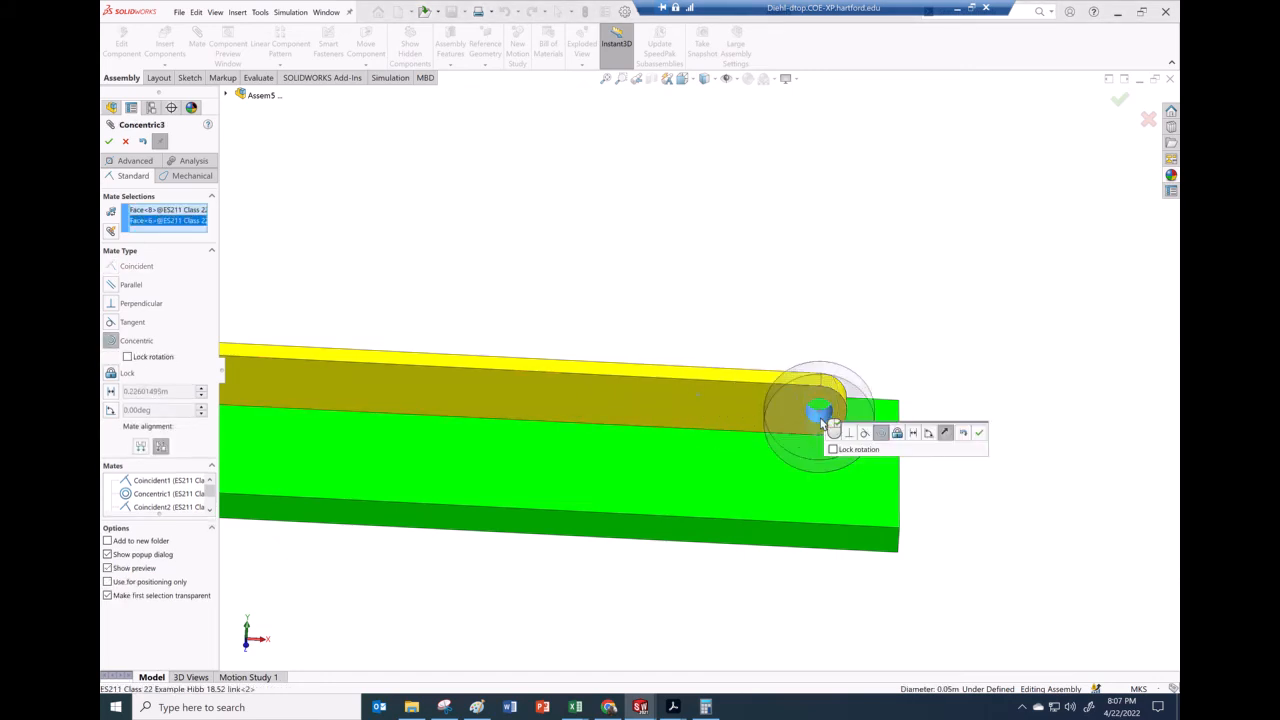
left_click(979, 432)
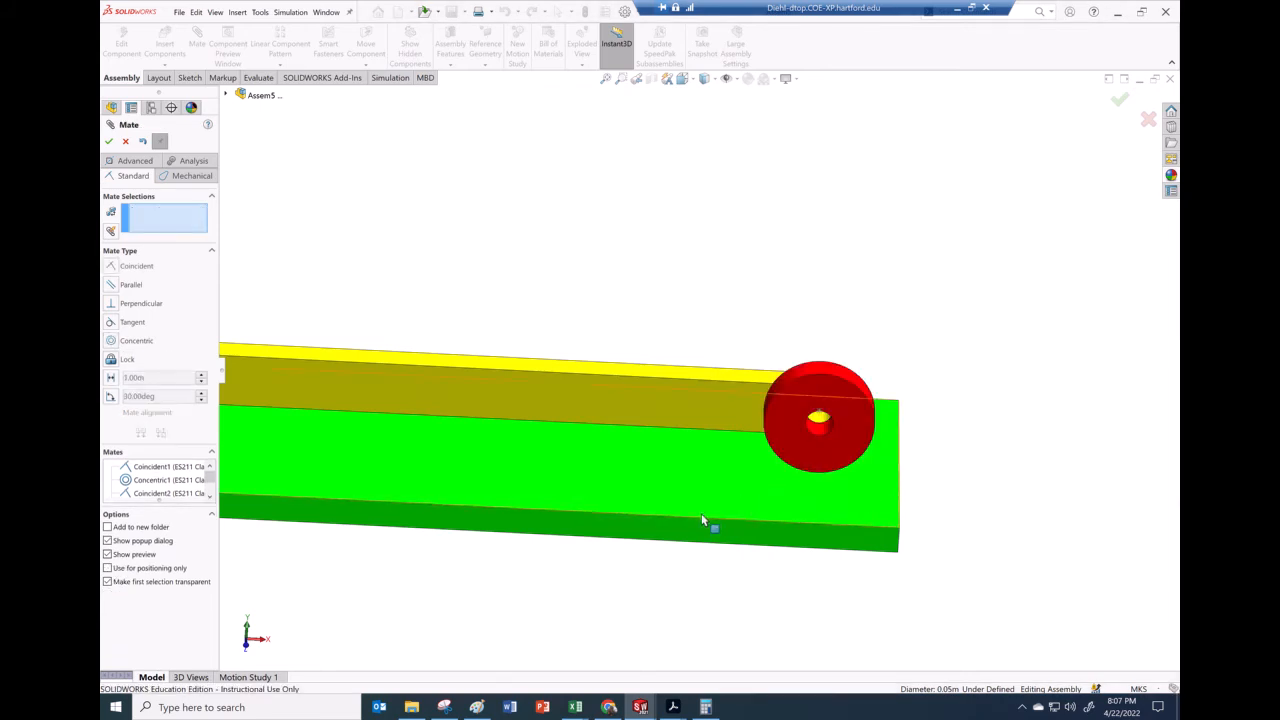
Add a tangent mate between the roller's rim and the ground plate's top face
scroll(703, 512, "up", 2)
scroll(727, 489, "up", 1)
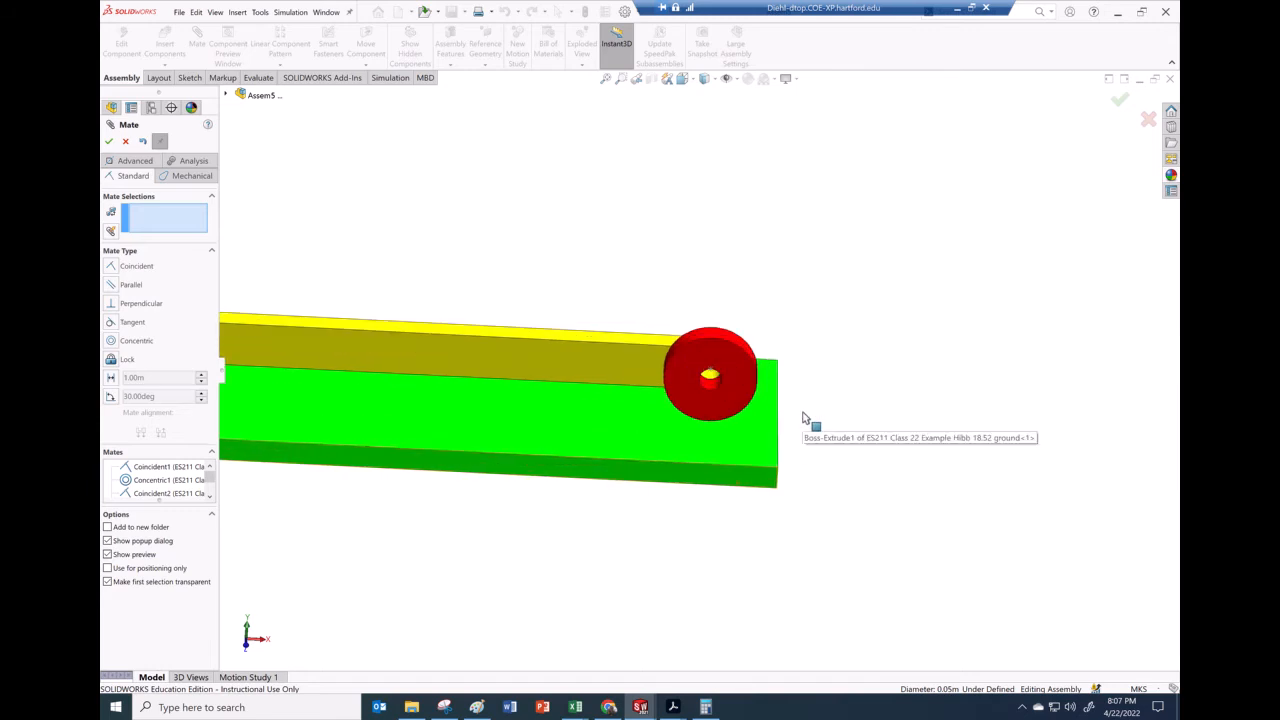
middle_click_drag(791, 409, 740, 390)
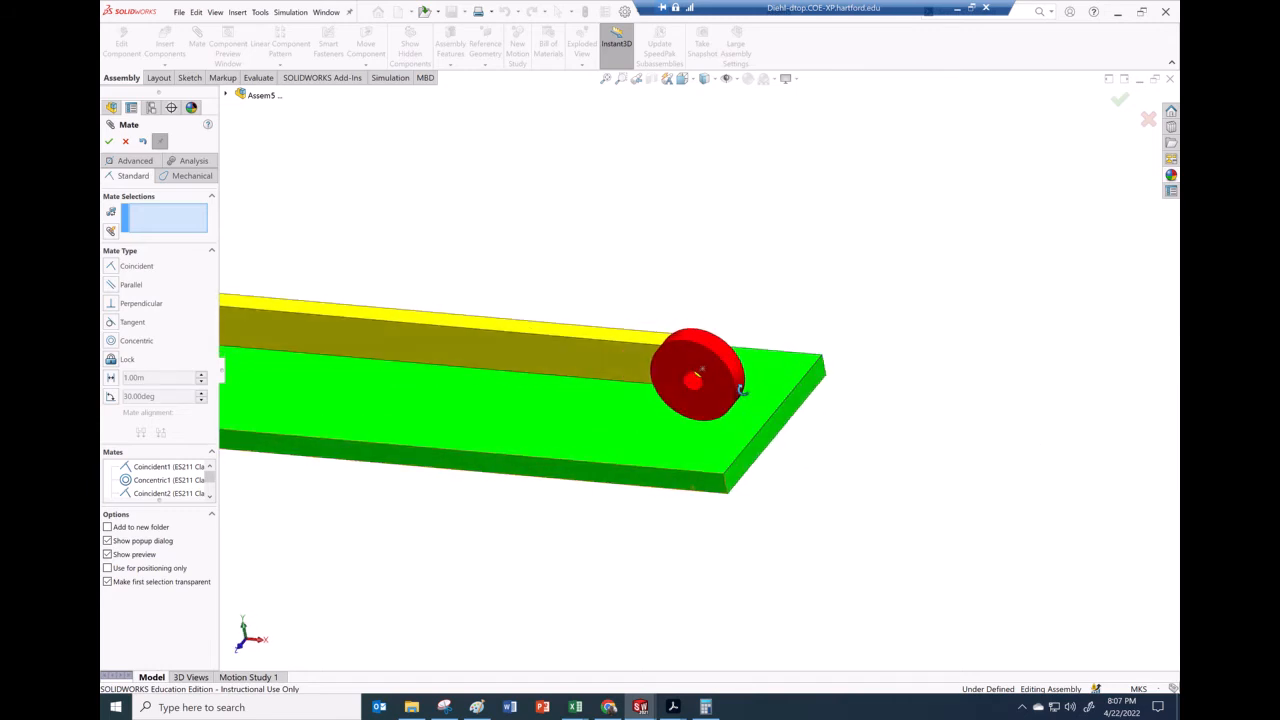
scroll(741, 390, "down", 3)
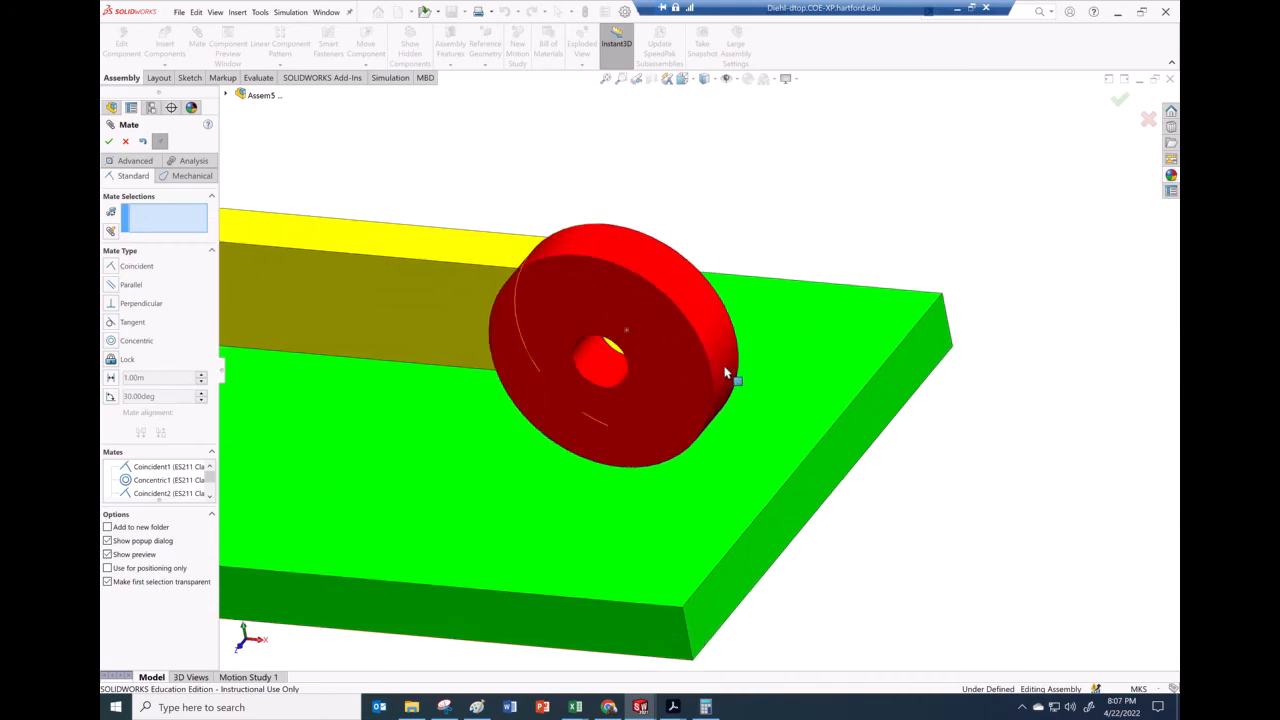
left_click(726, 373)
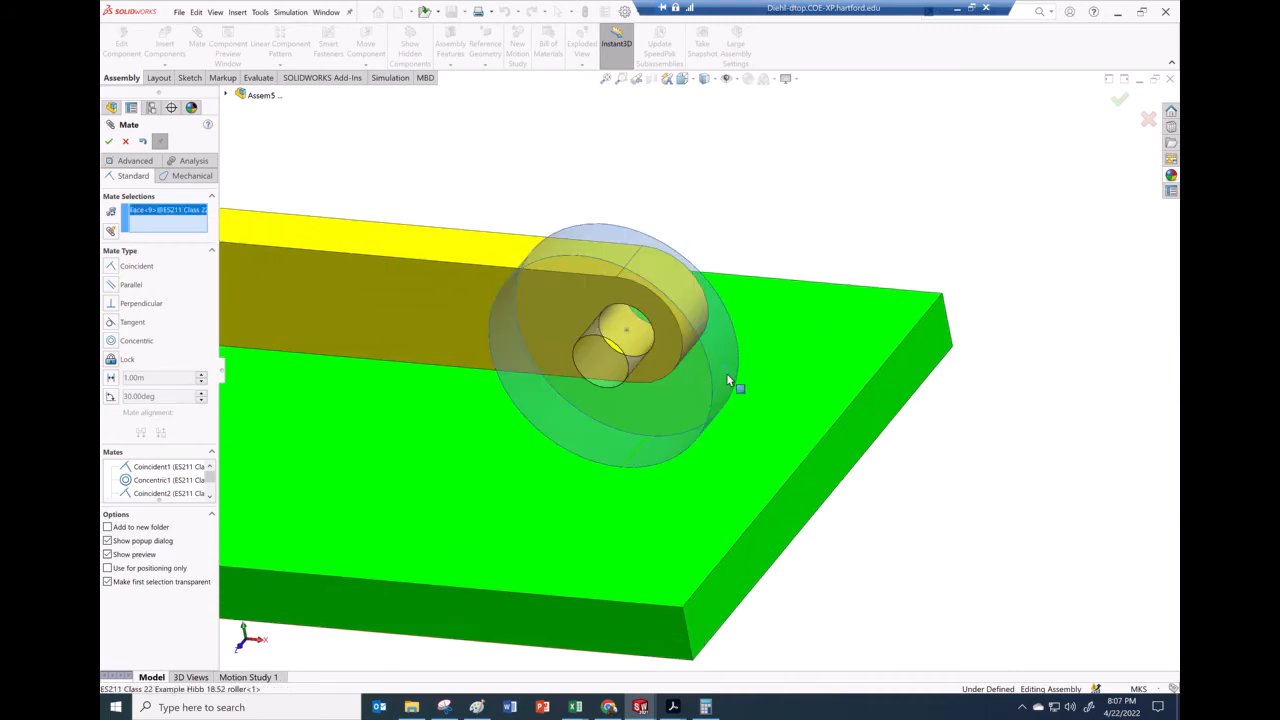
left_click(751, 441)
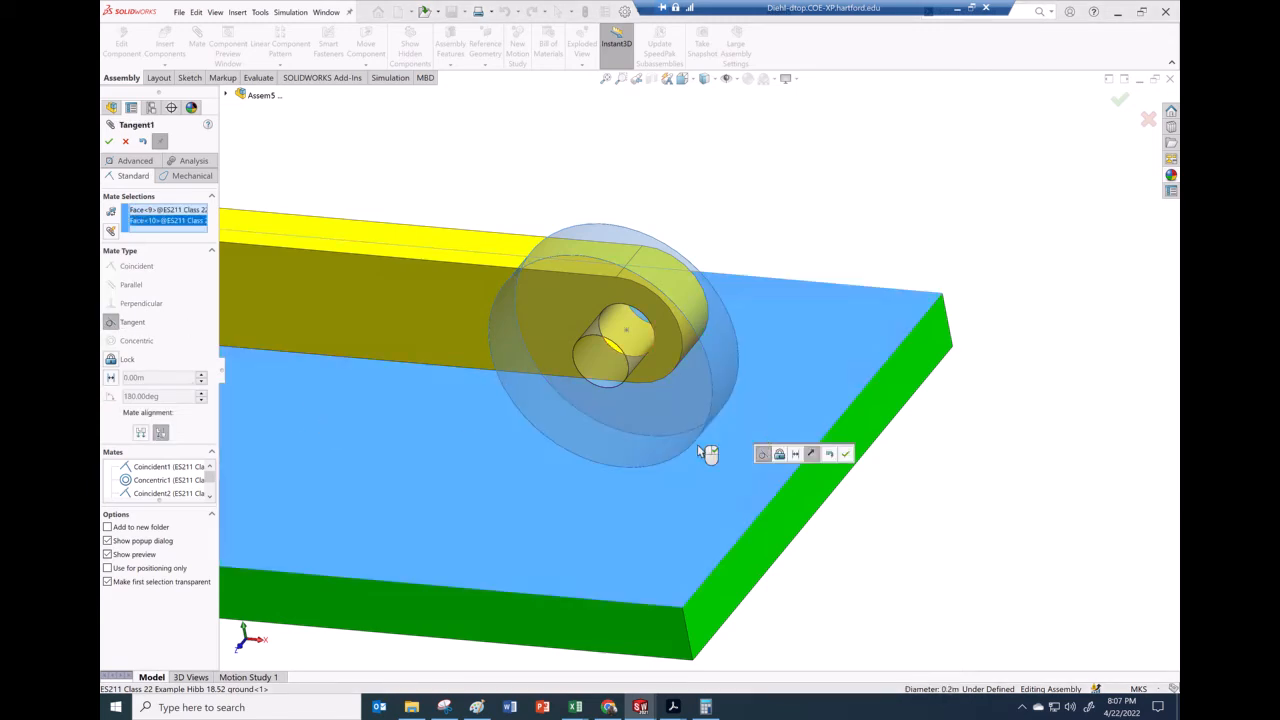
left_click(848, 455)
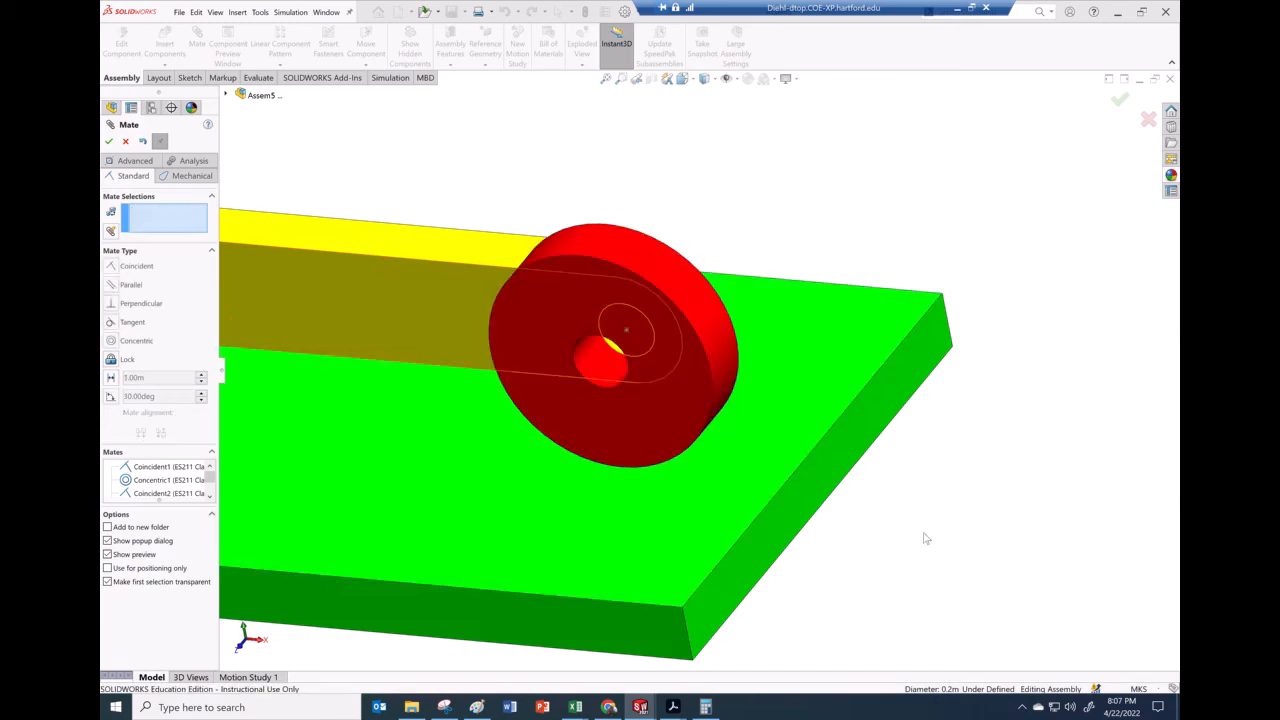
Drag the first link upward so the linkage swings open above the ground plate
scroll(866, 545, "up", 8)
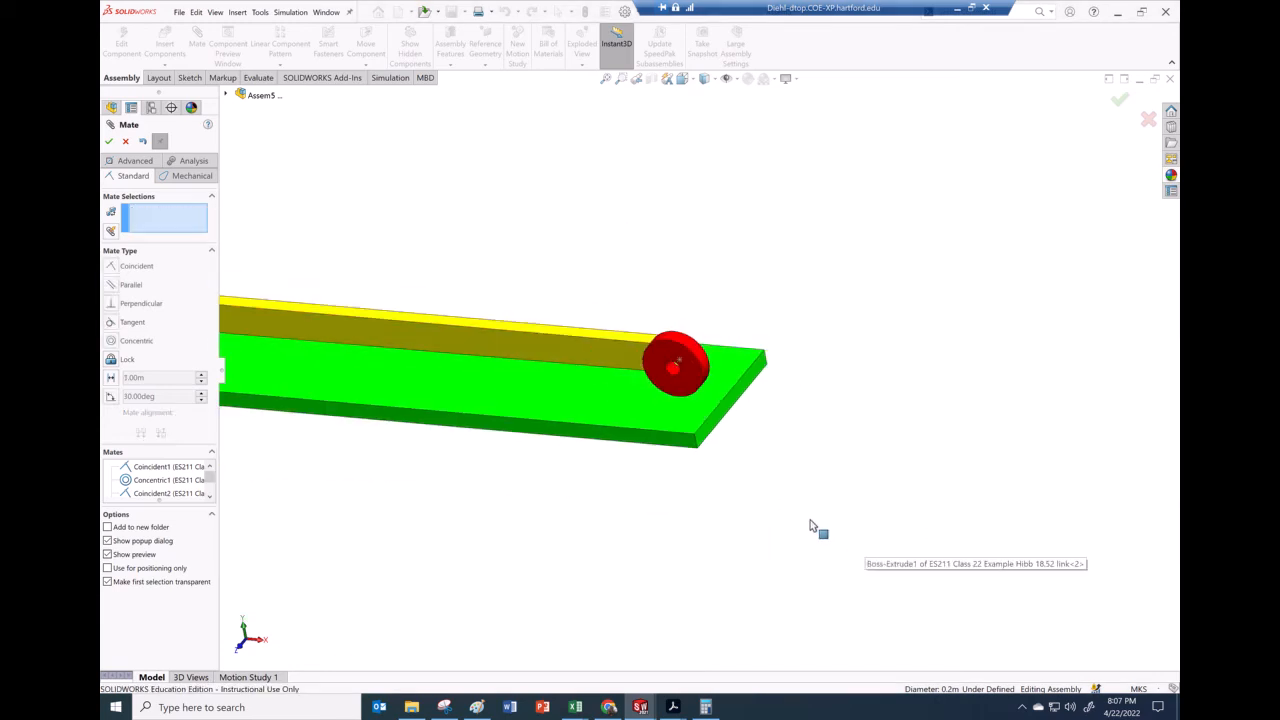
scroll(416, 360, "down", 6)
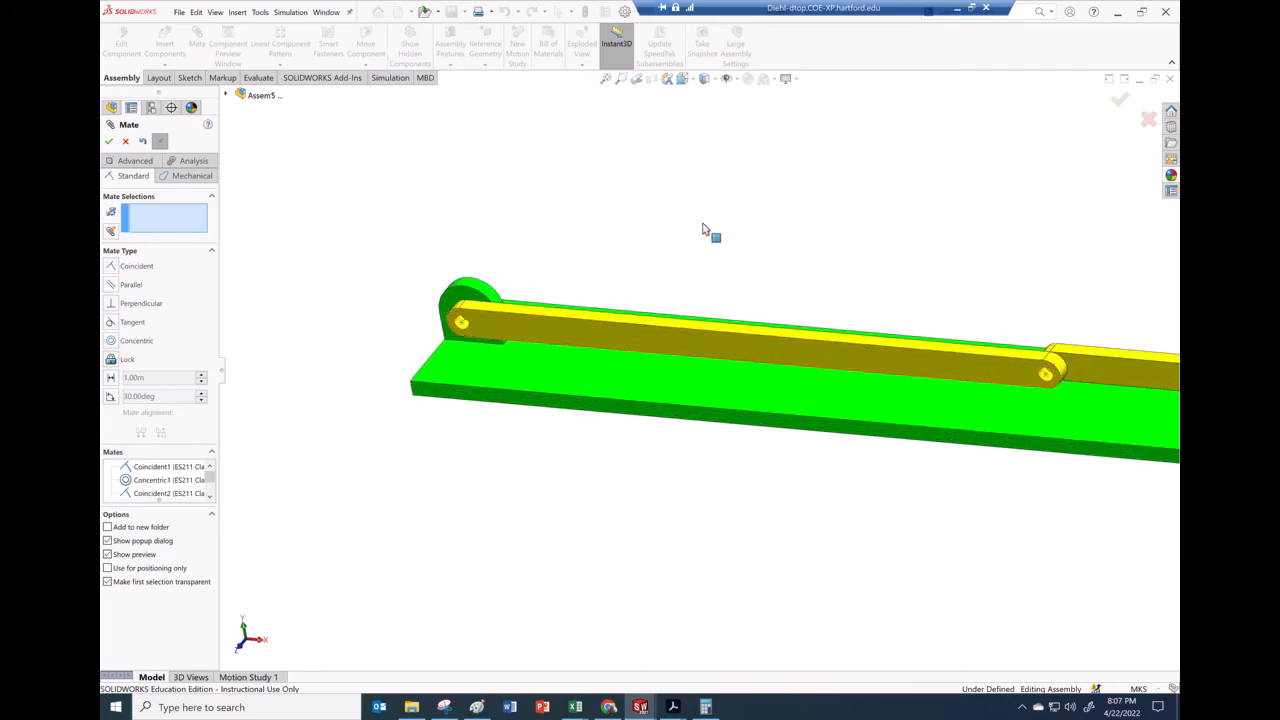
left_click_drag(741, 337, 620, 211)
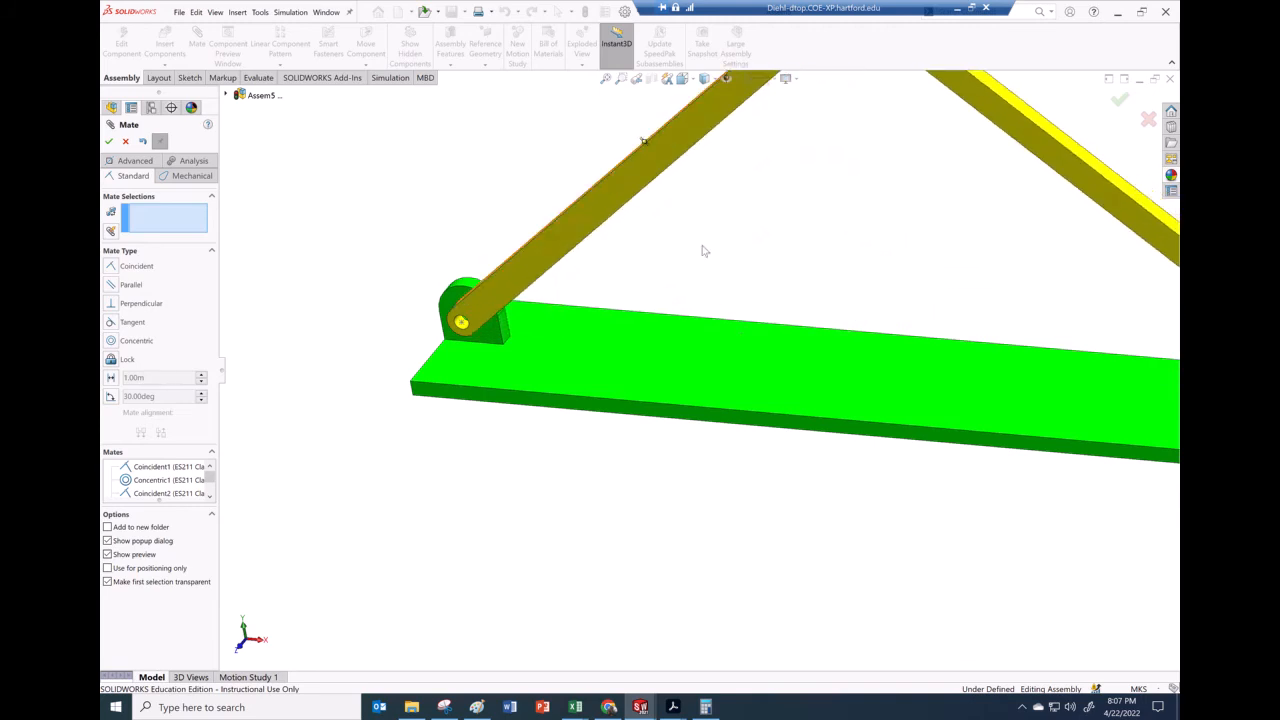
scroll(726, 294, "up", 1)
mouse_move(726, 257)
middle_mouse_down()
mouse_move(714, 251)
mouse_move(725, 267)
middle_mouse_up()
Add a 60 deg angle mate between the first link's side face and the ground plate's top face, then close the Mate command
scroll(740, 291, "down", 4)
scroll(629, 346, "down", 2)
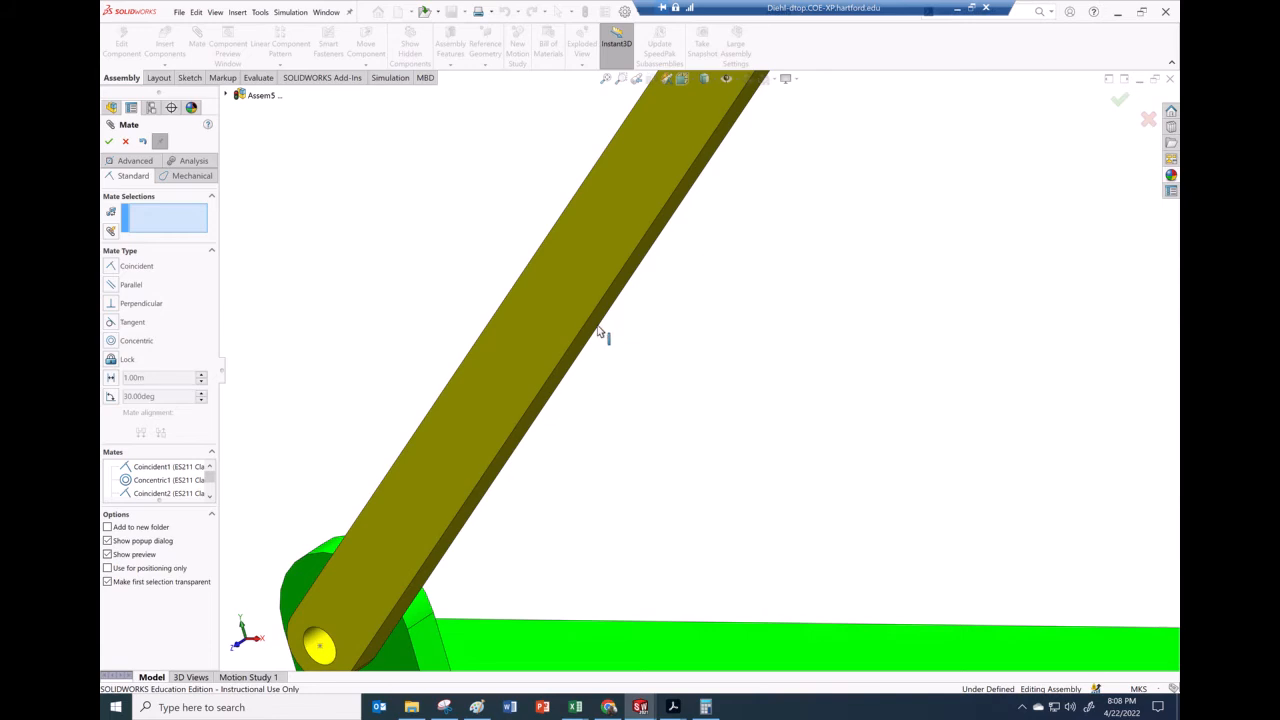
left_click(600, 333)
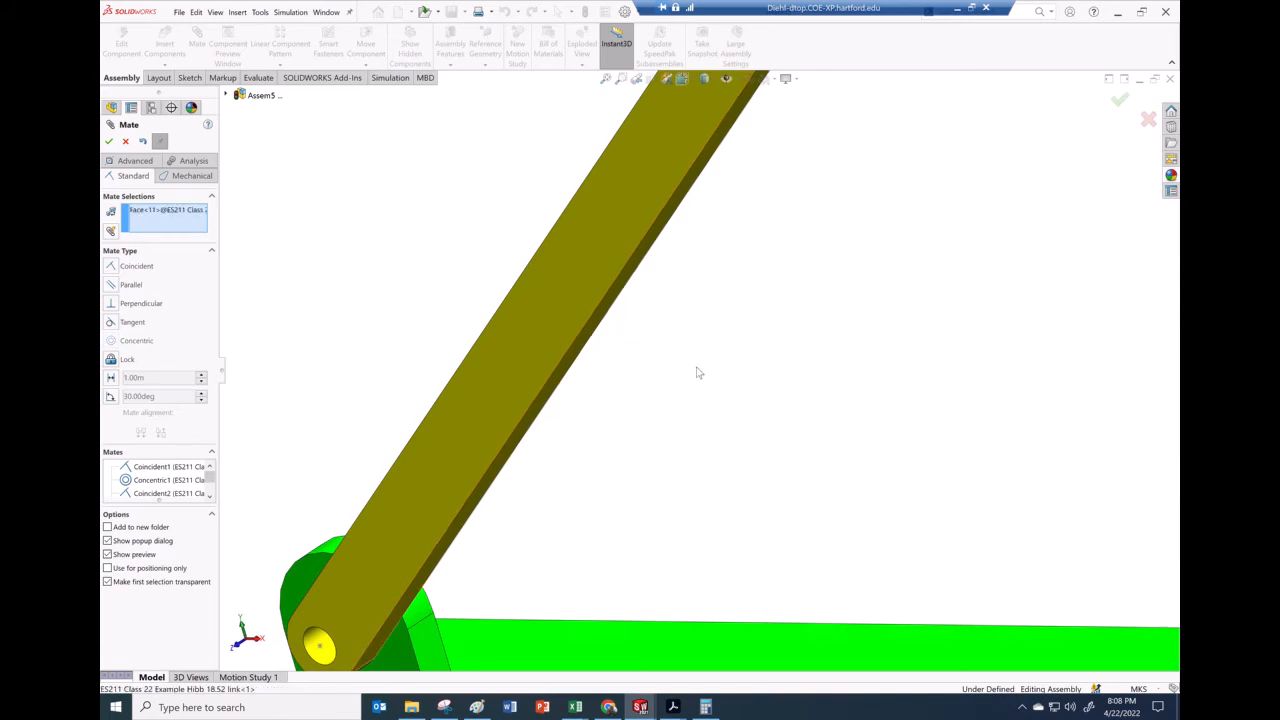
scroll(698, 373, "up", 3)
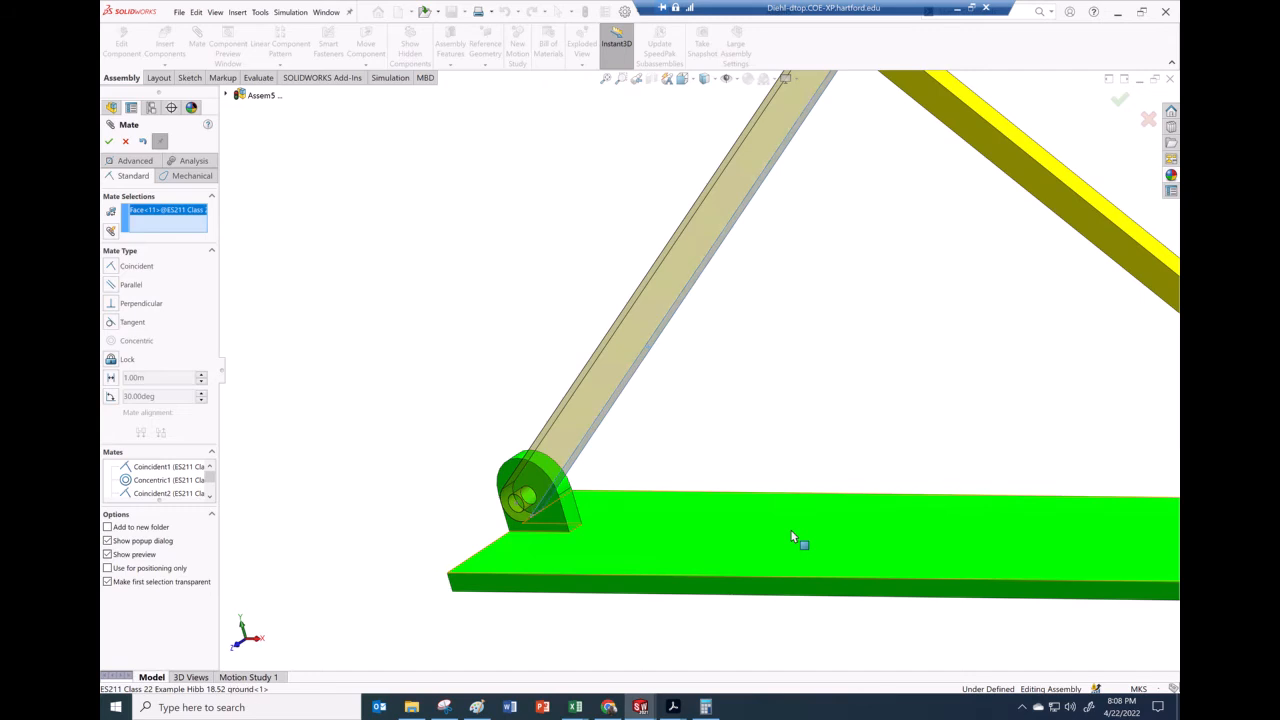
left_click(791, 531)
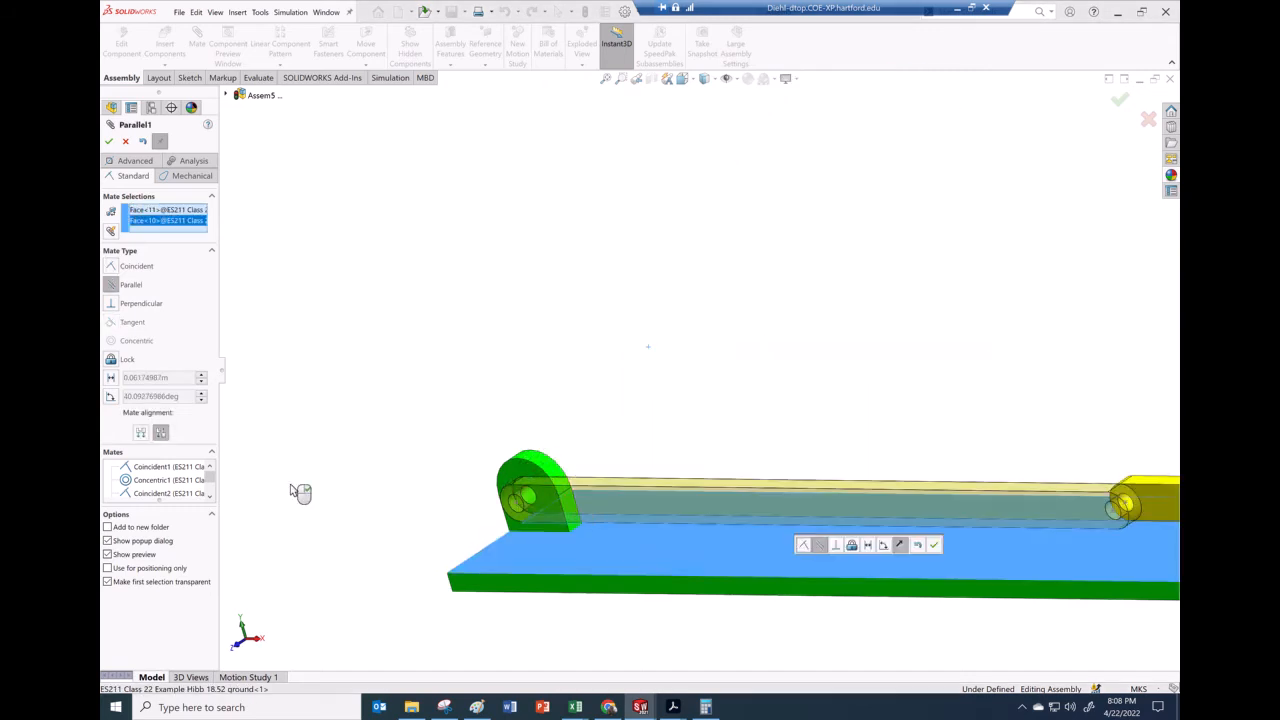
left_click(111, 397)
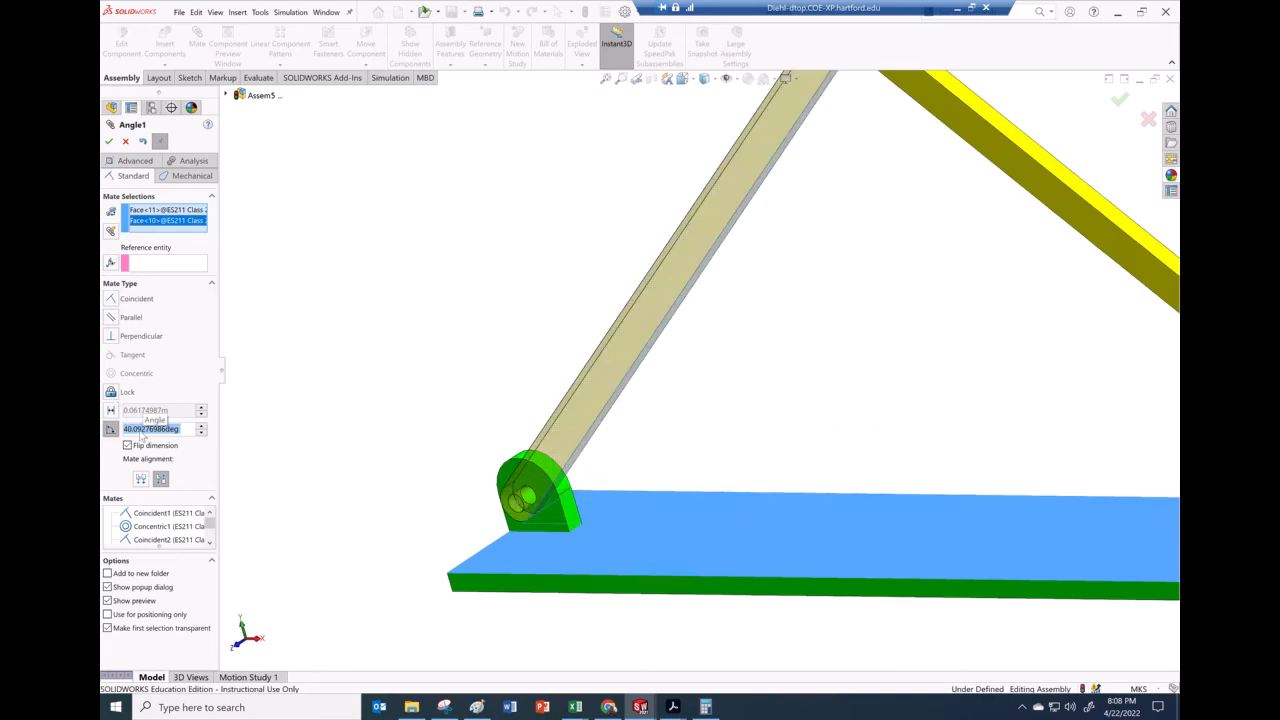
type("60")
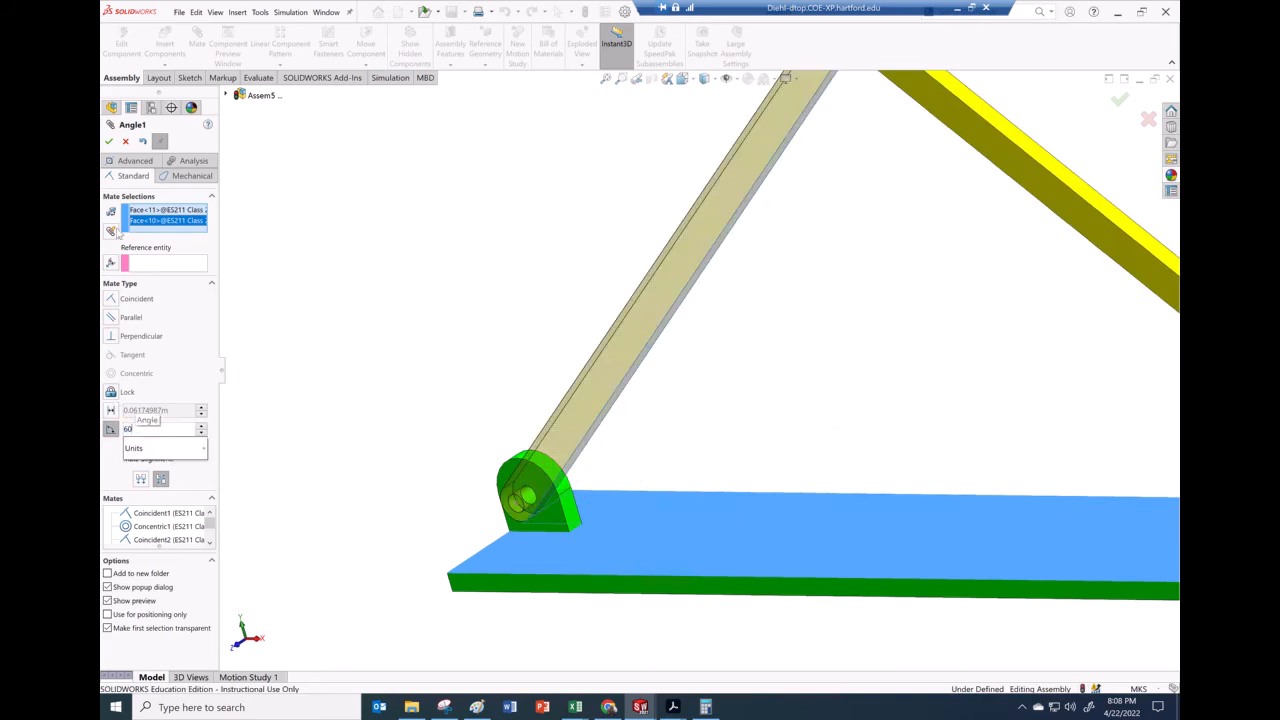
key("Return")
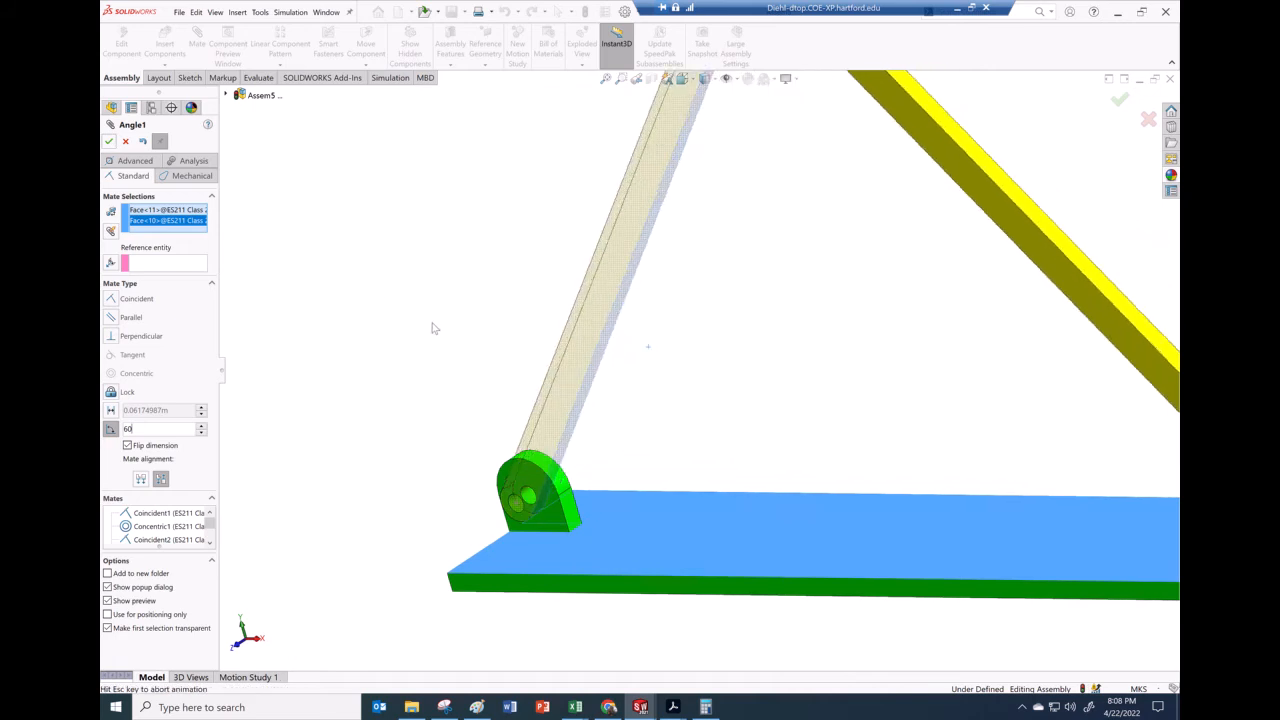
left_click(392, 270)
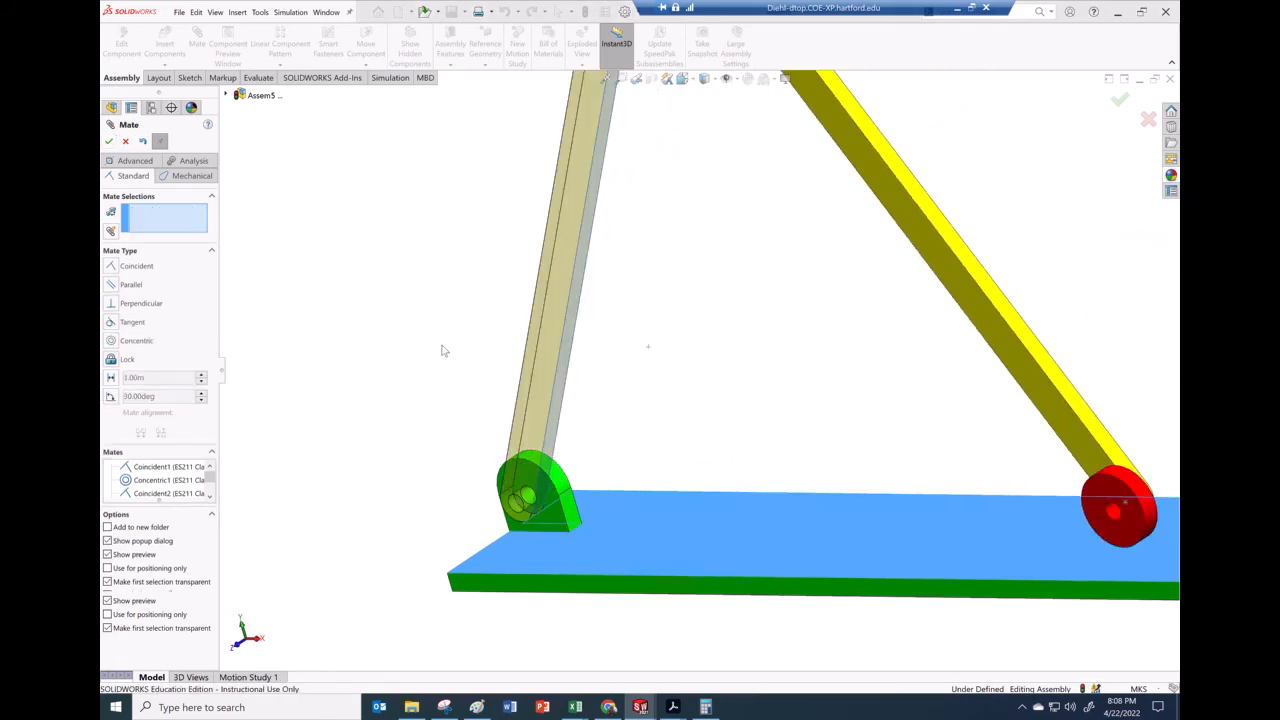
scroll(407, 389, "up", 1)
scroll(407, 389, "up", 3)
middle_click_drag(411, 400, 577, 363)
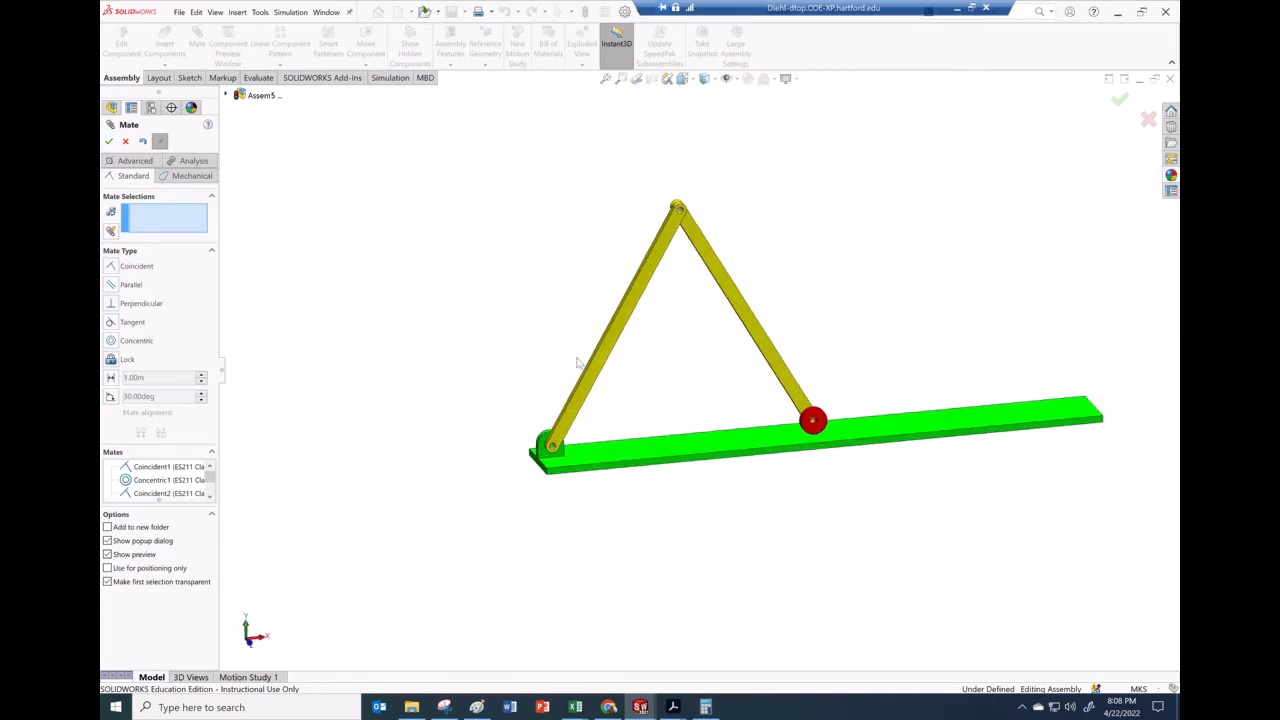
scroll(820, 323, "down", 1)
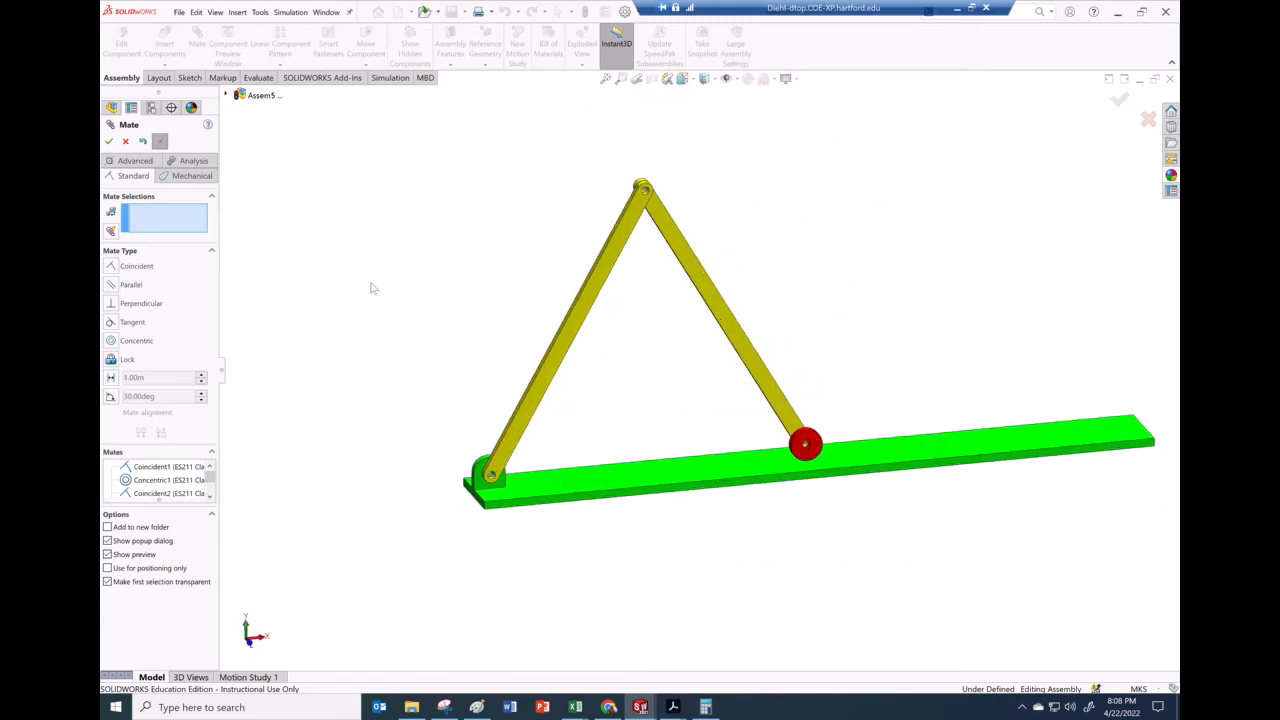
left_click(109, 143)
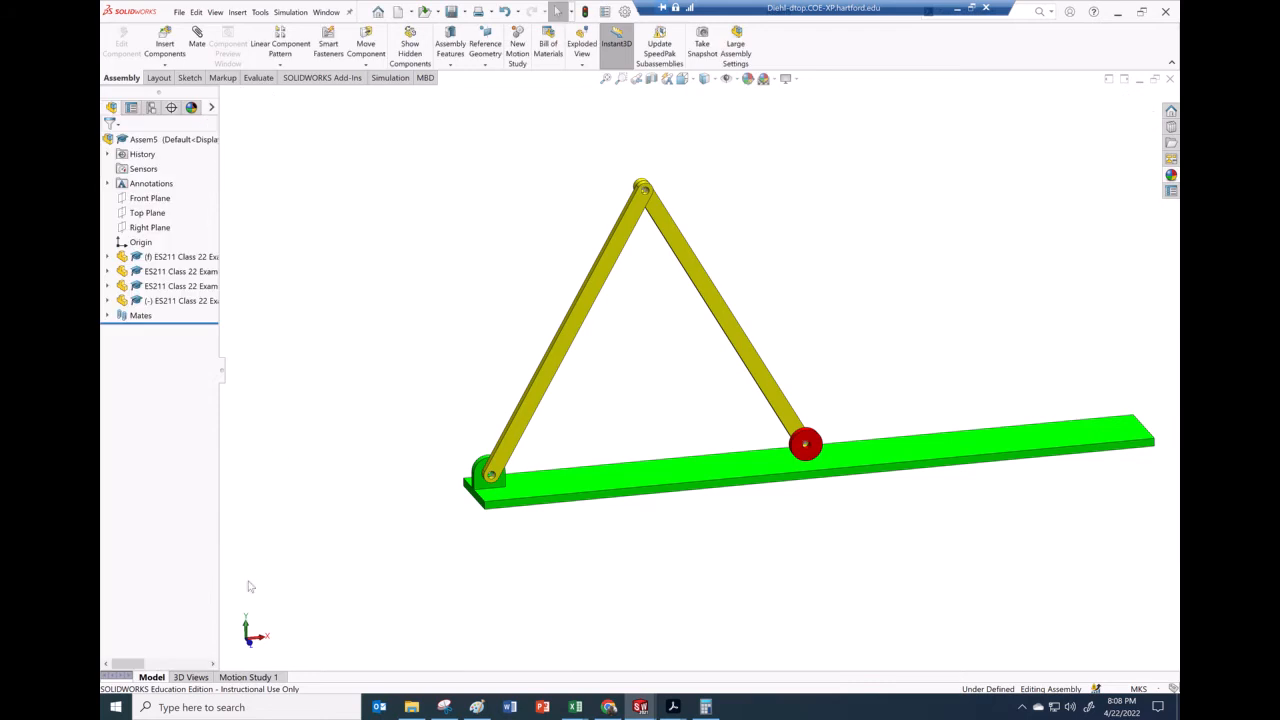
Open Motion Study 1 and disable view key creation for the orientation and camera views
left_click(270, 677)
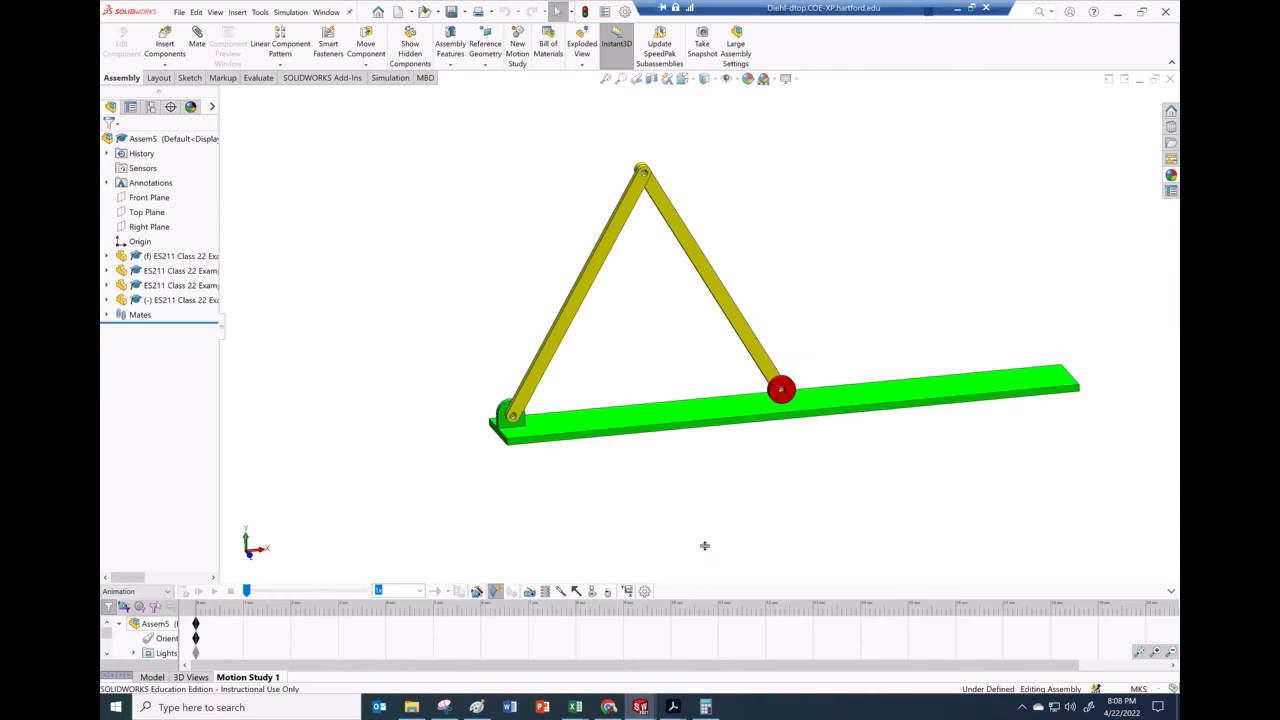
left_click_drag(707, 492, 705, 491)
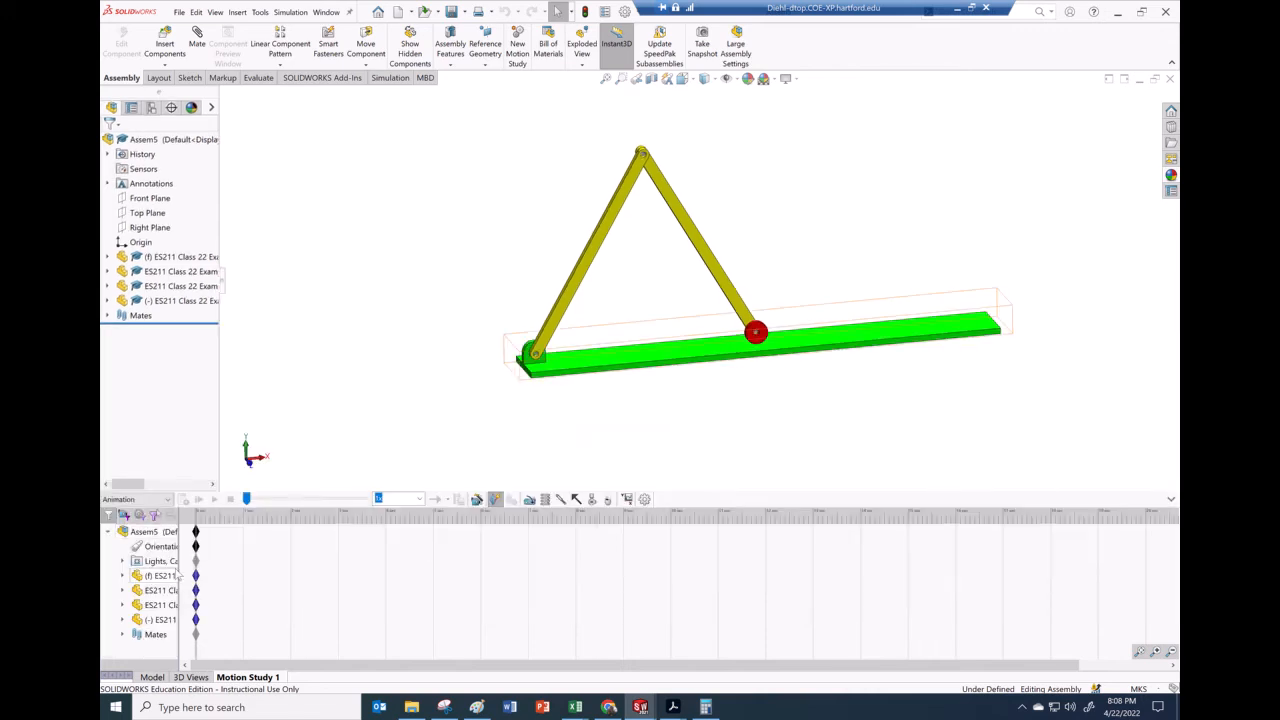
left_click_drag(250, 570, 266, 571)
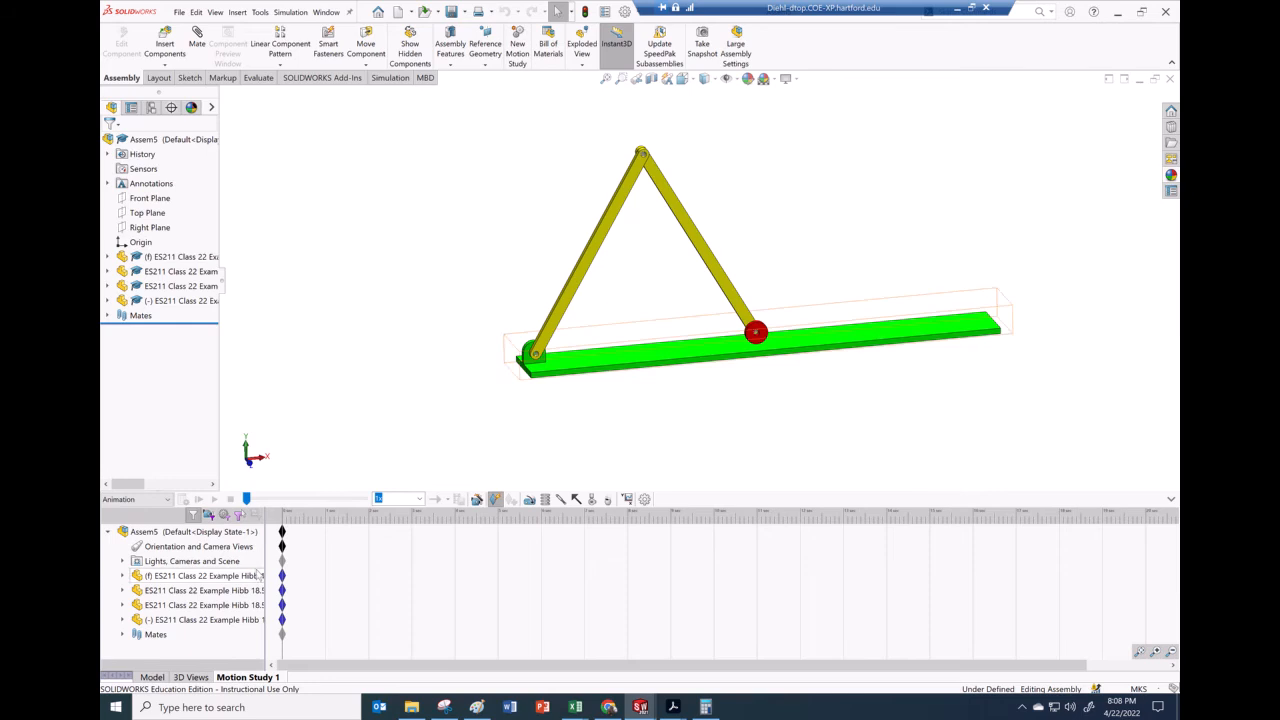
right_click(187, 550)
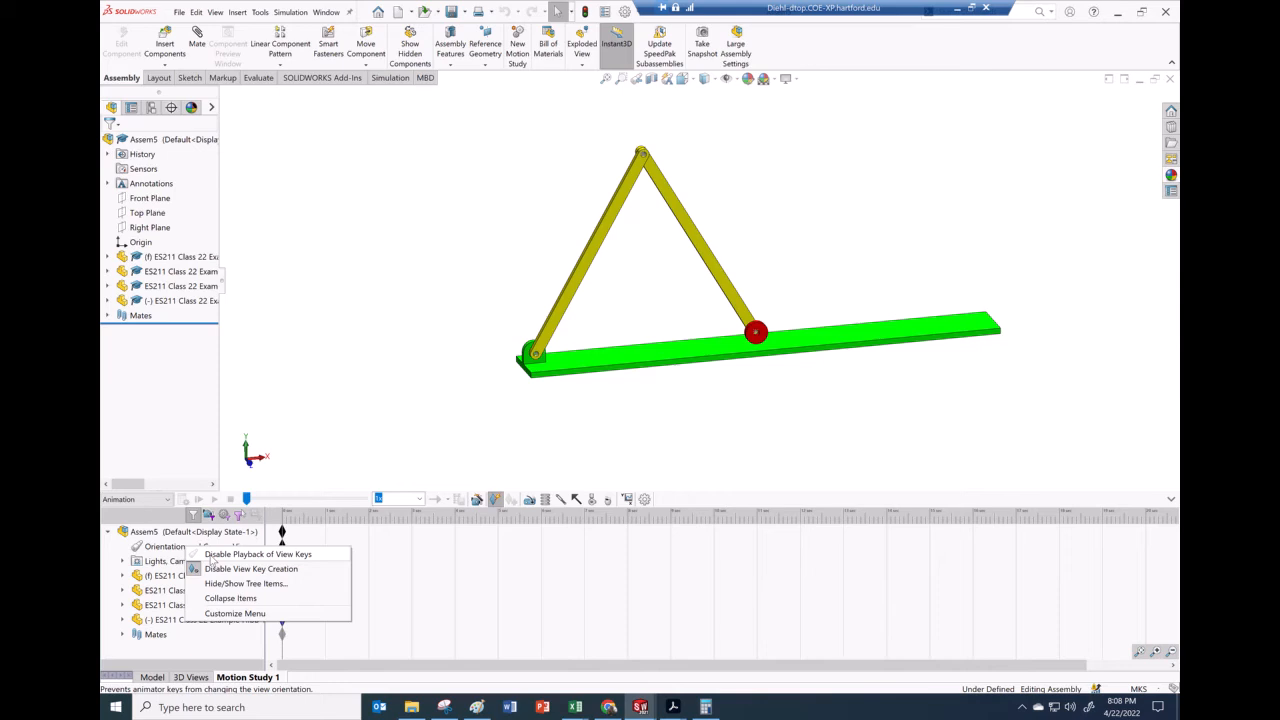
left_click(212, 566)
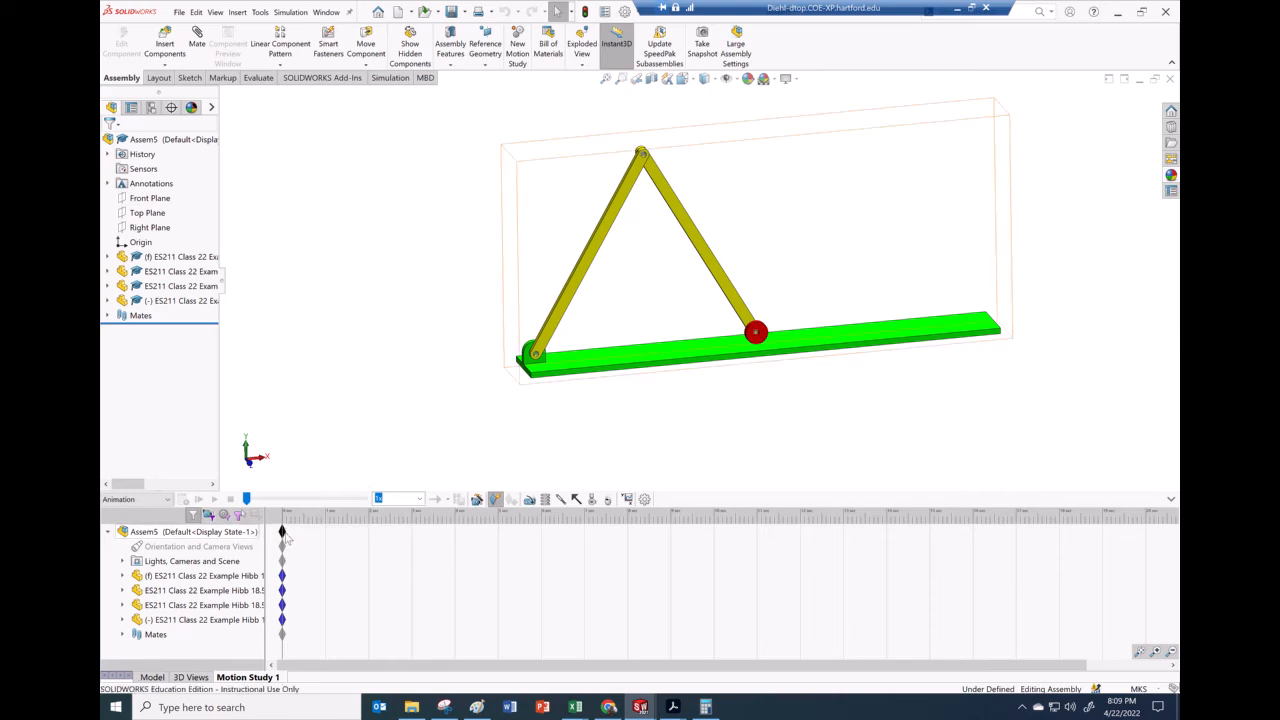
Set the motion study type to Motion Analysis
left_click(167, 499)
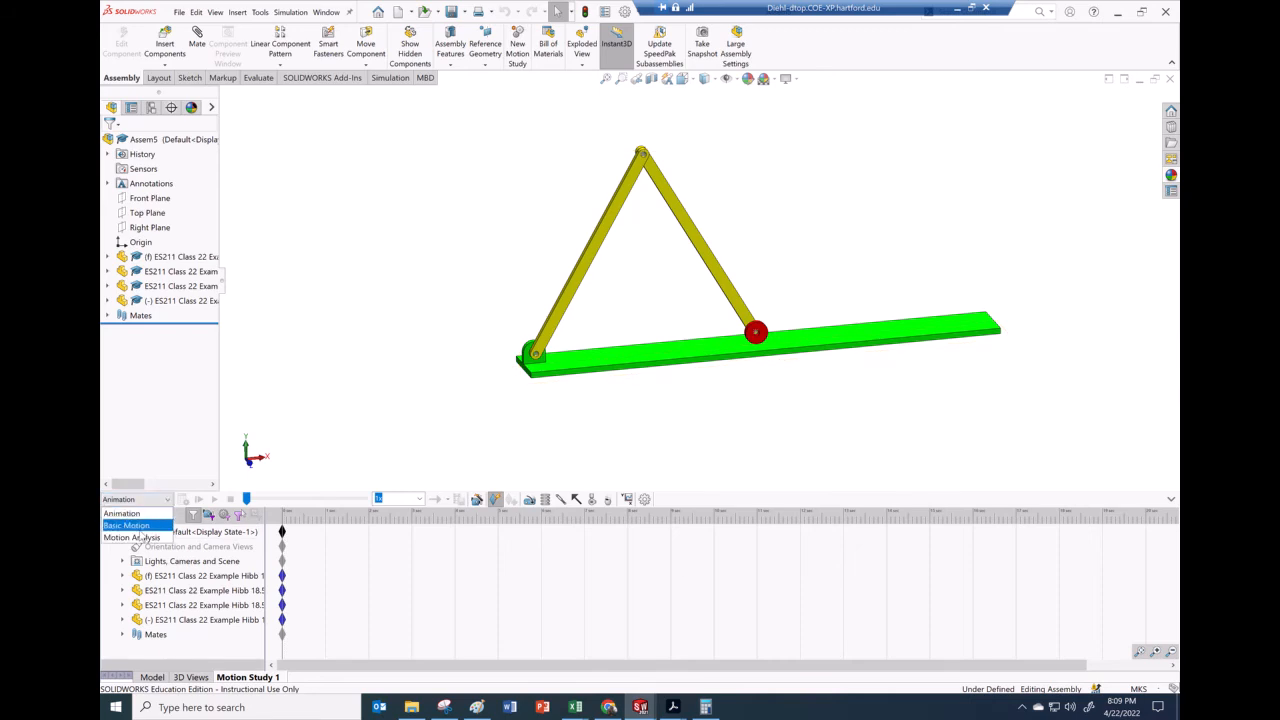
left_click(140, 539)
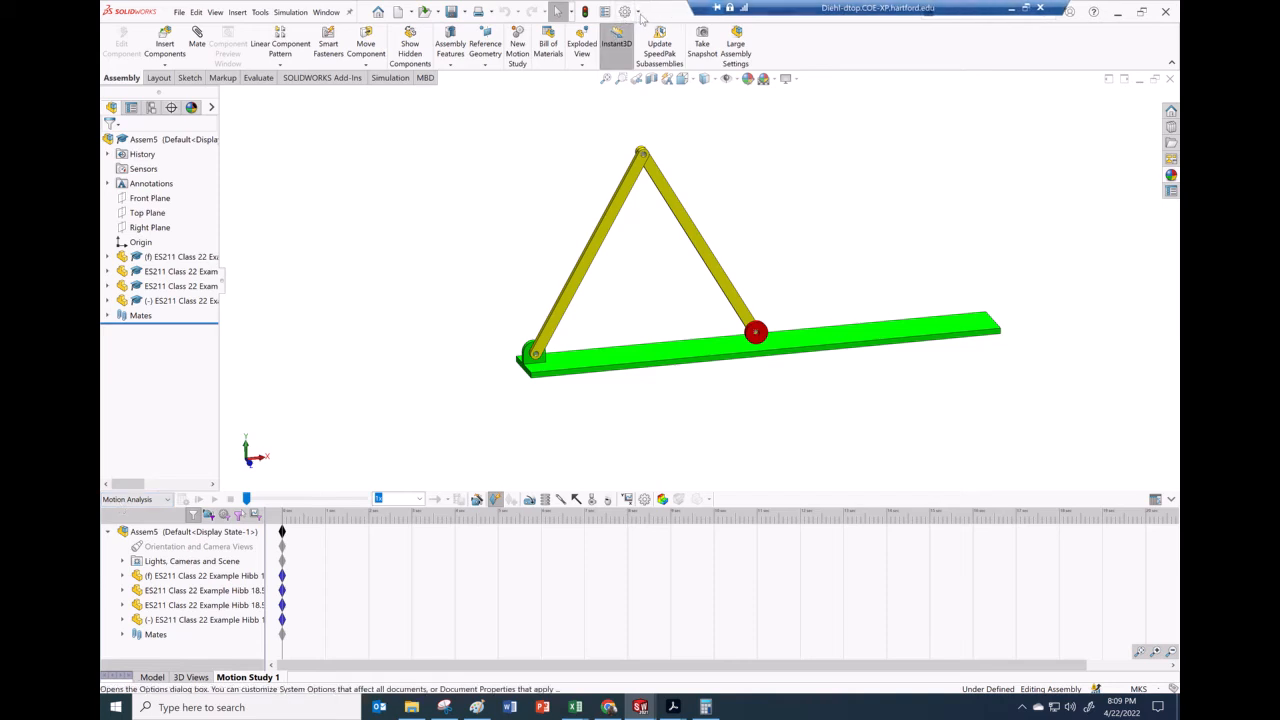
left_click(639, 13)
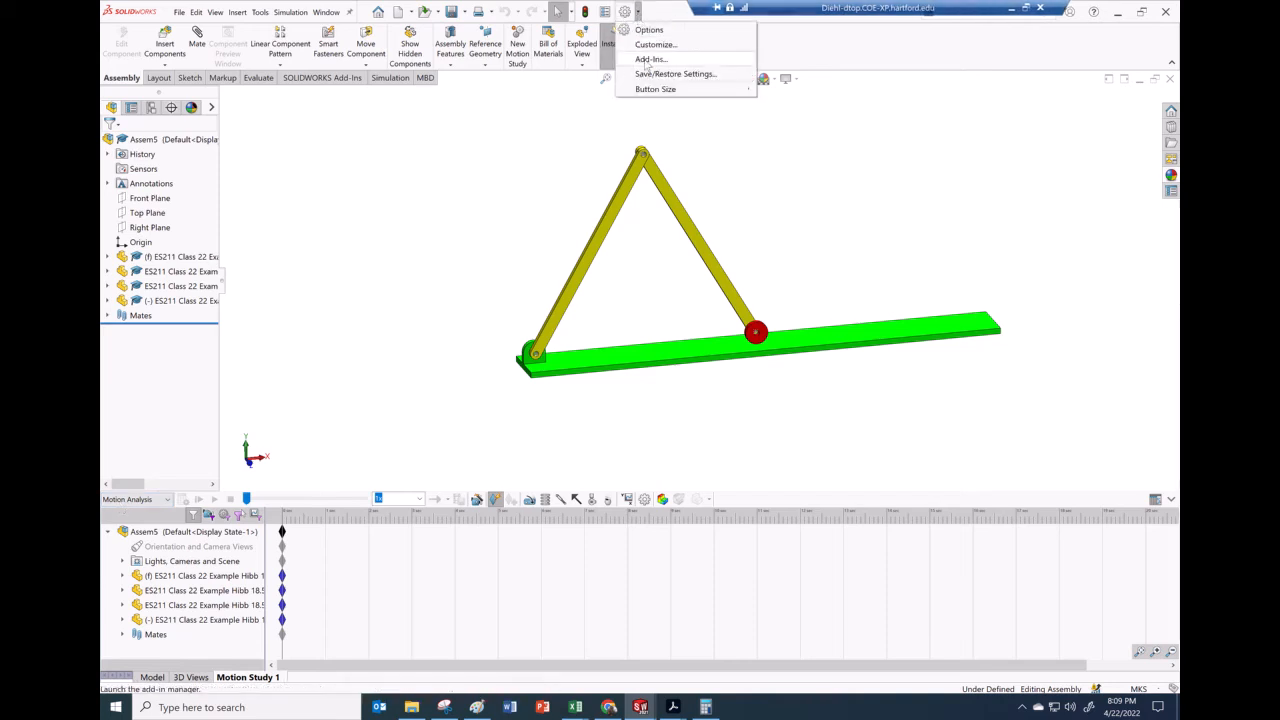
left_click(648, 60)
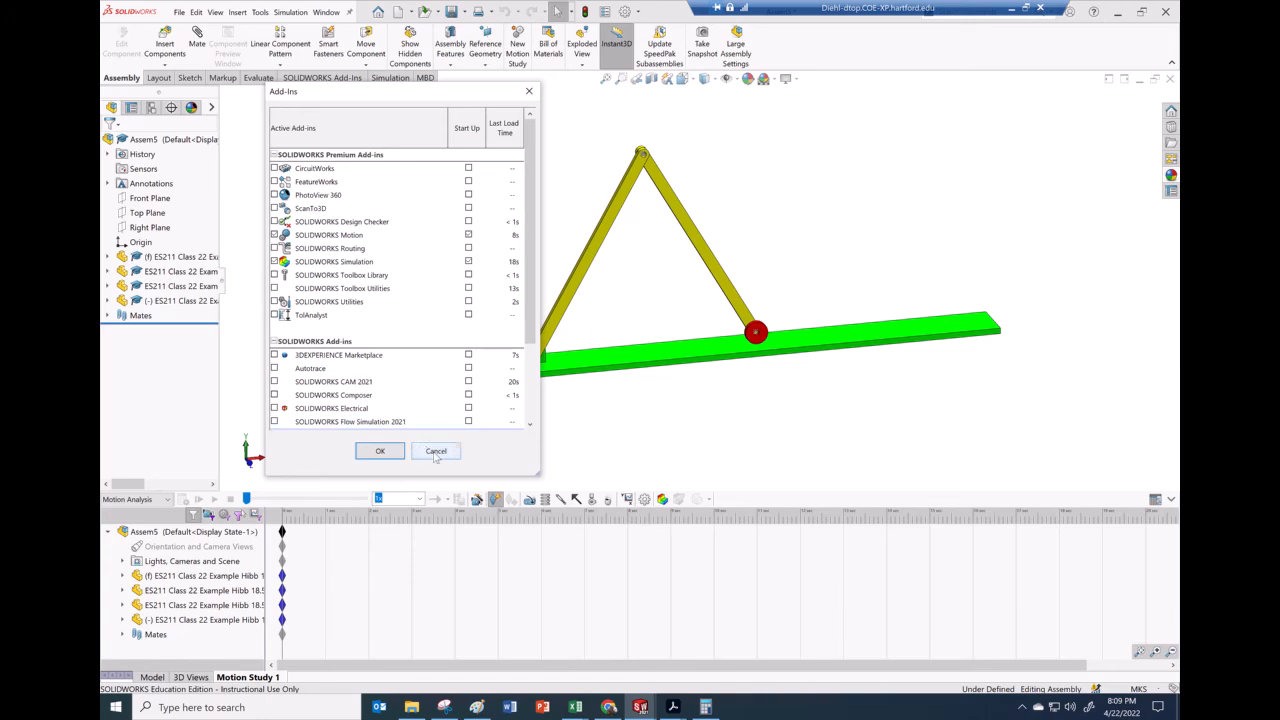
left_click(436, 451)
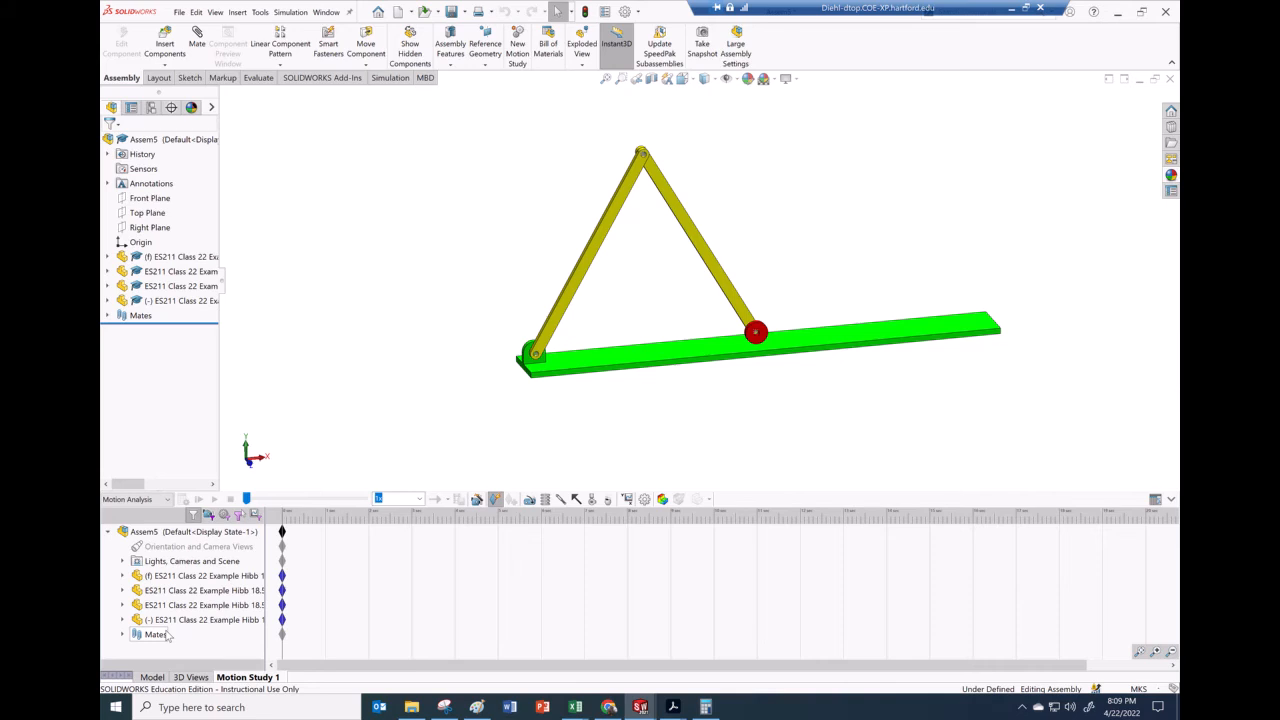
Extend the motion study duration by moving the assembly's end key along the timeline
left_click(283, 532)
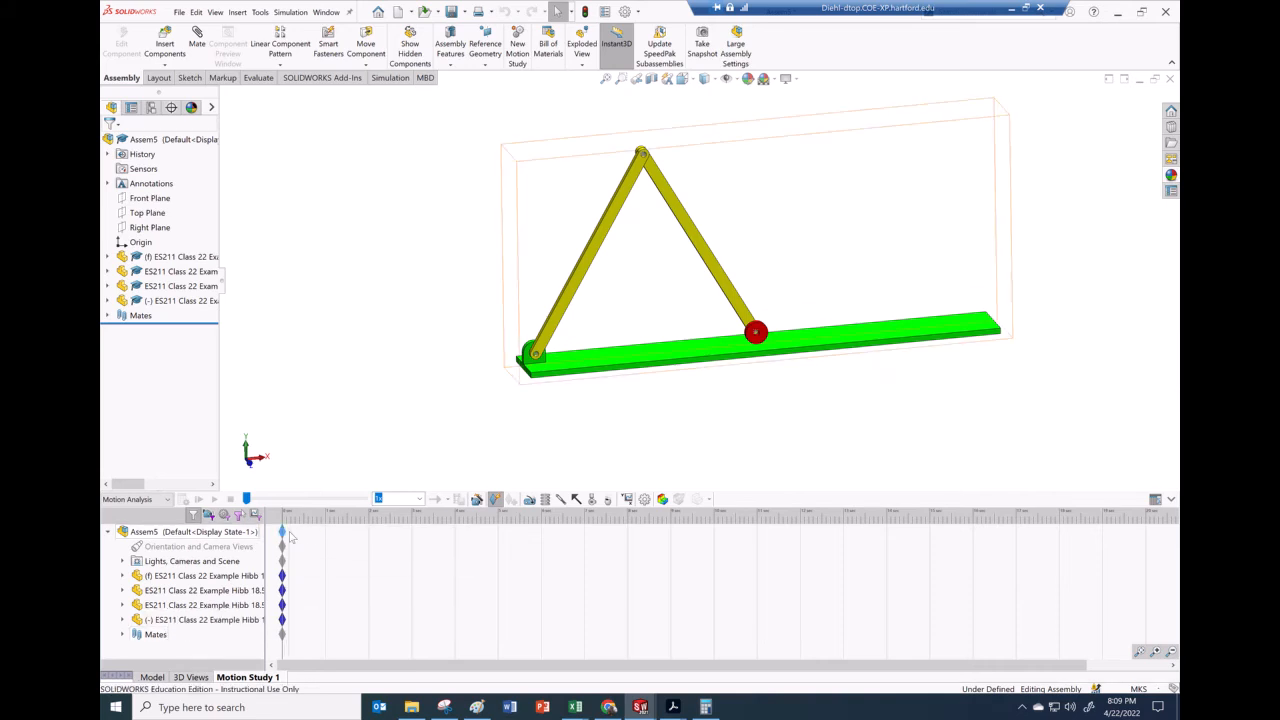
left_click(290, 534)
left_click_drag(290, 540, 303, 534)
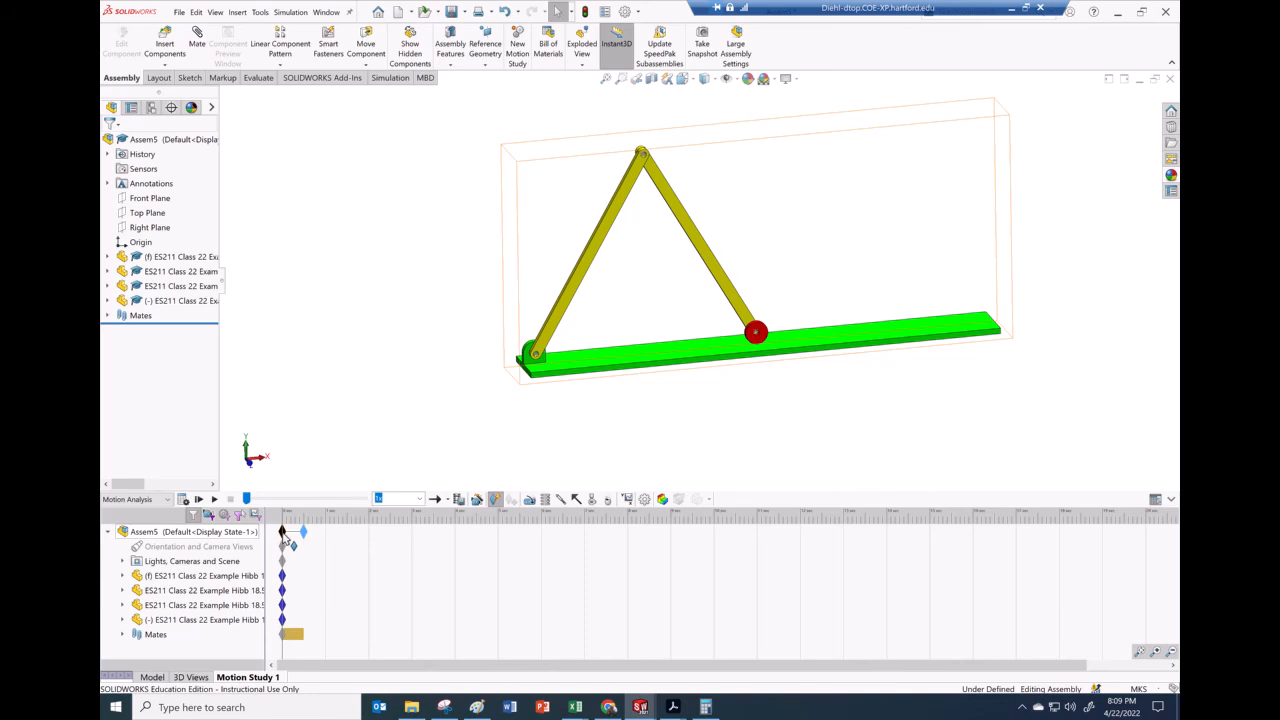
left_click_drag(302, 530, 346, 532)
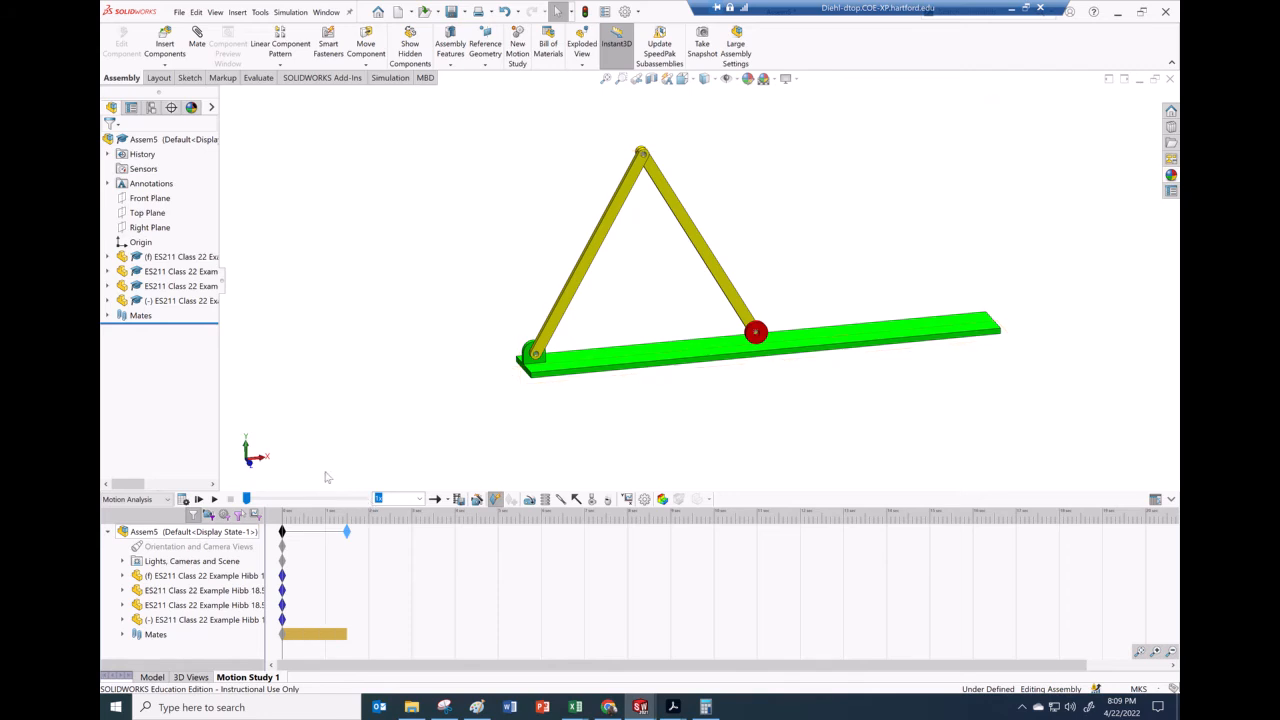
left_click(1157, 653)
left_click(1157, 653)
left_click(1157, 653)
left_click(1157, 653)
left_click(1157, 653)
left_click(1157, 653)
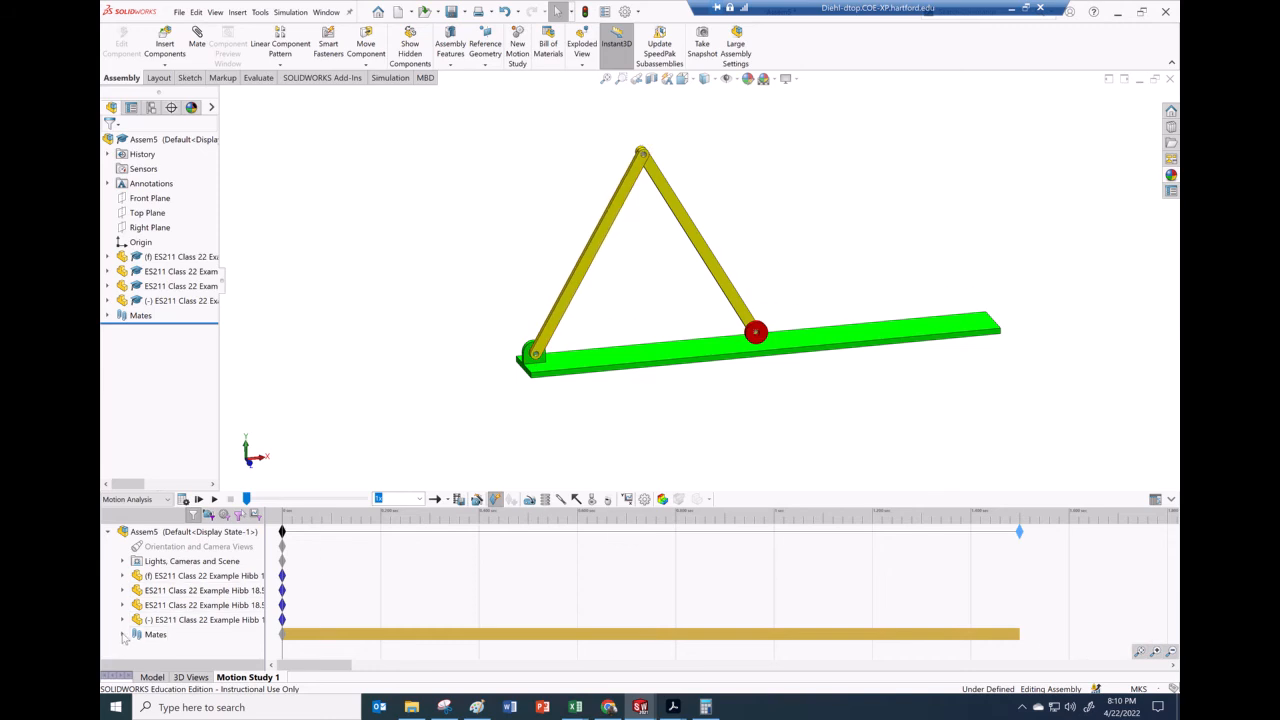
Suppress the 60 deg angle mate in the motion study's mates list
left_click(123, 634)
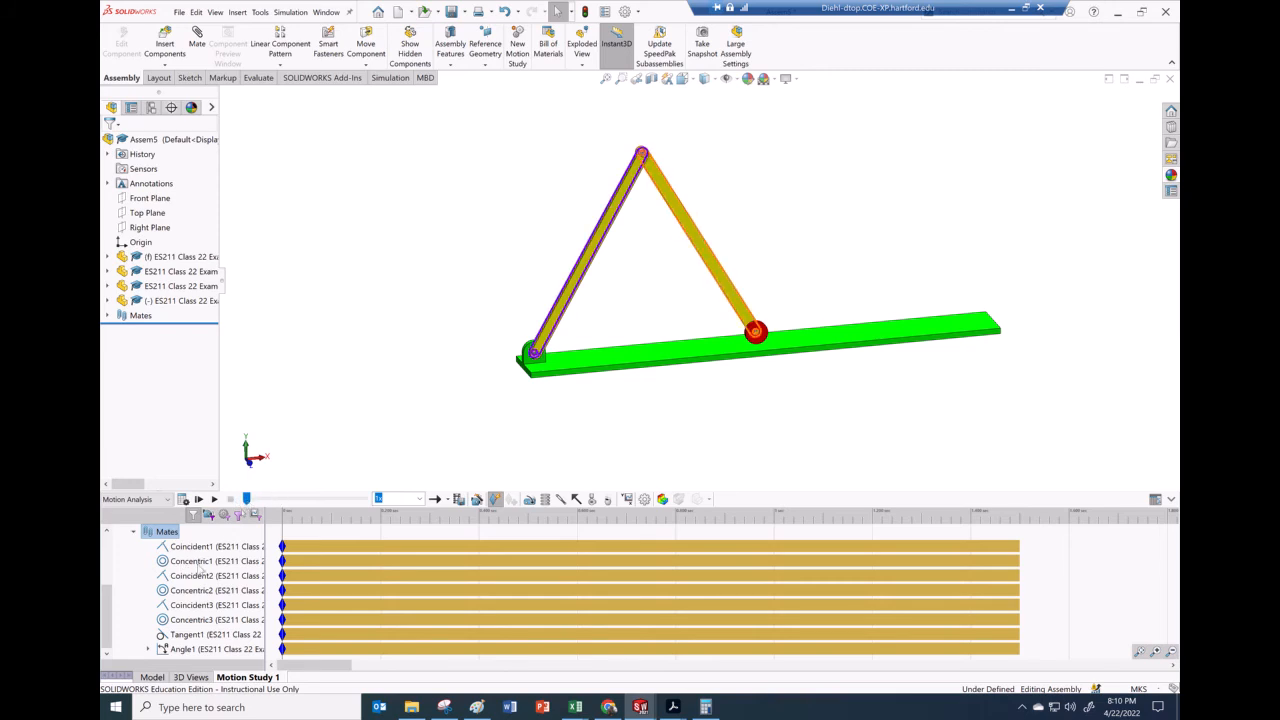
right_click(163, 649)
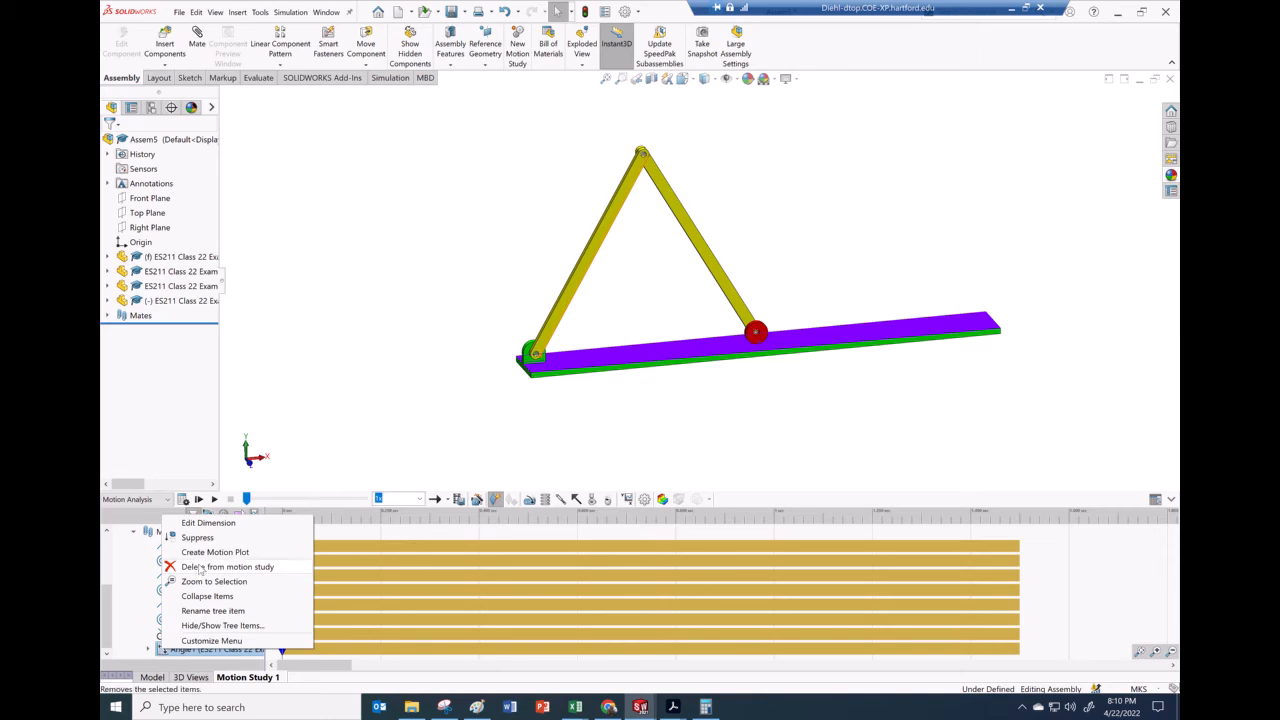
left_click(197, 537)
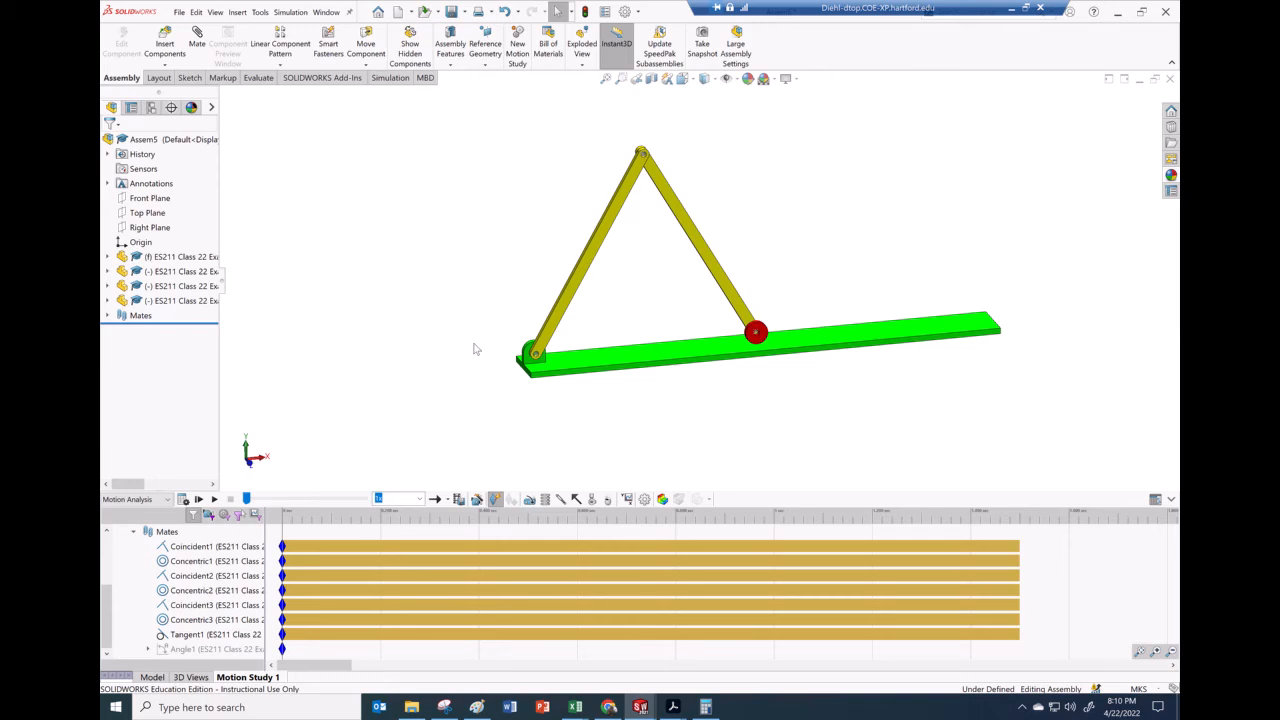
Start a linear spring between the pin point at A and the roller point at C
left_click(546, 500)
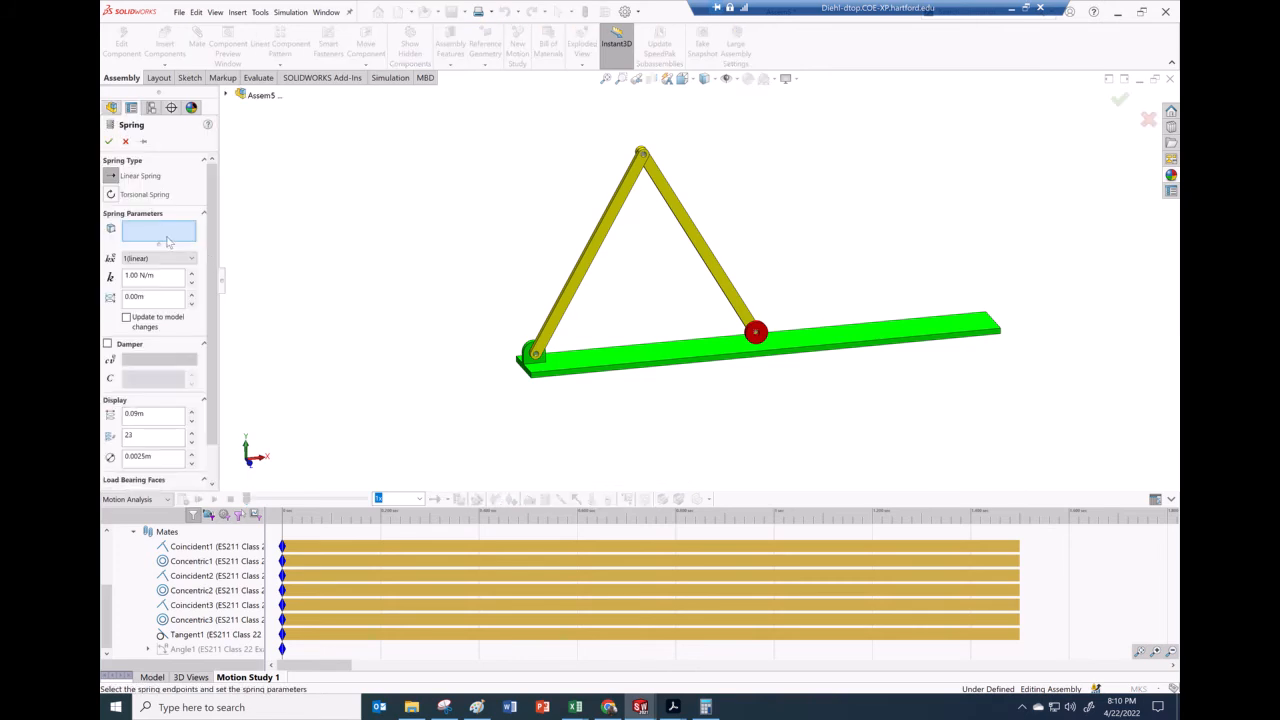
left_click(537, 358)
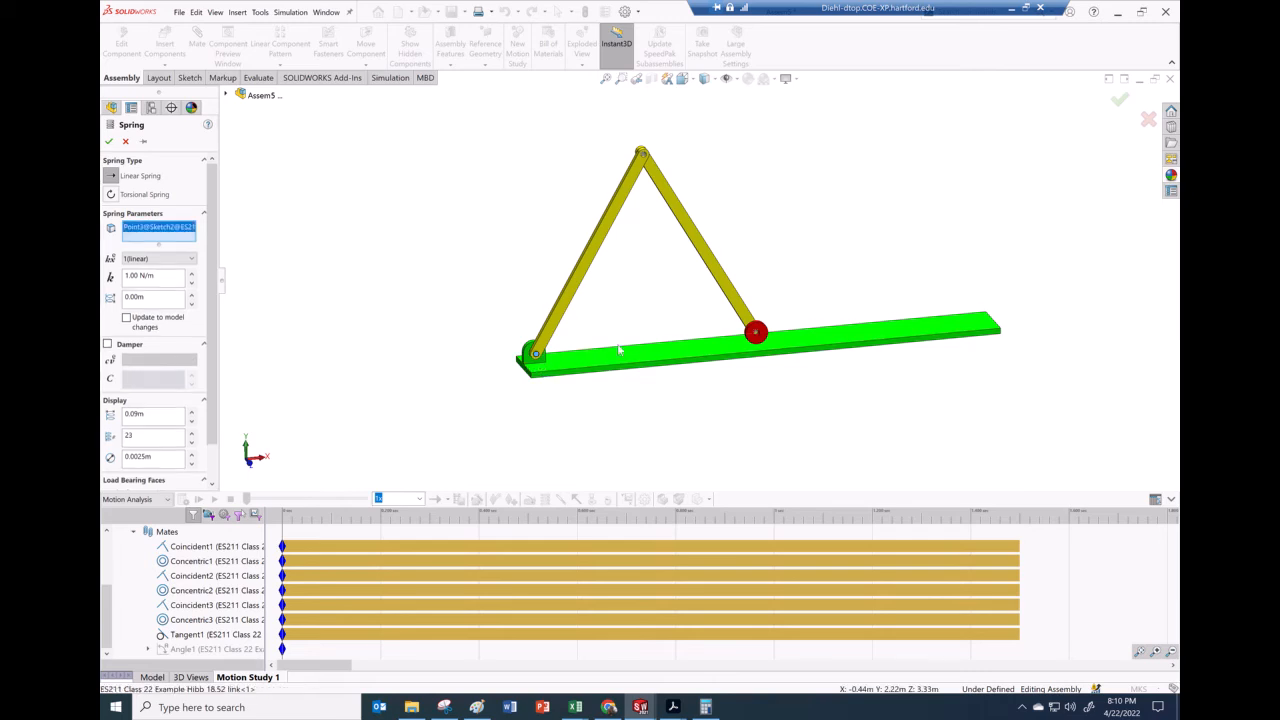
left_click(757, 338)
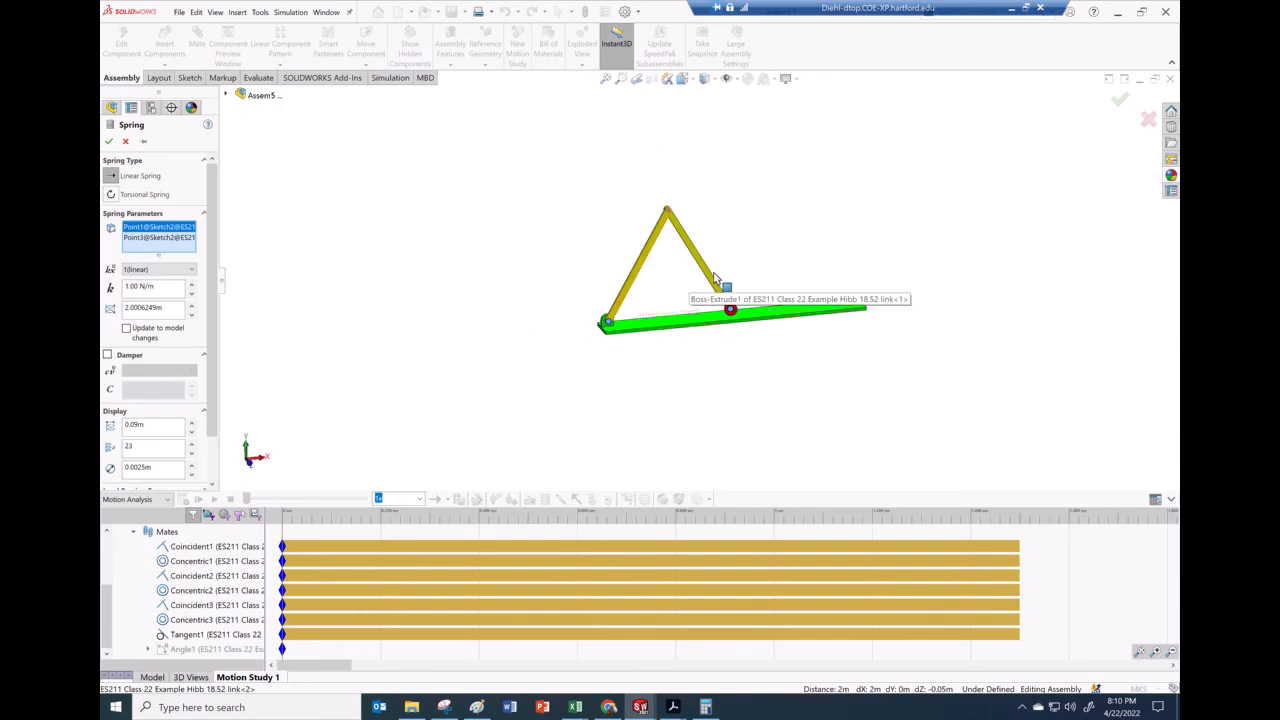
scroll(735, 323, "down", 3)
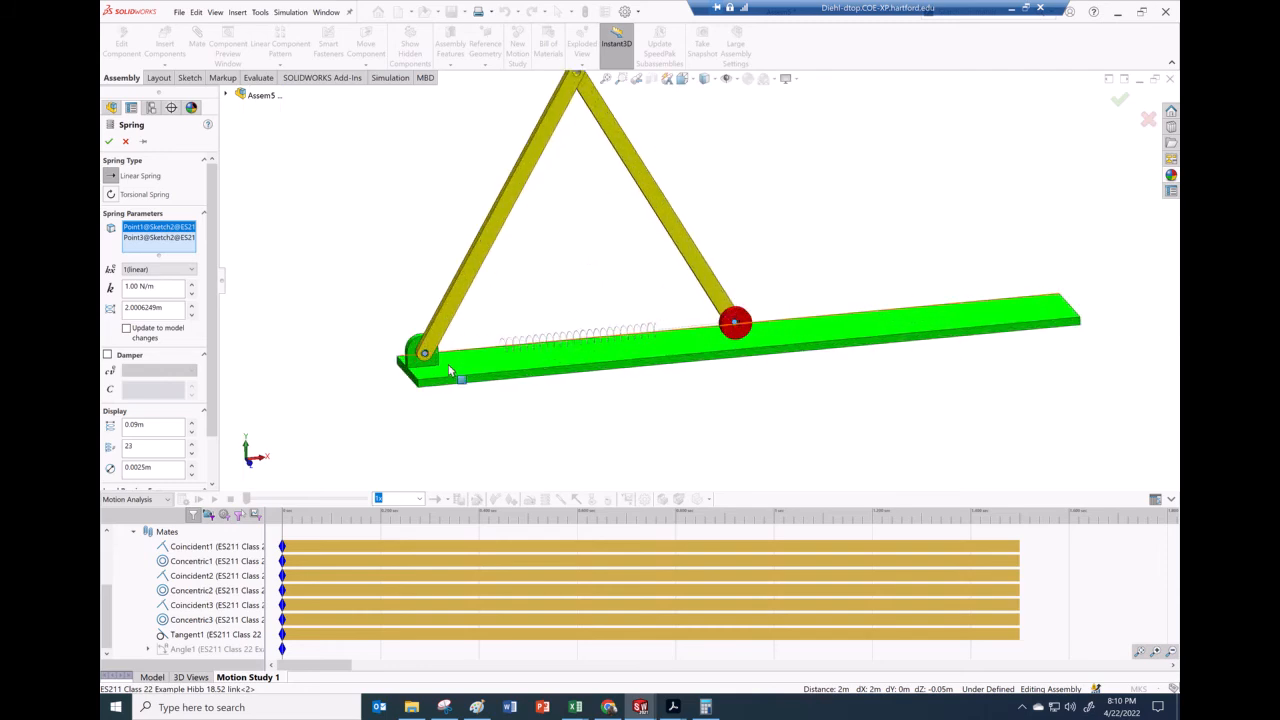
scroll(607, 283, "up", 2)
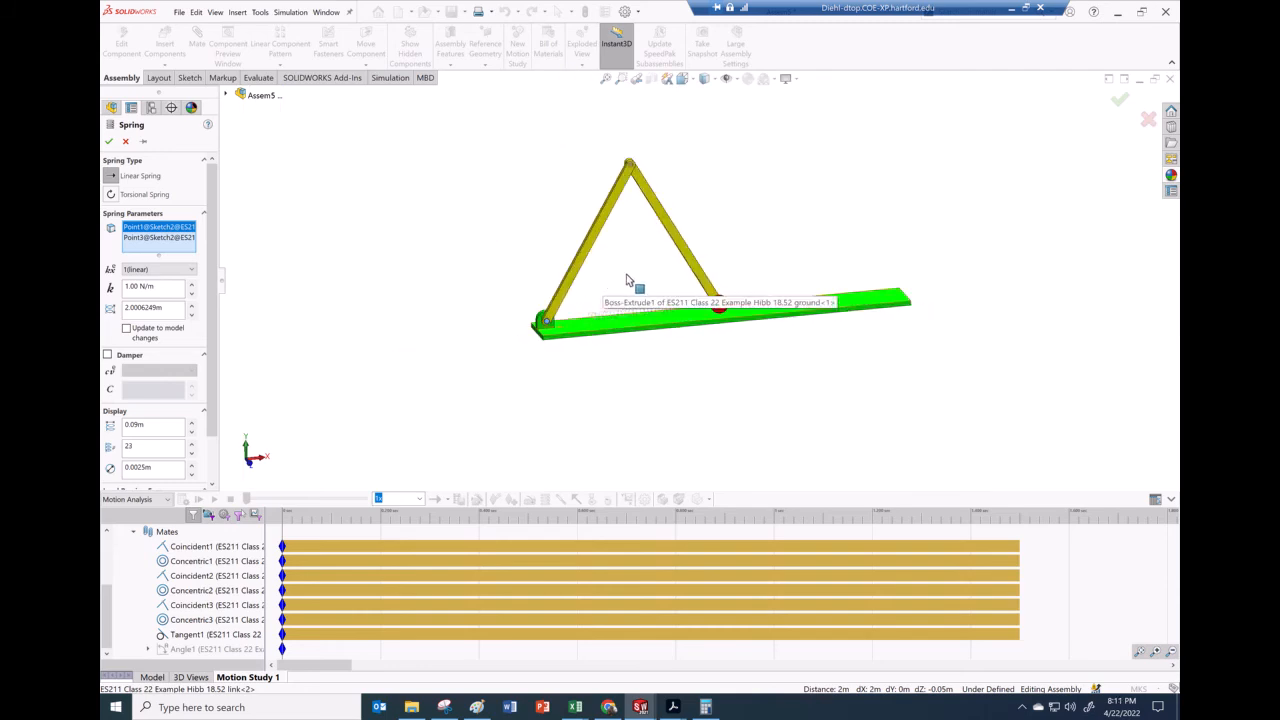
scroll(738, 257, "down", 2)
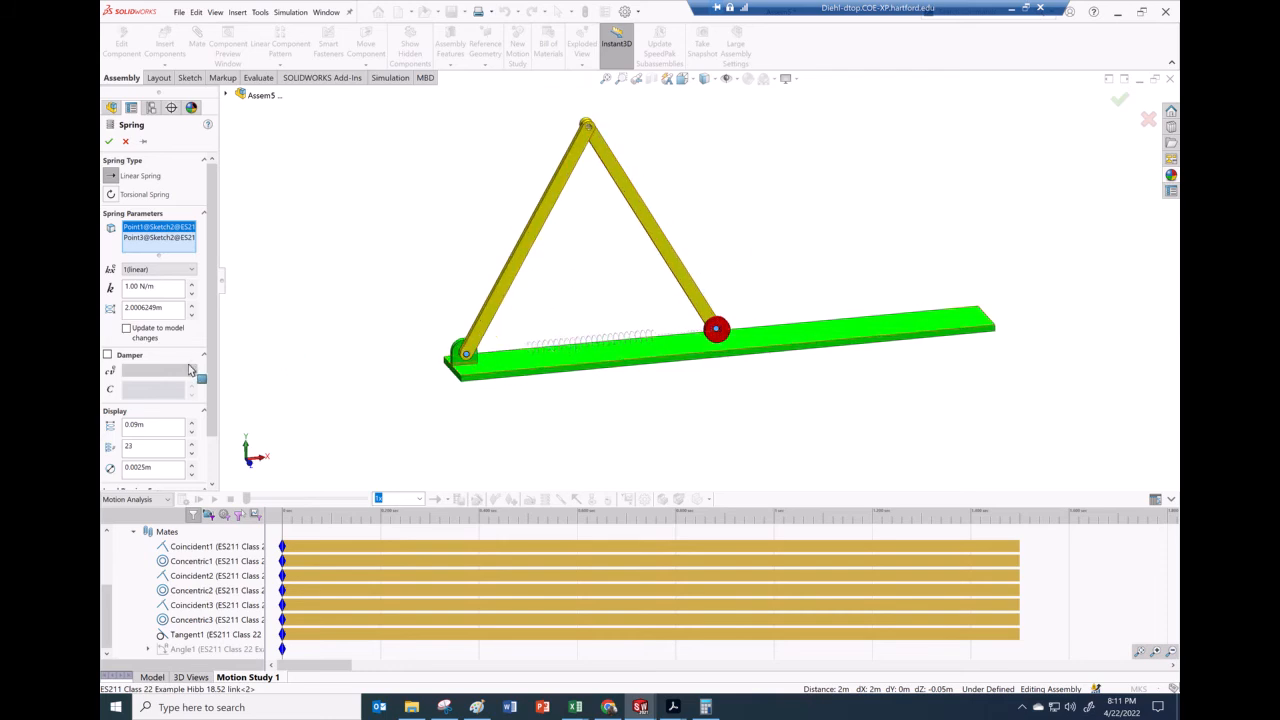
scroll(214, 340, "down", 2)
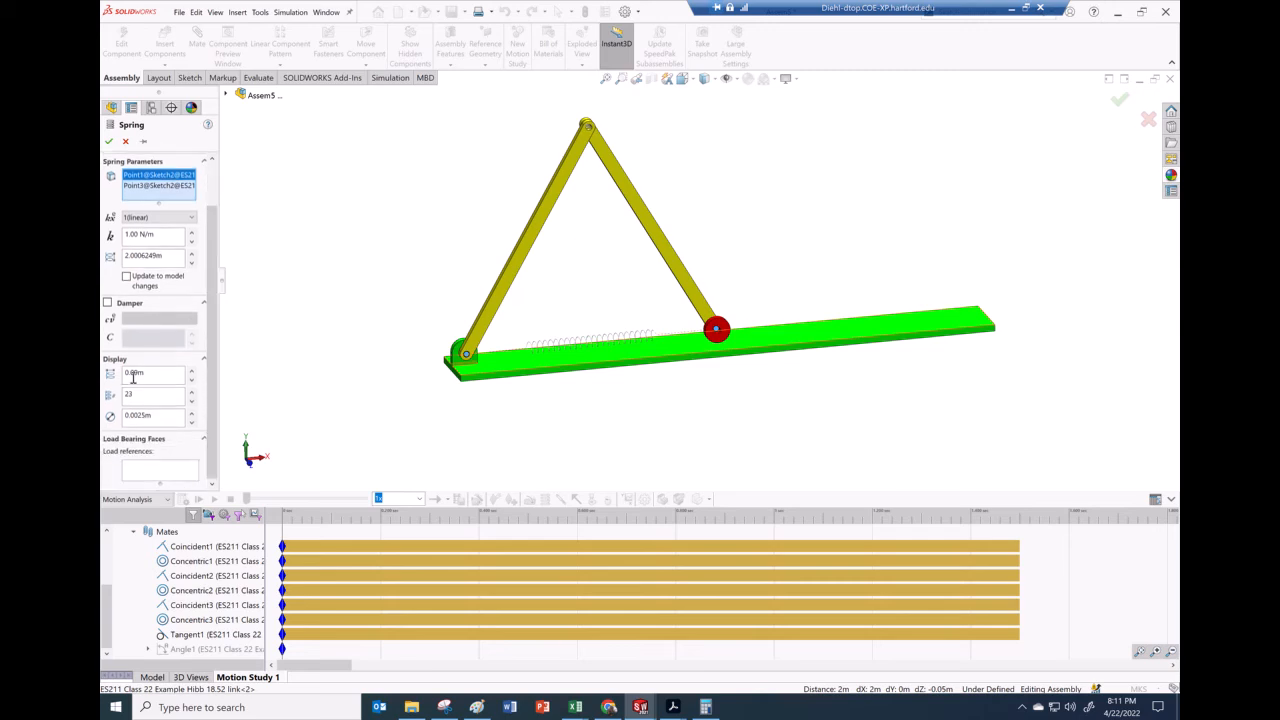
scroll(216, 333, "up", 2)
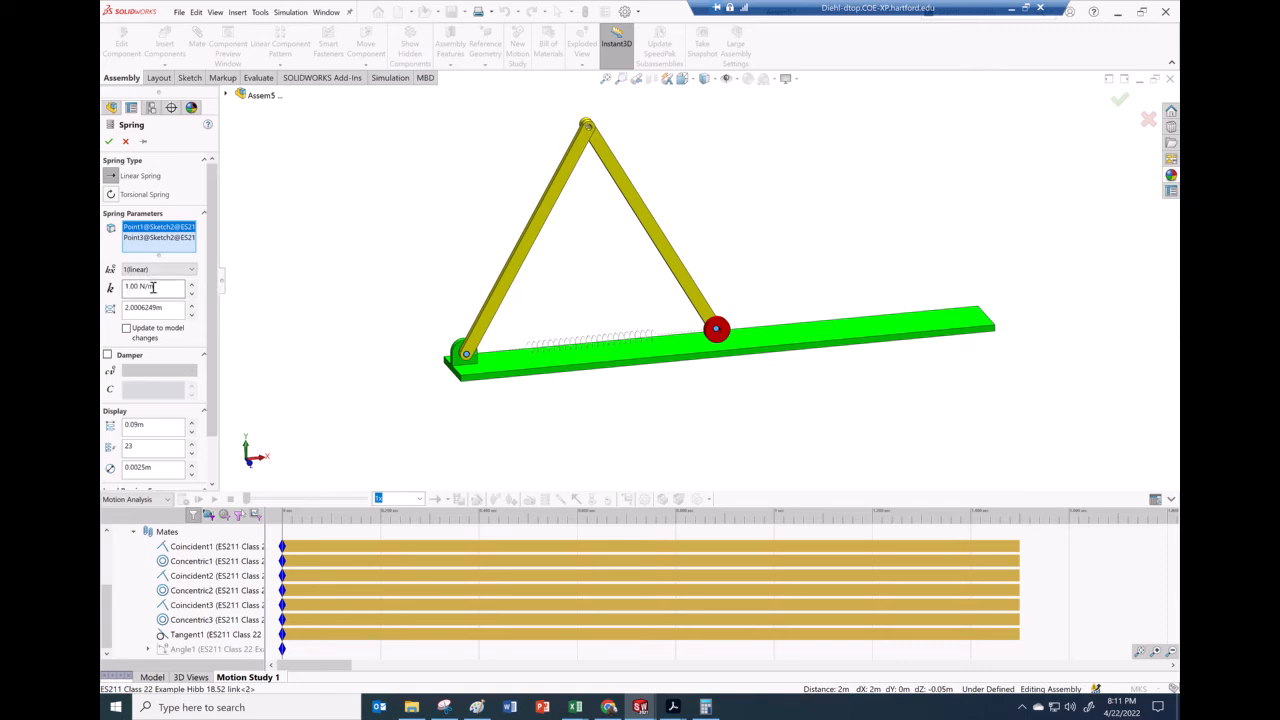
Check the problem statement in the PDF notes and set the spring stiffness to 20 N/m
mouse_move(672, 705)
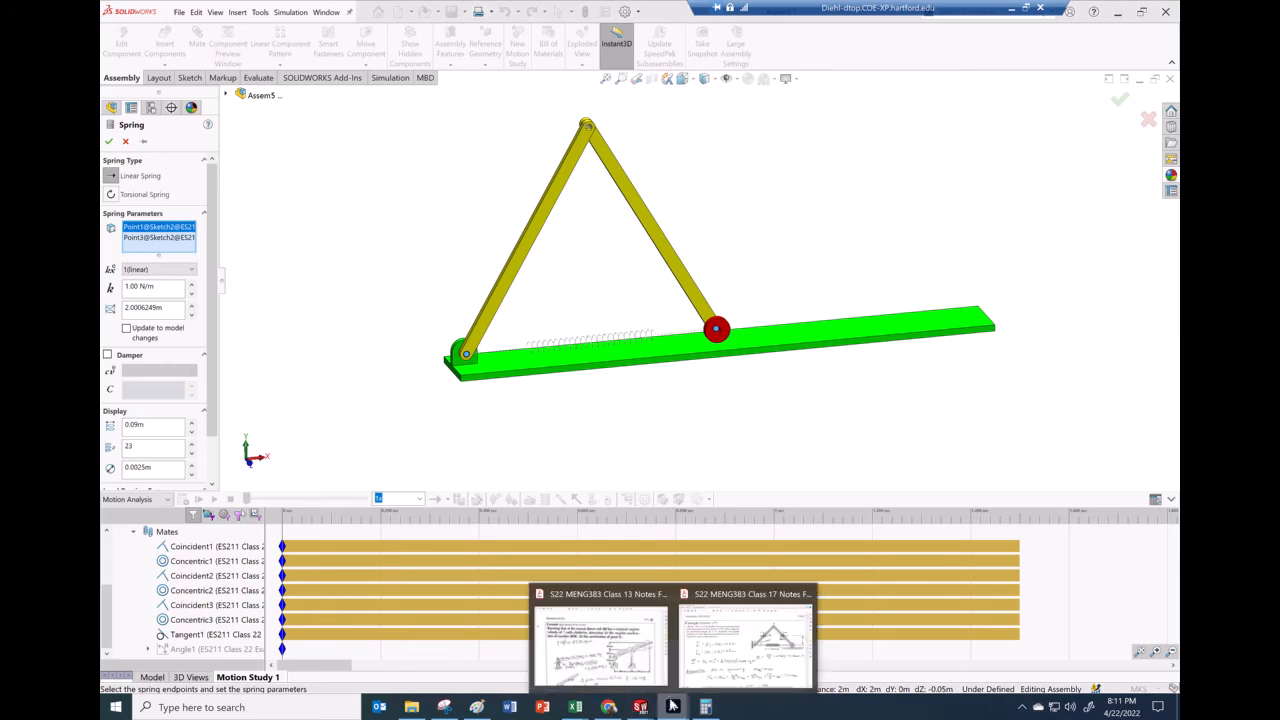
left_click(745, 640)
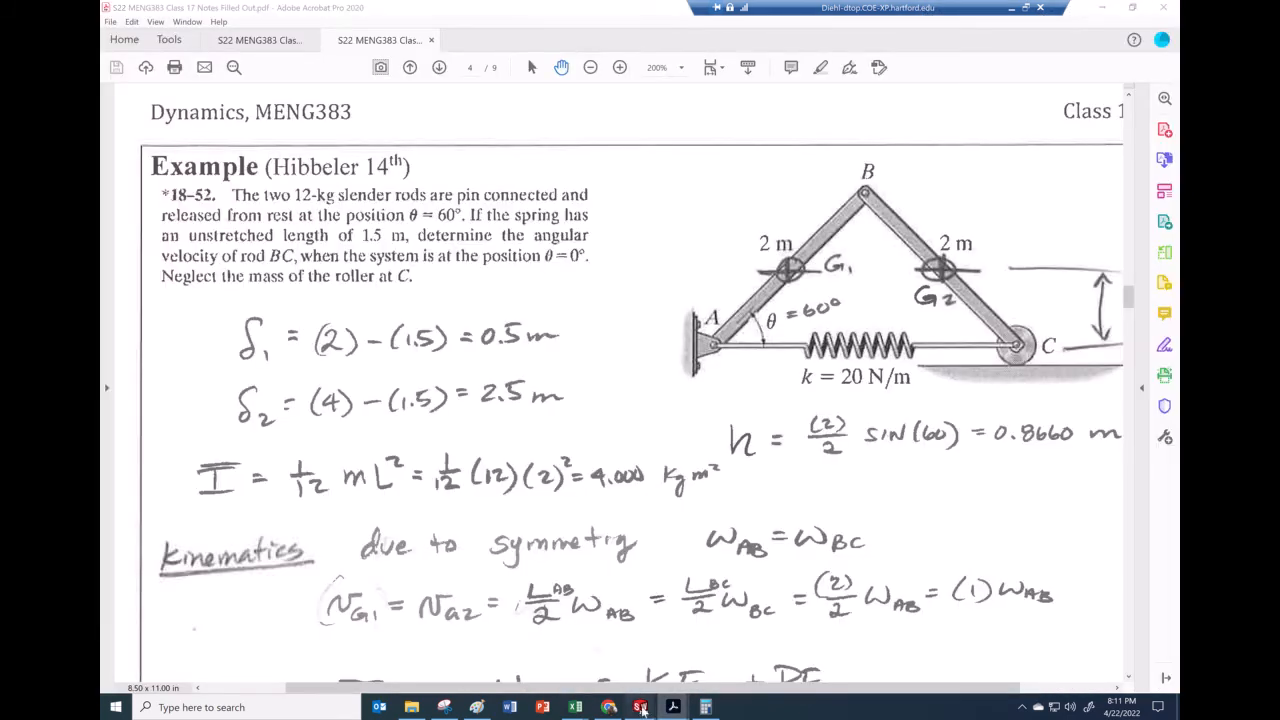
mouse_move(640, 707)
left_click(930, 640)
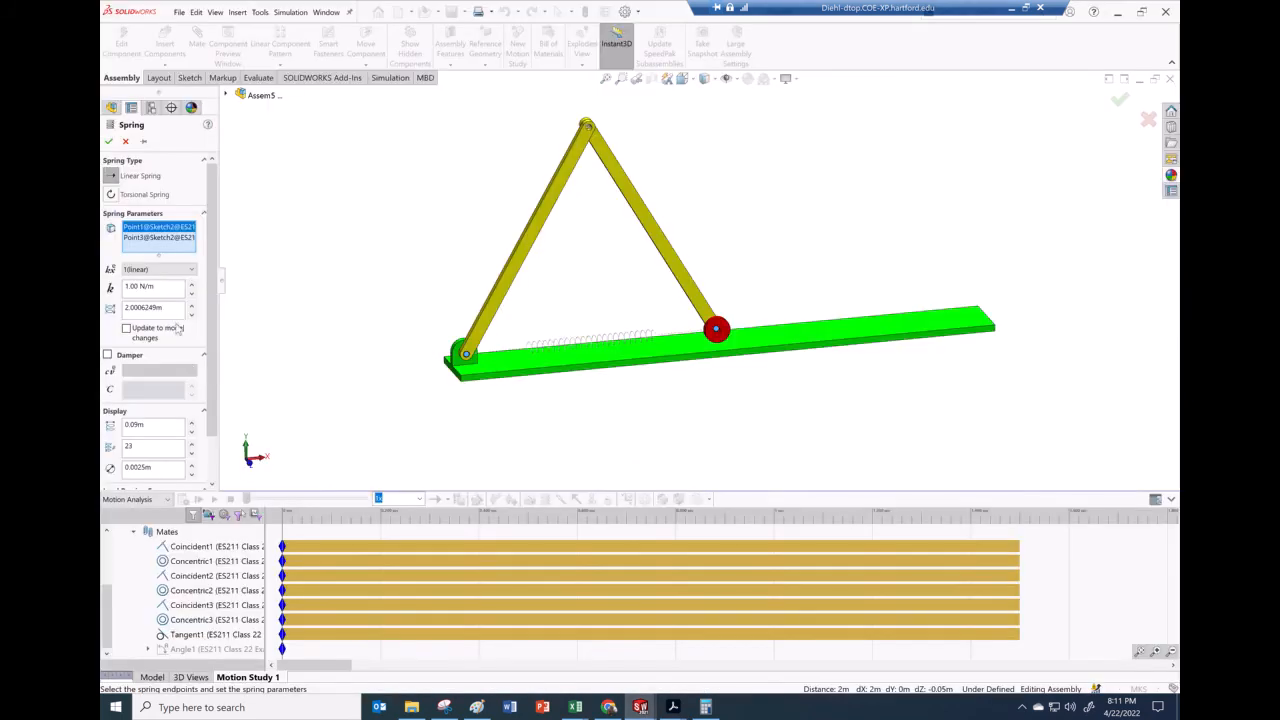
left_click_drag(166, 286, 114, 285)
type("2")
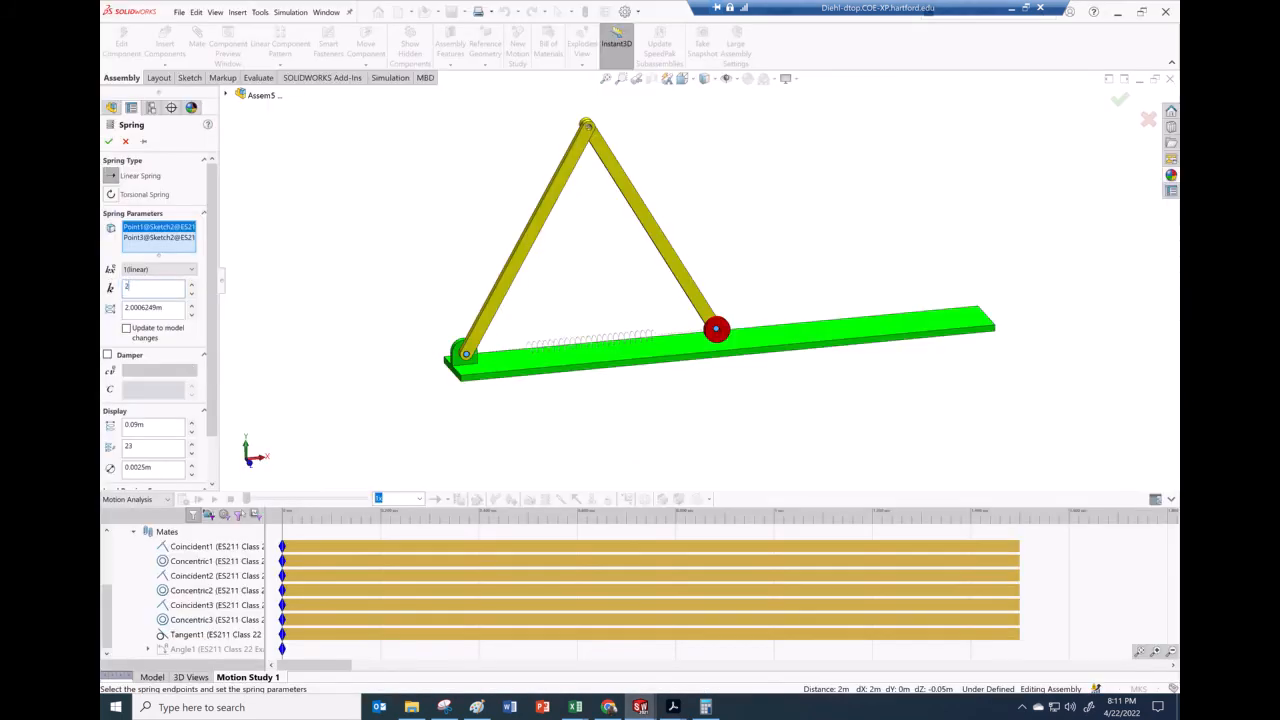
type("0")
Set the spring's free length to 1.5 m, checking the notes, and confirm the spring
left_click(170, 309)
mouse_move(673, 707)
left_click(695, 658)
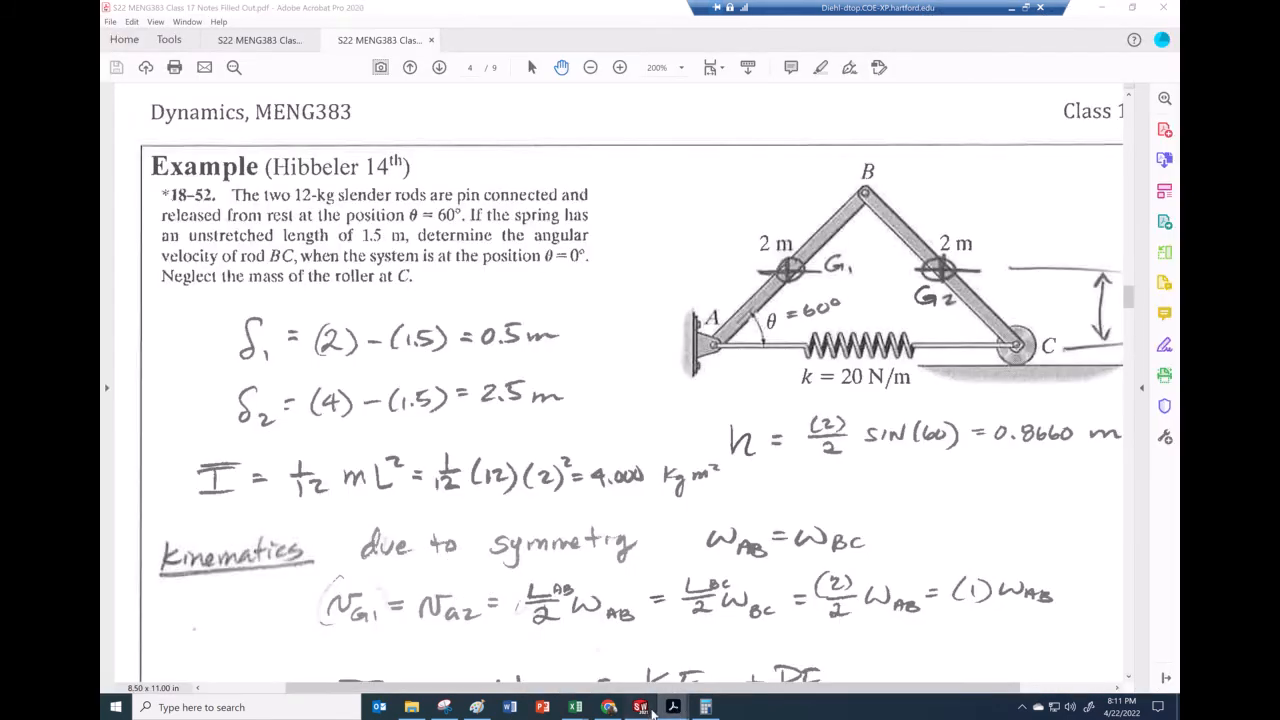
mouse_move(640, 707)
left_click(910, 668)
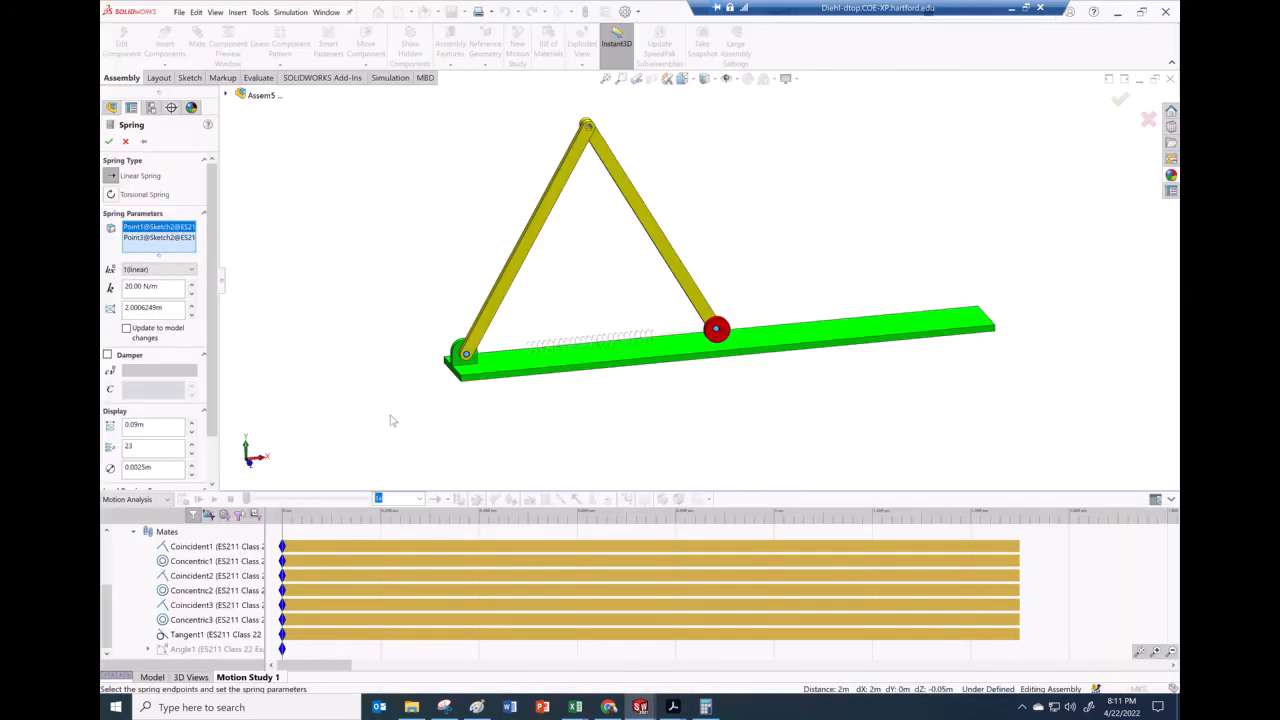
double_click(152, 307)
type("1.50m")
left_click_drag(214, 309, 213, 355)
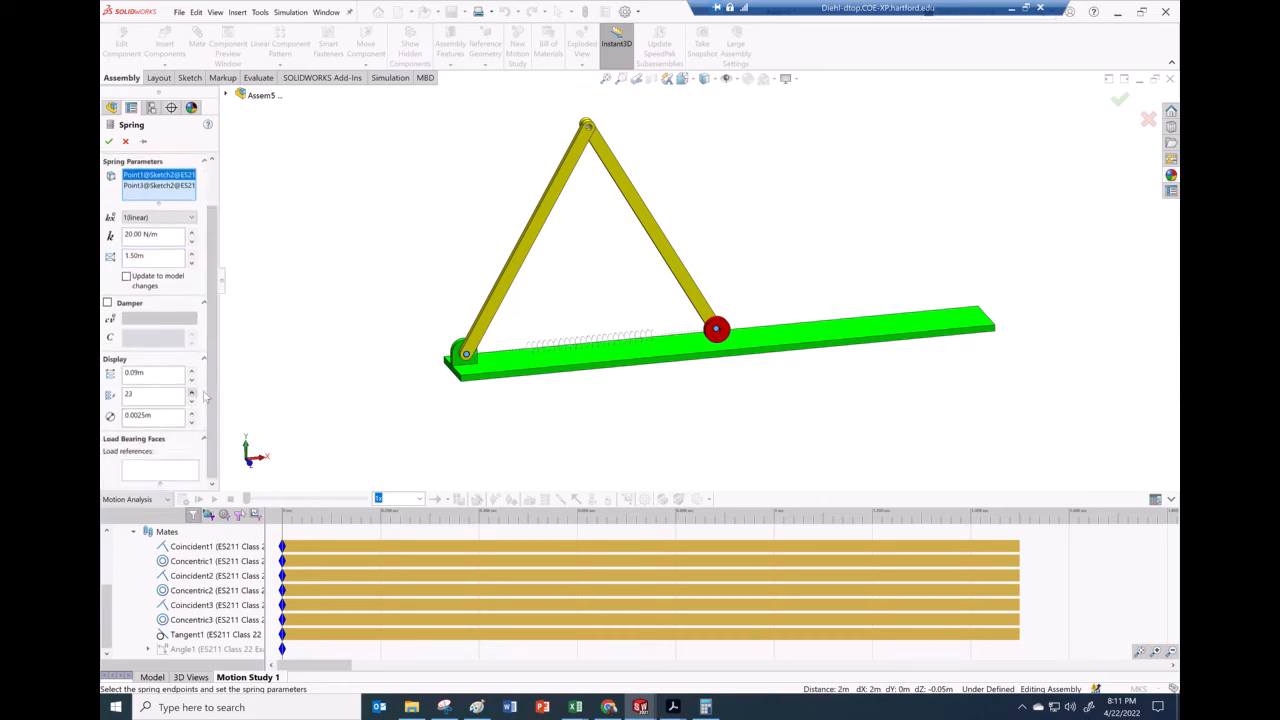
scroll(140, 376, "up", 3)
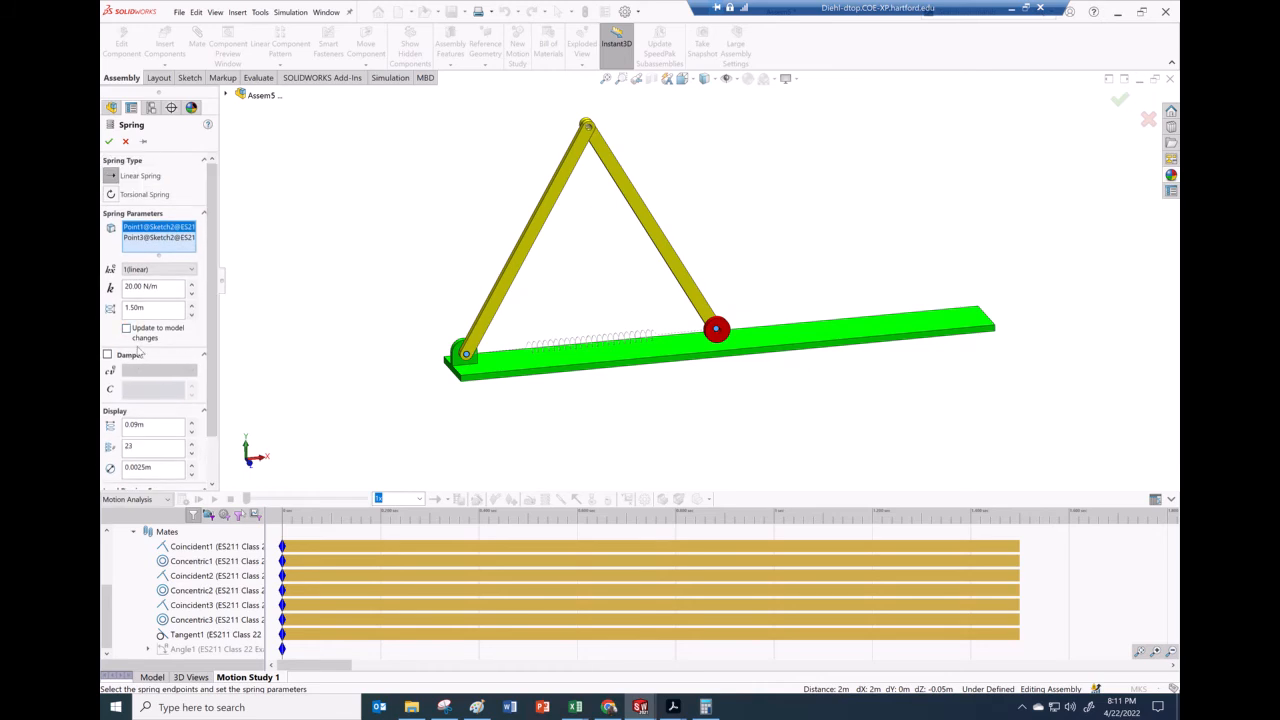
left_click(110, 144)
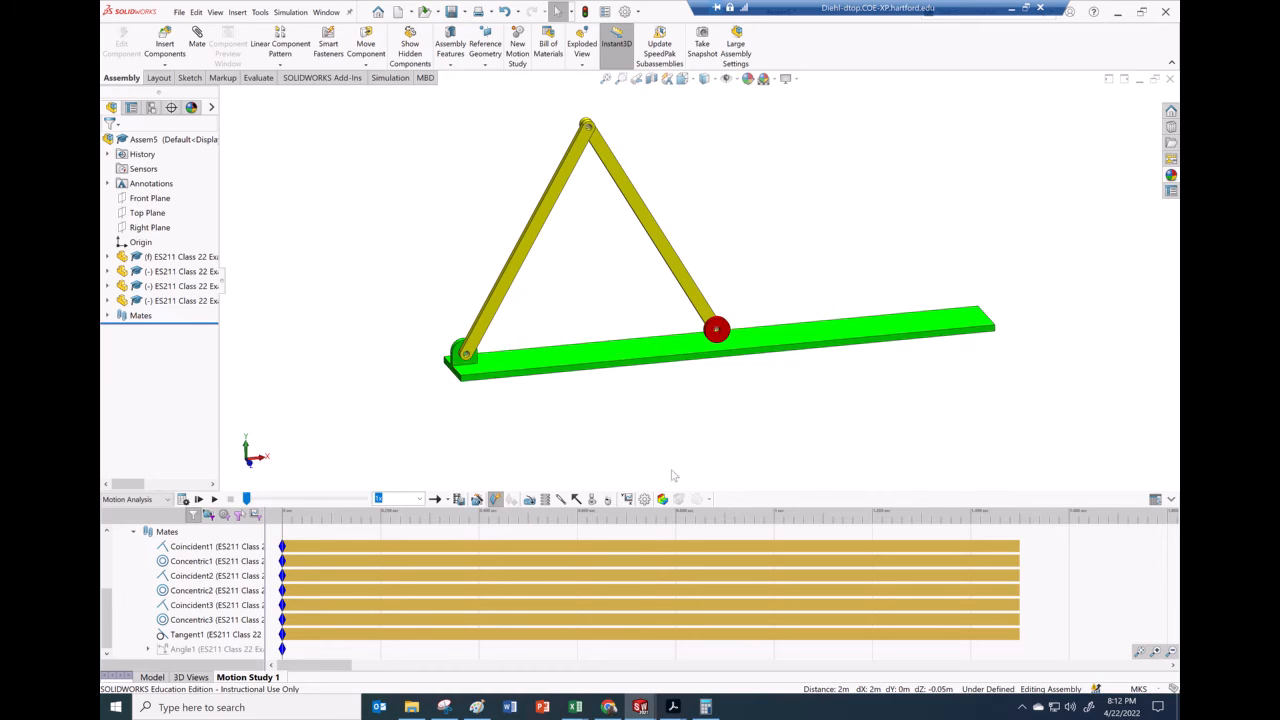
Add gravity acting along the Y direction
left_click(609, 500)
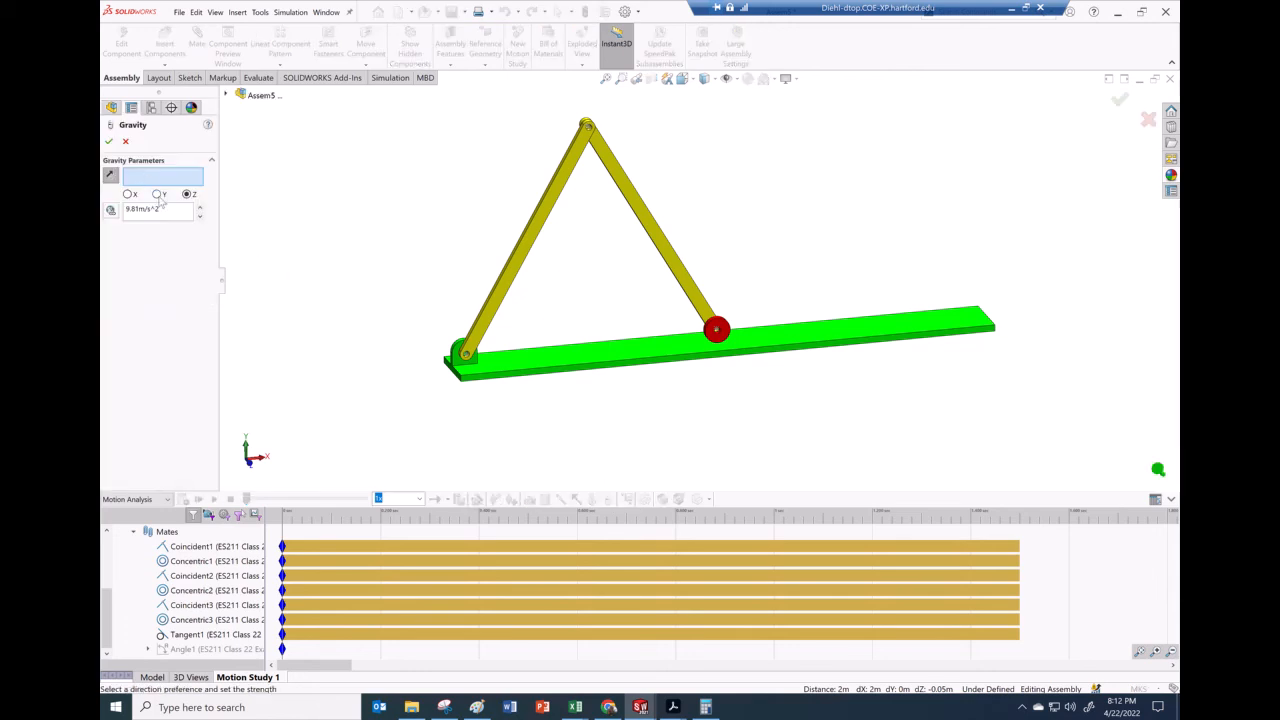
left_click(157, 195)
left_click(110, 143)
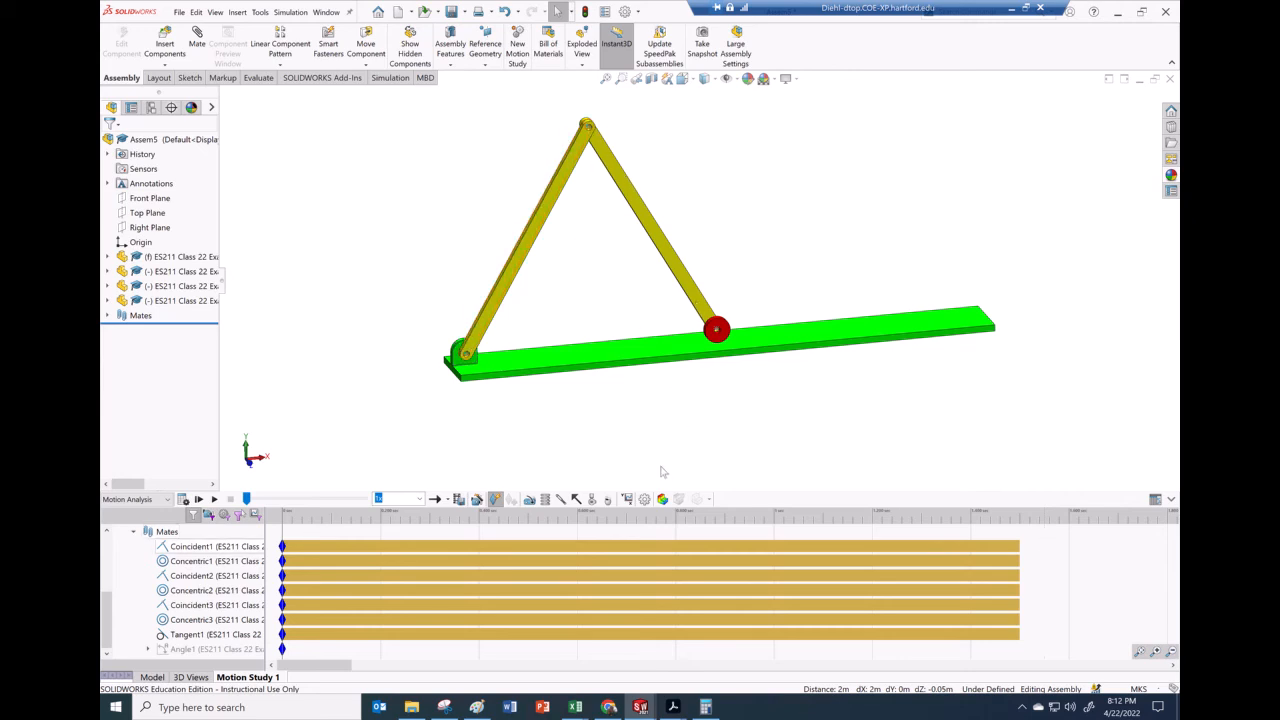
Start a solid-body contact with material off, using contact groups between link AB and the ground bar
left_click(591, 499)
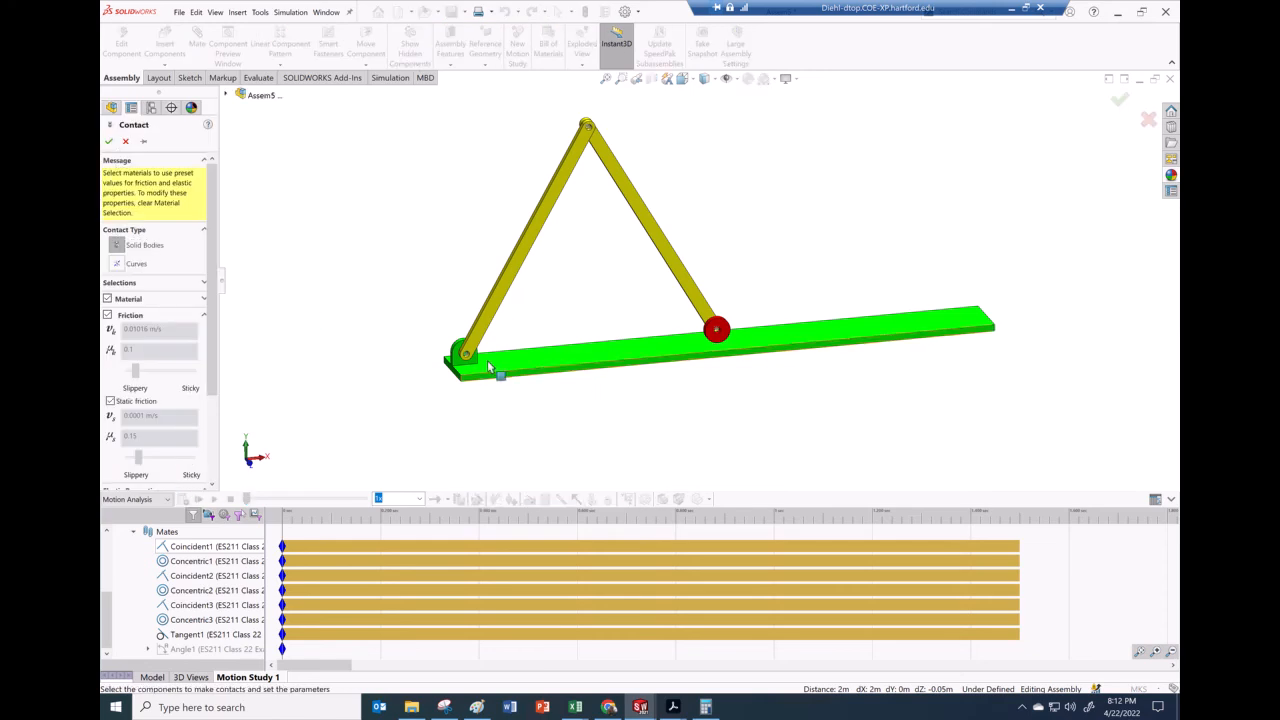
middle_click_drag(555, 432, 599, 275)
scroll(599, 275, "down", 5)
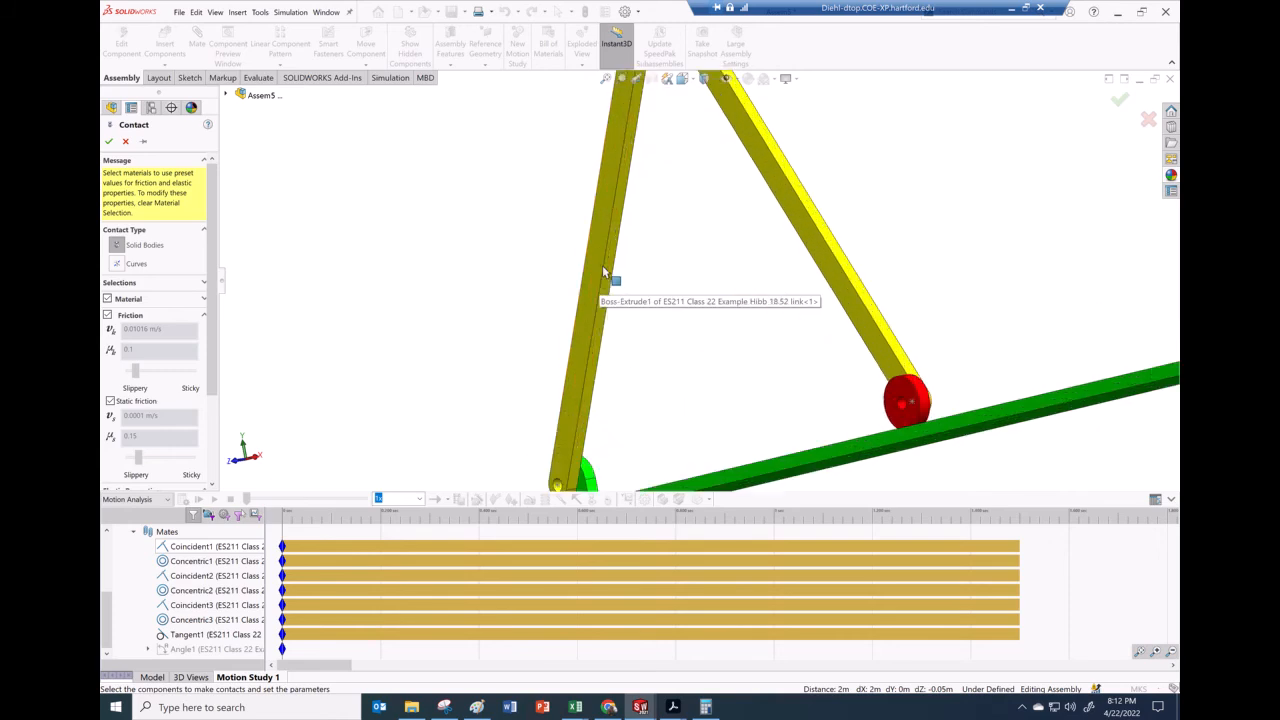
left_click(616, 270)
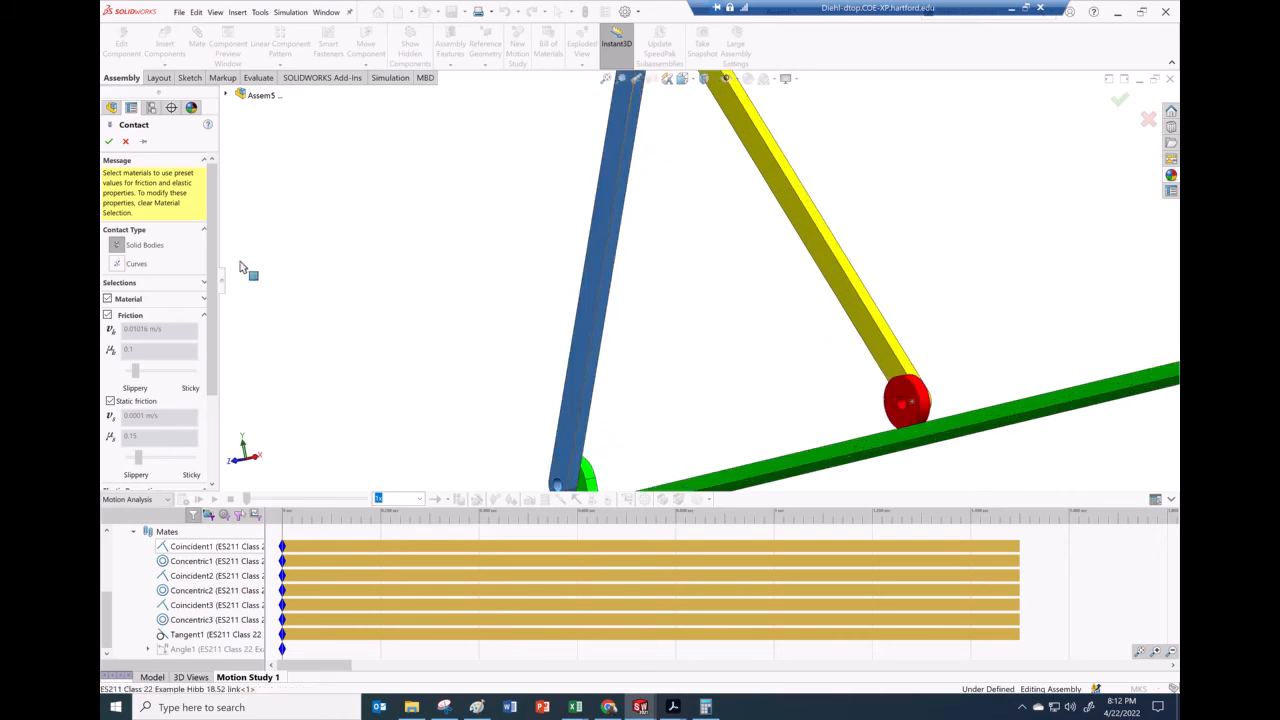
left_click(108, 298)
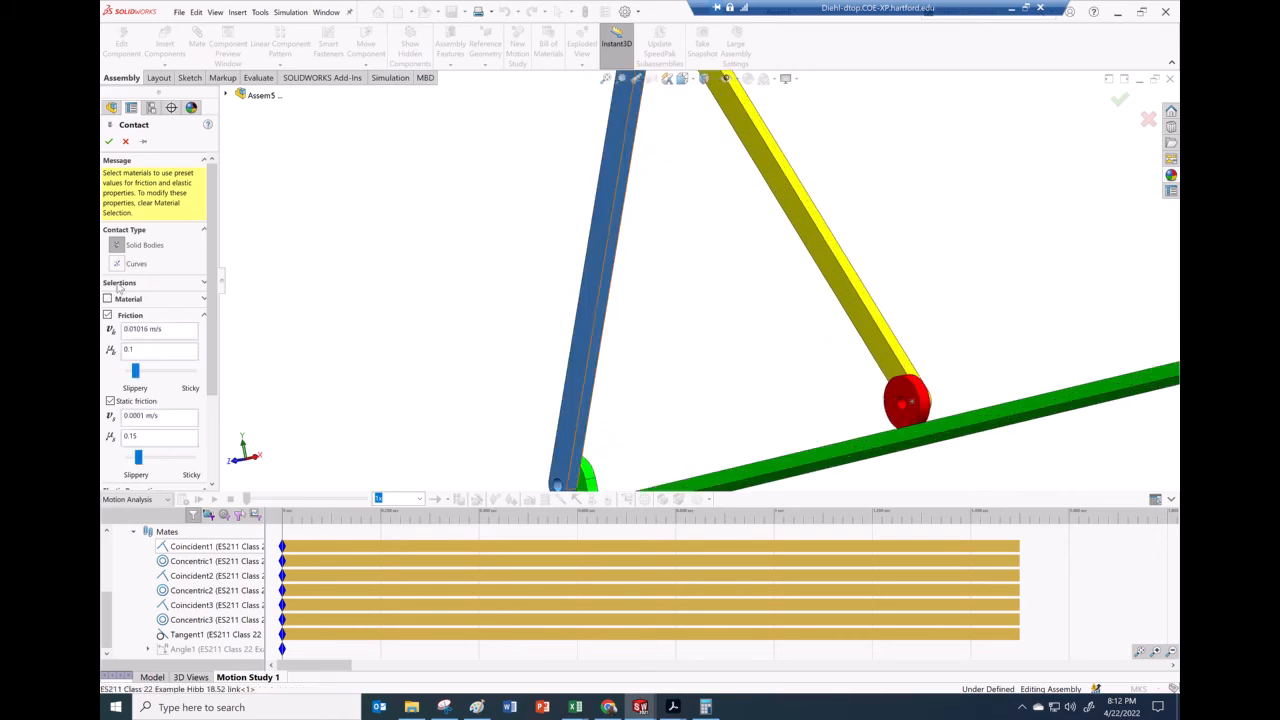
left_click(204, 284)
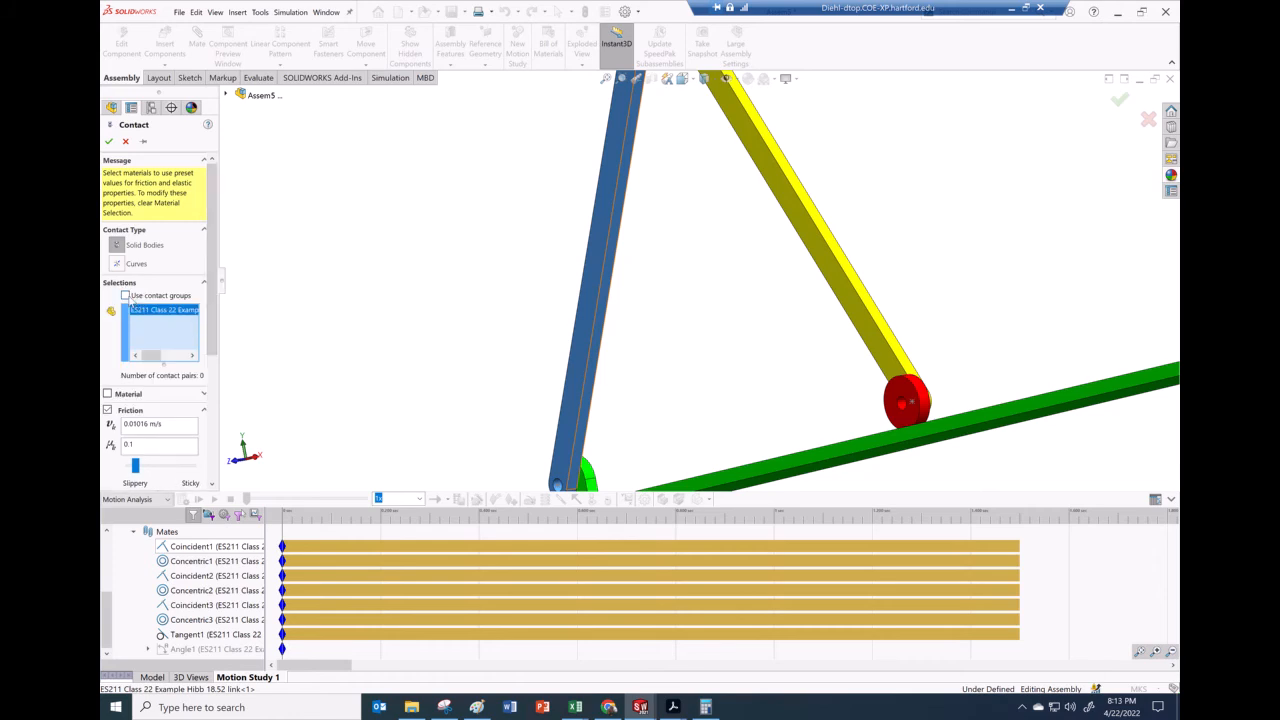
left_click(126, 296)
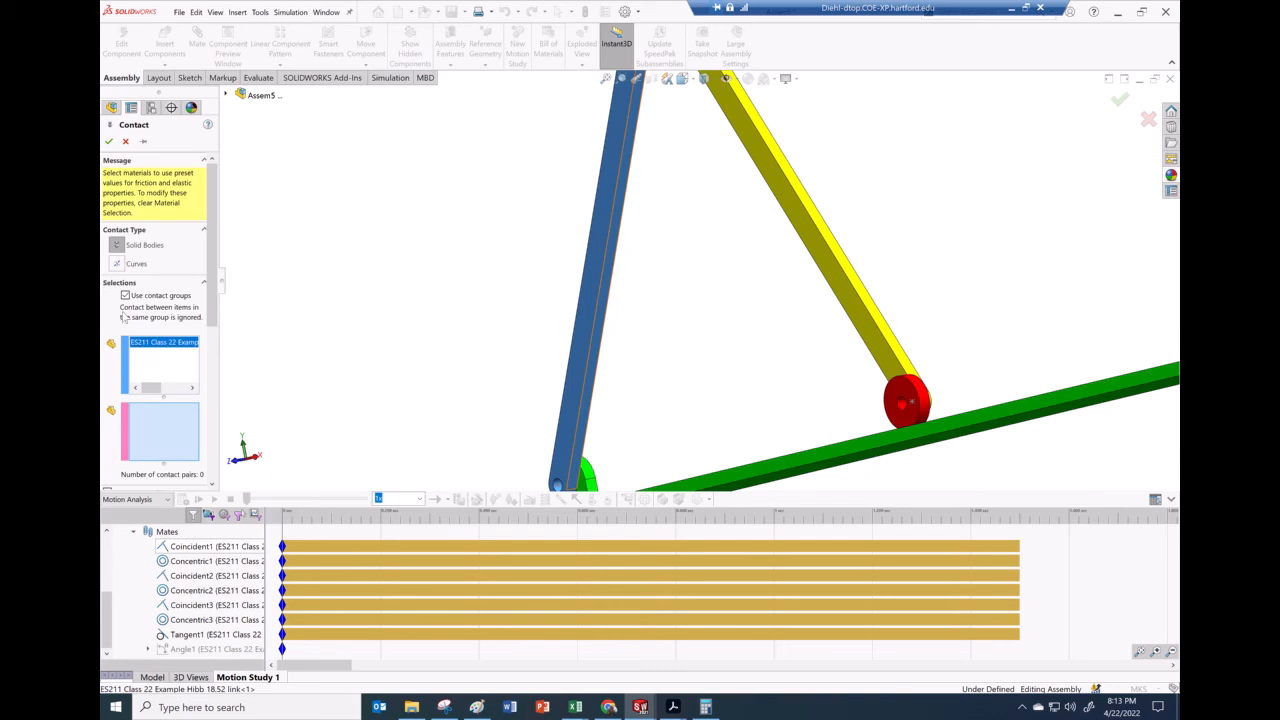
middle_click_drag(698, 384, 757, 417)
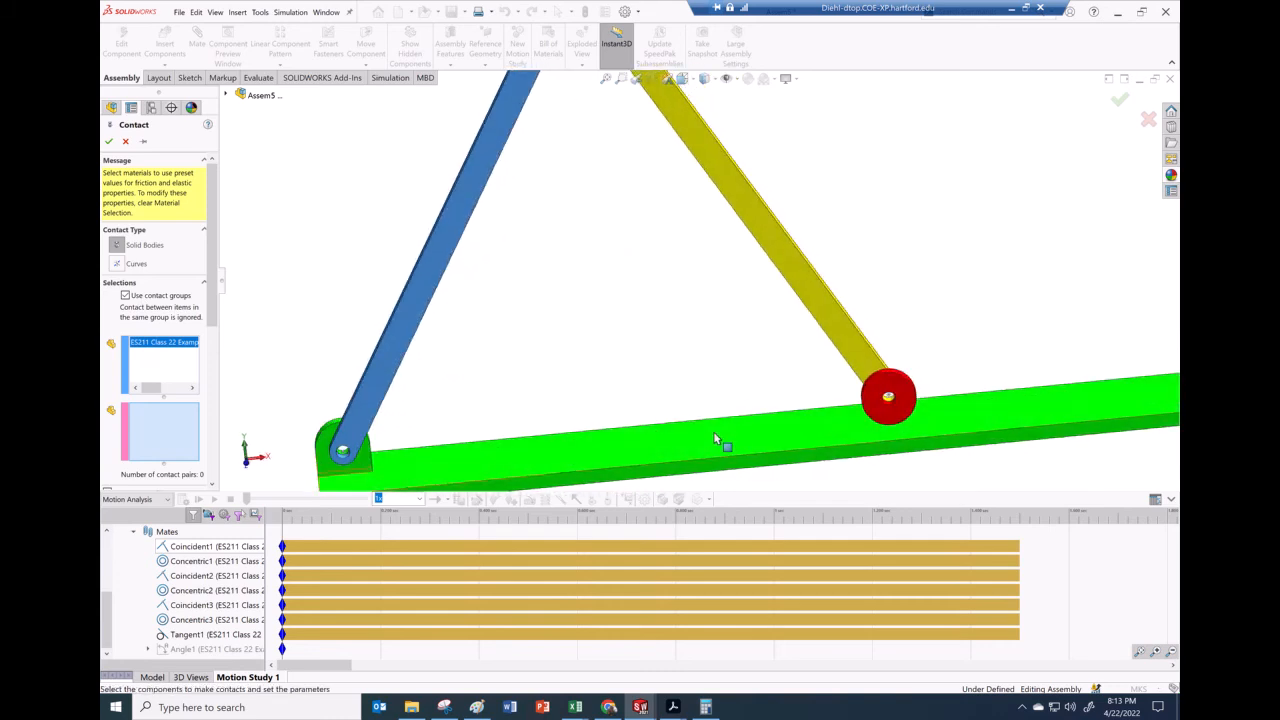
left_click(715, 438)
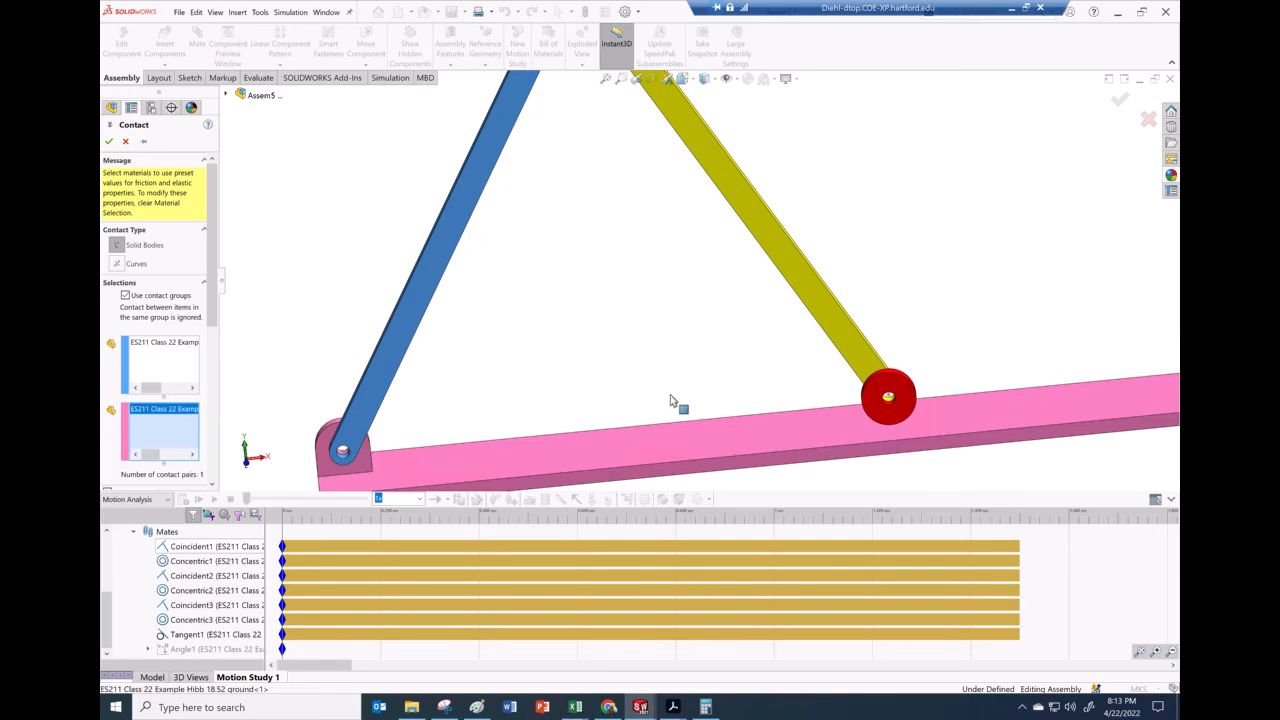
Turn off friction for the contact, set a restitution coefficient of 1, and confirm the contact
scroll(219, 351, "down", 3)
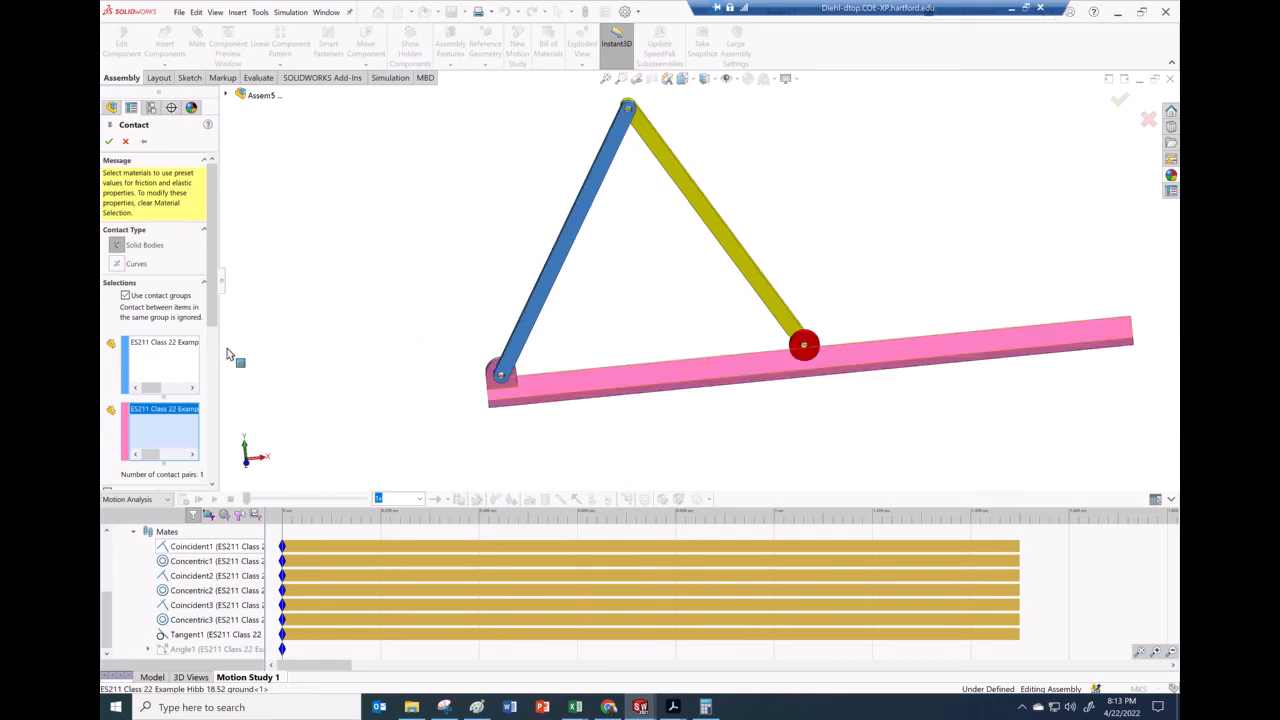
left_click_drag(214, 324, 221, 468)
left_click(107, 243)
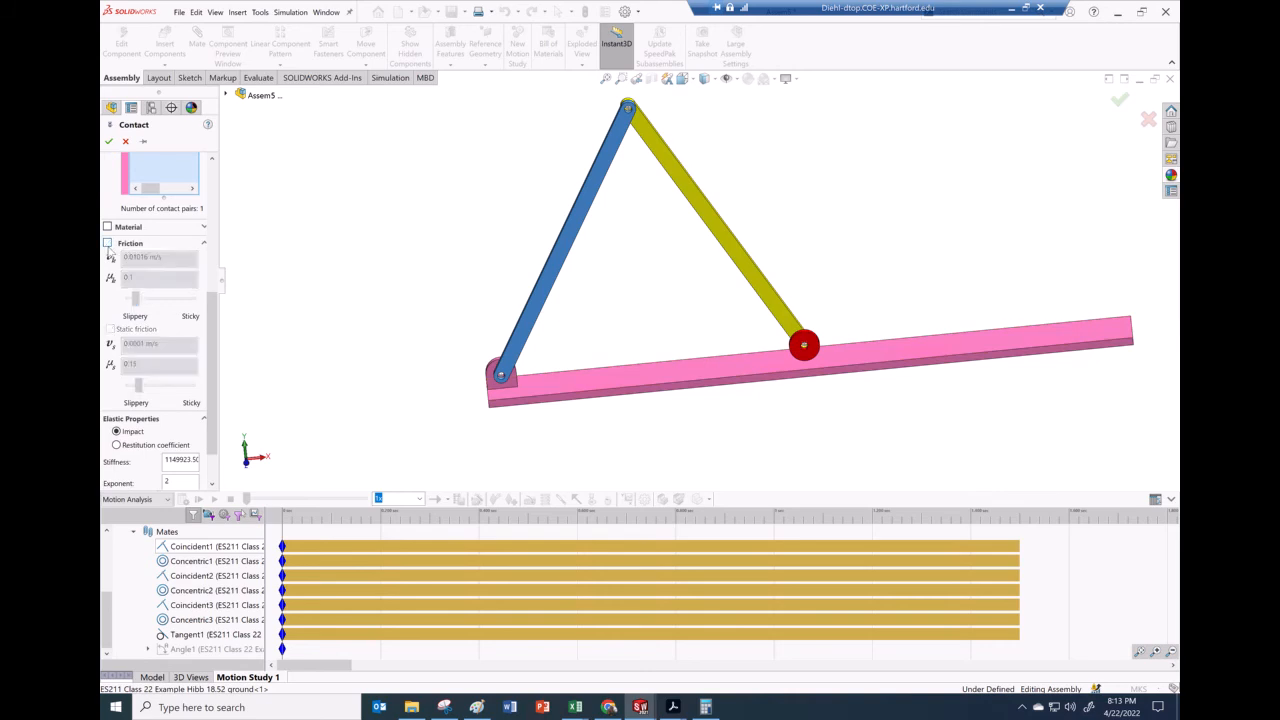
left_click(116, 445)
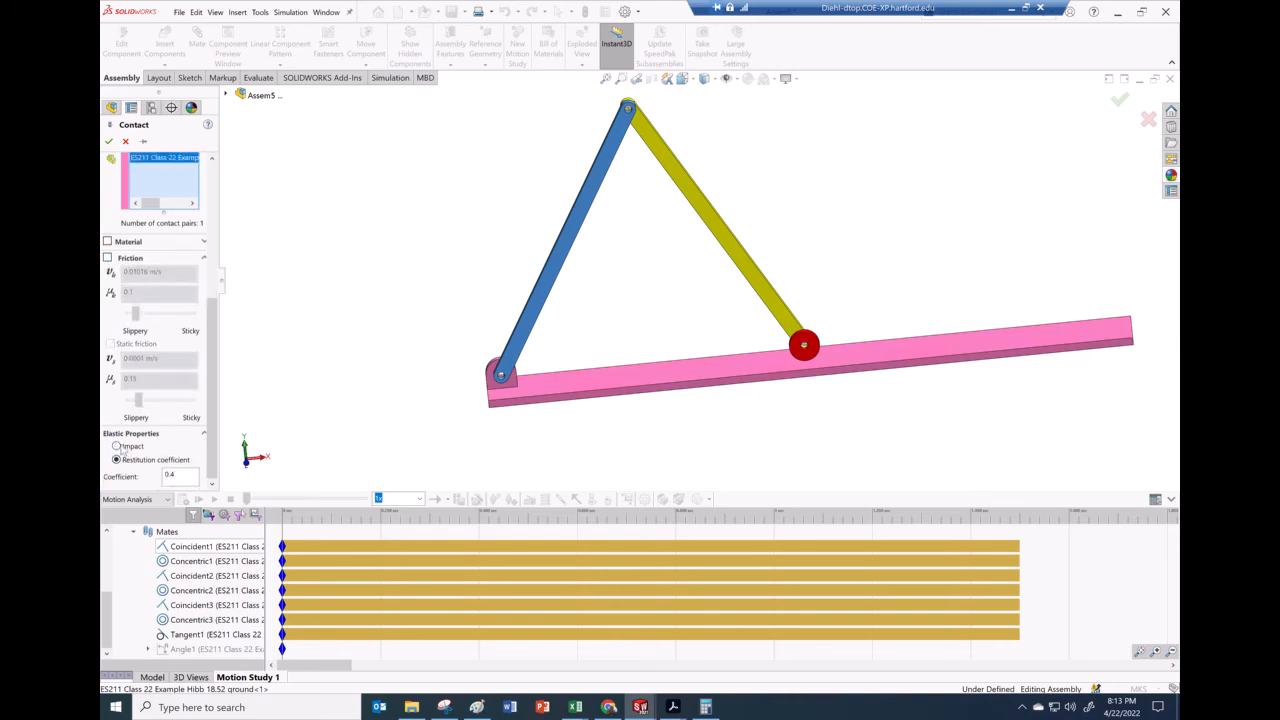
double_click(169, 475)
type("1")
left_click_drag(213, 420, 172, 236)
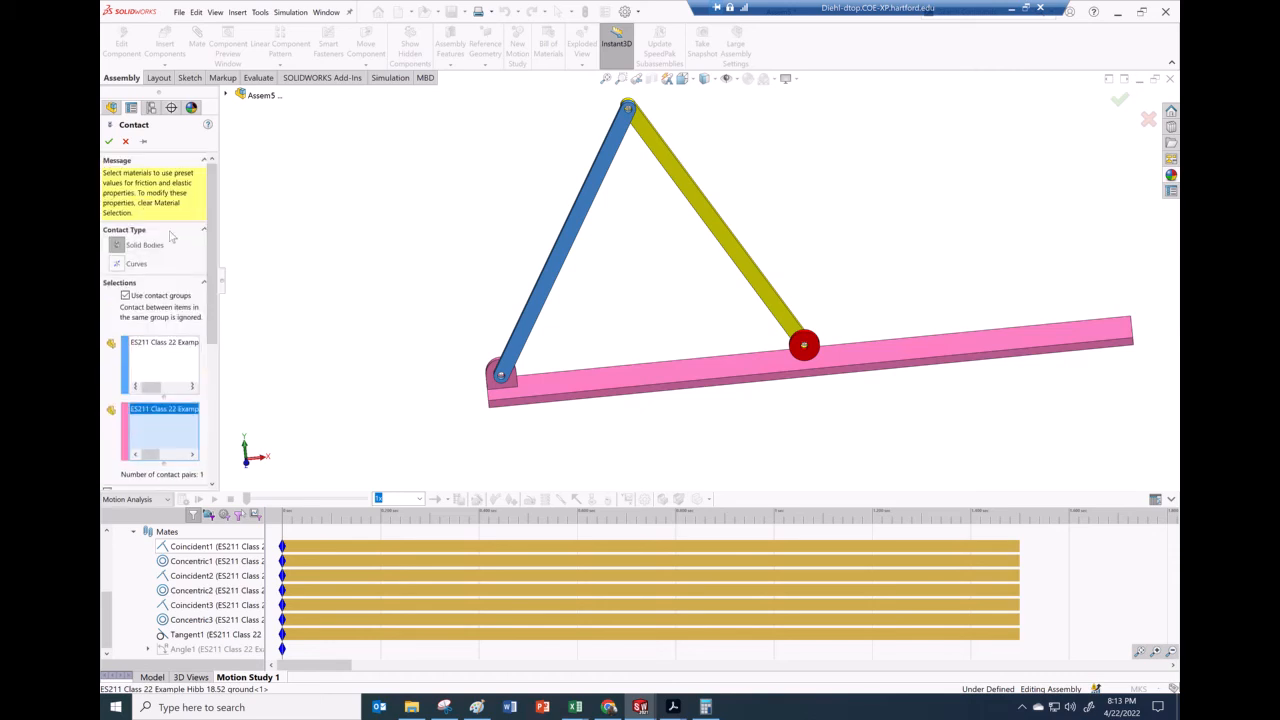
left_click(109, 141)
Set the motion study properties to 200 frames per second with precise contact enabled
scroll(720, 330, "up", 3)
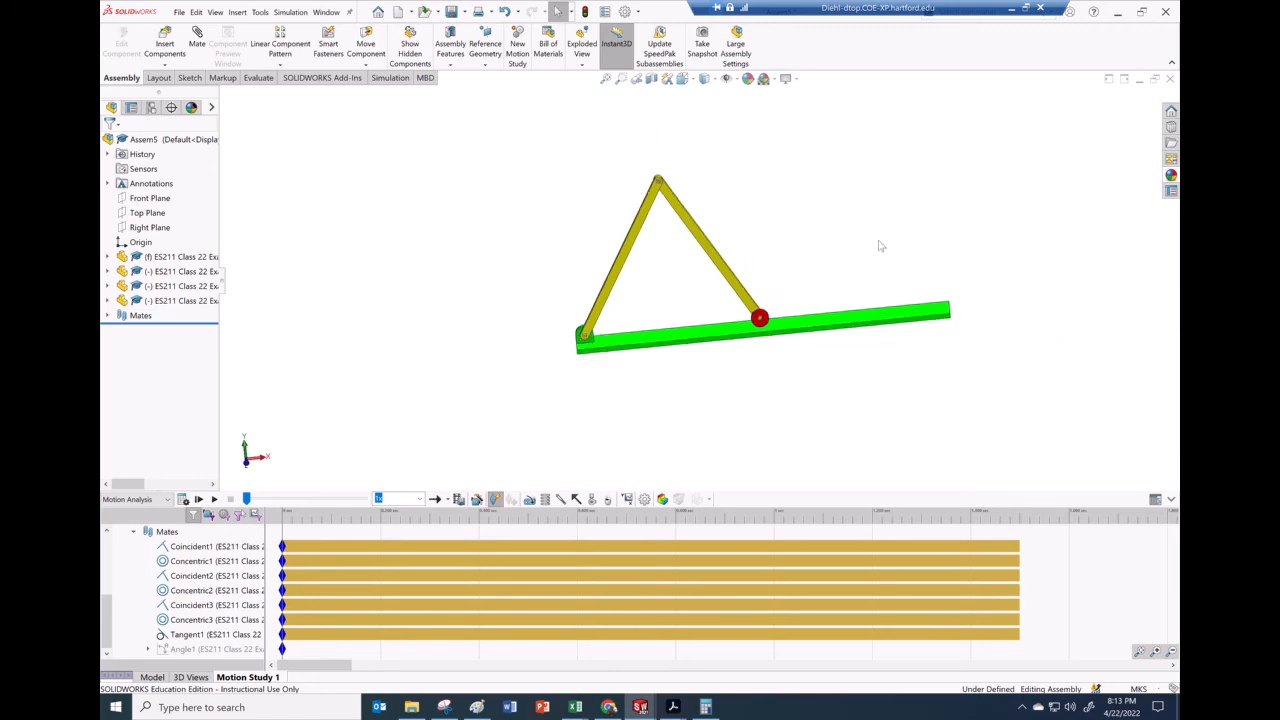
scroll(880, 246, "down", 2)
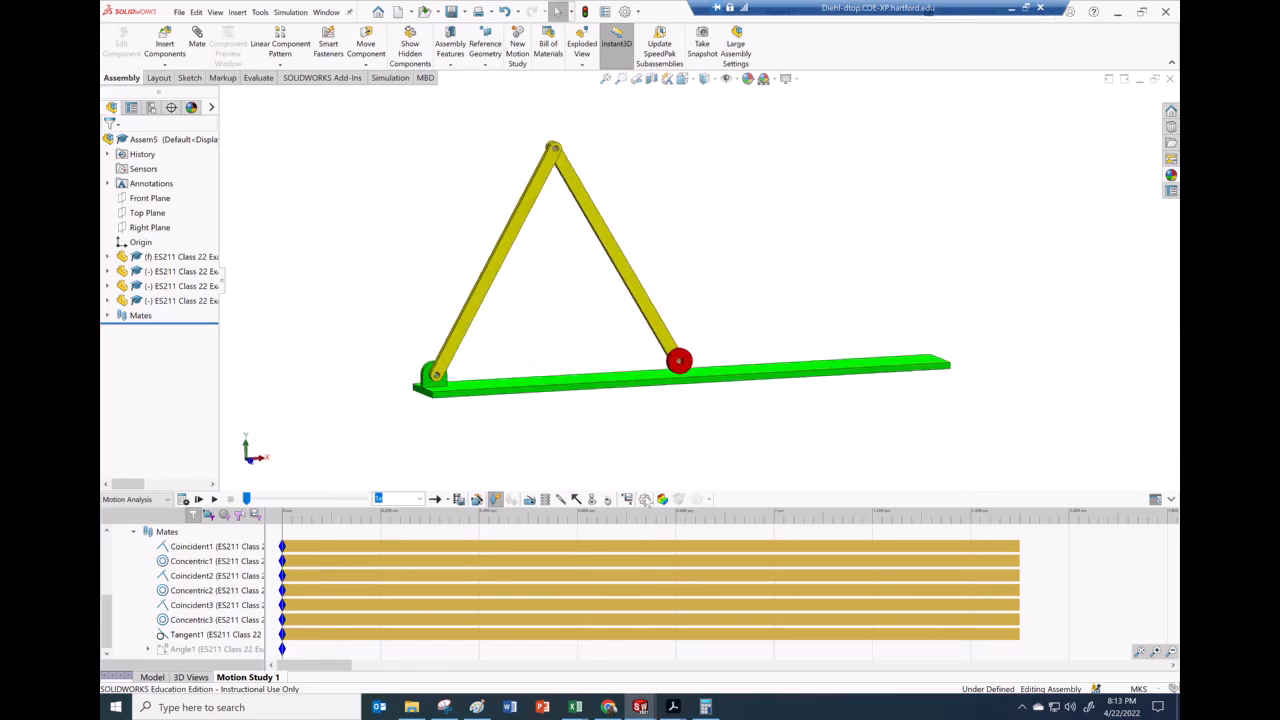
left_click(645, 500)
double_click(136, 220)
type("200")
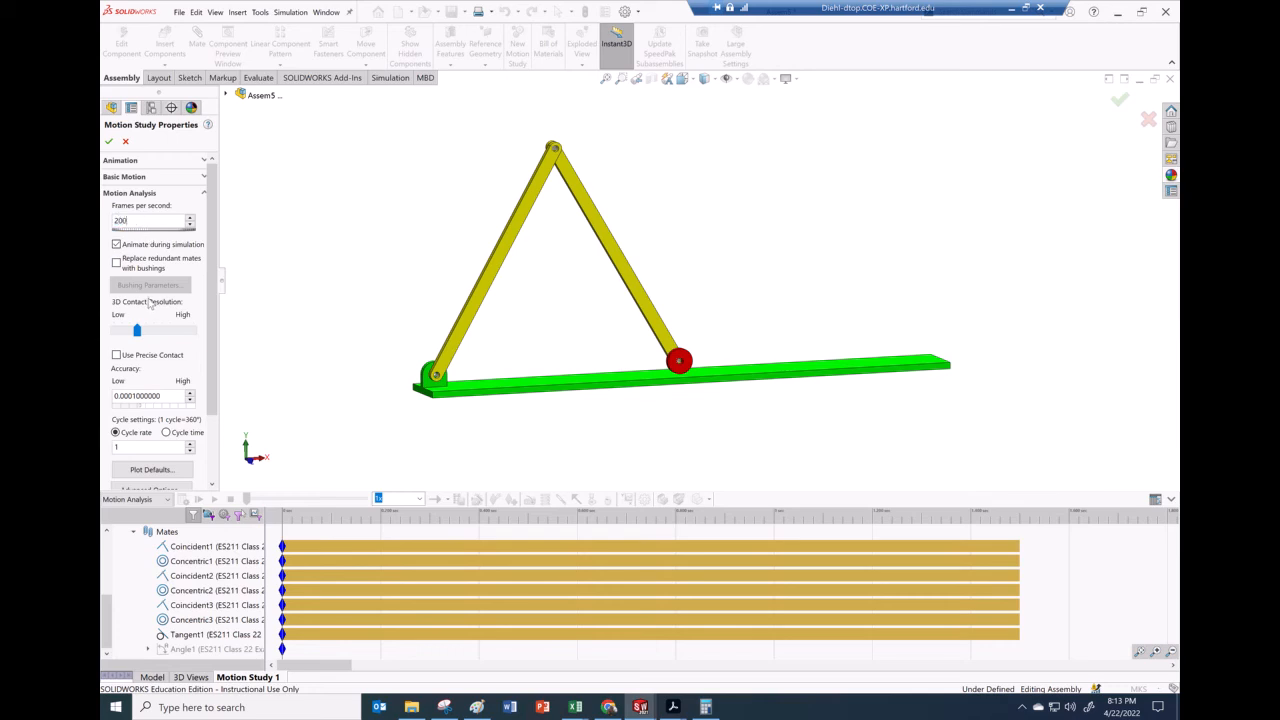
left_click(117, 356)
left_click(109, 142)
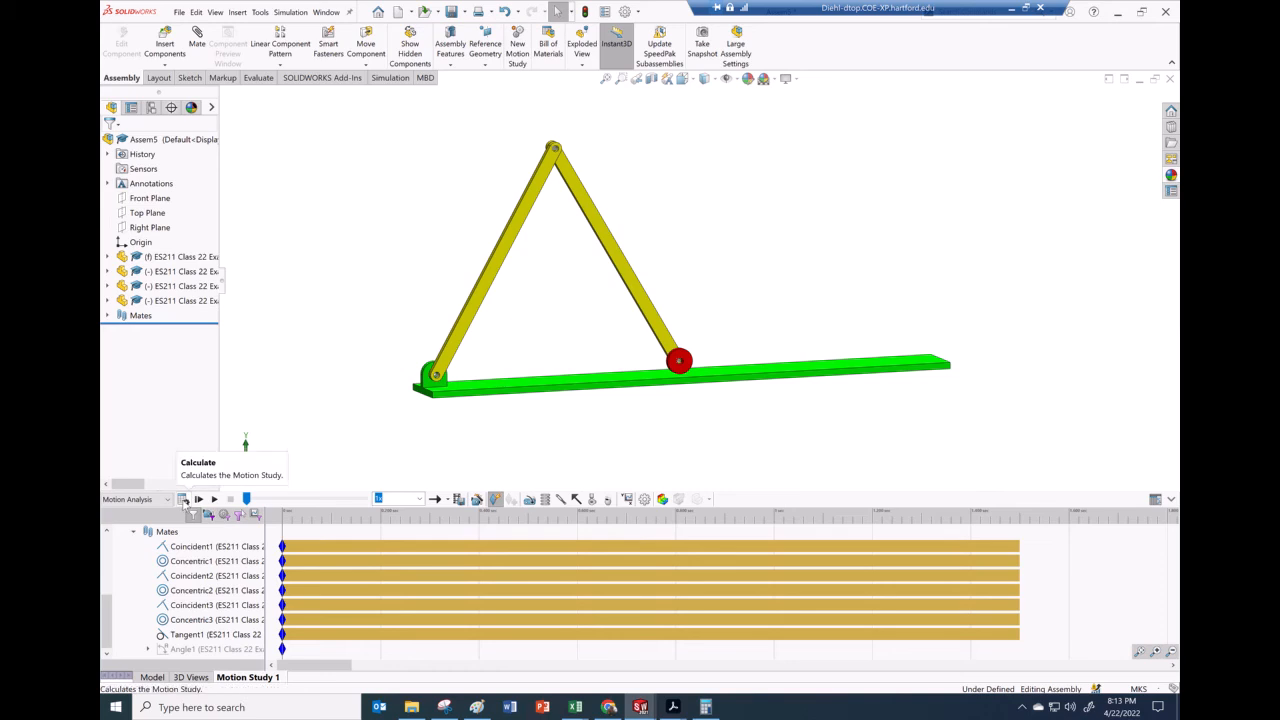
Calculate the motion study and replay it at 0.25x playback speed
left_click(183, 499)
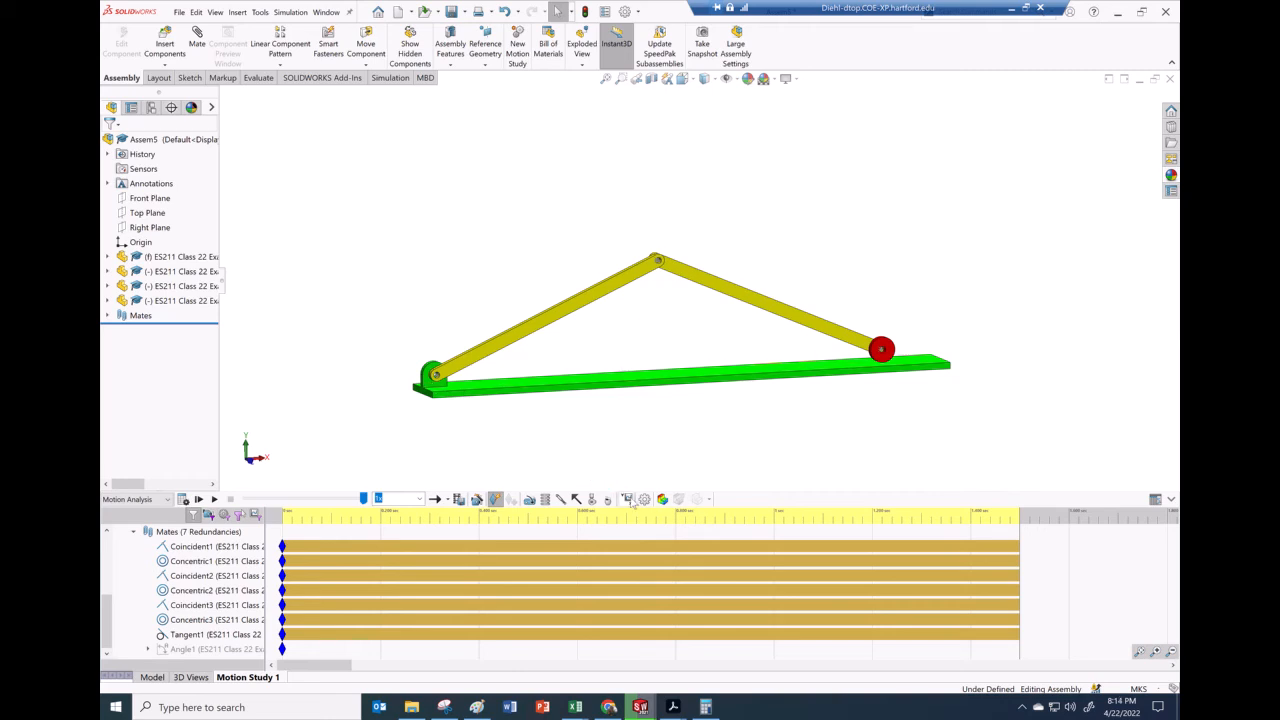
left_click(420, 499)
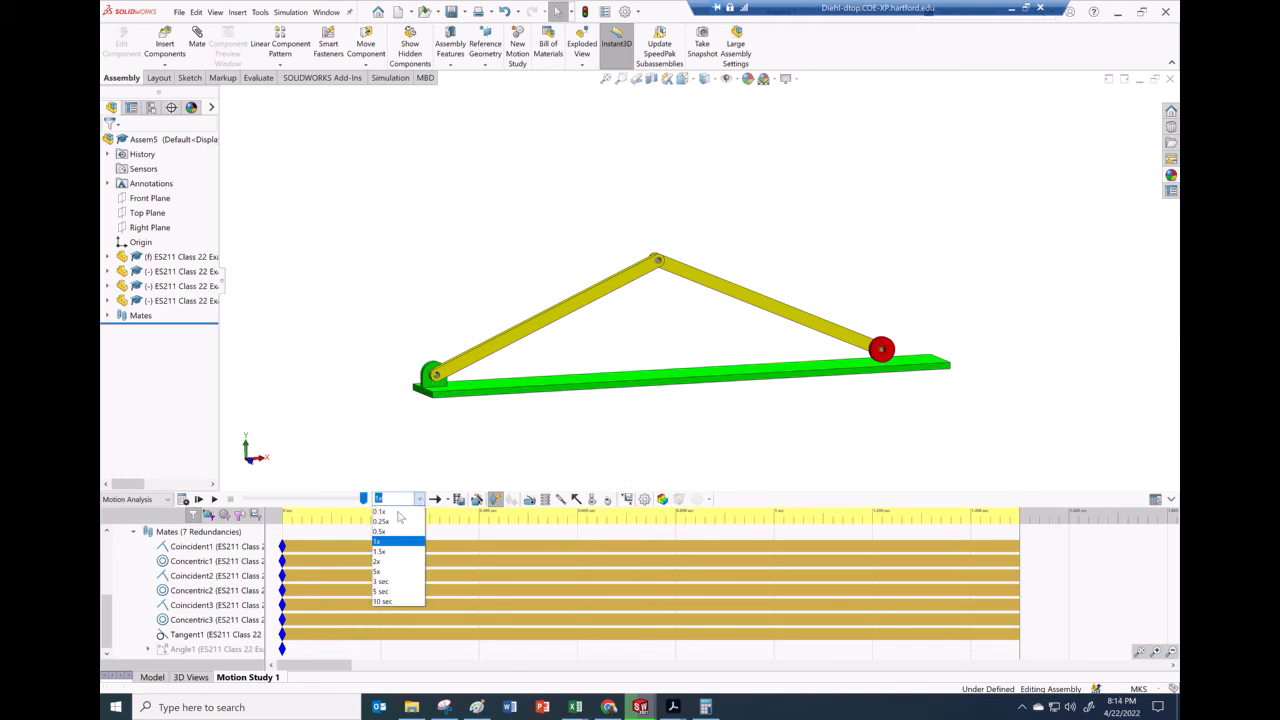
left_click(380, 521)
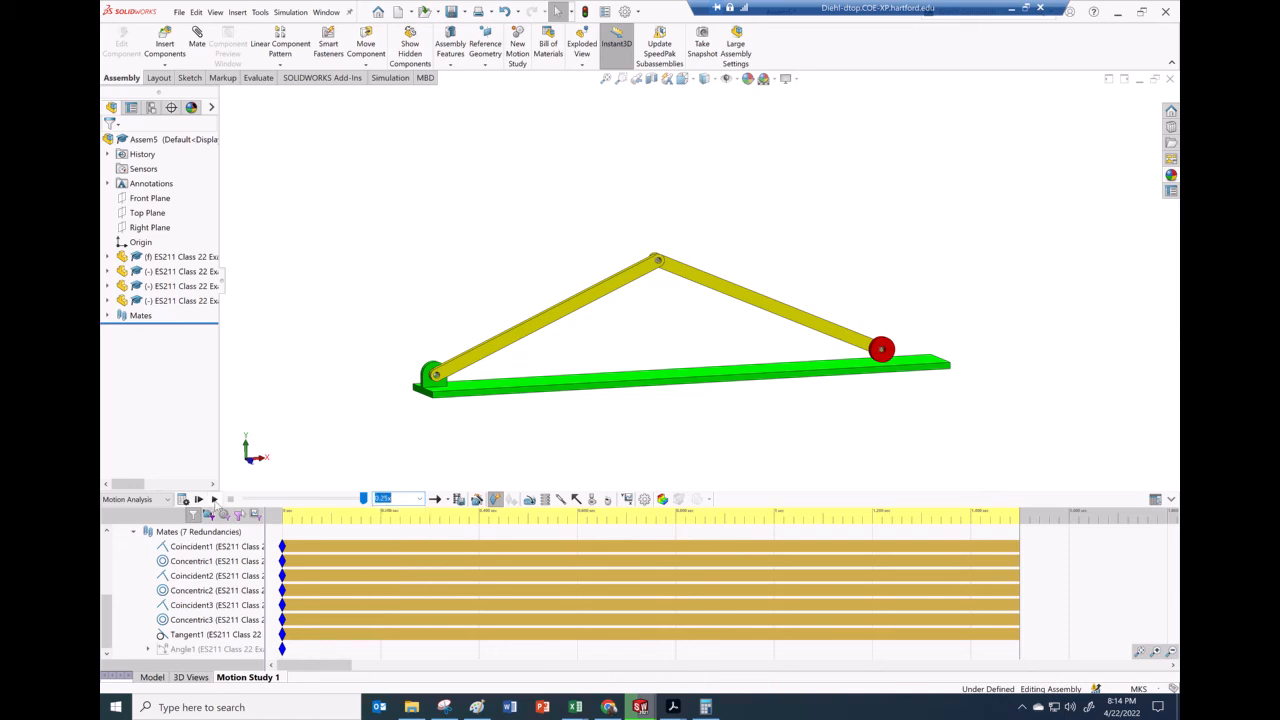
left_click(214, 499)
Start a new result plot of Displacement/Velocity/Acceleration, choosing the Angular Displacement magnitude, after re-checking the textbook problem
left_click(627, 499)
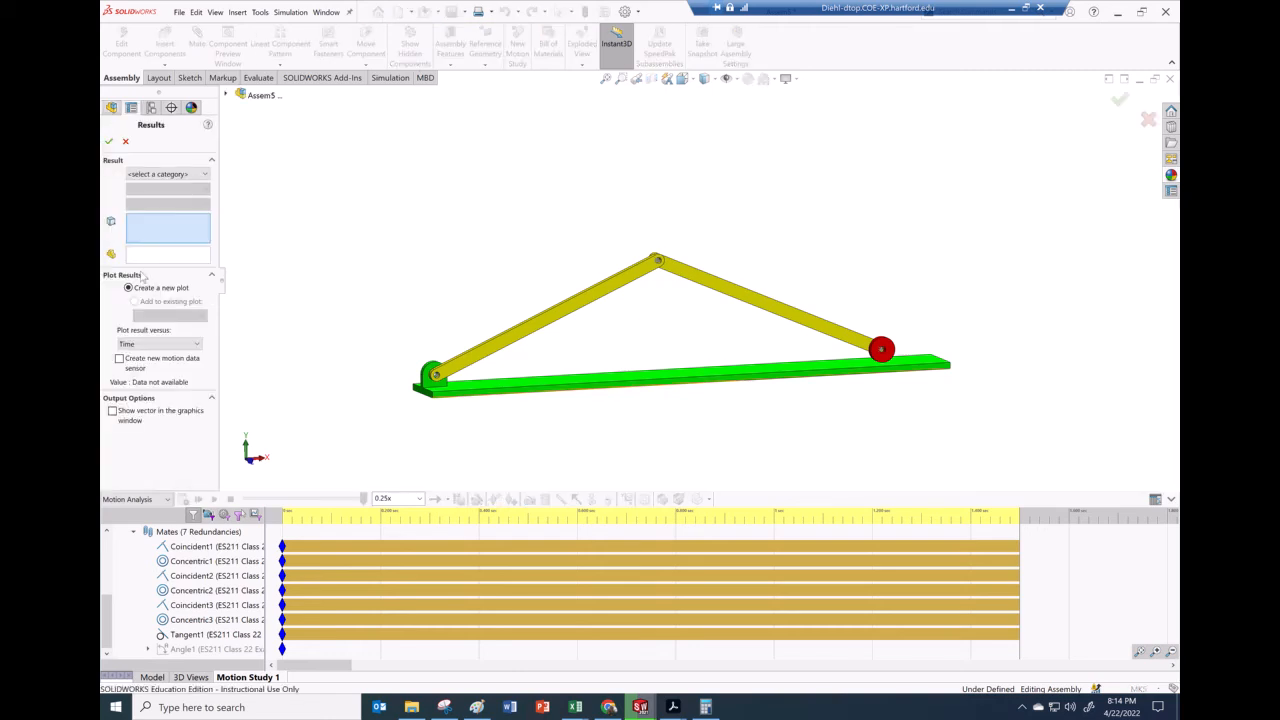
left_click(154, 175)
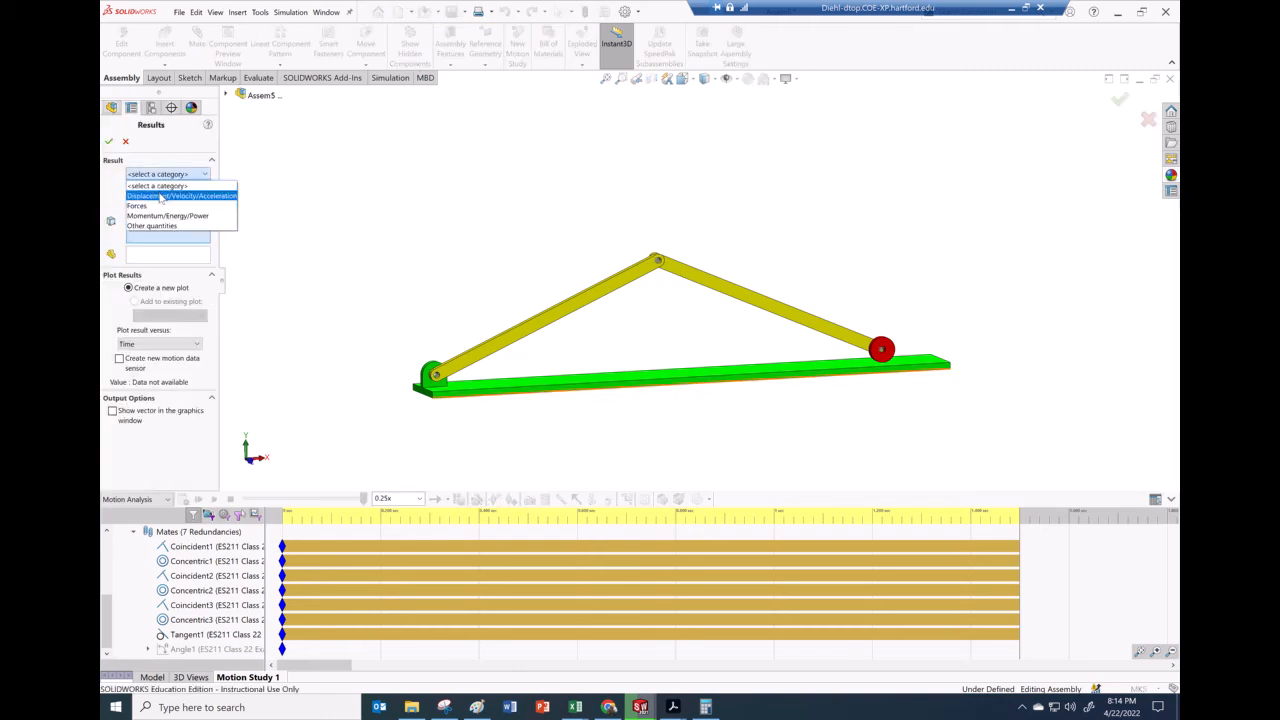
left_click(160, 197)
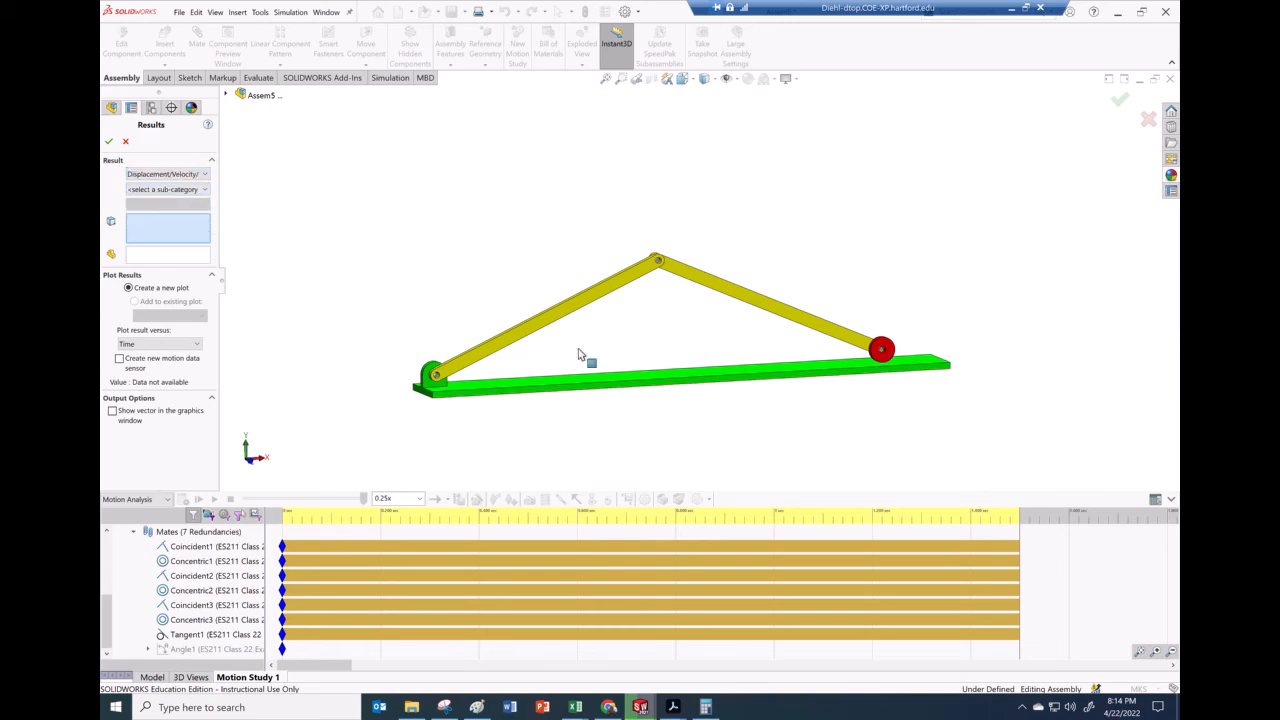
mouse_move(672, 707)
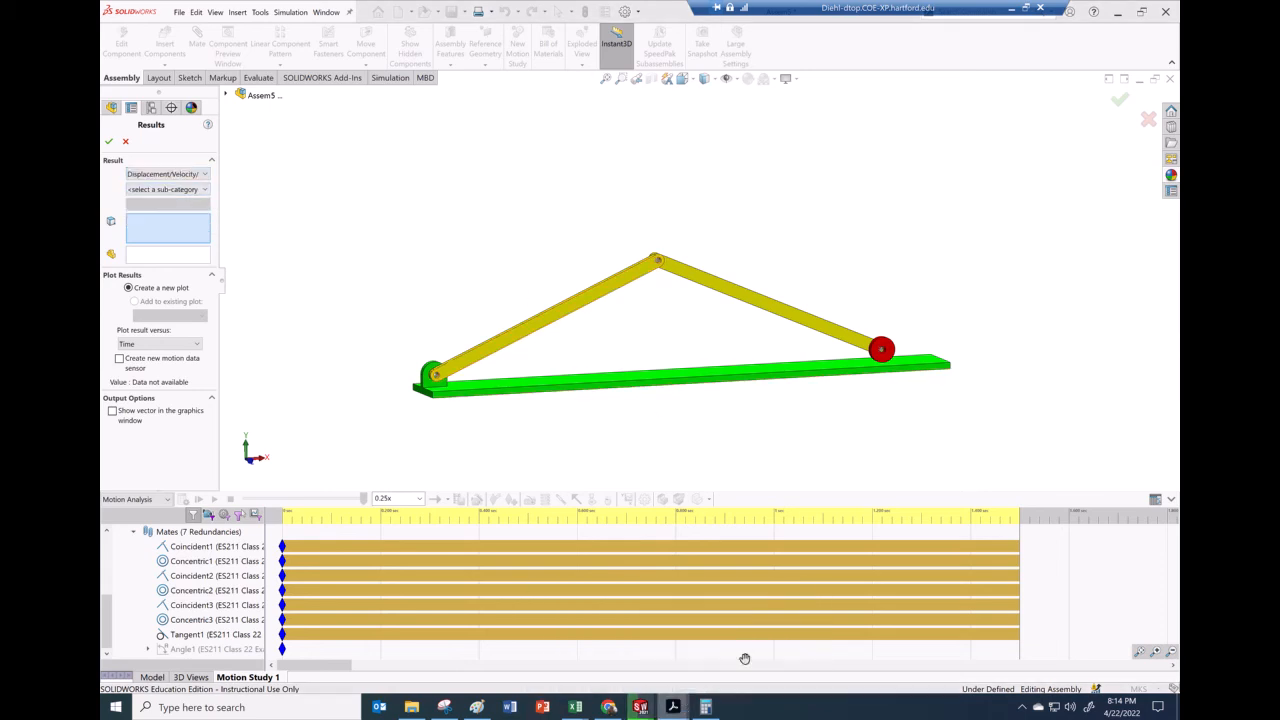
left_click(748, 666)
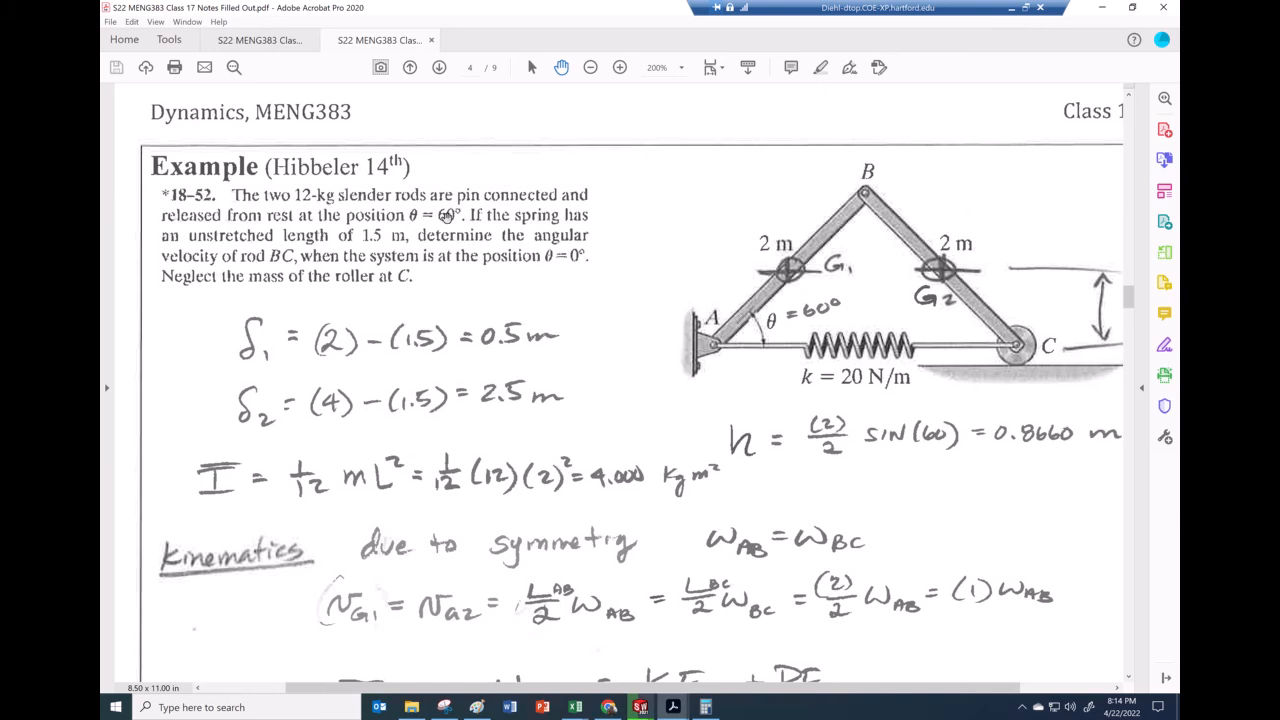
mouse_move(640, 707)
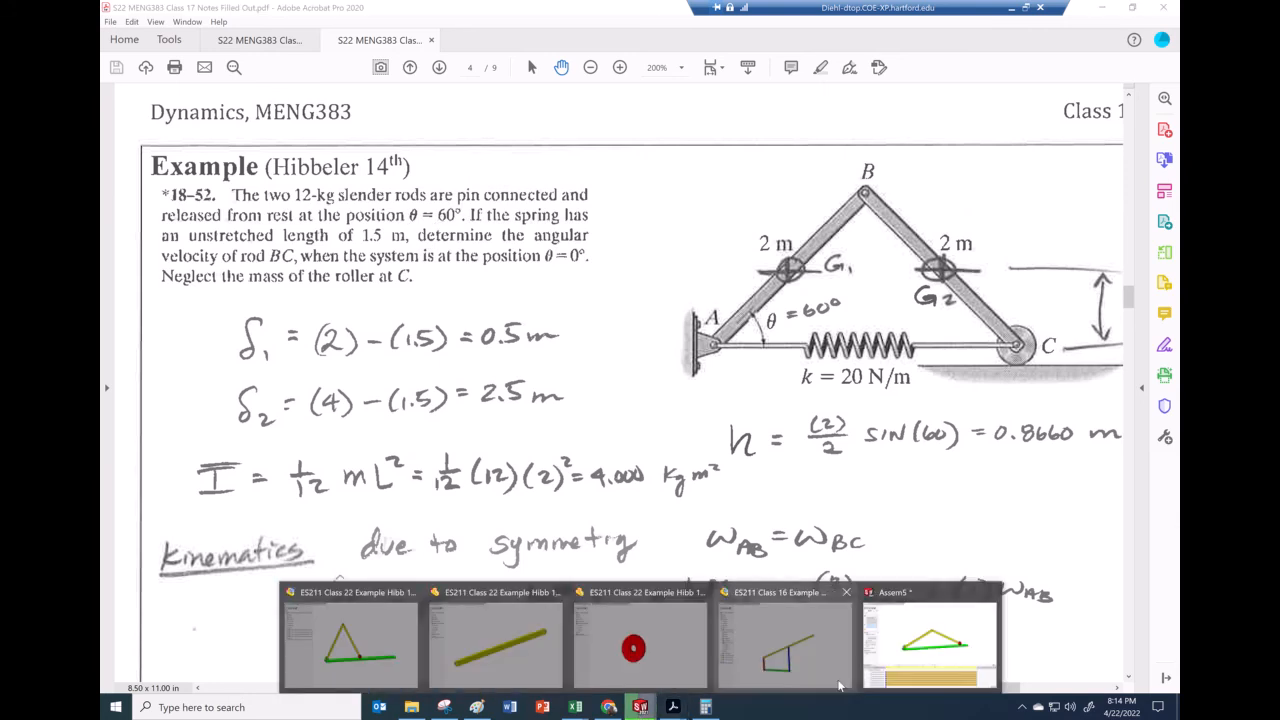
left_click(910, 658)
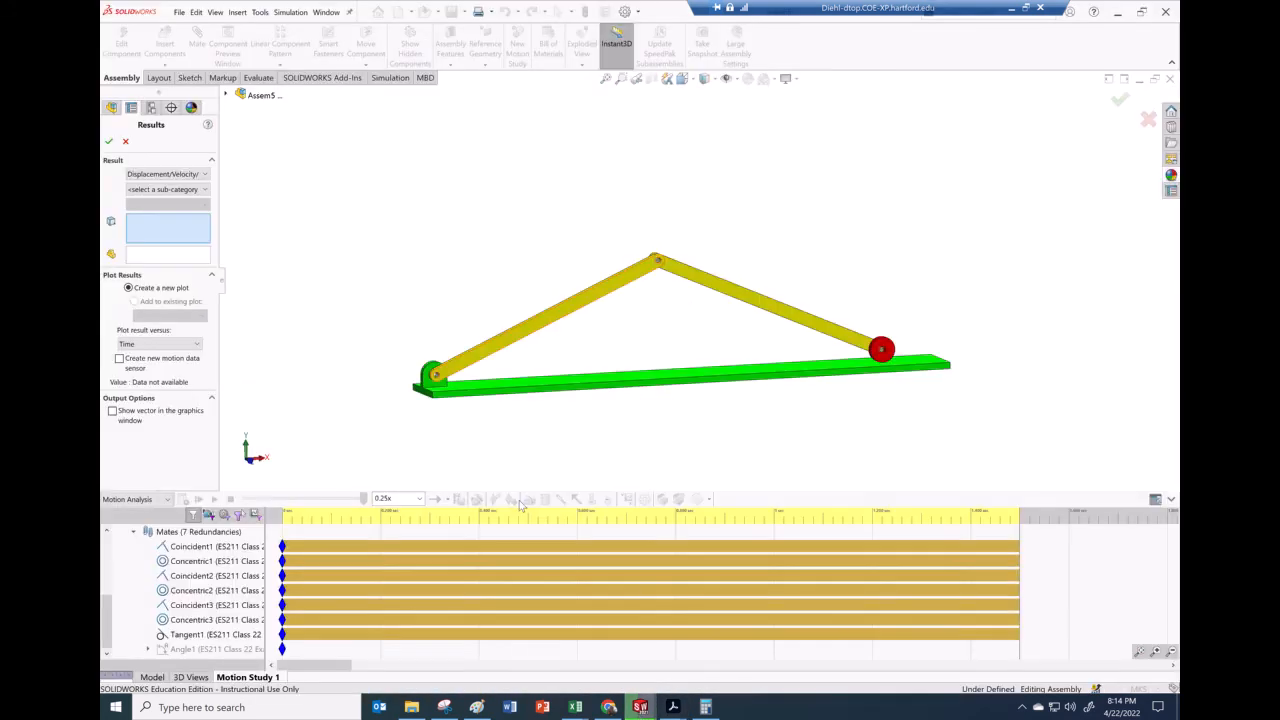
left_click(206, 176)
left_click(181, 198)
left_click(183, 190)
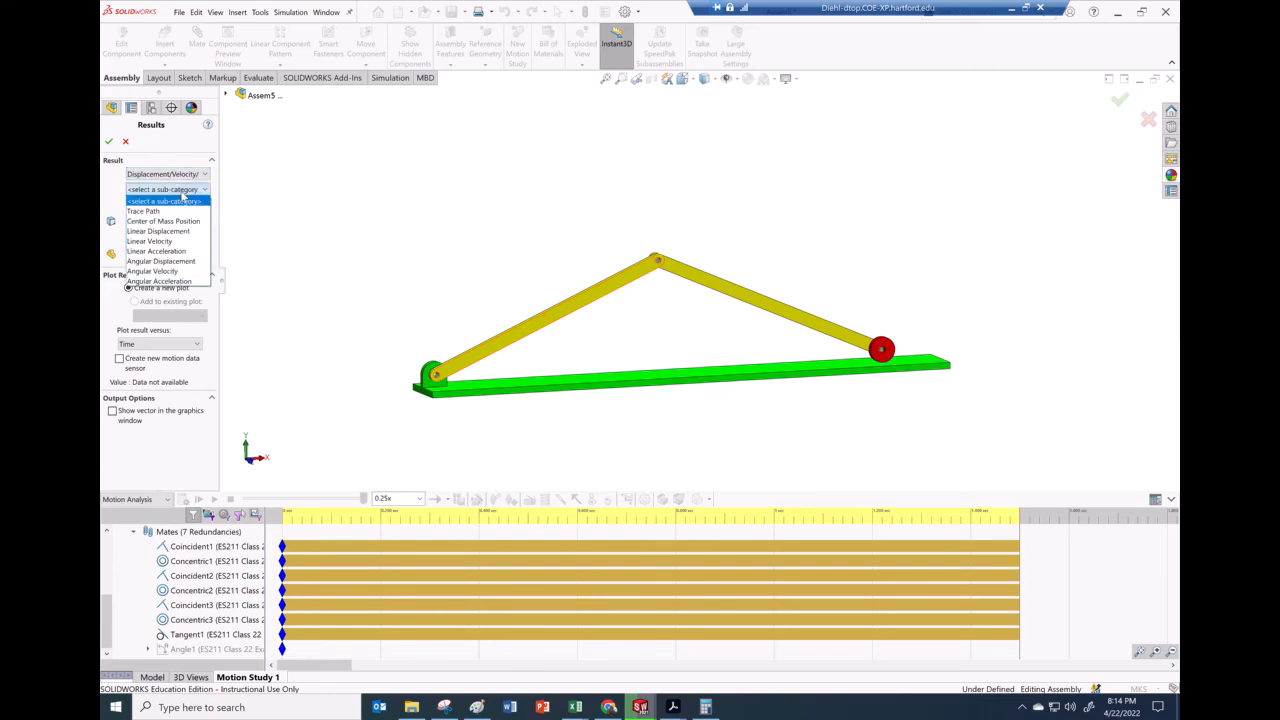
left_click(166, 262)
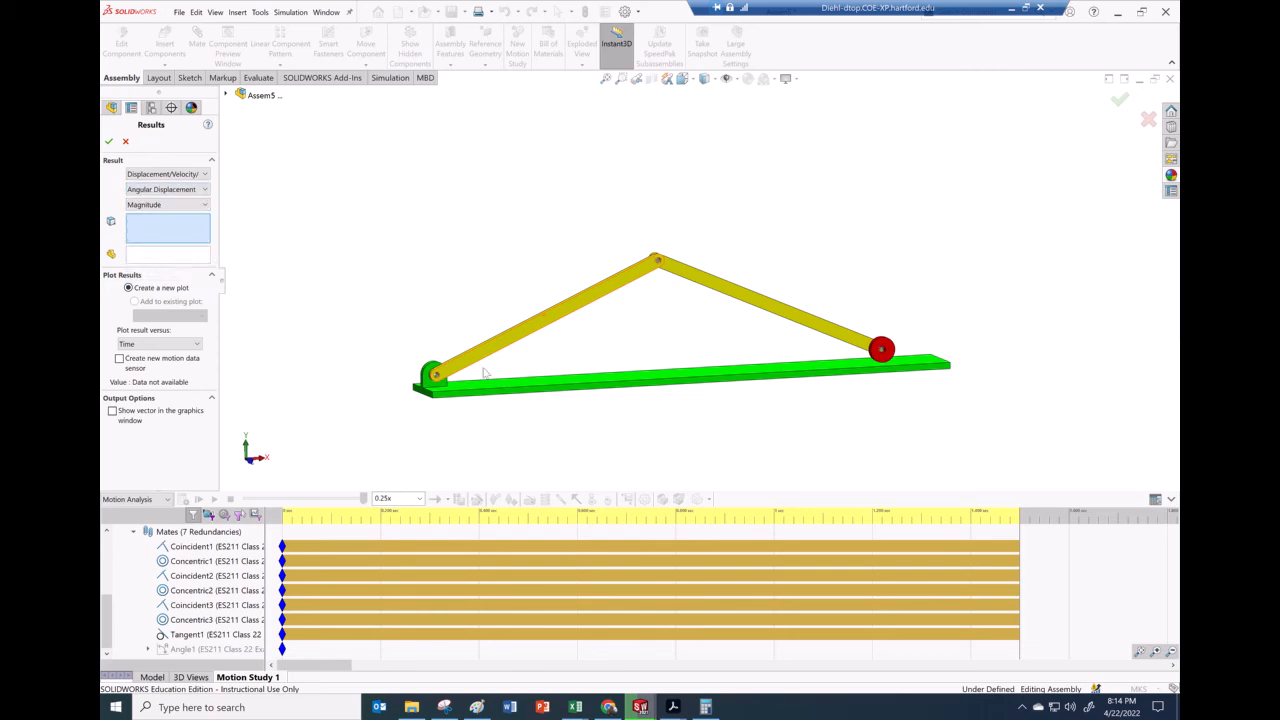
Select a face of link AB and a face of the ground bar as references and create the angular displacement plot
middle_click_drag(534, 349, 571, 363)
scroll(571, 360, "down", 2)
scroll(571, 360, "down", 3)
left_click(586, 349)
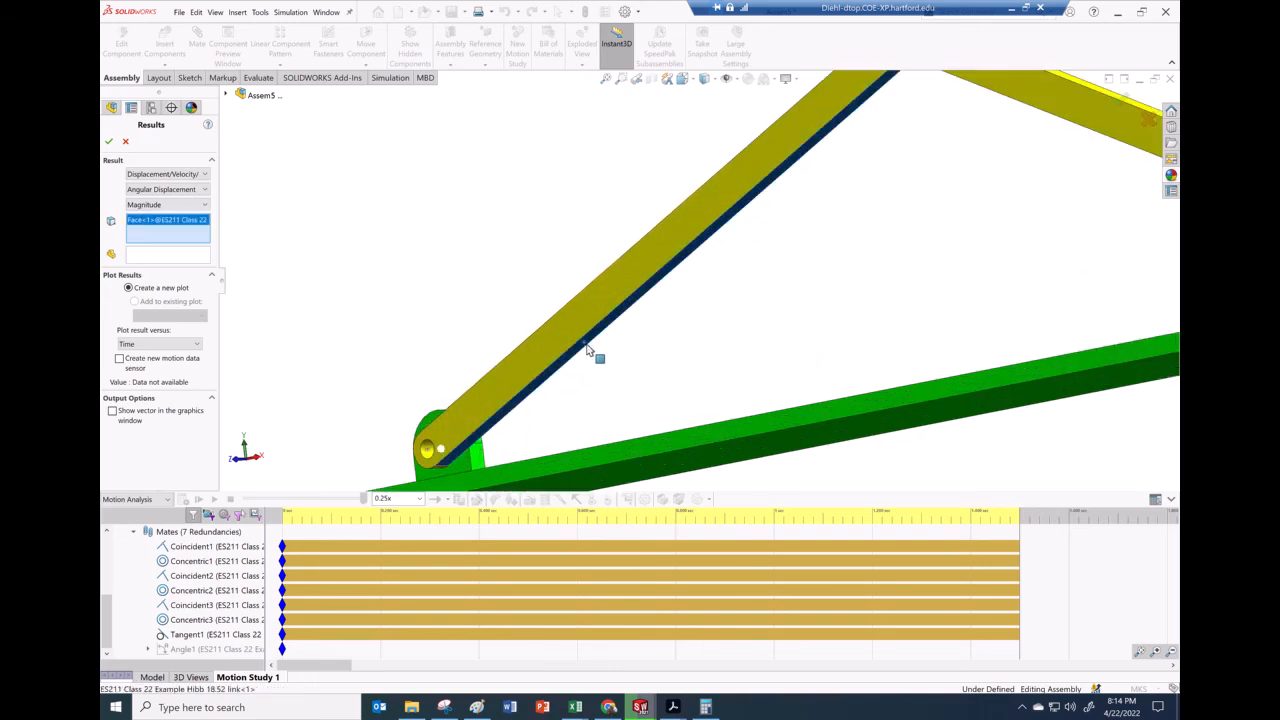
middle_click_drag(609, 380, 618, 448)
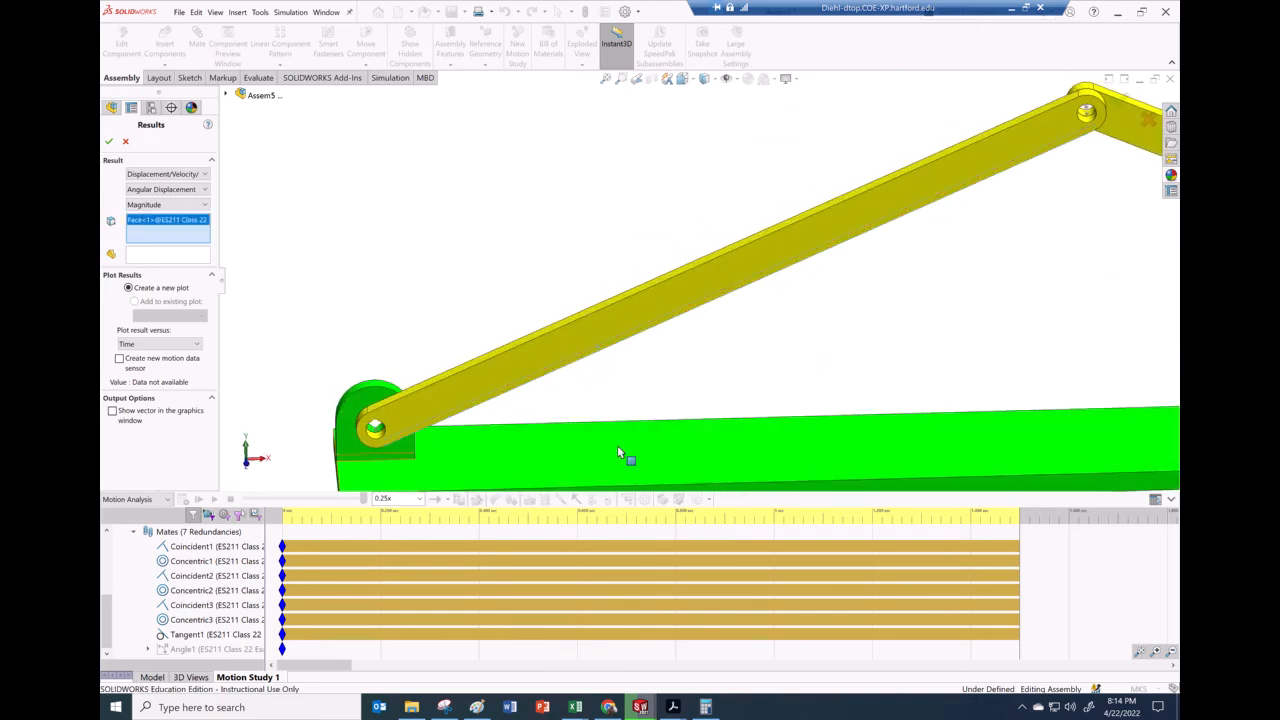
left_click(652, 455)
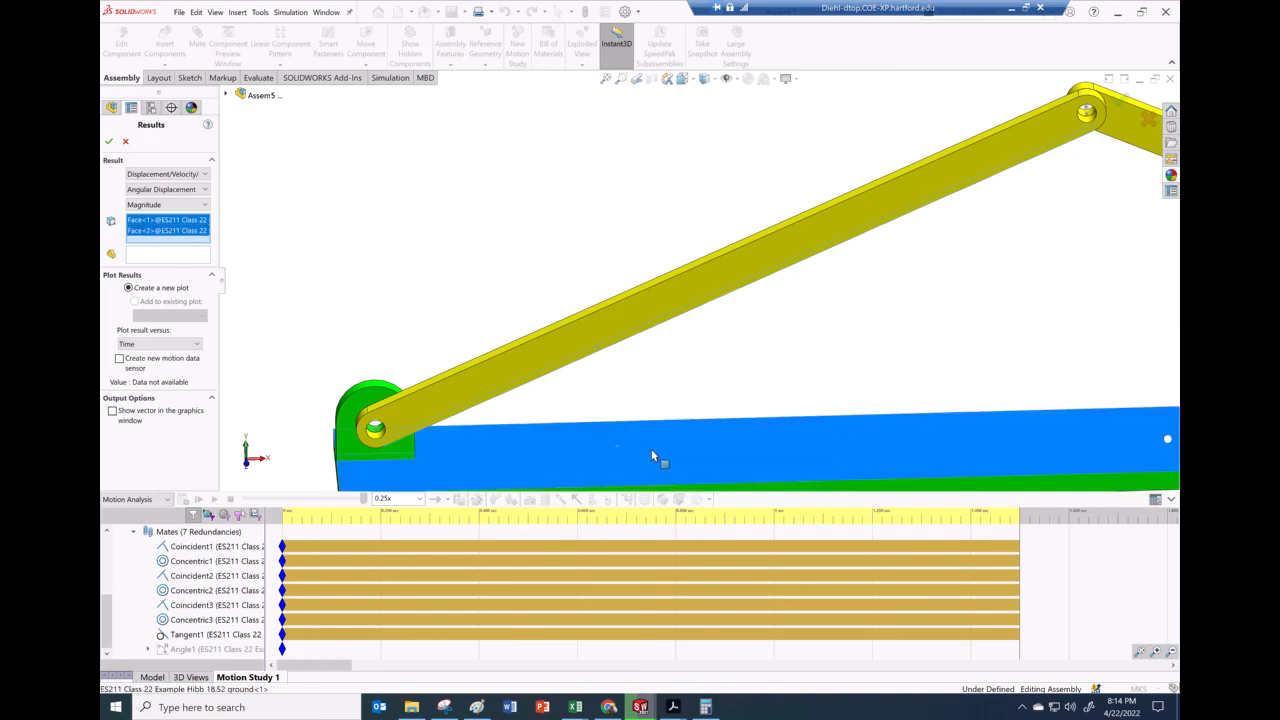
left_click(109, 141)
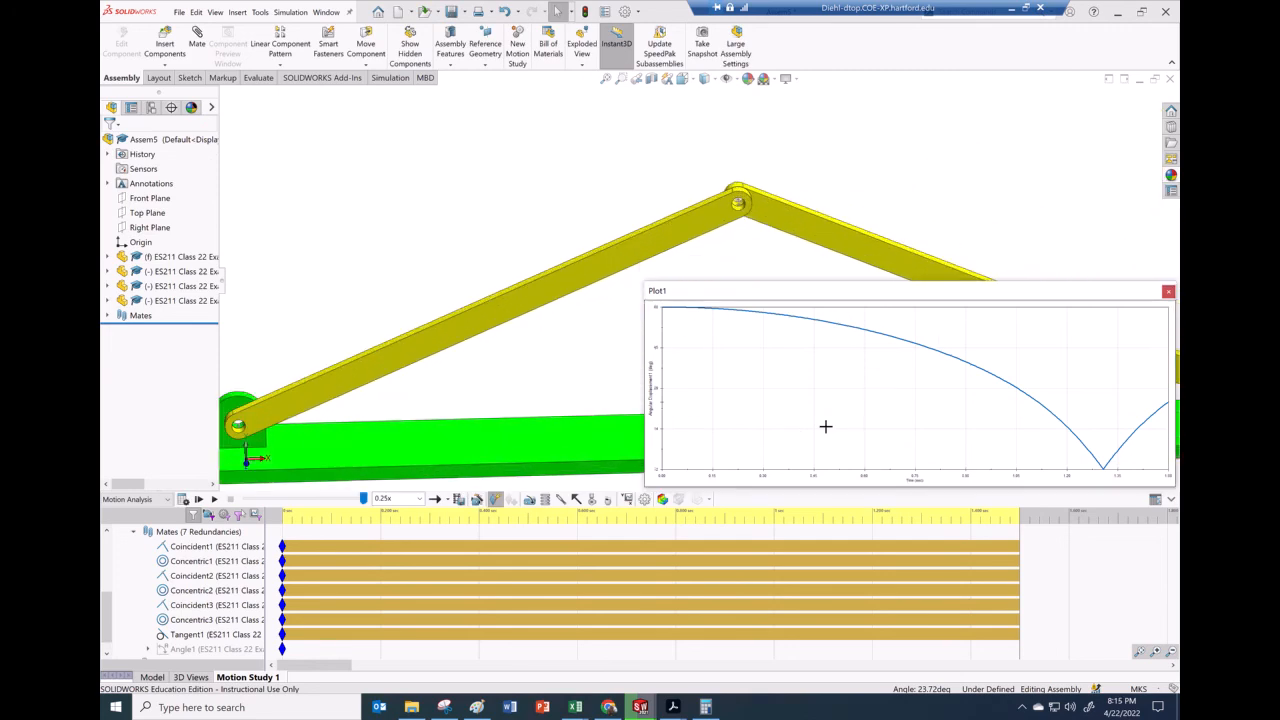
Start another result for the Z Component of Angular Velocity
scroll(598, 378, "up", 1)
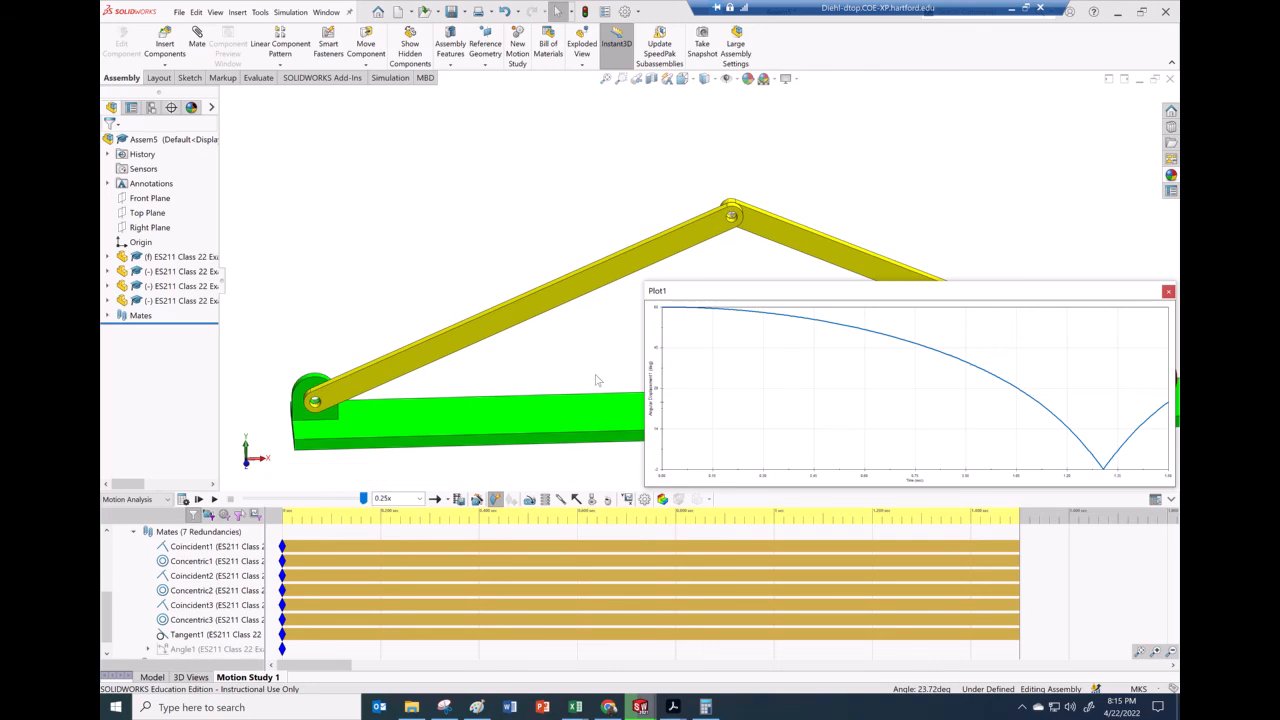
left_click(628, 498)
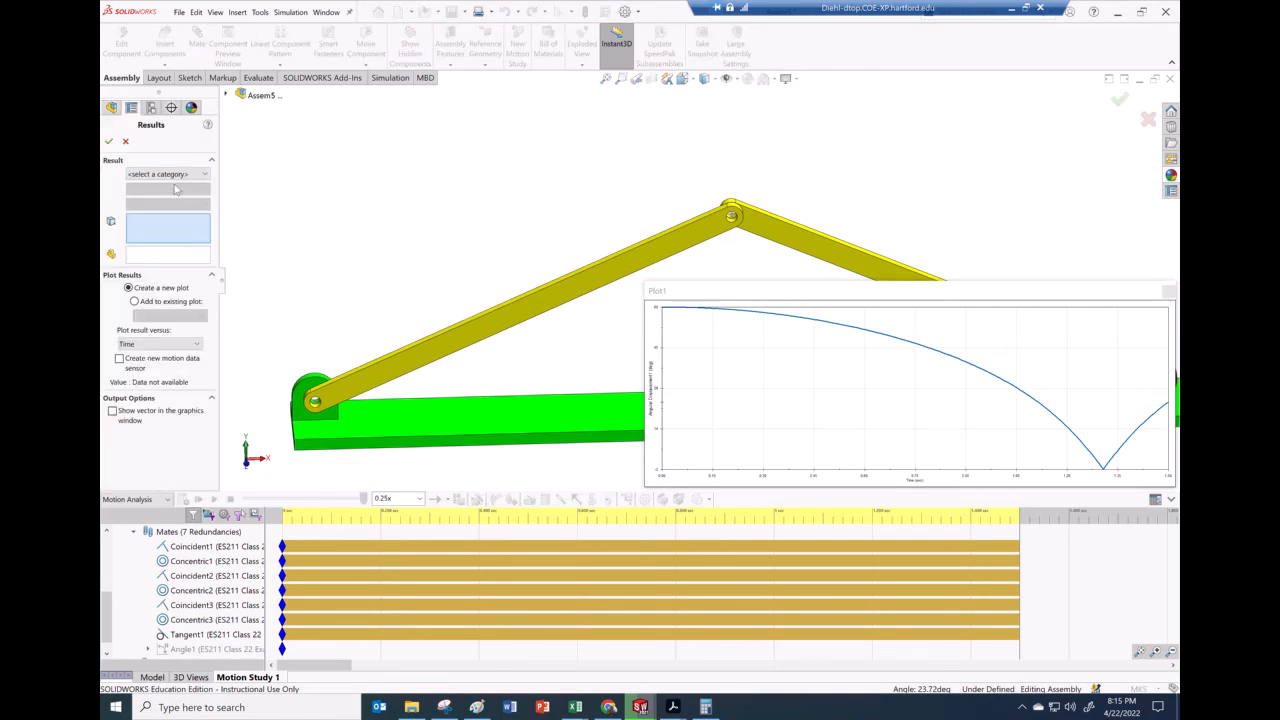
left_click(176, 175)
left_click(174, 196)
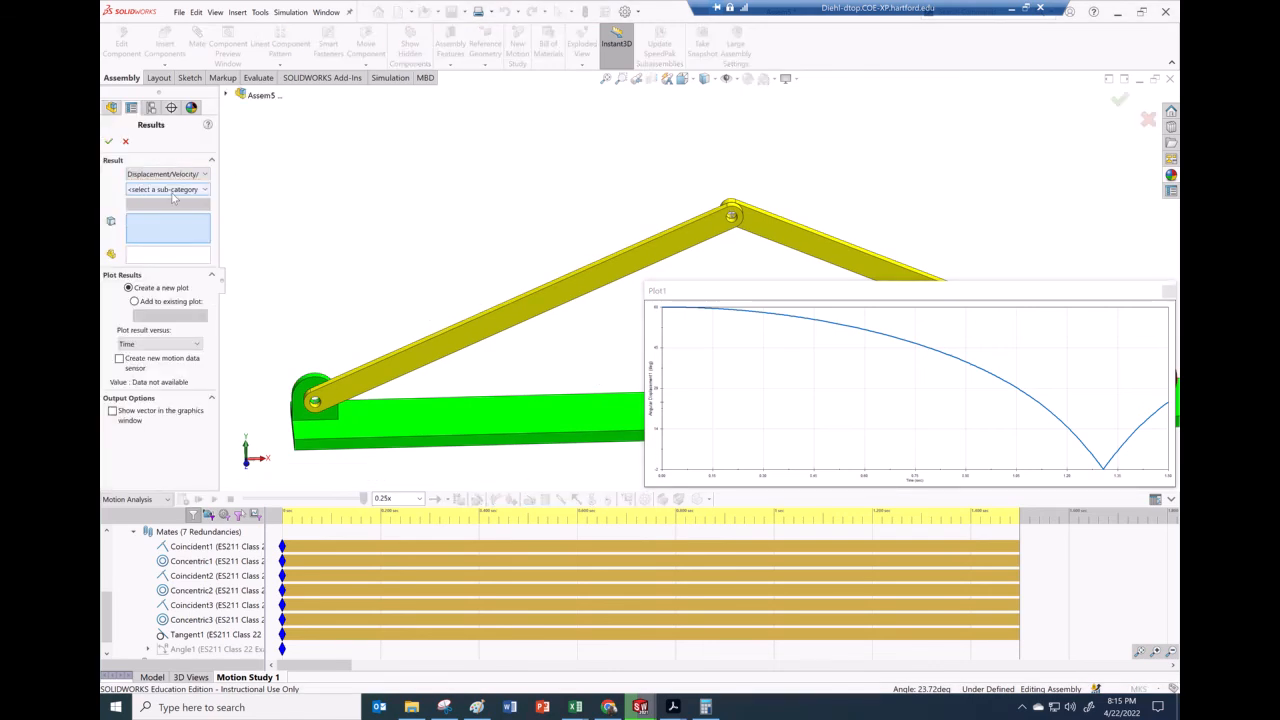
left_click(172, 190)
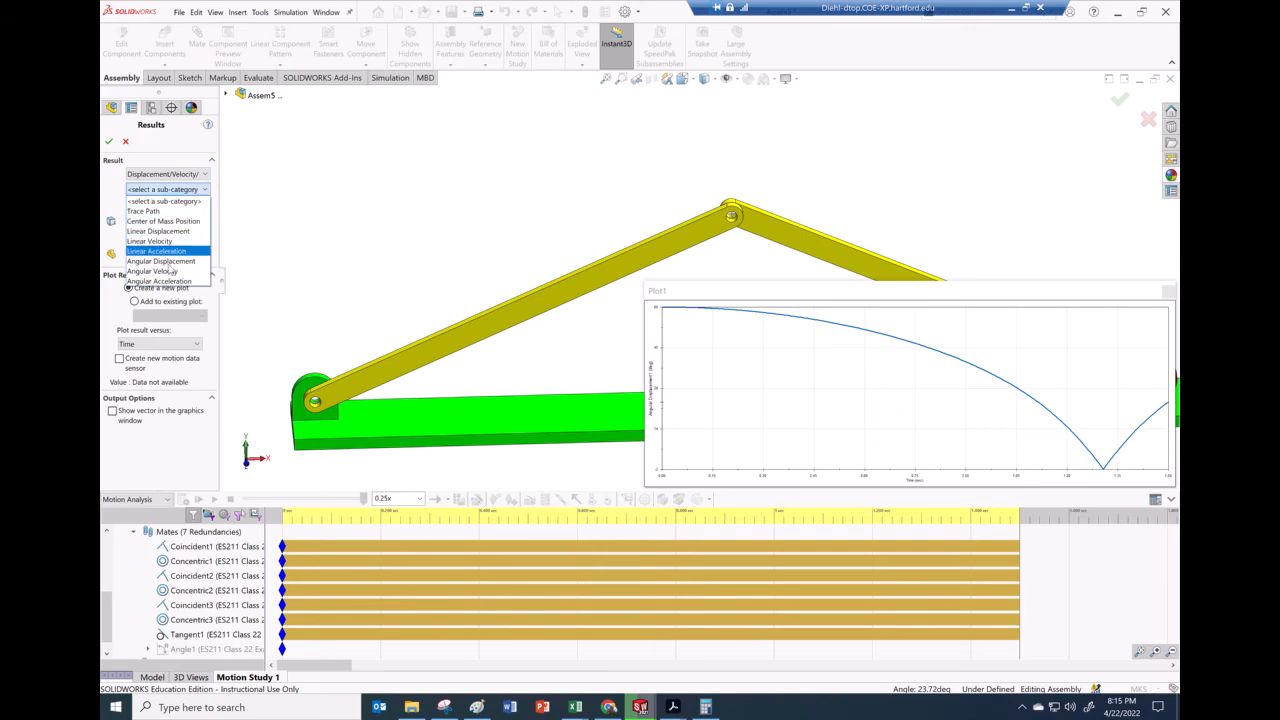
left_click(170, 272)
left_click(170, 205)
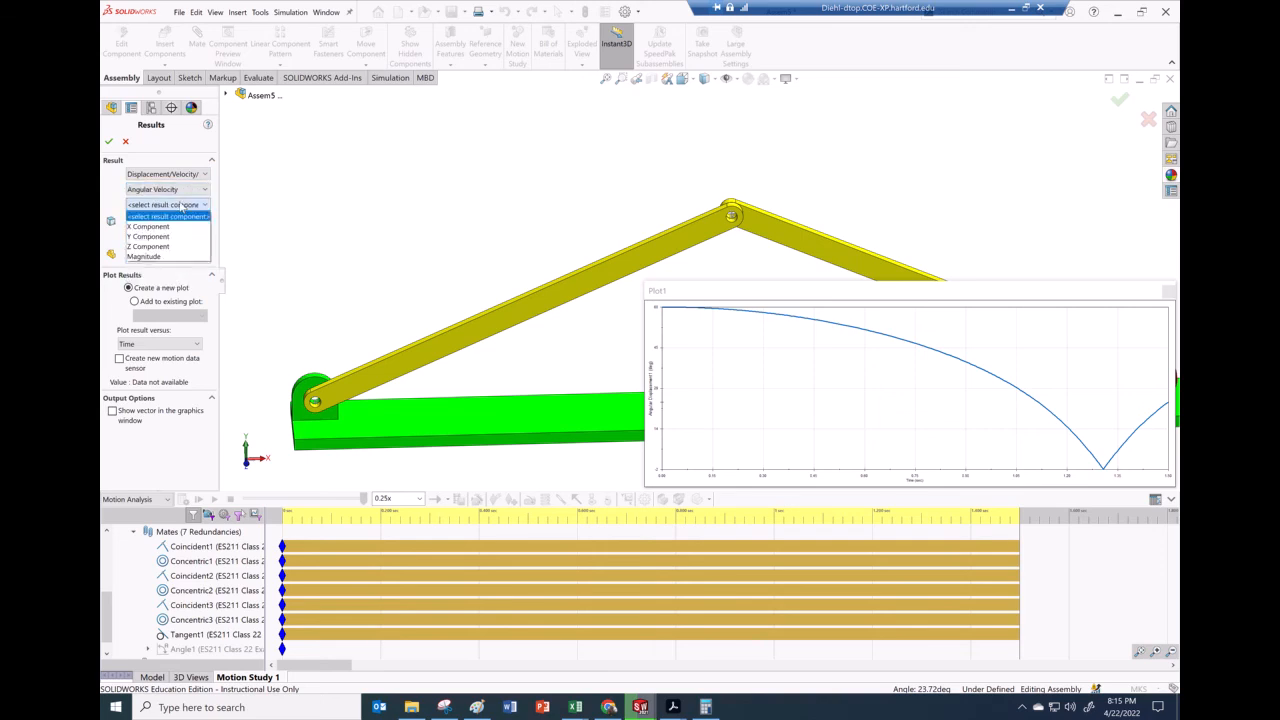
left_click(160, 247)
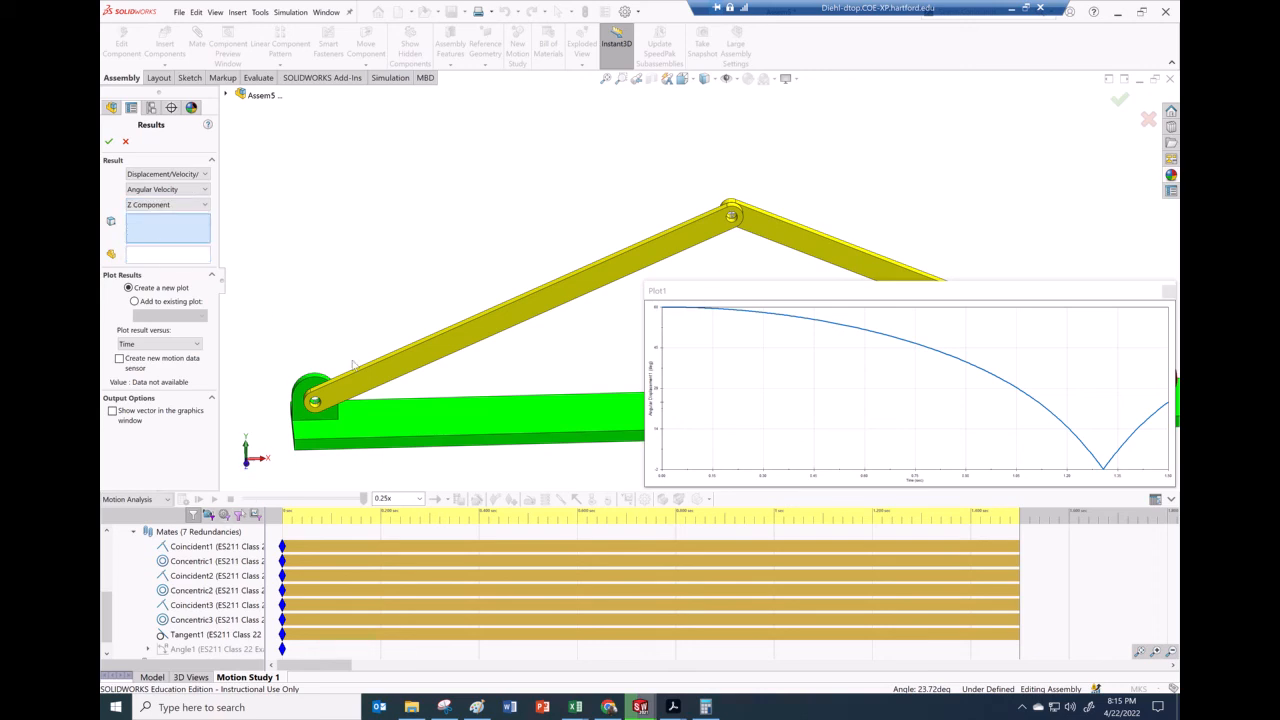
Select link AB's face and add the angular velocity result to the existing Plot1
left_click(395, 370)
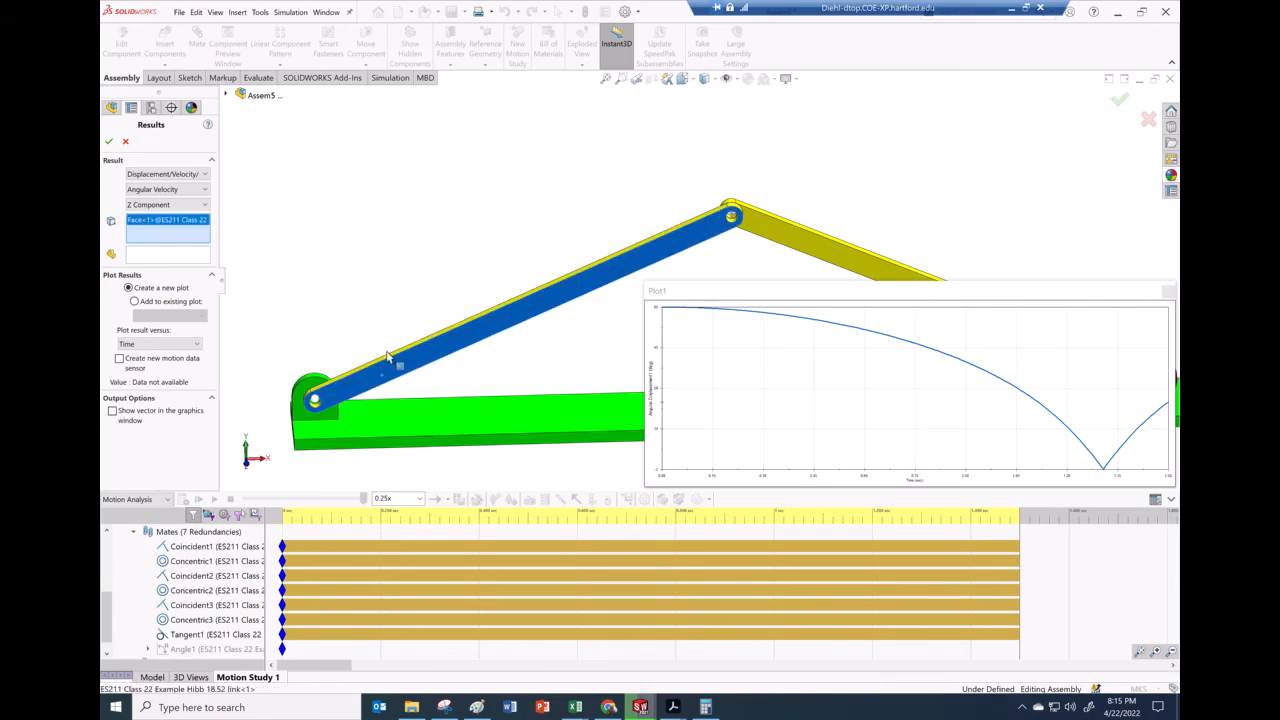
left_click(142, 303)
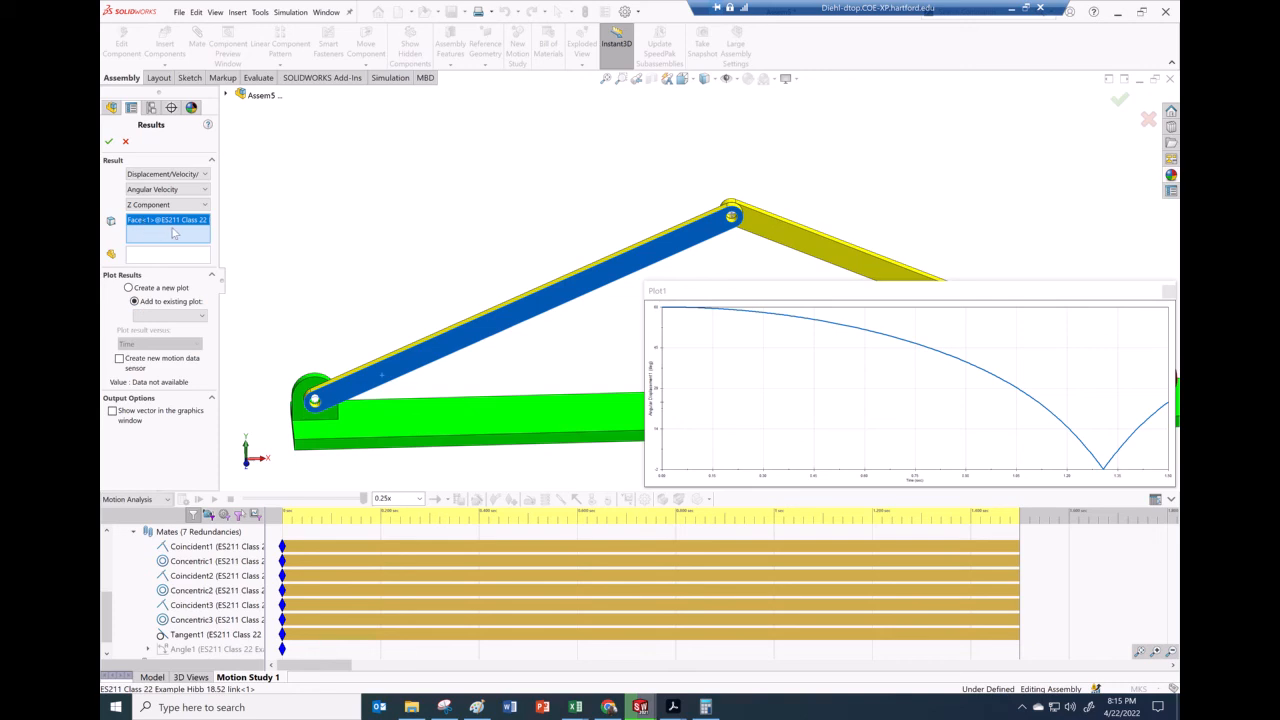
right_click(174, 233)
left_click(181, 231)
middle_click_drag(392, 362, 362, 325)
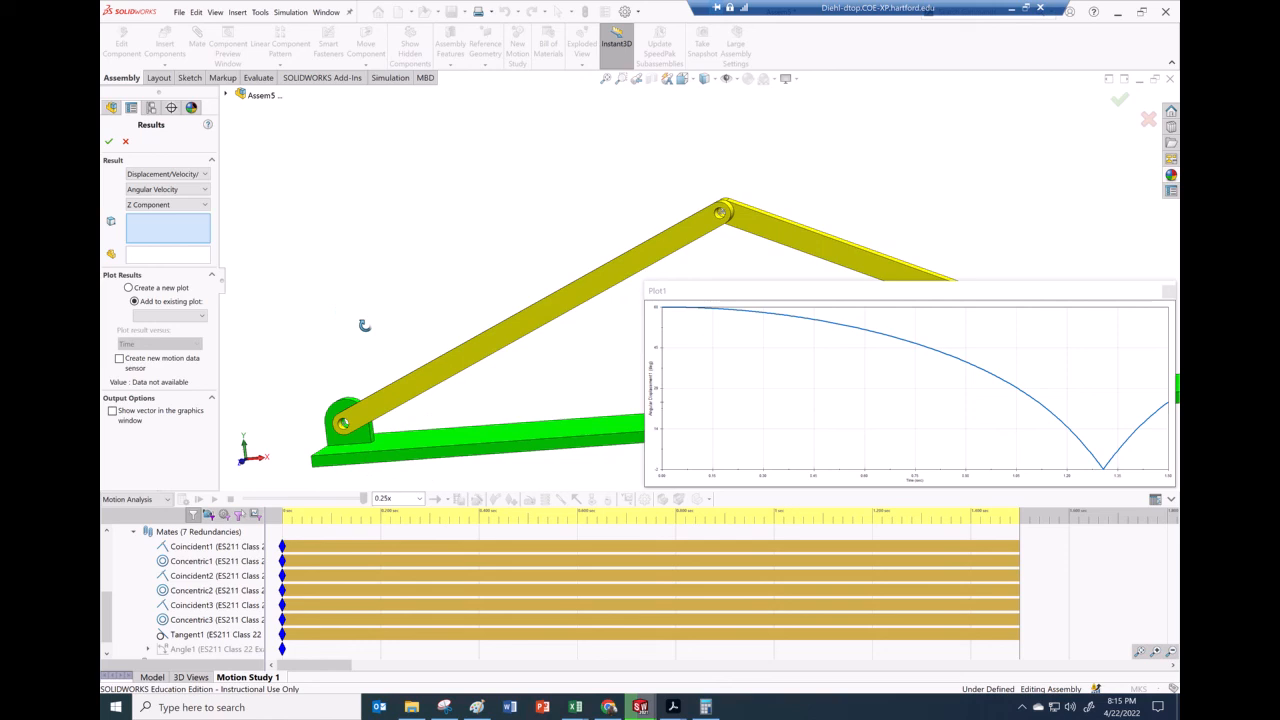
left_click(421, 379)
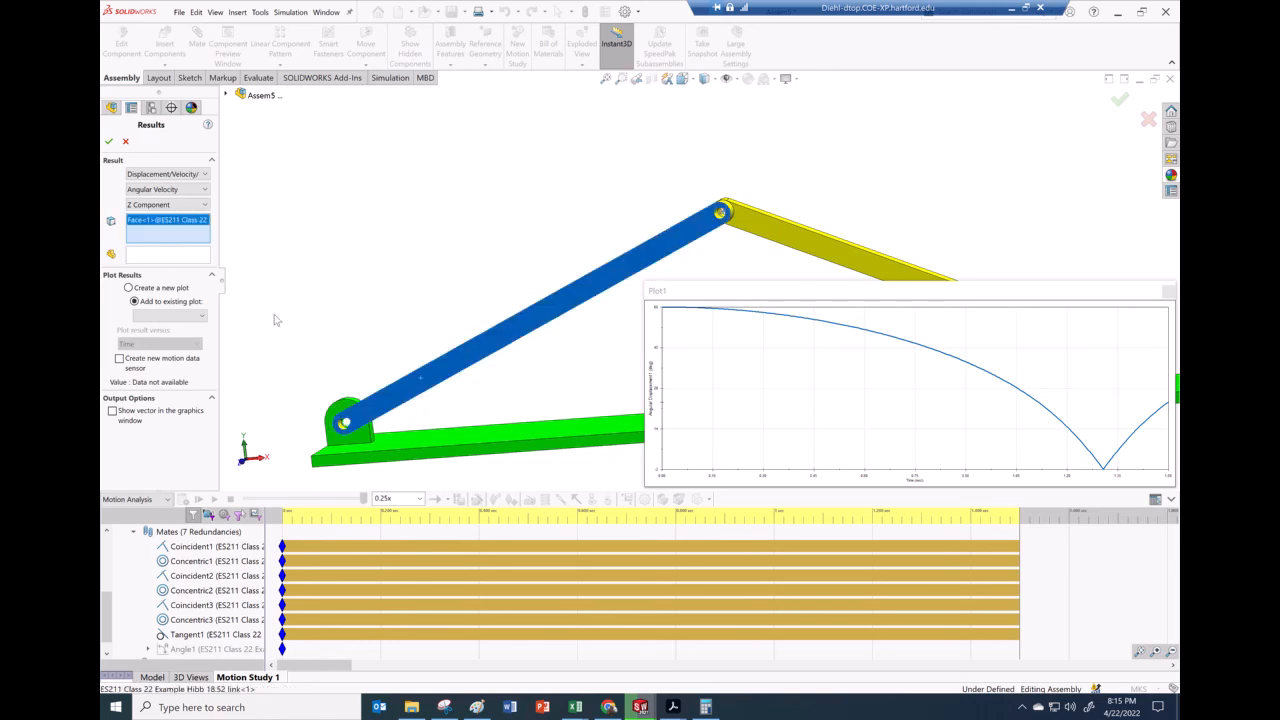
left_click(160, 316)
left_click(150, 328)
left_click(109, 141)
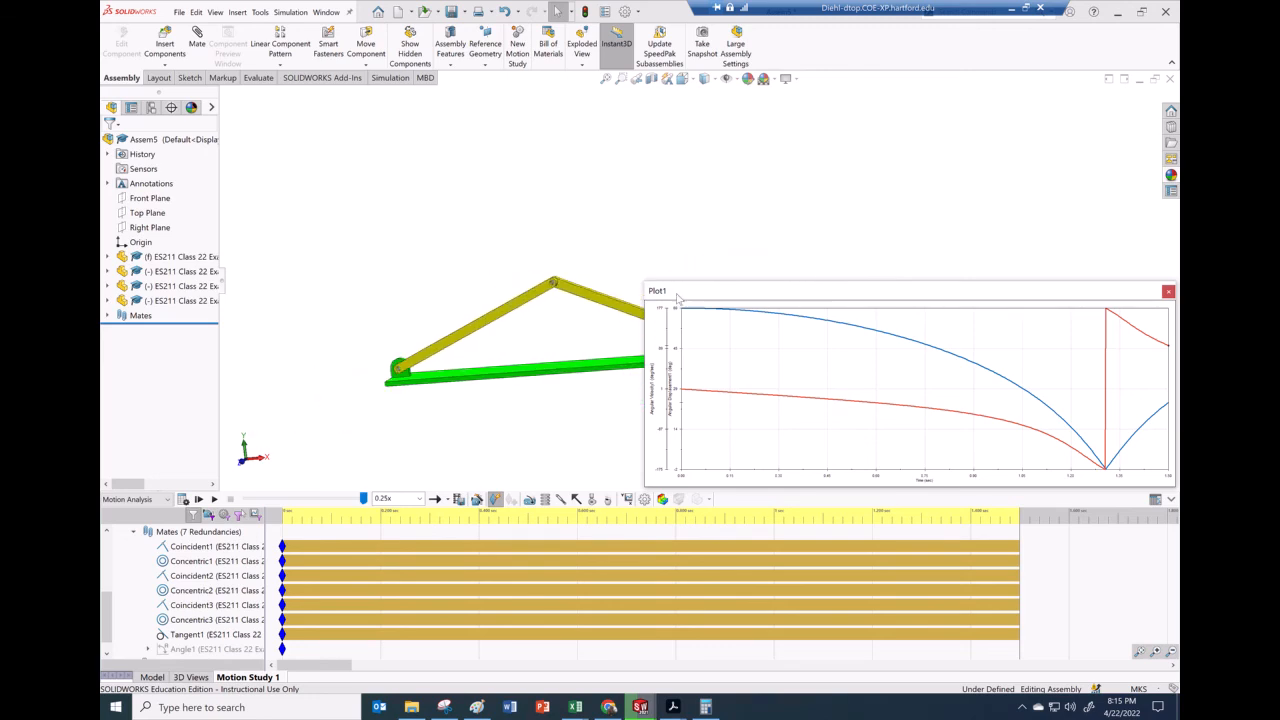
Expand the Results in the motion tree and export Plot1 to a spreadsheet
left_click_drag(646, 311, 805, 390)
middle_click_drag(753, 382, 750, 389)
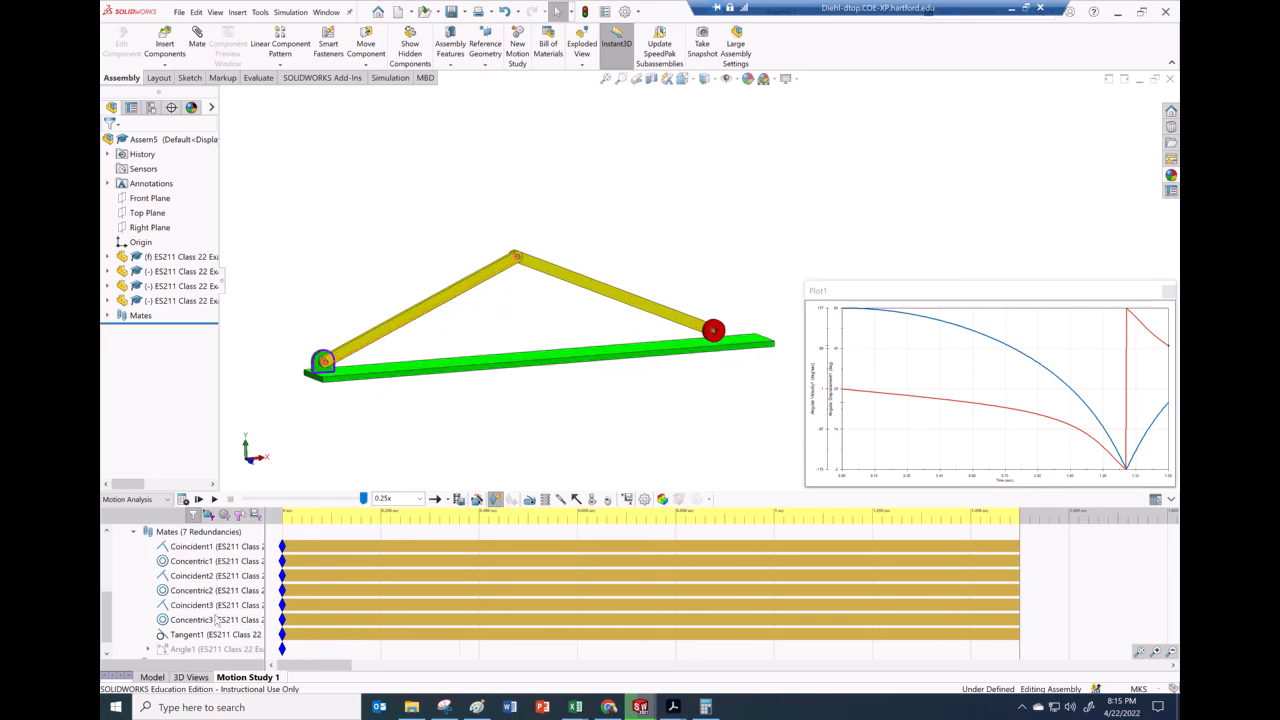
left_click(108, 654)
left_click(134, 650)
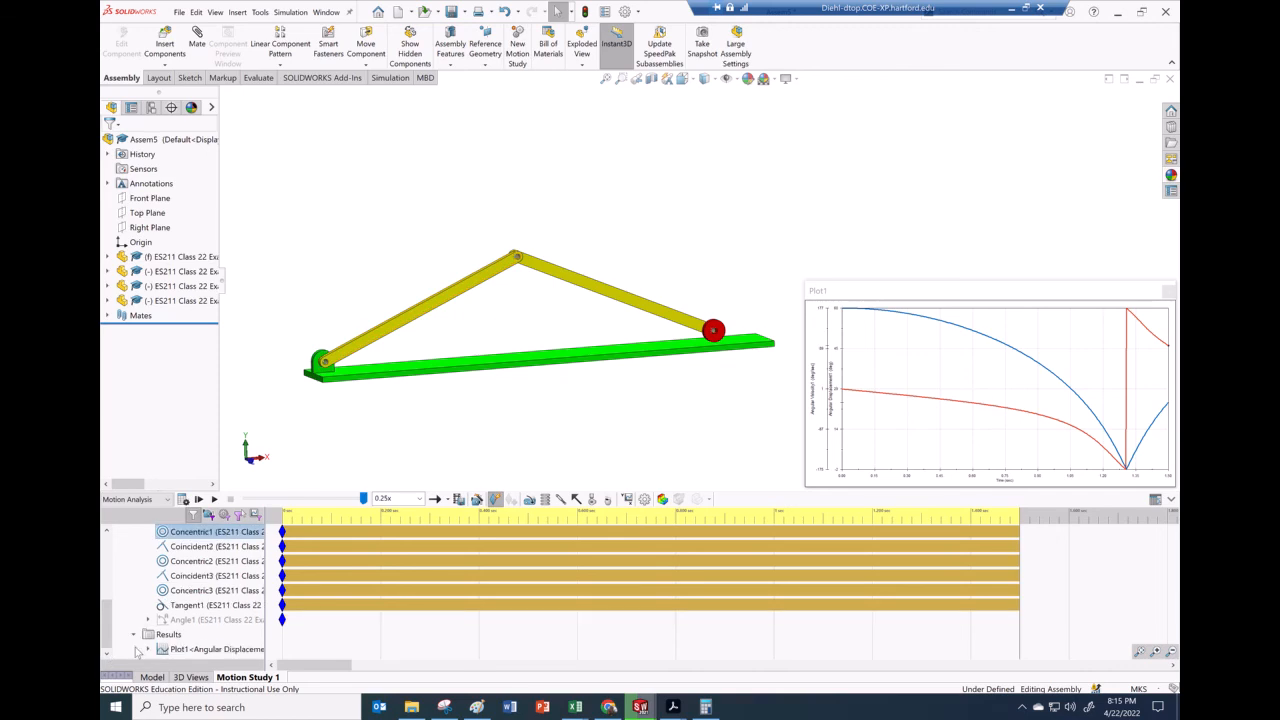
left_click(148, 650)
right_click(162, 606)
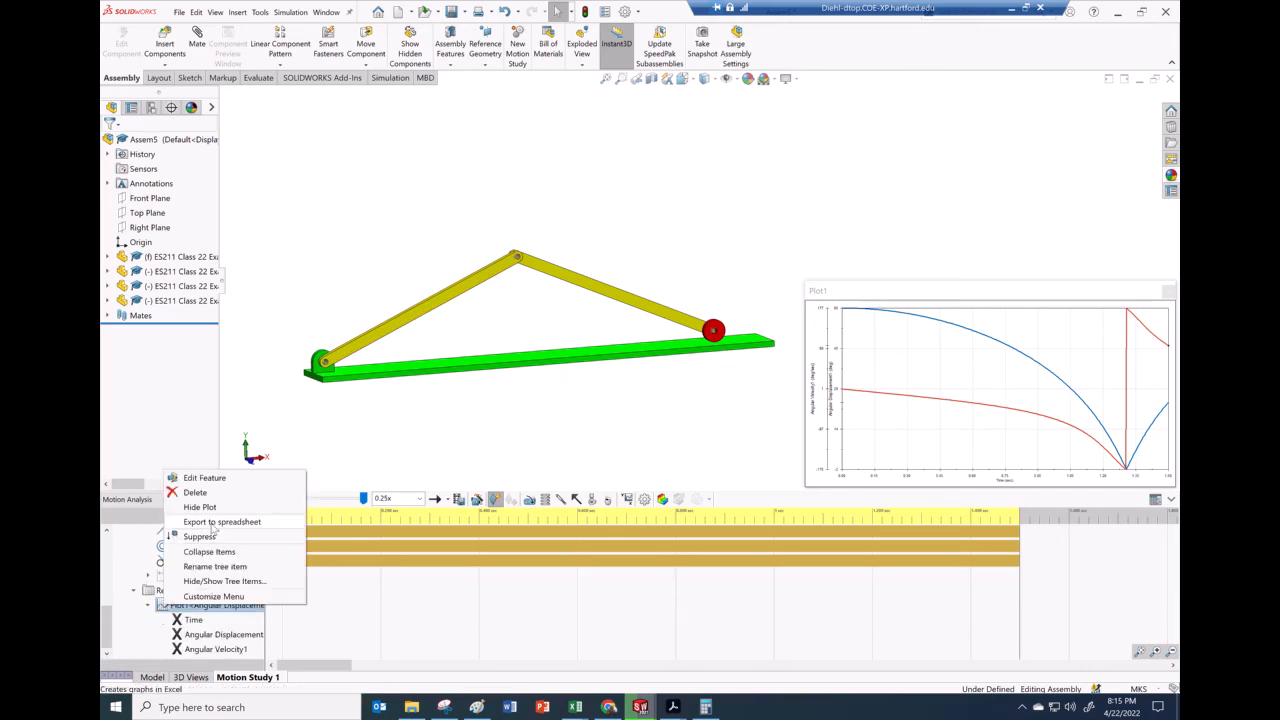
left_click(213, 522)
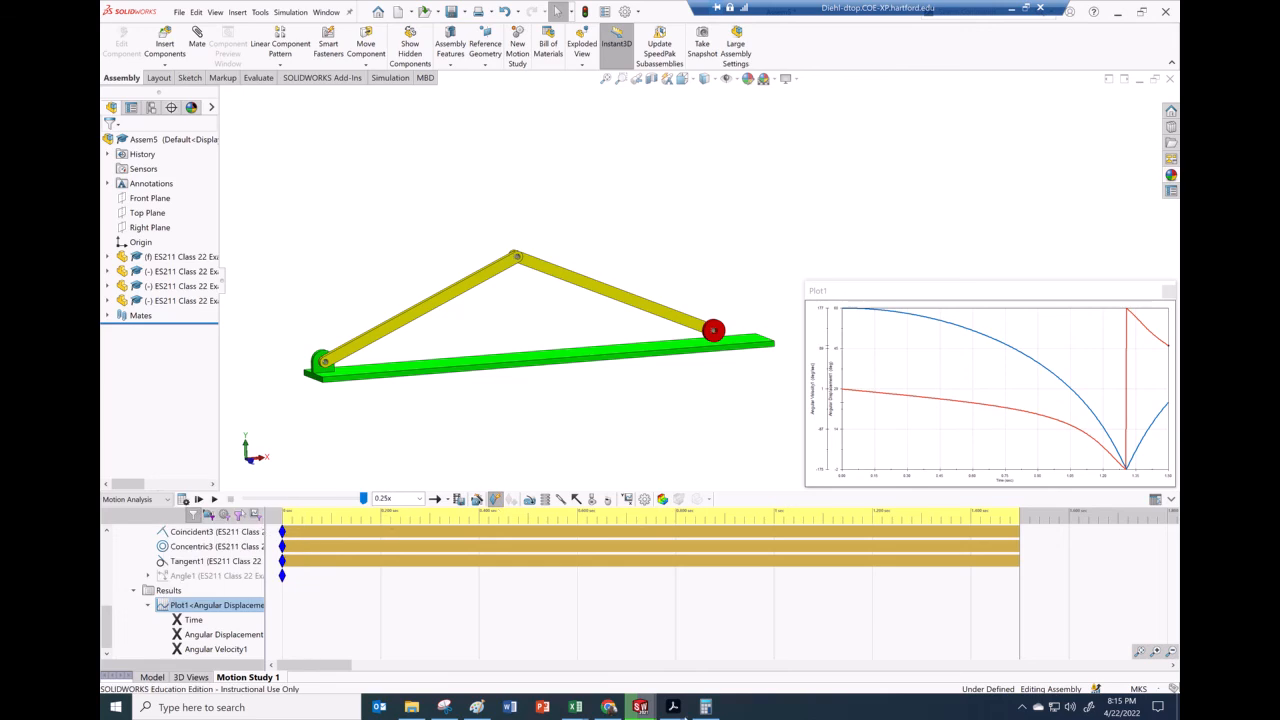
Switch to Excel and select the exported angular displacement and angular velocity columns on Sheet1
left_click(575, 707)
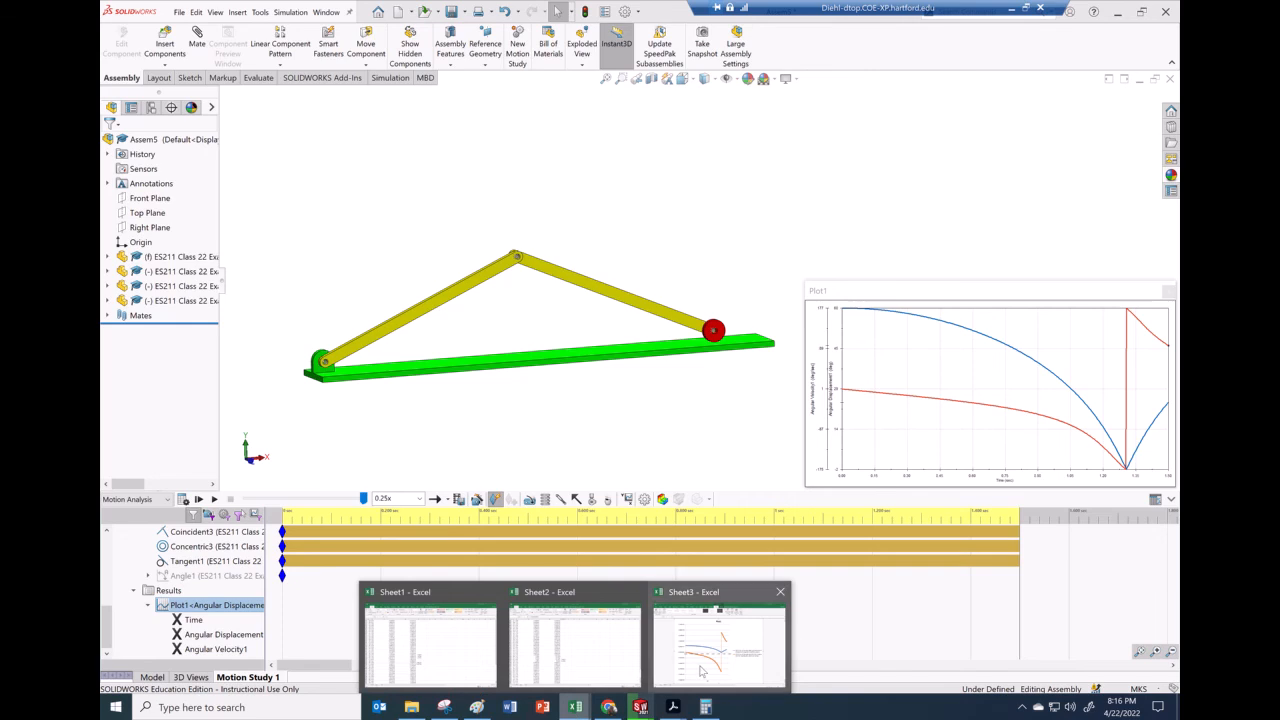
left_click(701, 672)
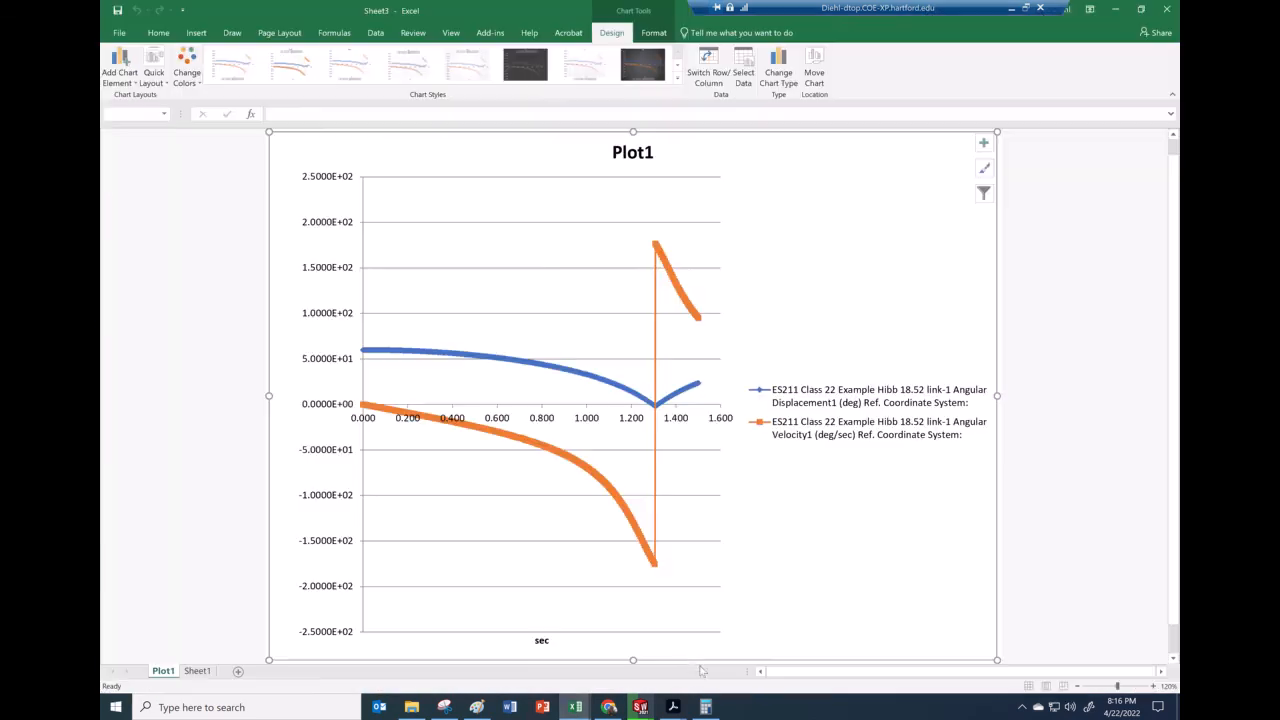
left_click(197, 671)
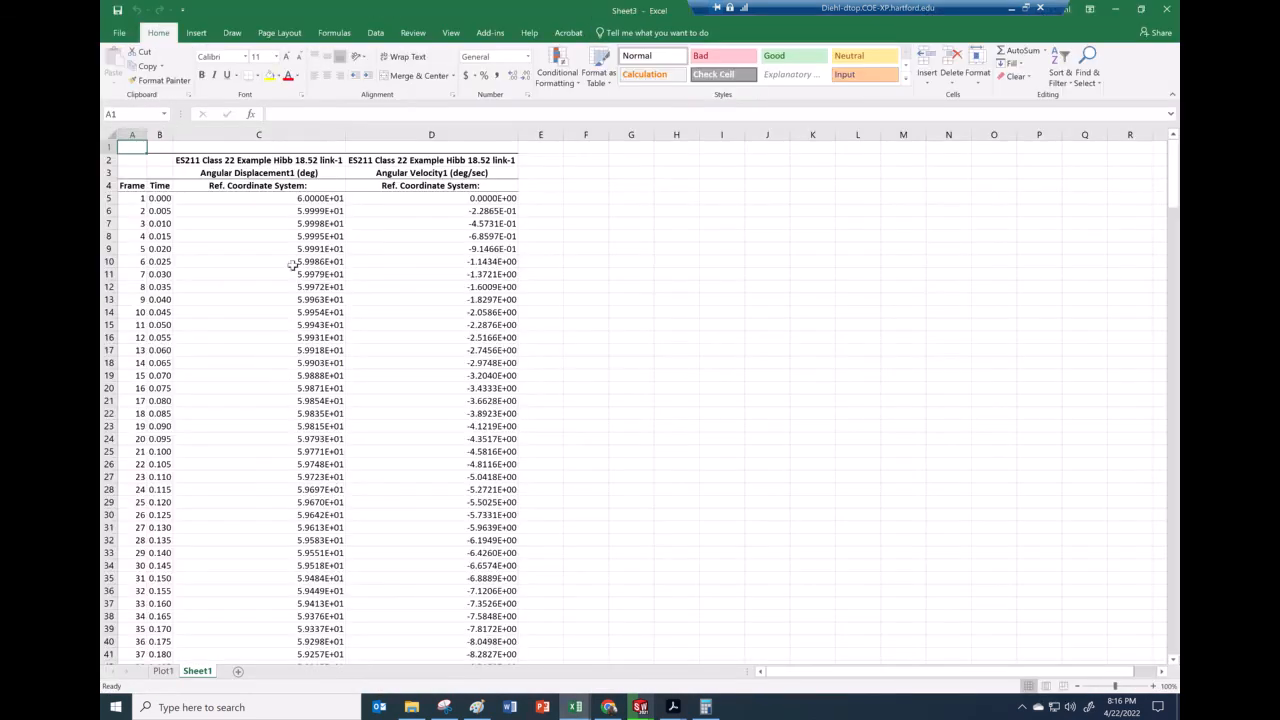
left_click_drag(311, 197, 440, 703)
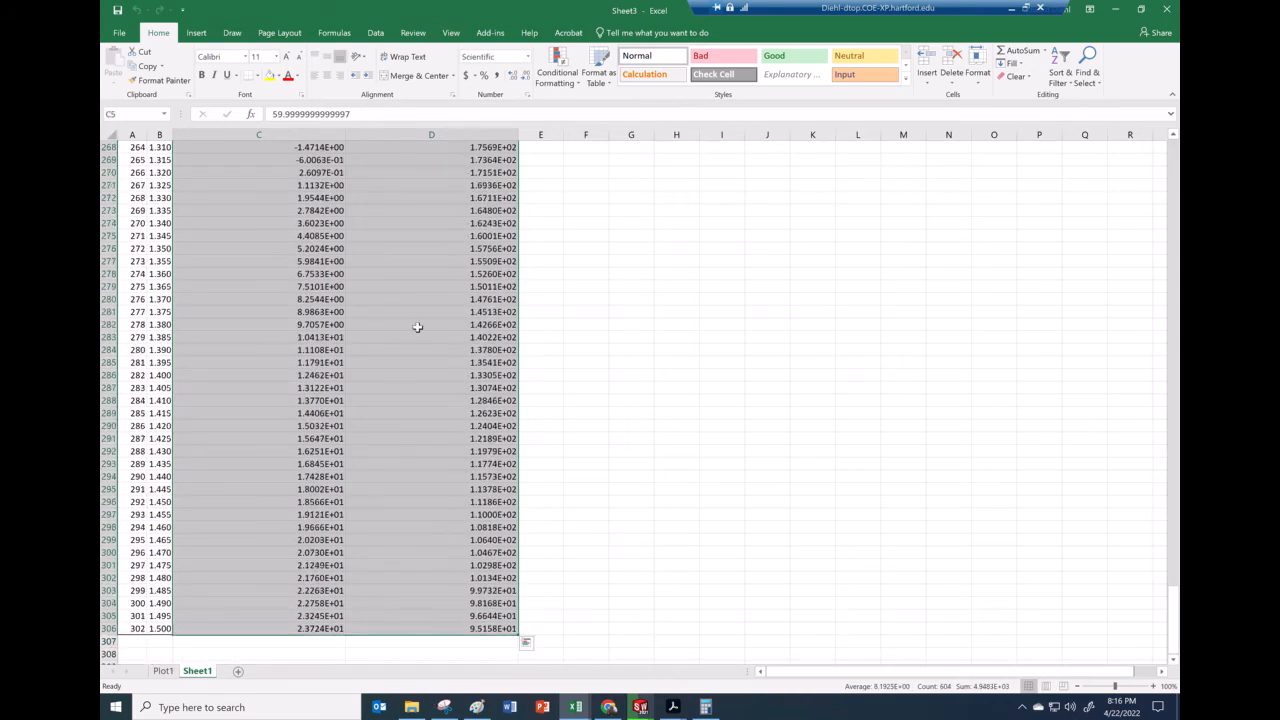
Format the selected displacement and velocity columns as Number with 4 decimal places
left_click(528, 95)
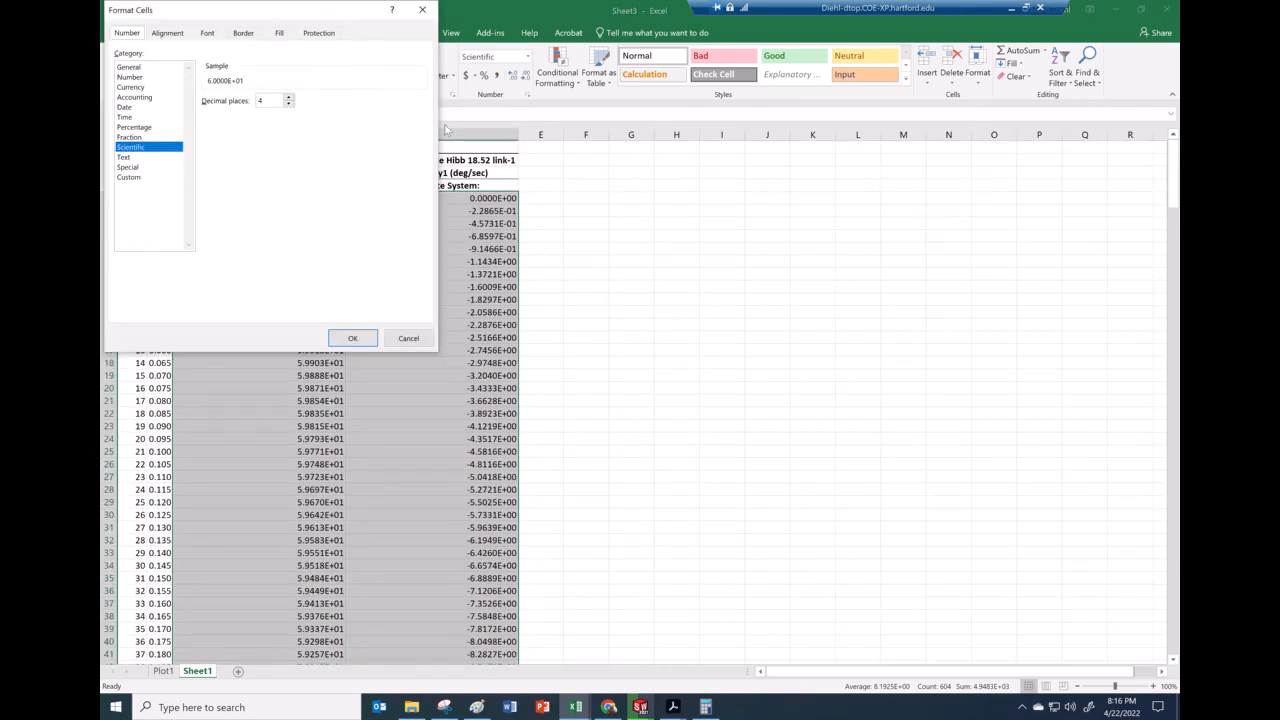
left_click(130, 77)
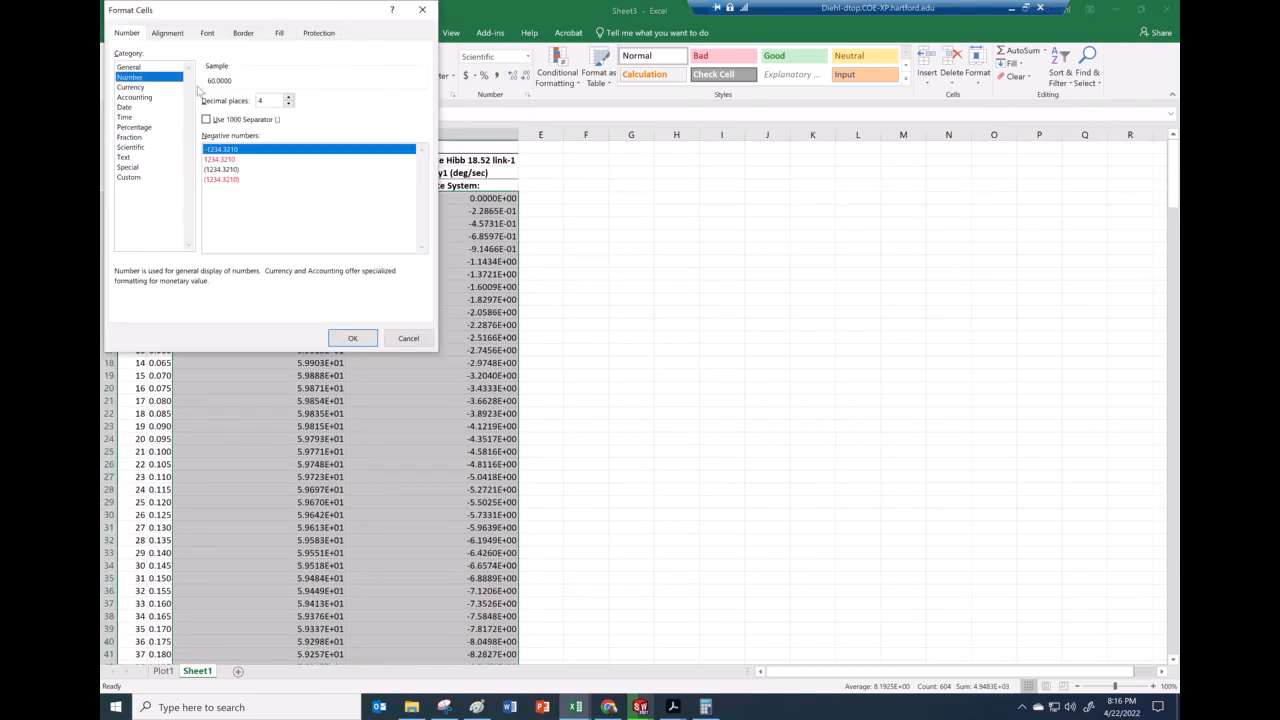
left_click(352, 338)
left_click(330, 401)
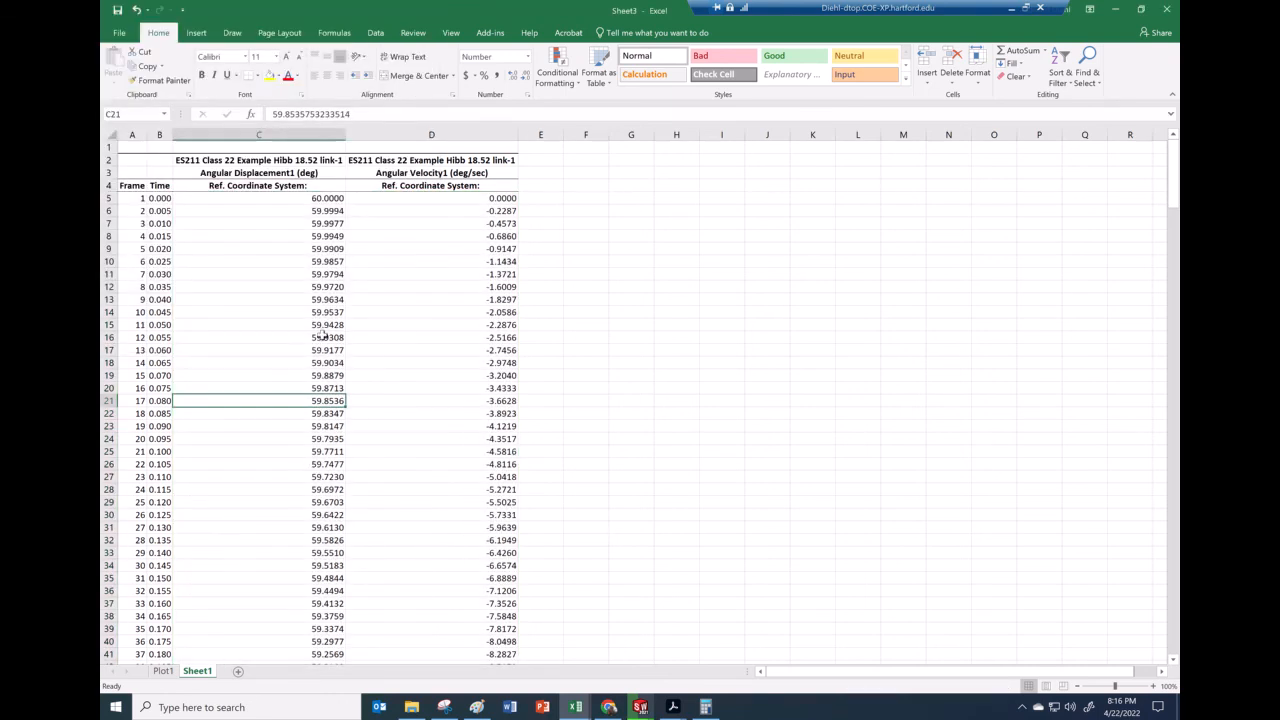
Highlight in yellow the displacement and velocity cells for times 1.295 s and 1.300 s, where the displacement passes zero
scroll(285, 416, "down", 13)
scroll(281, 421, "down", 20)
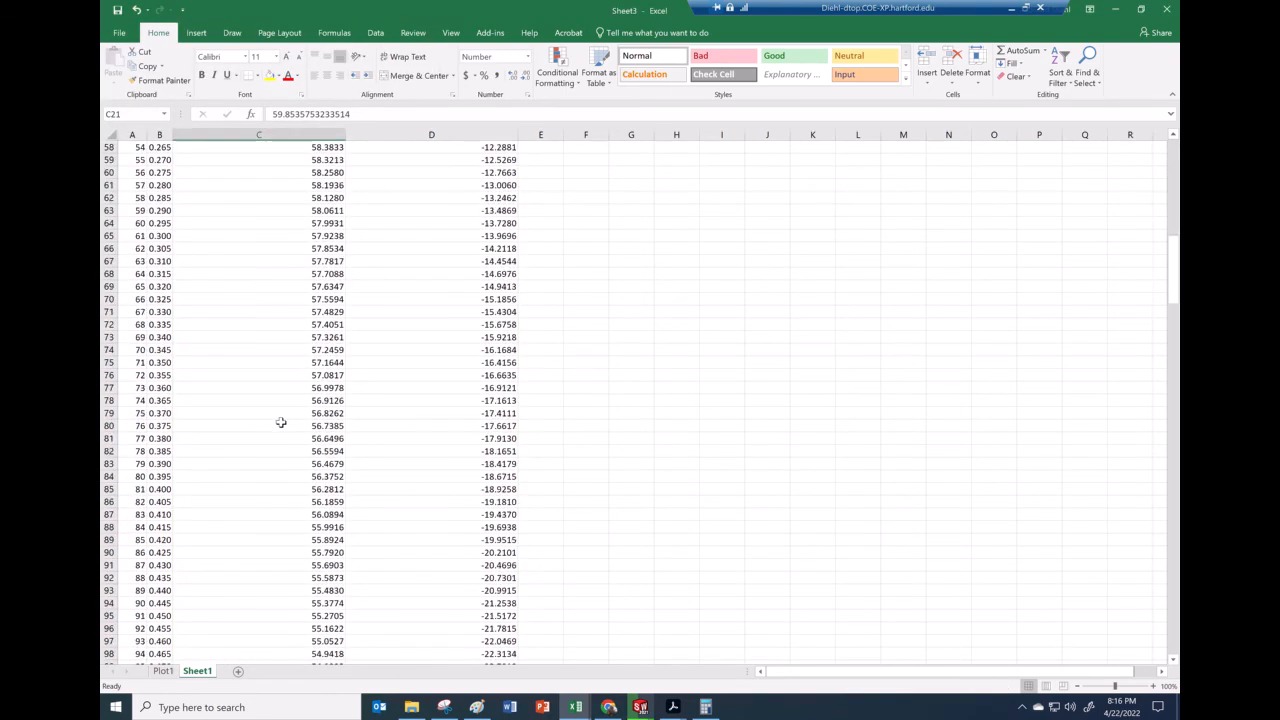
scroll(280, 423, "down", 20)
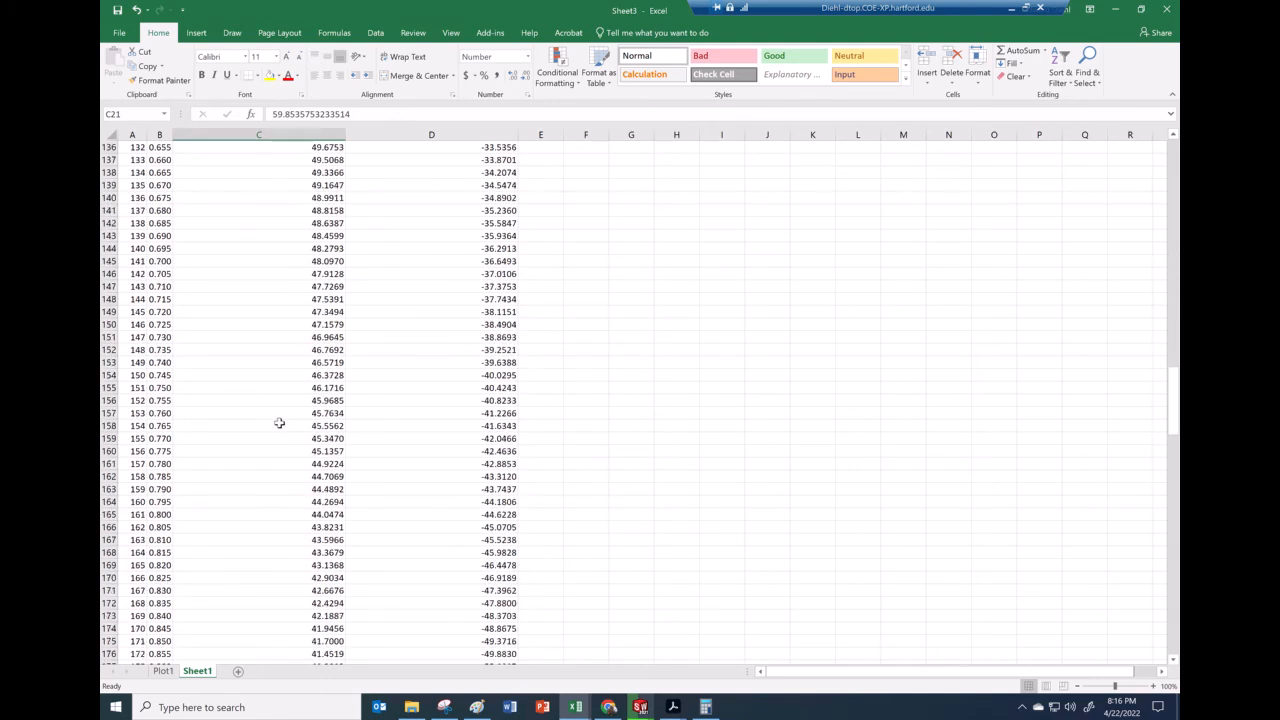
scroll(279, 421, "down", 16)
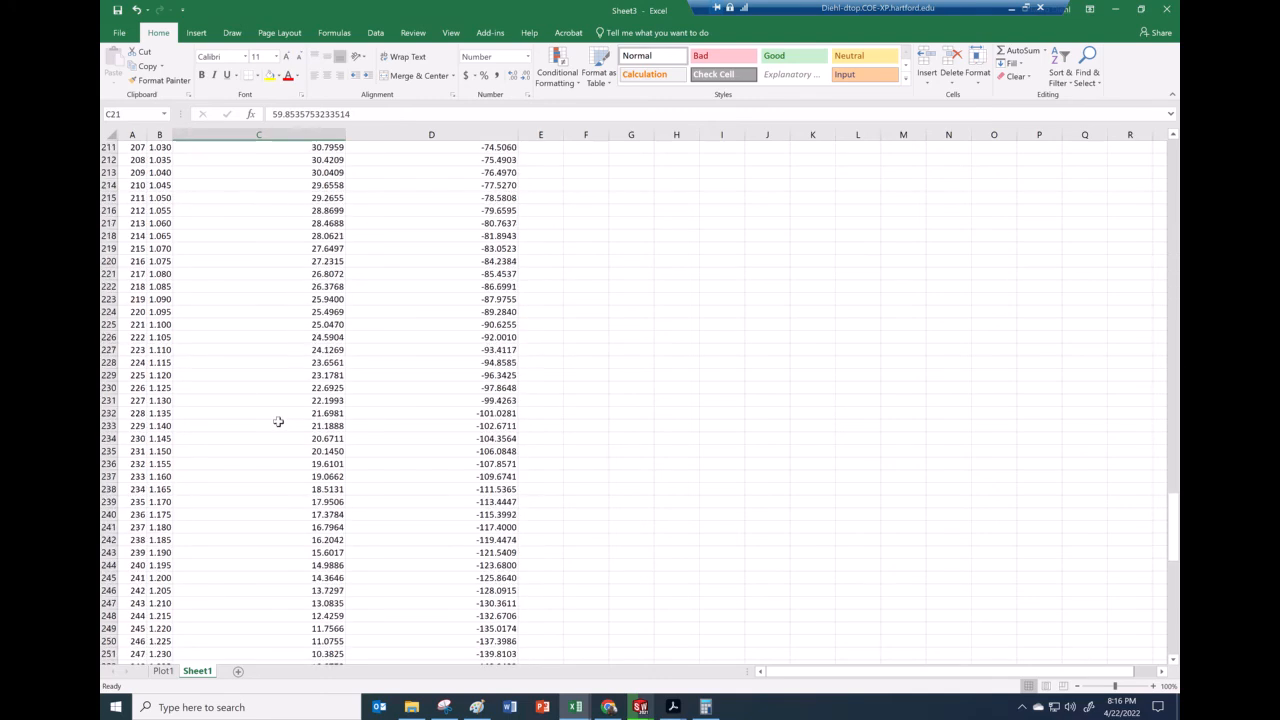
scroll(278, 422, "down", 1)
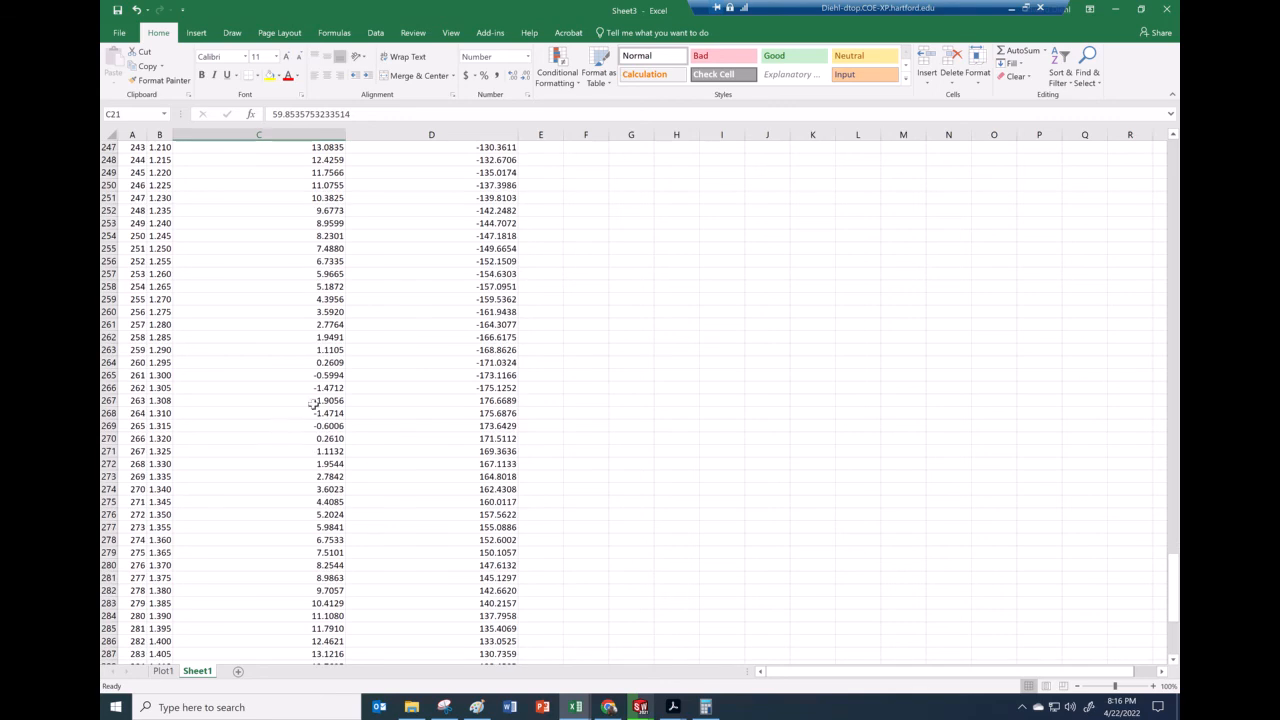
left_click(332, 363)
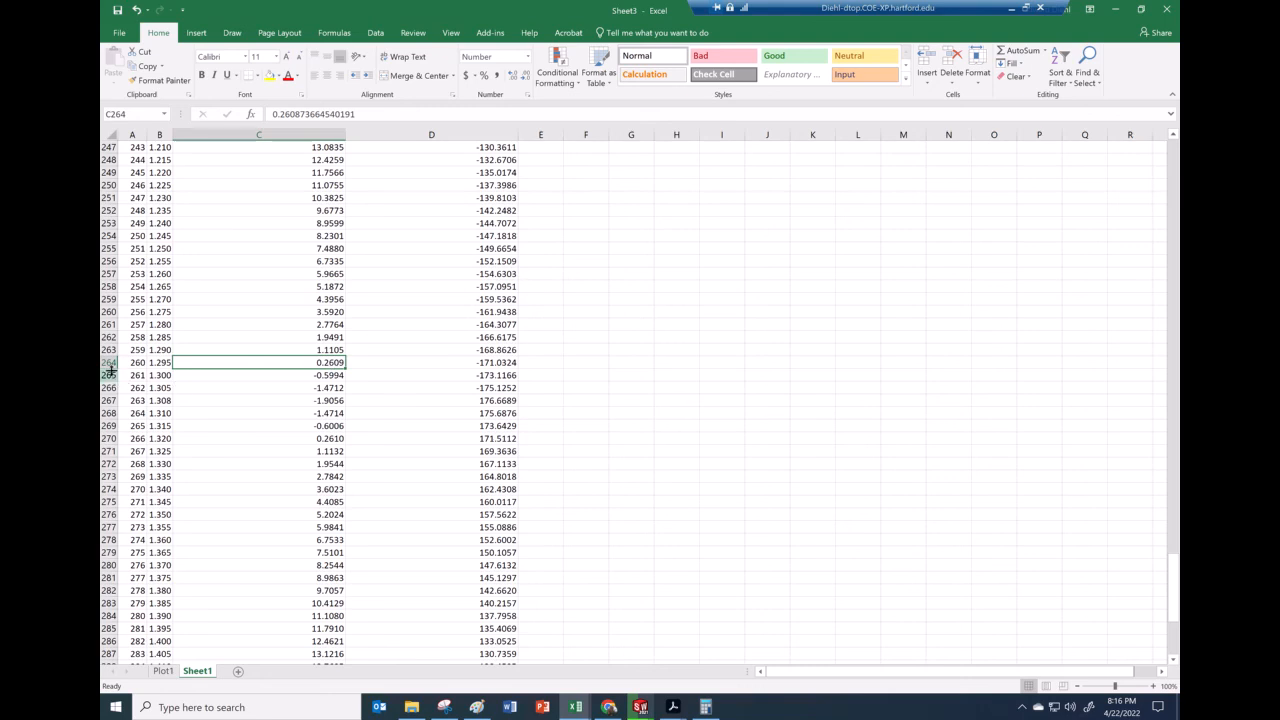
left_click_drag(108, 362, 175, 370)
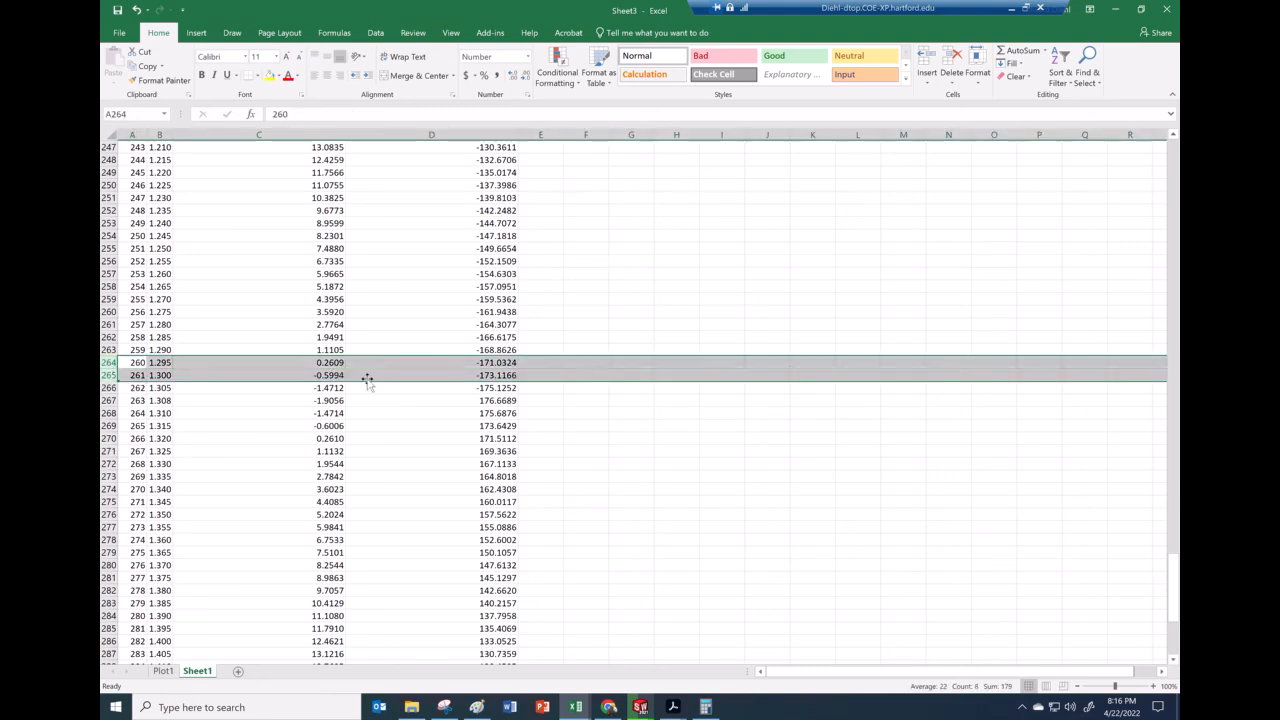
left_click(335, 364)
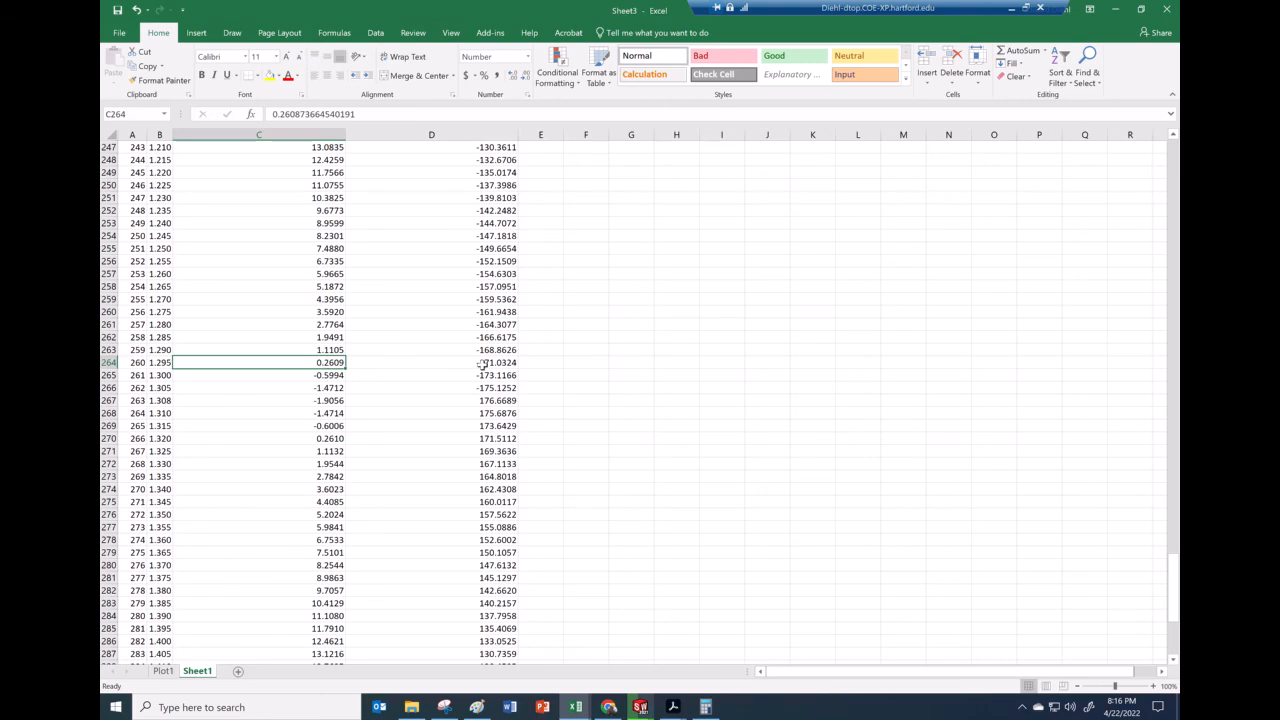
left_click_drag(482, 362, 266, 371)
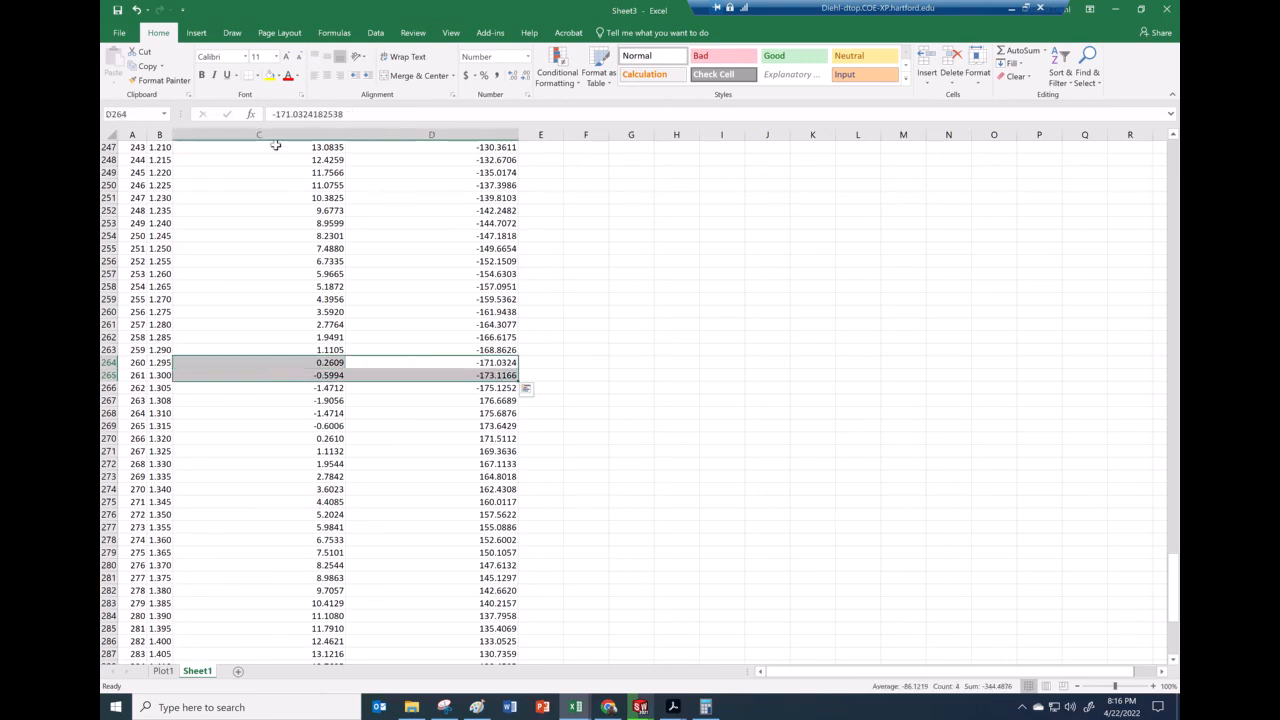
left_click(270, 78)
In cell E264, convert the angular velocity in D264 to radians with a RADIANS formula
left_click(545, 364)
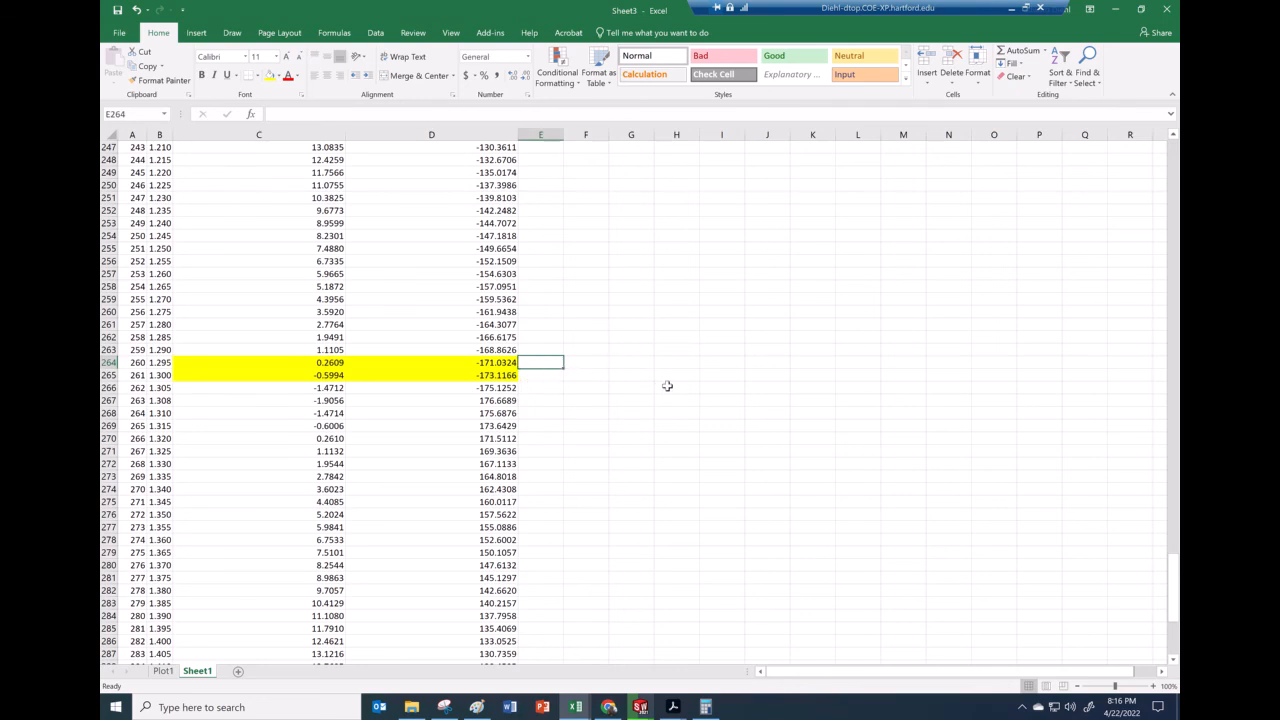
type("=")
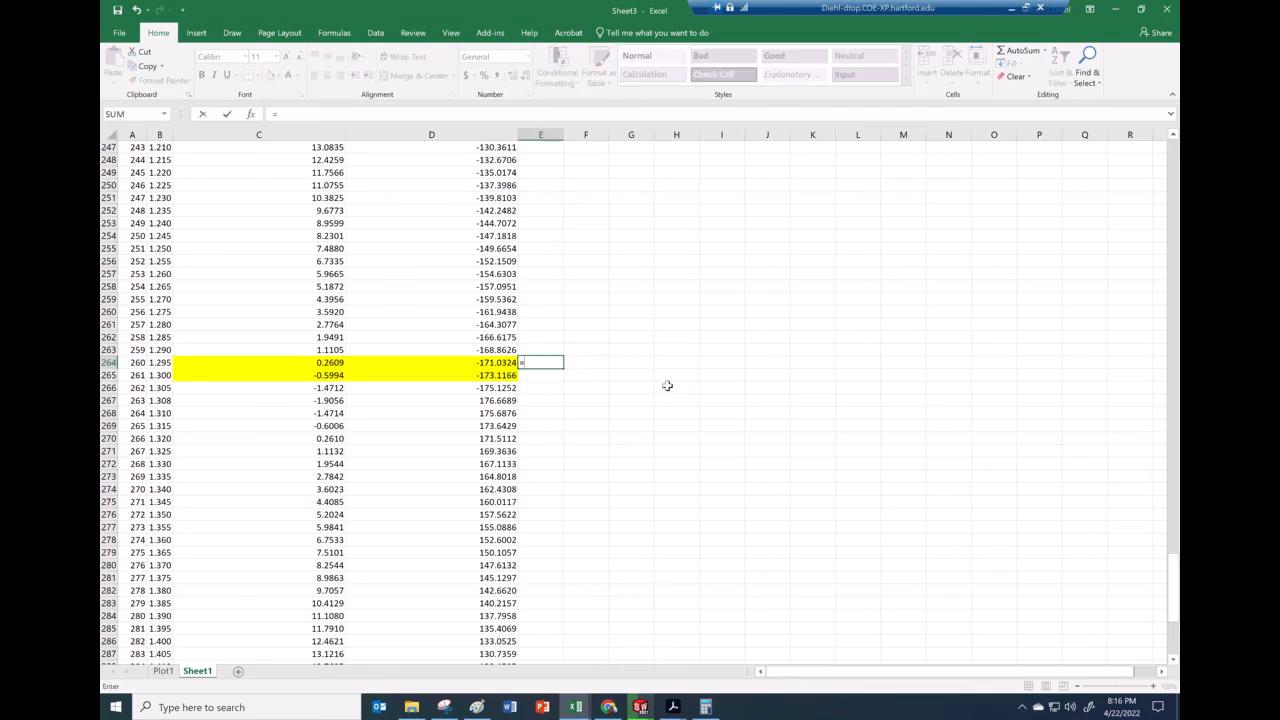
type("radian")
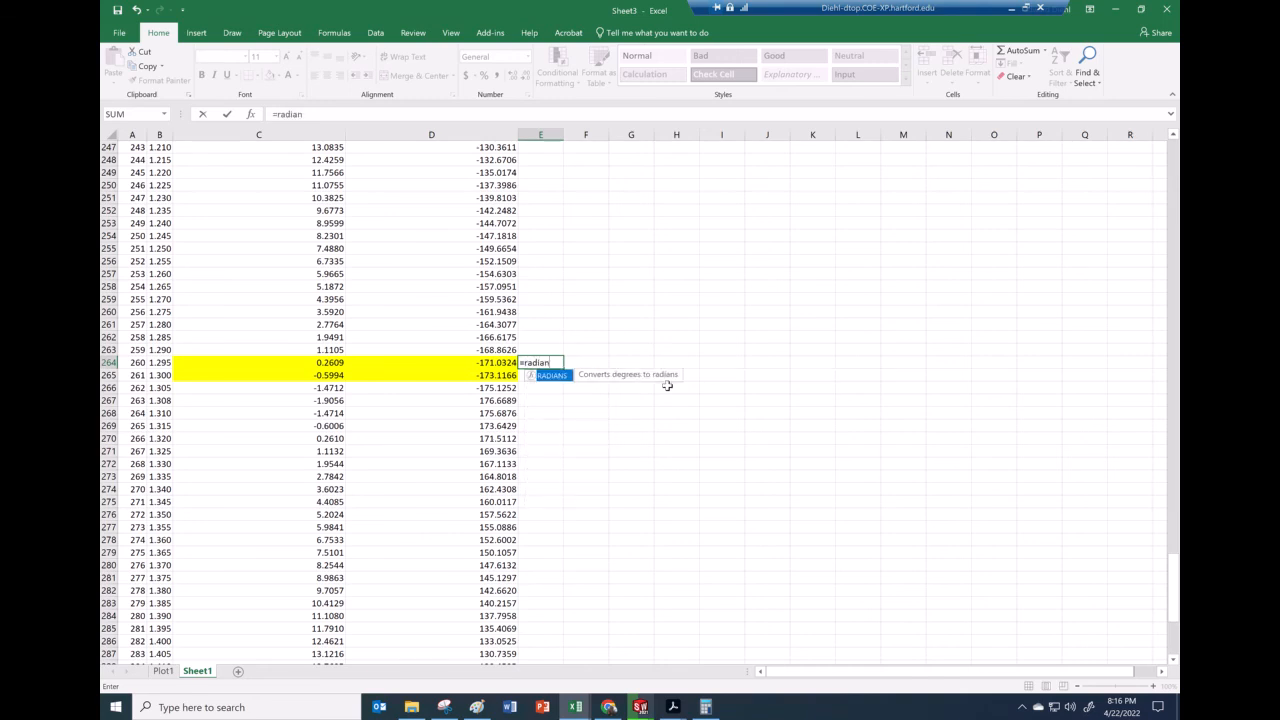
type("(")
key("BackSpace")
type("s(")
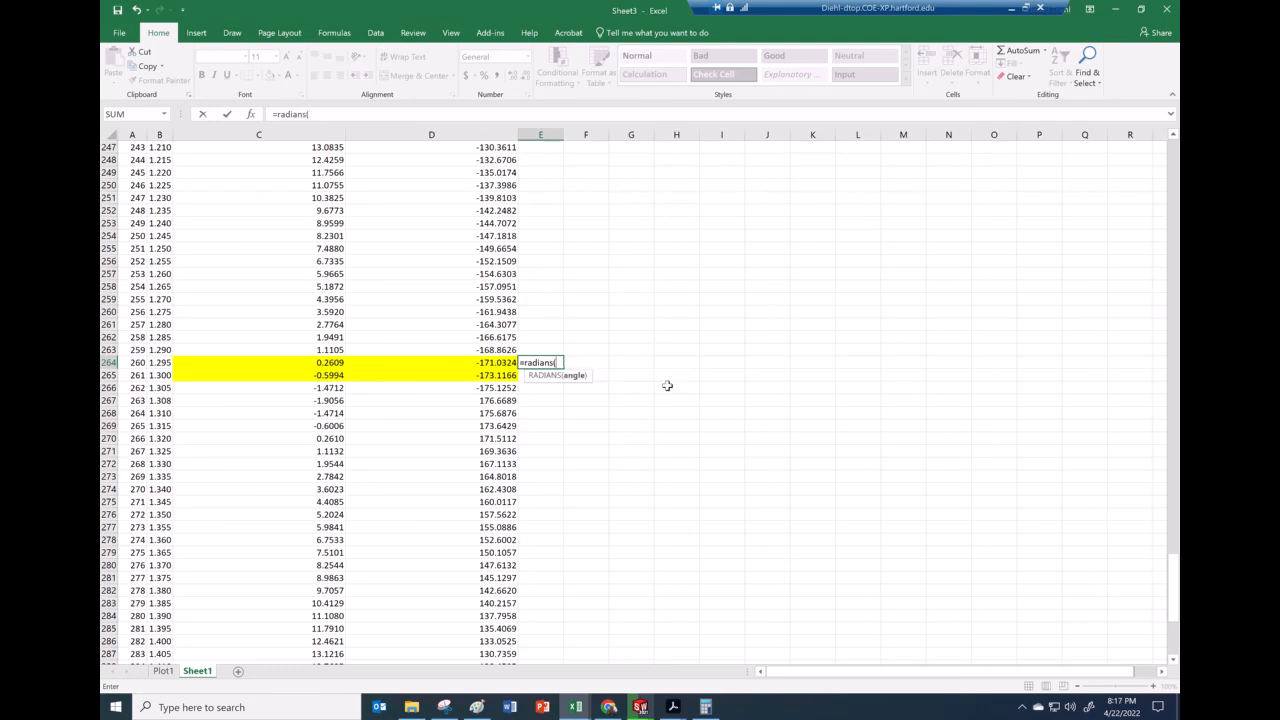
left_click(487, 362)
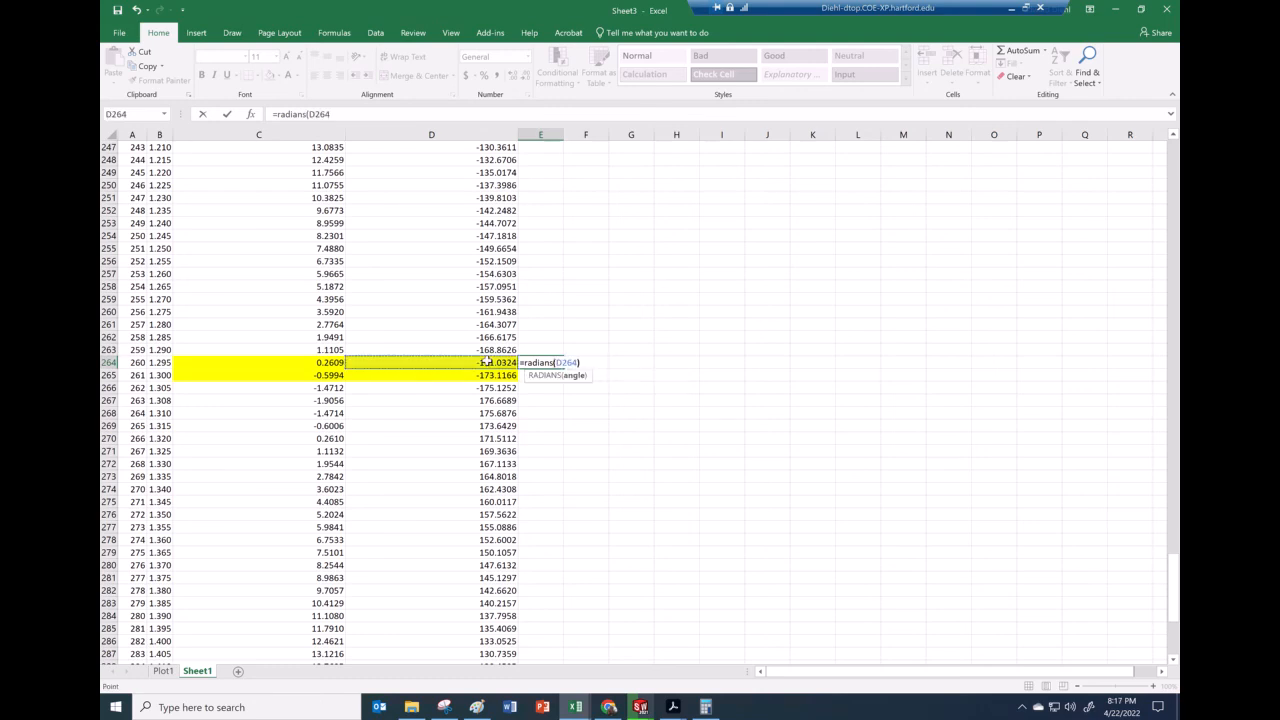
key("Return")
Fill the RADIANS formula down from E264 through E266
left_click(557, 363)
left_click_drag(563, 369, 566, 381)
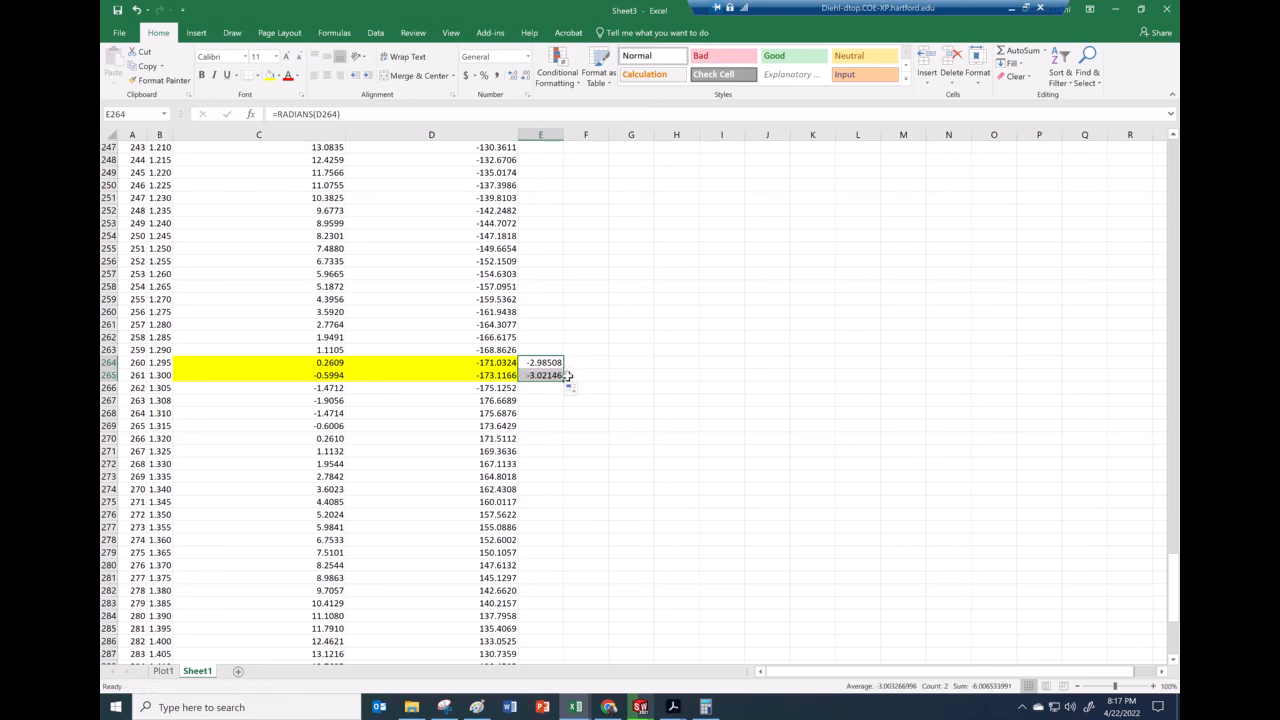
left_click_drag(564, 381, 563, 393)
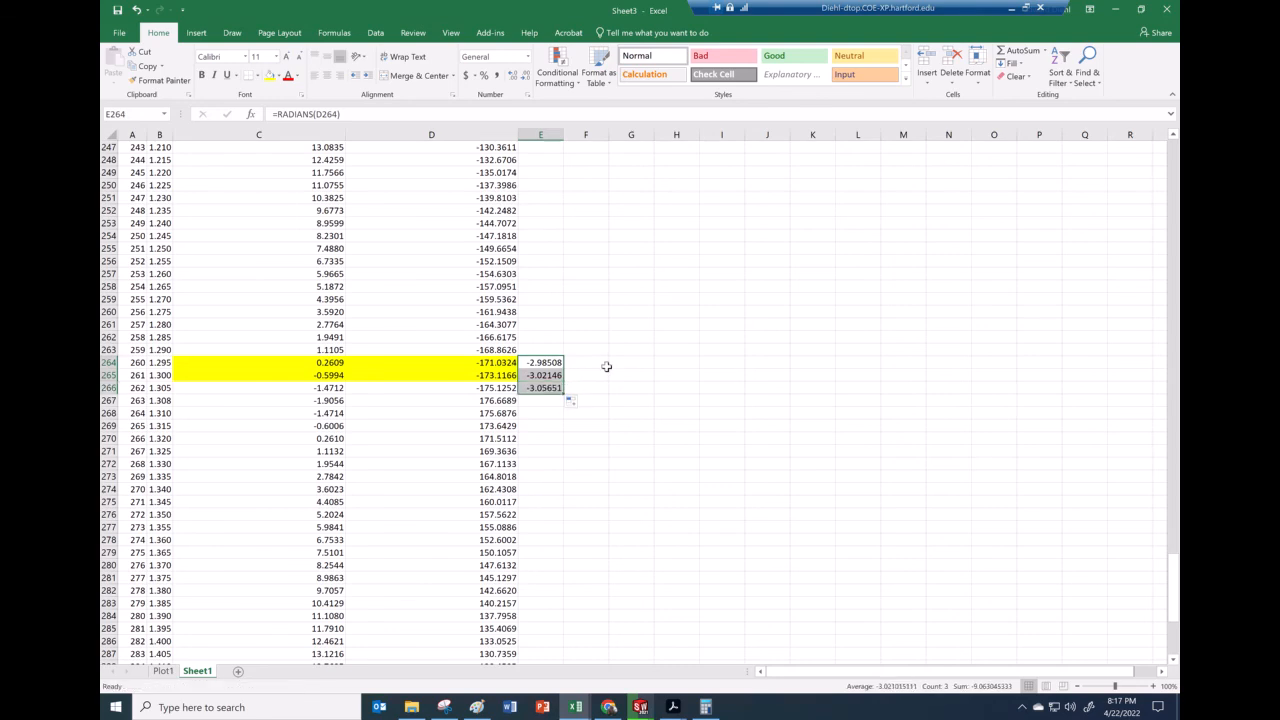
left_click(549, 363)
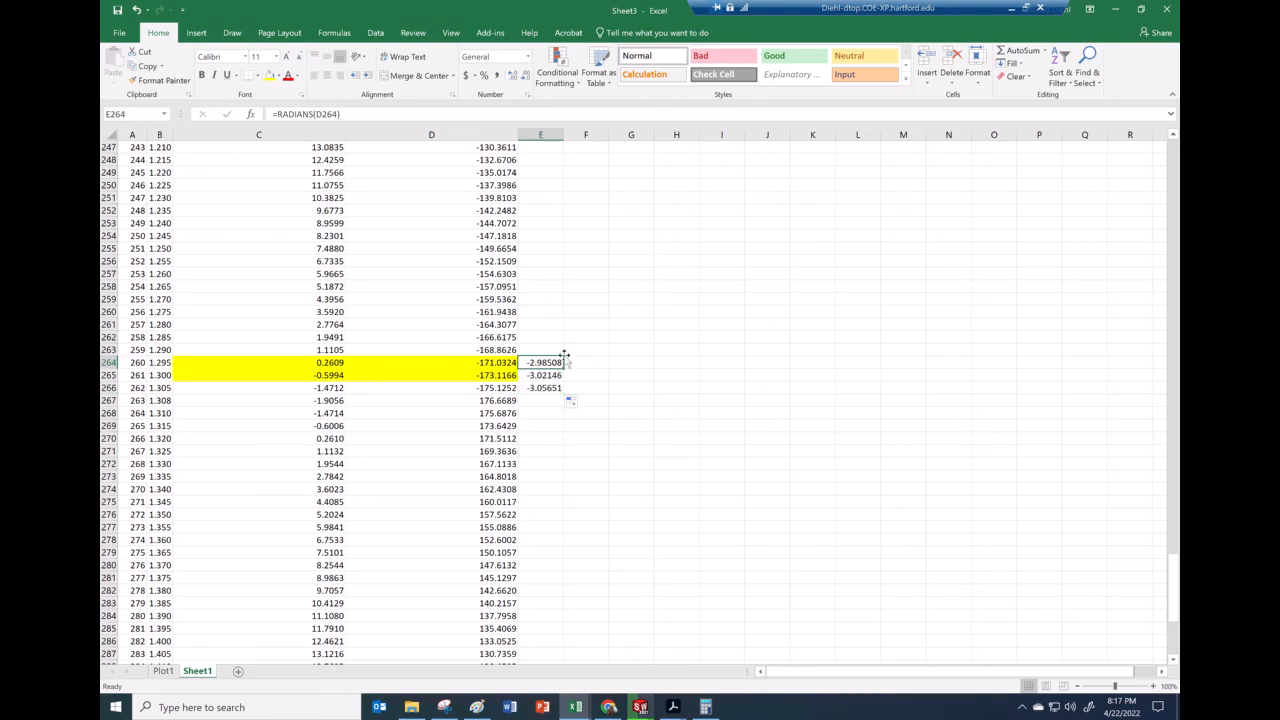
left_click(554, 354)
left_click(556, 362)
Switch to the PDF class notes and review the hand-calculated angular velocity of links AB and BC
mouse_move(690, 714)
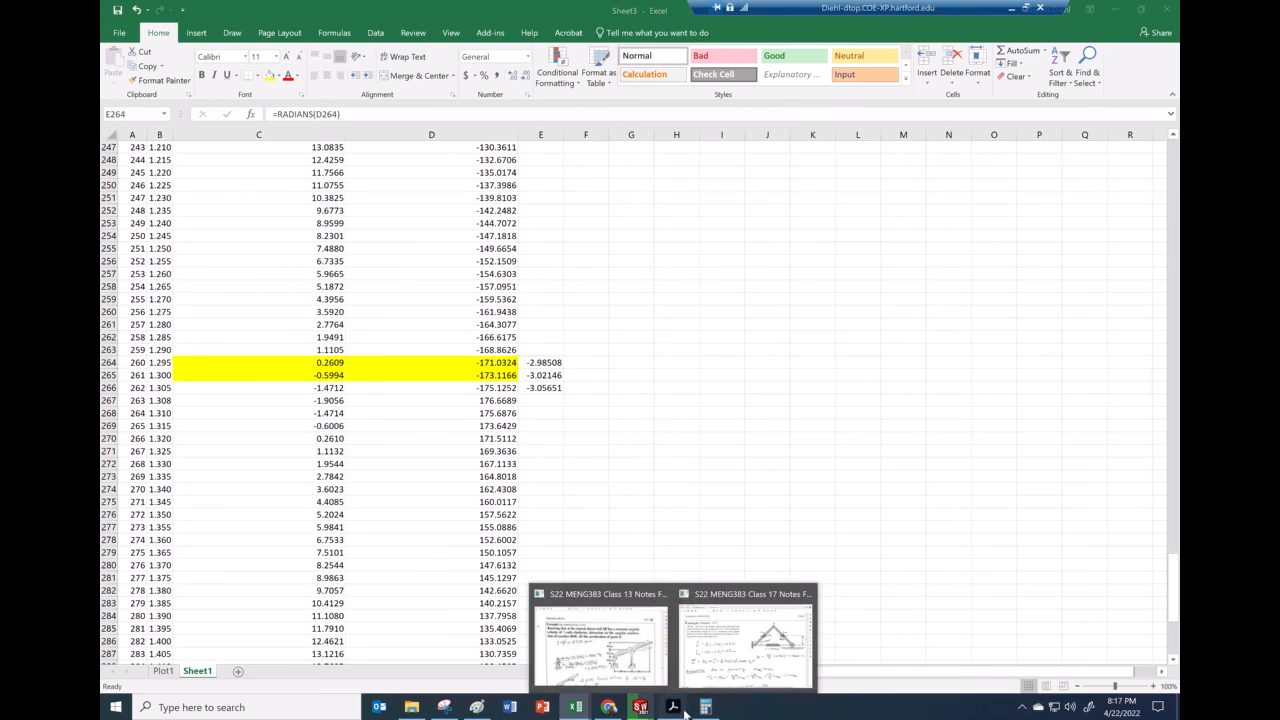
left_click(757, 674)
scroll(655, 540, "down", 15)
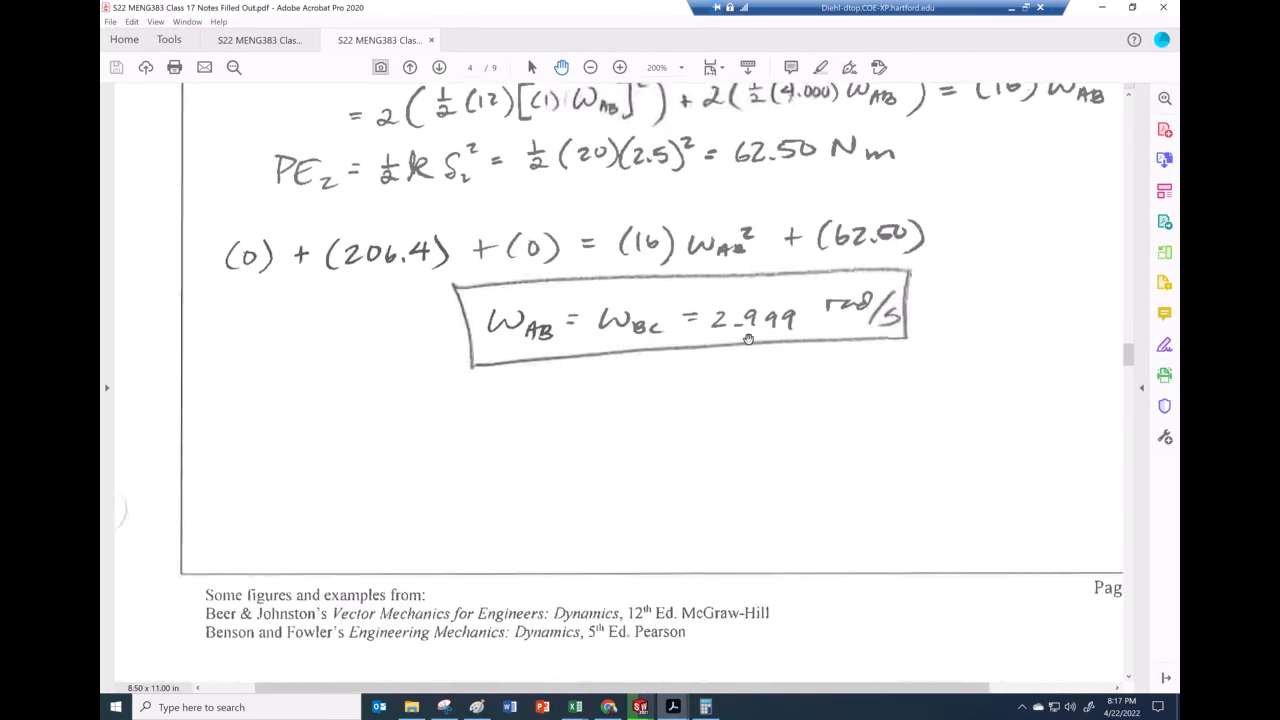
scroll(736, 450, "up", 10)
scroll(732, 401, "up", 5)
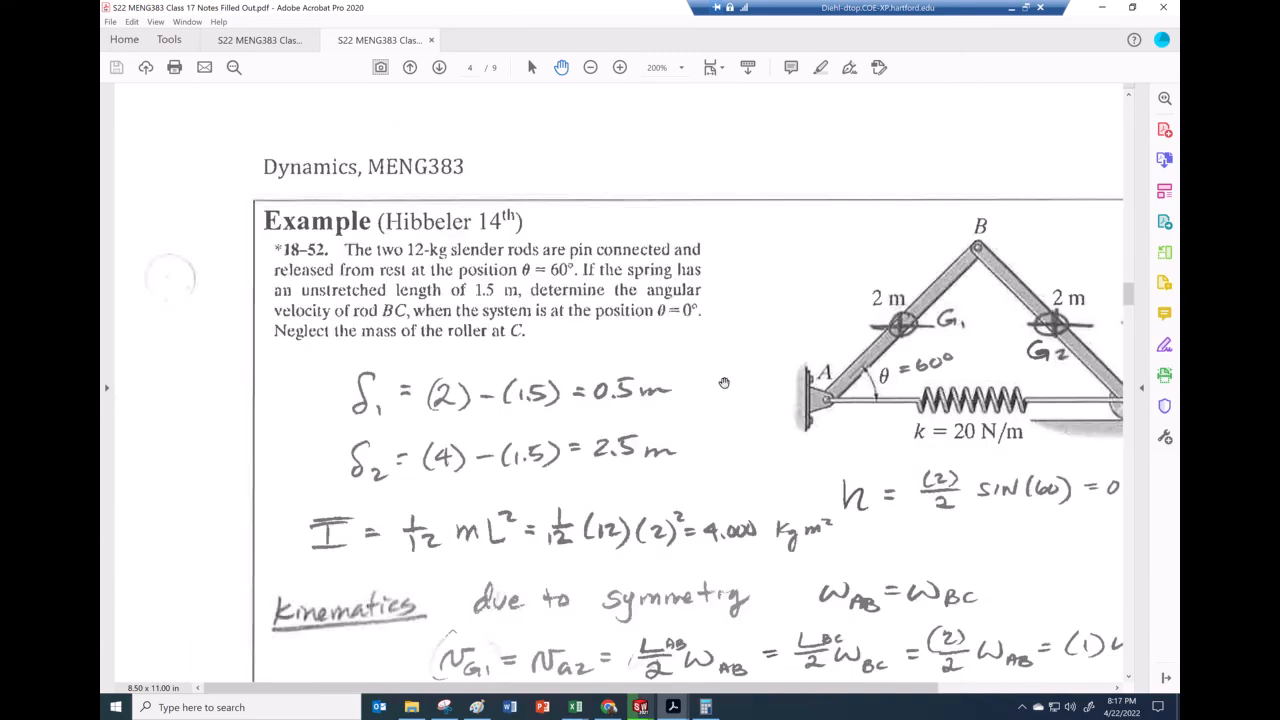
scroll(710, 405, "down", 15)
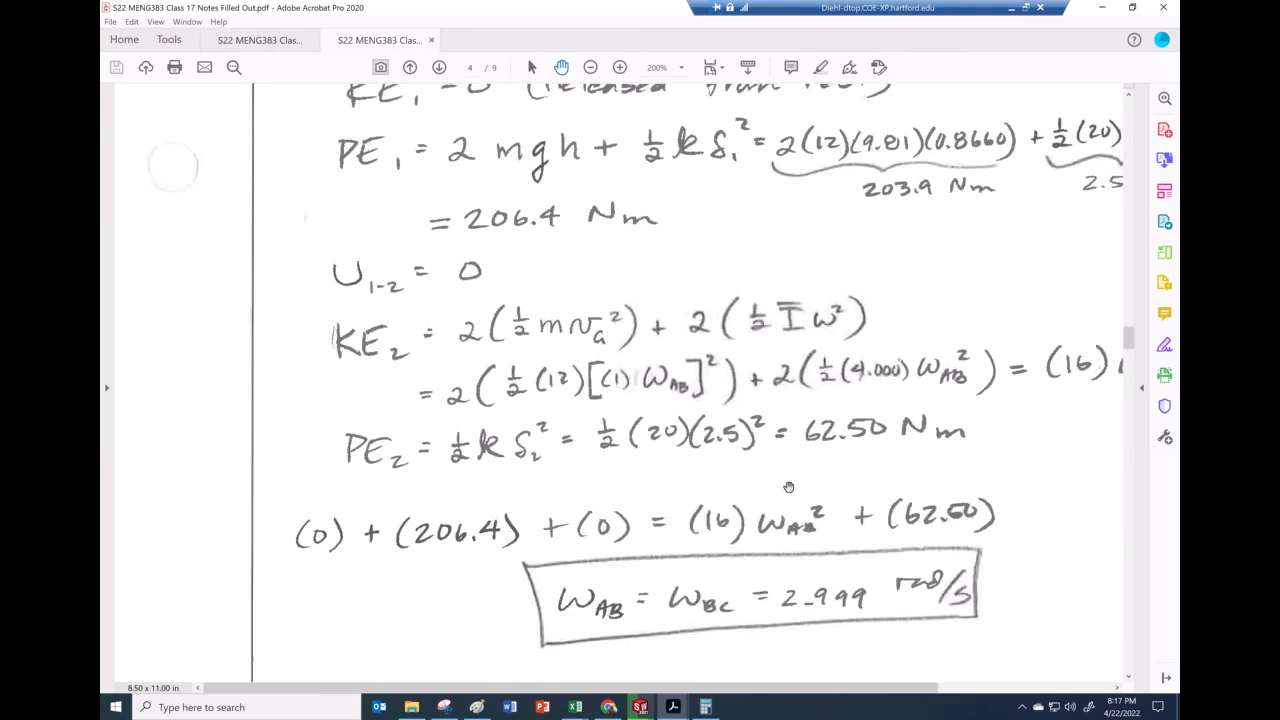
scroll(790, 490, "right", 2)
Return to SolidWorks and switch to the ES211 Class 22 Example Hibb 18.52 assembly window
mouse_move(641, 707)
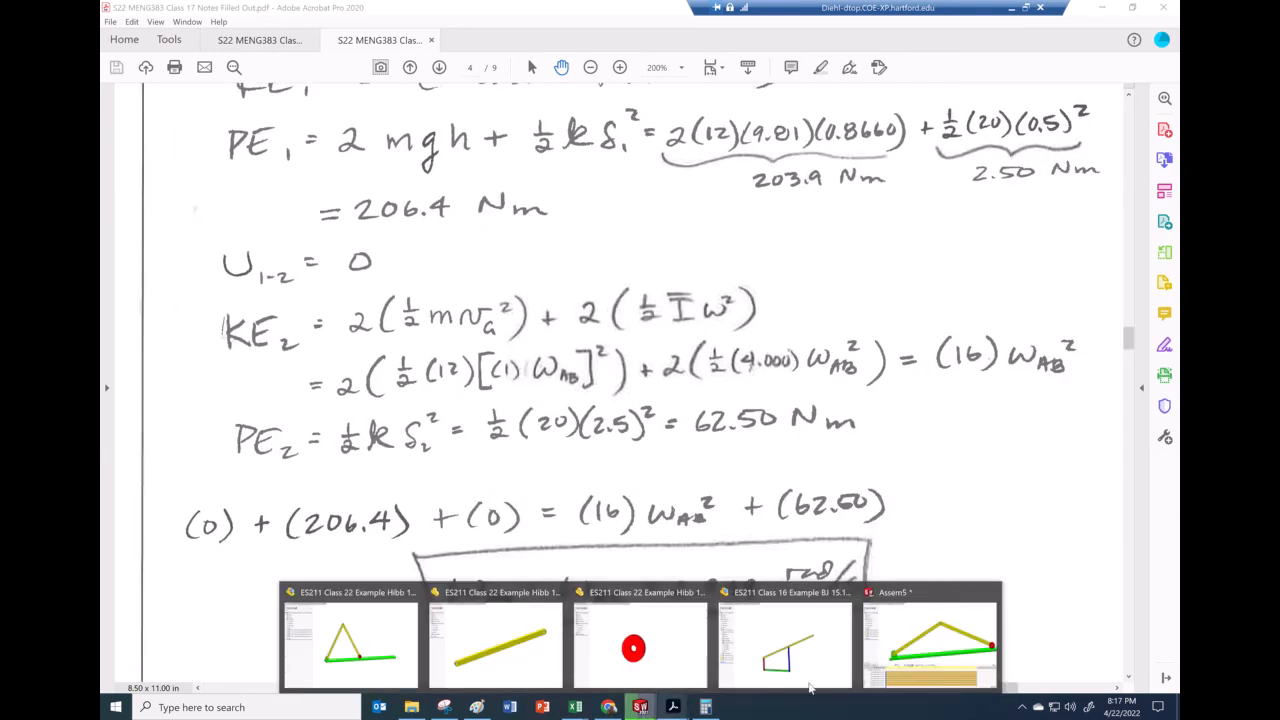
left_click(903, 660)
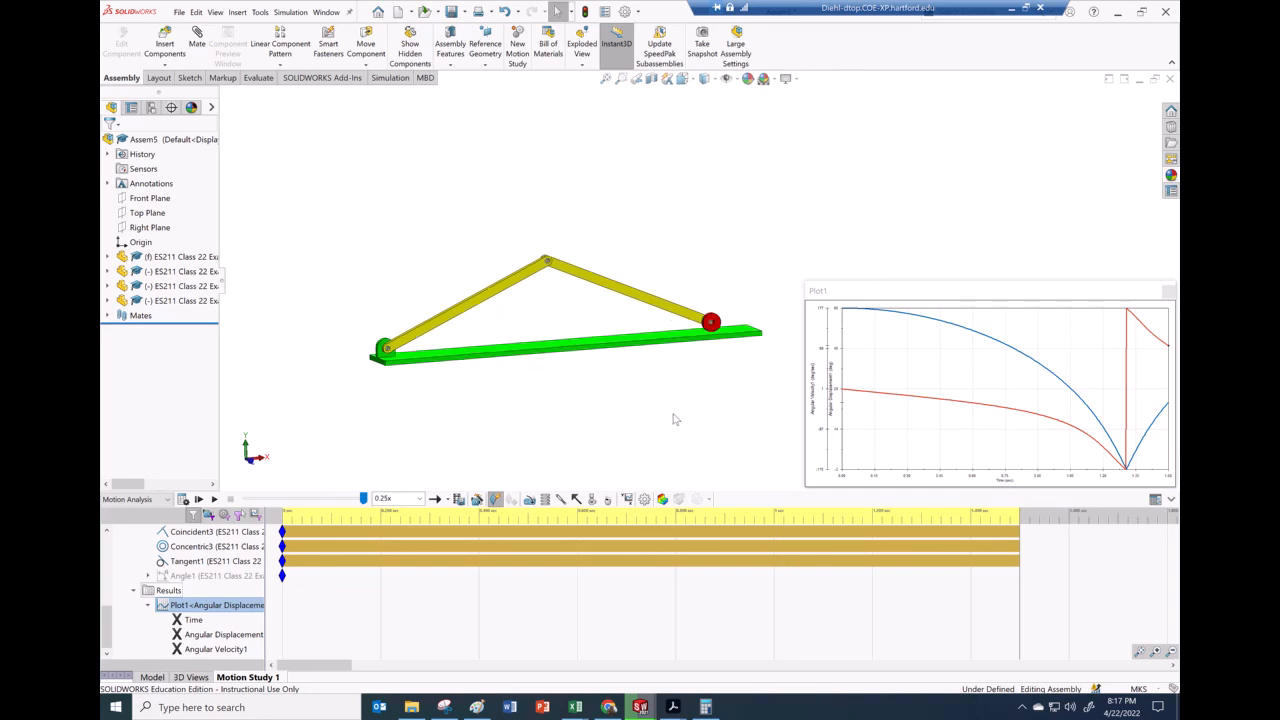
middle_click_drag(674, 394, 616, 424)
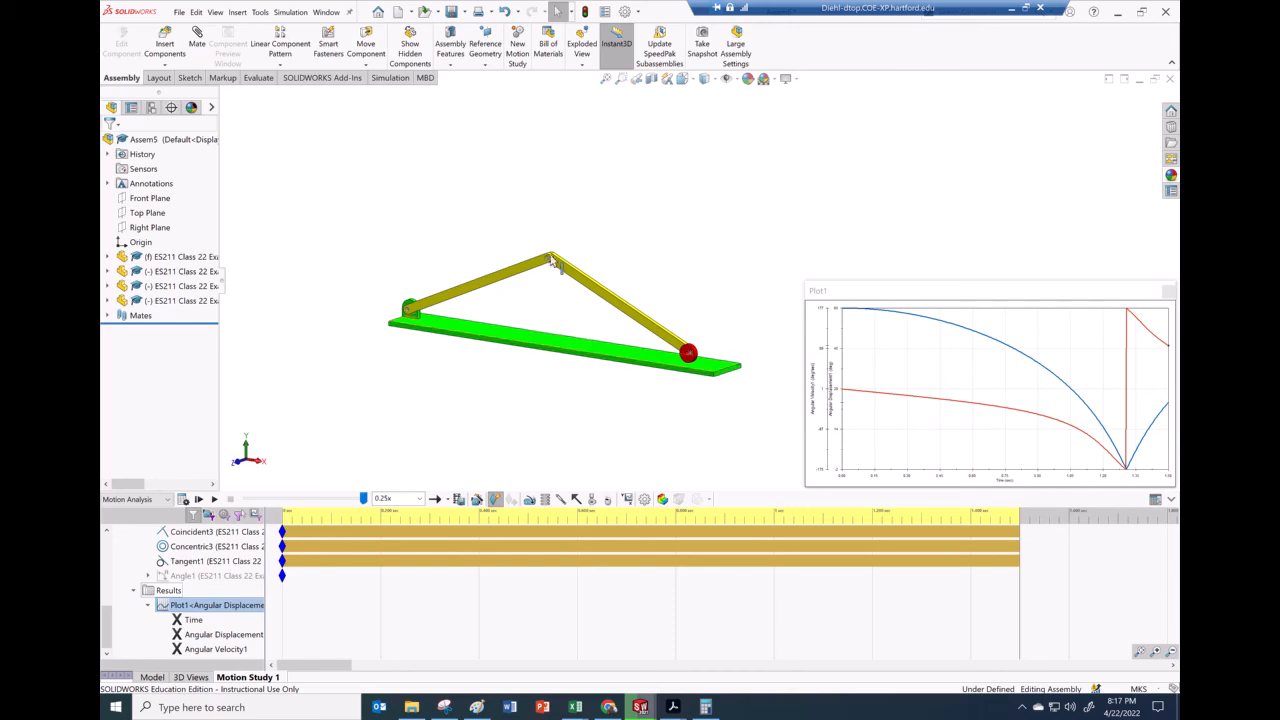
left_click(326, 14)
mouse_move(395, 165)
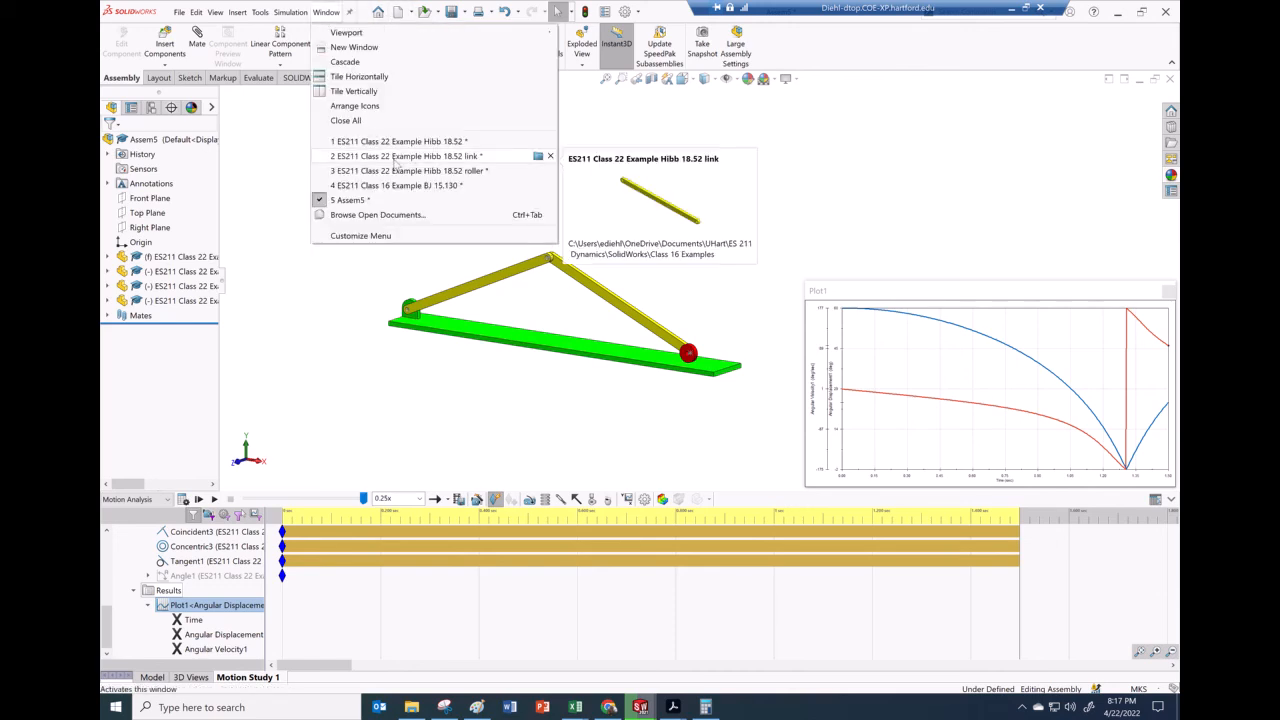
left_click(397, 141)
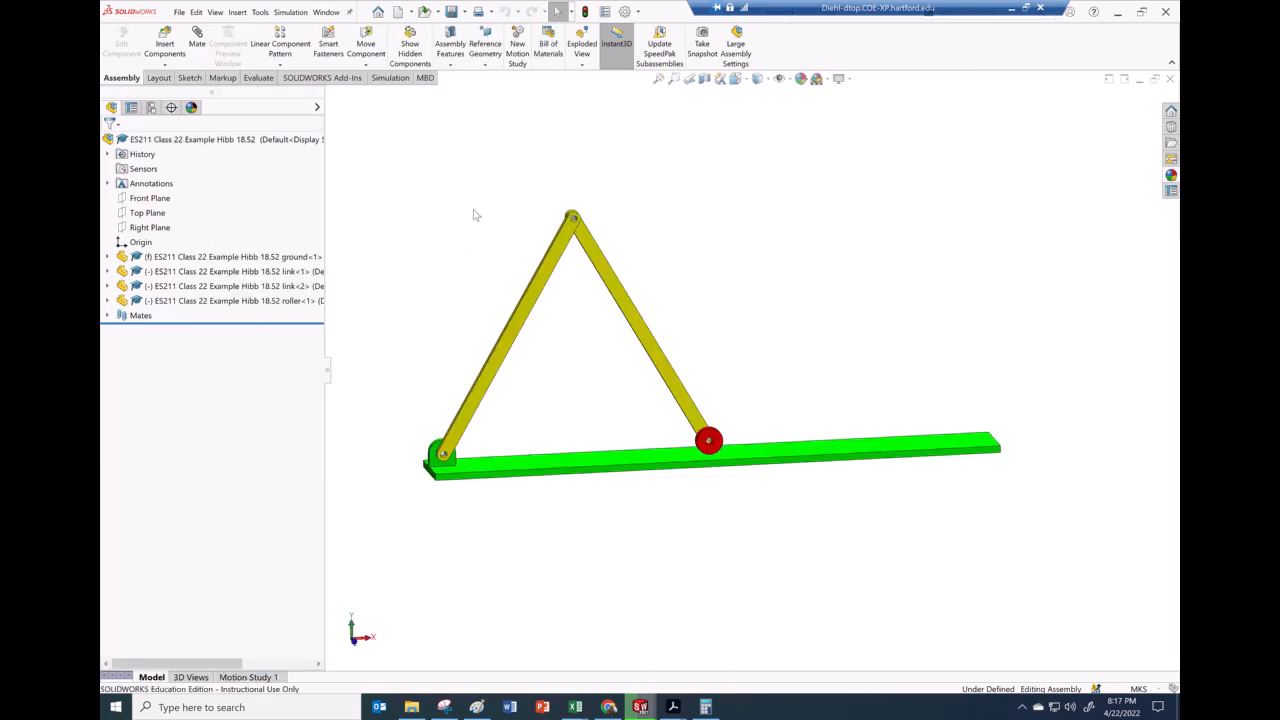
Switch to the ES211 Class 16 Example BJ 15.130 assembly window and open its Motion Study 1
left_click(326, 14)
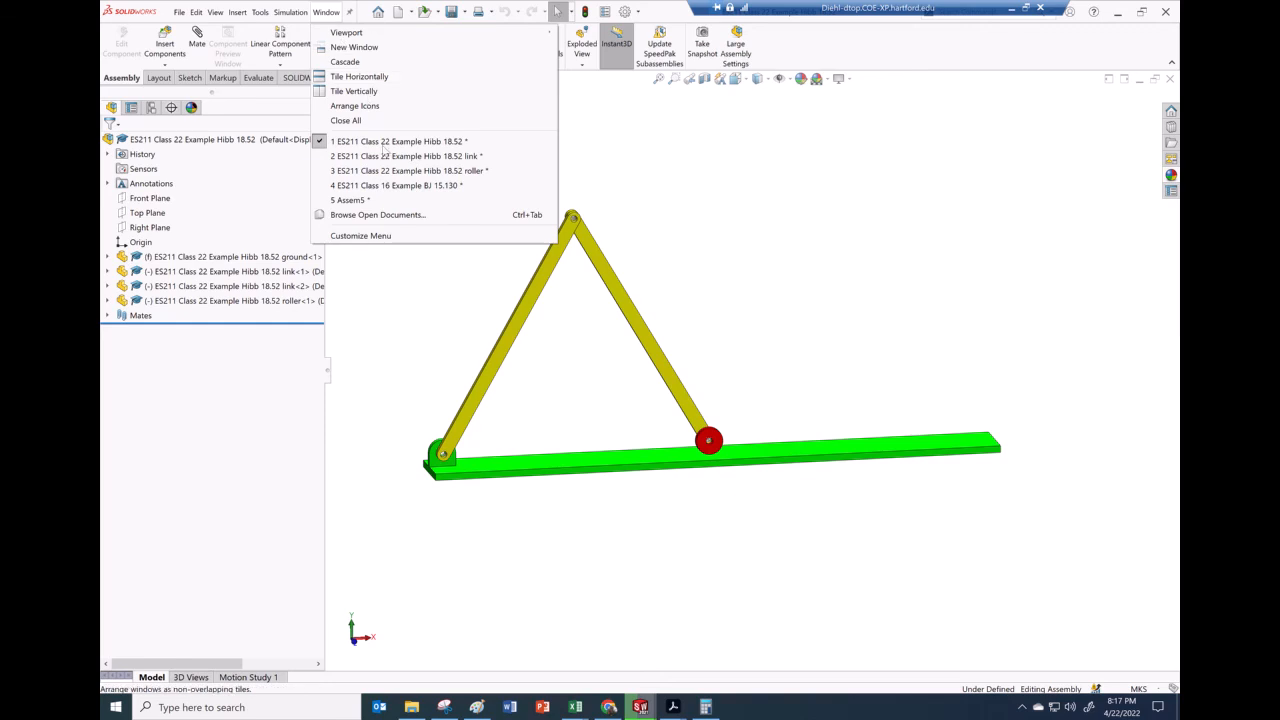
left_click(436, 176)
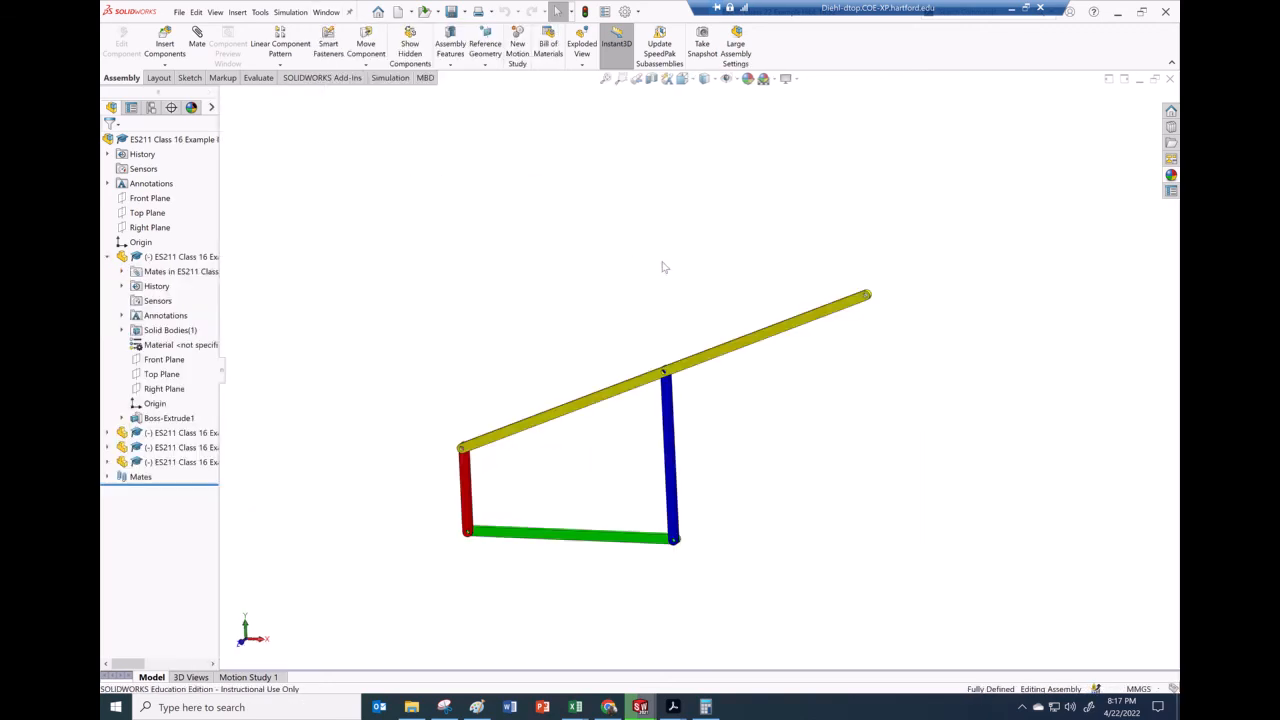
middle_click_drag(604, 273, 634, 318)
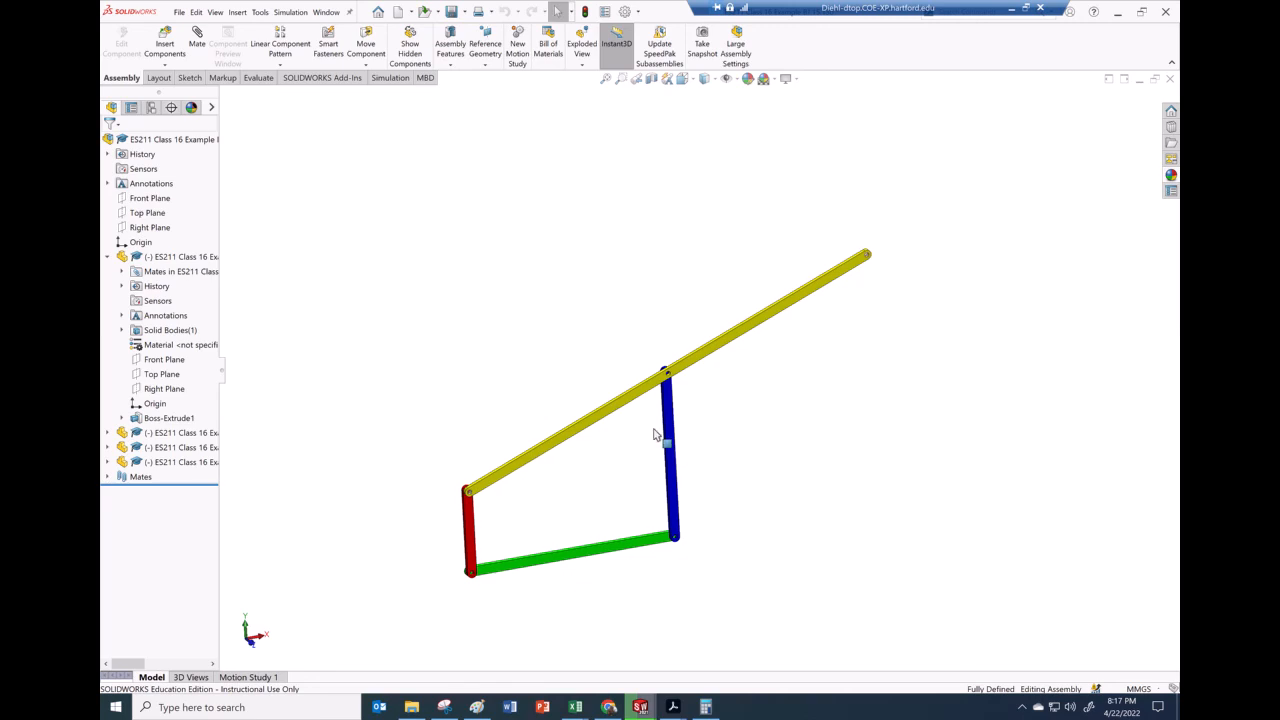
left_click(270, 679)
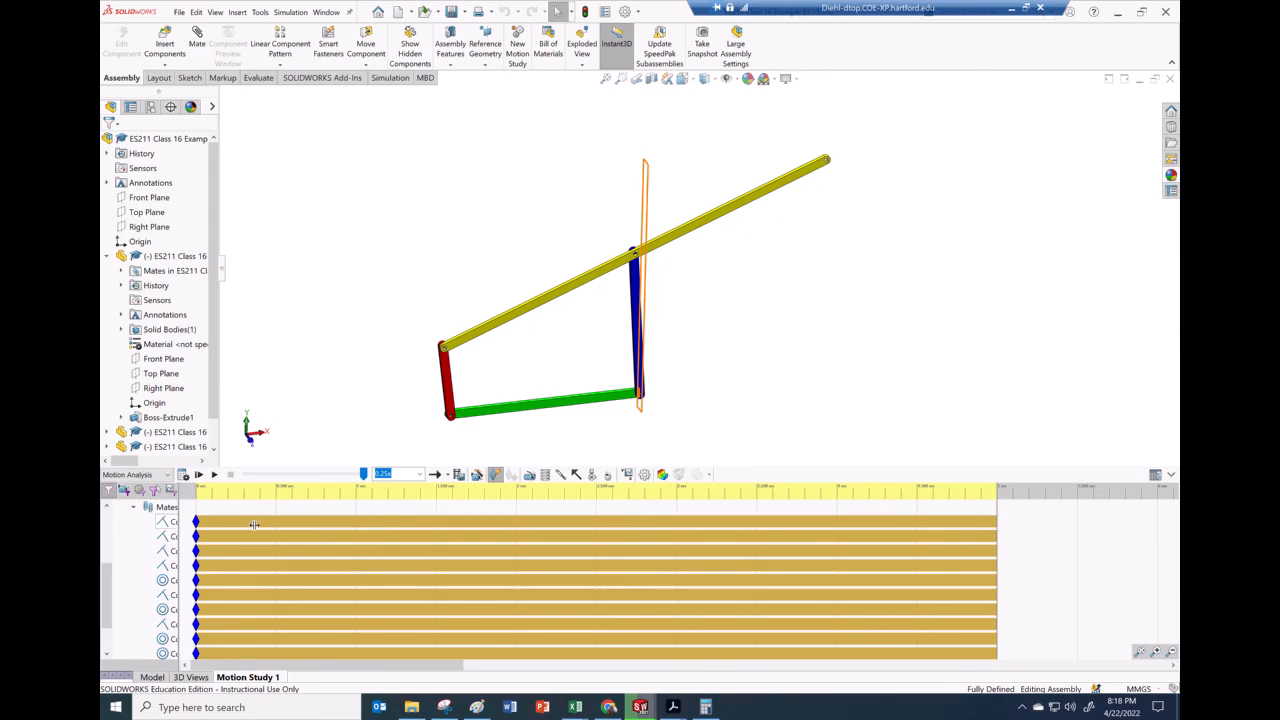
Create a results plot of the Z component of motor torque for RotaryMotor1 versus time
left_click_drag(237, 536, 295, 536)
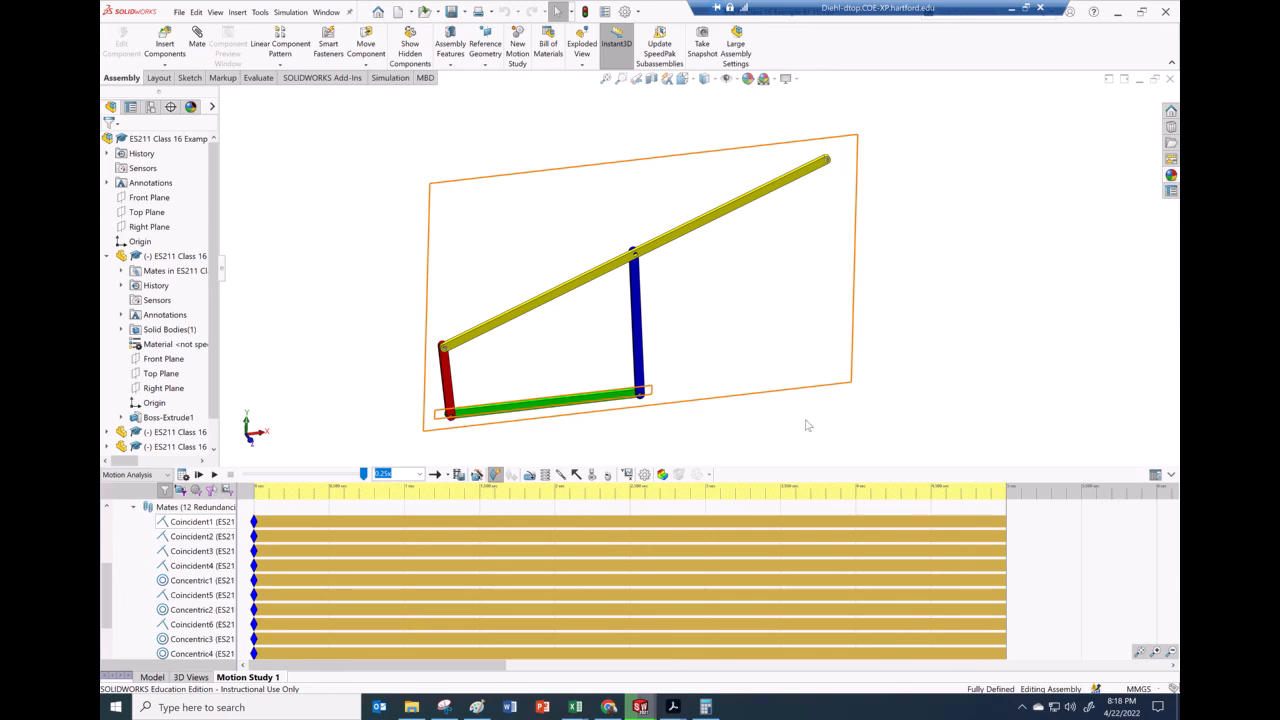
scroll(805, 425, "down", 1)
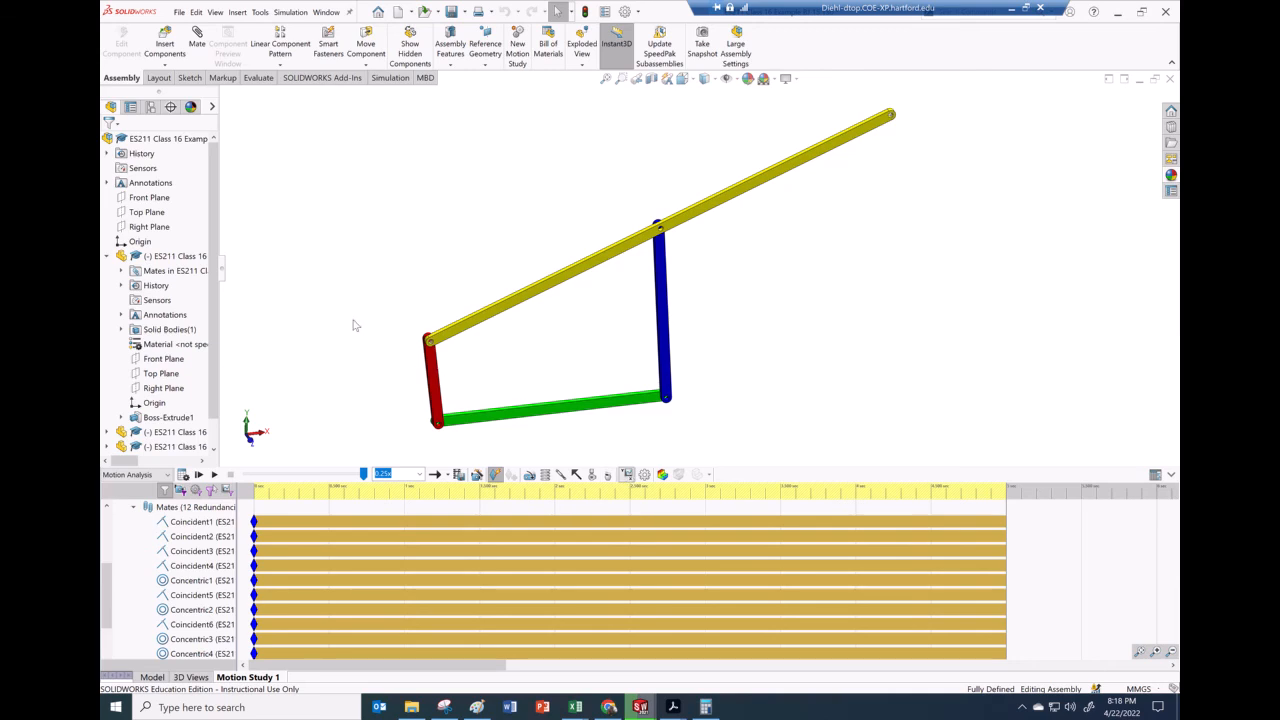
left_click(626, 474)
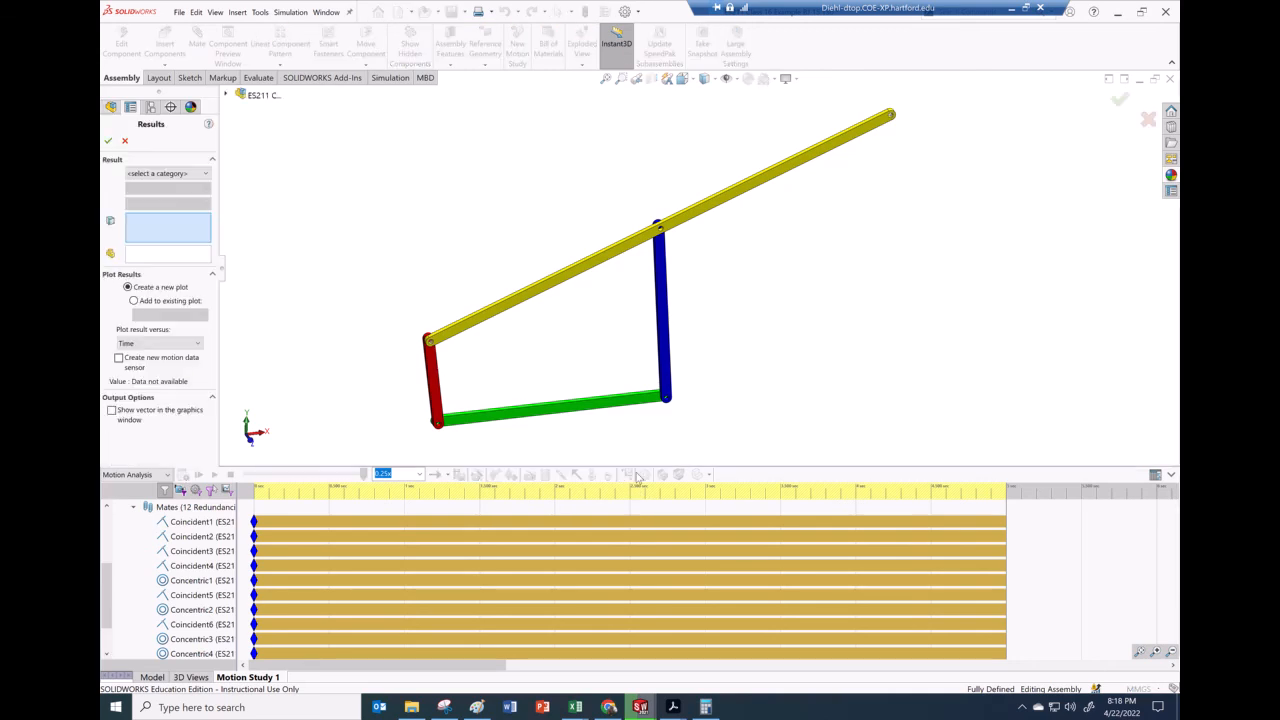
left_click(150, 175)
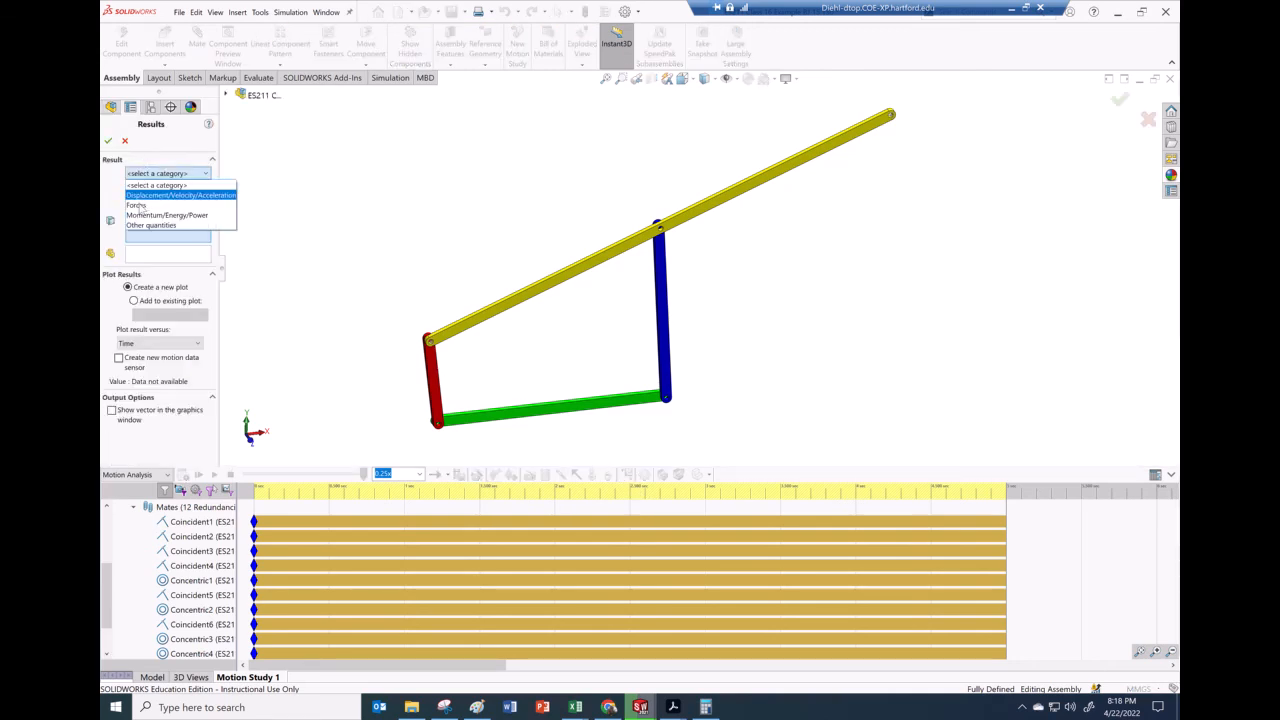
left_click(143, 205)
left_click(152, 195)
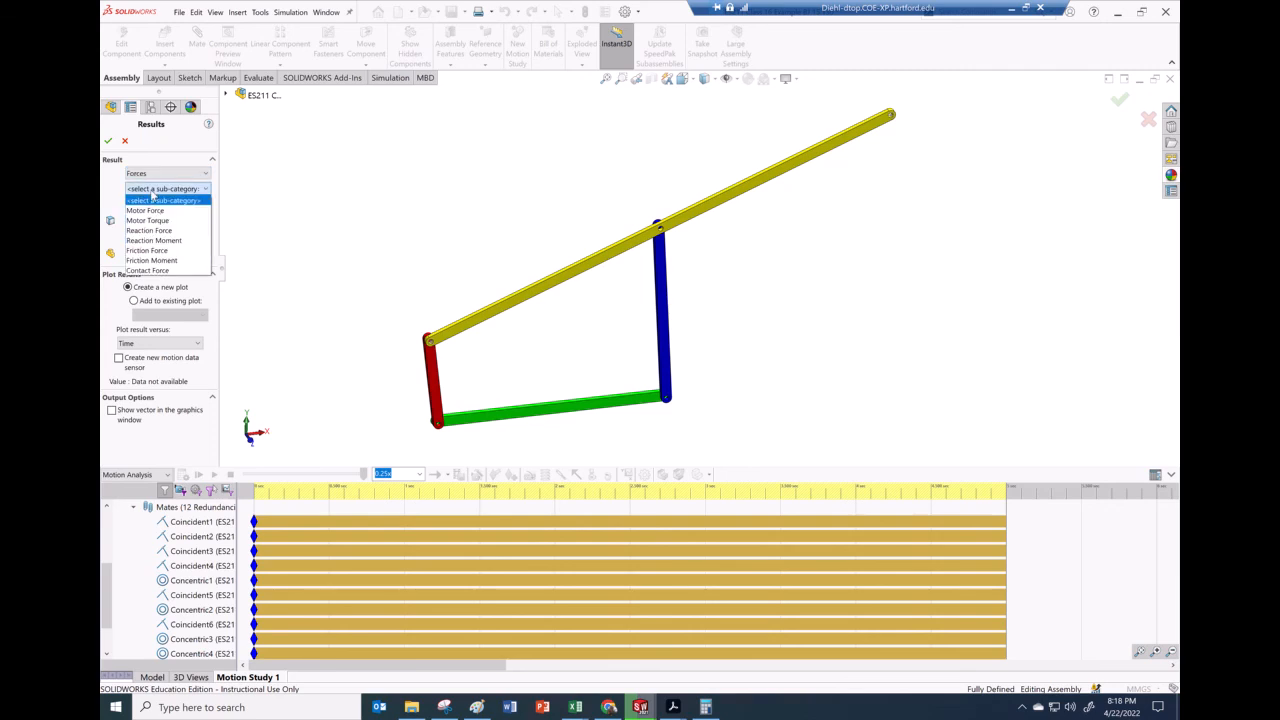
left_click(157, 223)
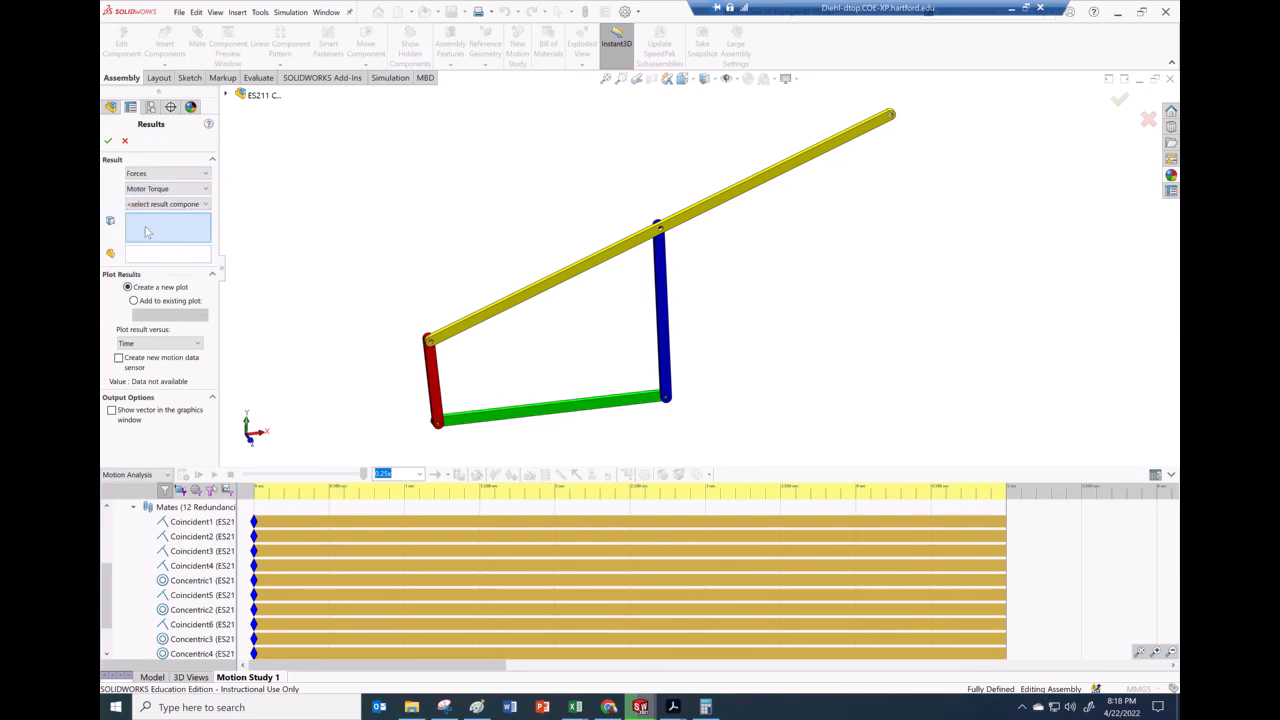
left_click(157, 205)
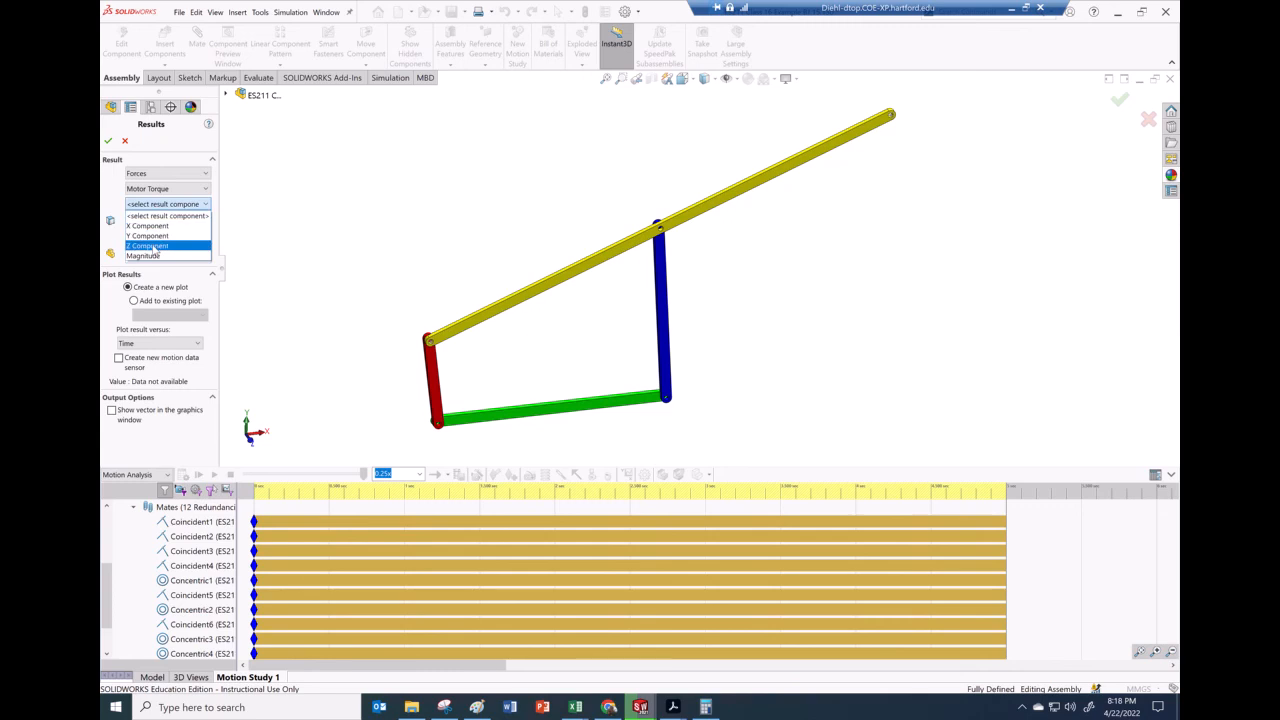
left_click(147, 246)
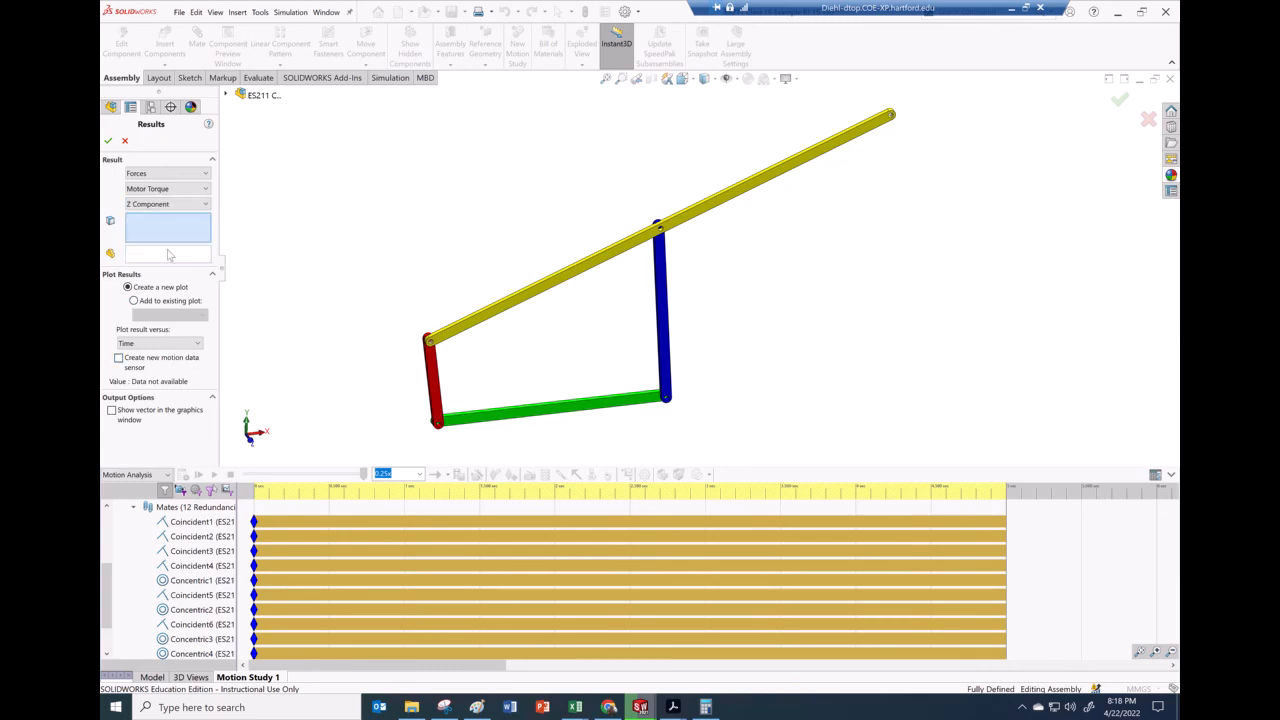
left_click_drag(106, 584, 106, 530)
left_click(172, 551)
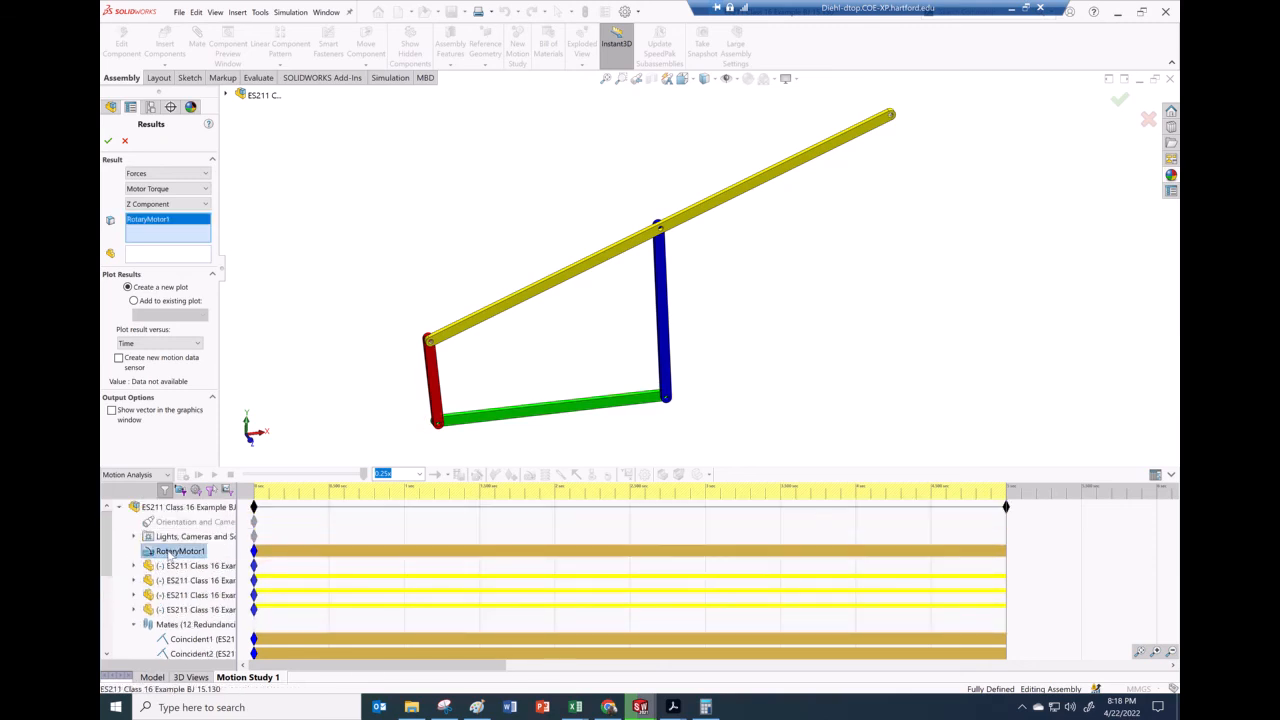
left_click(108, 141)
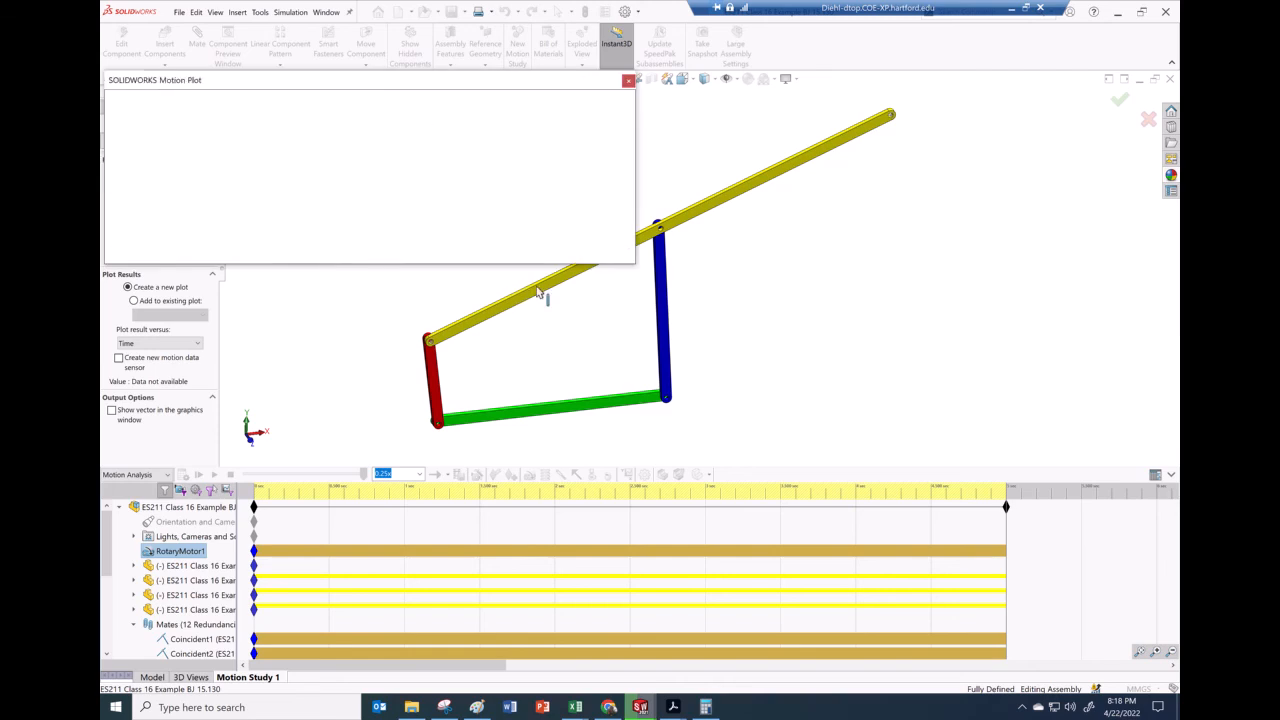
Move the motor torque plot beside the model to review it, then close the plot
left_click_drag(437, 82, 977, 277)
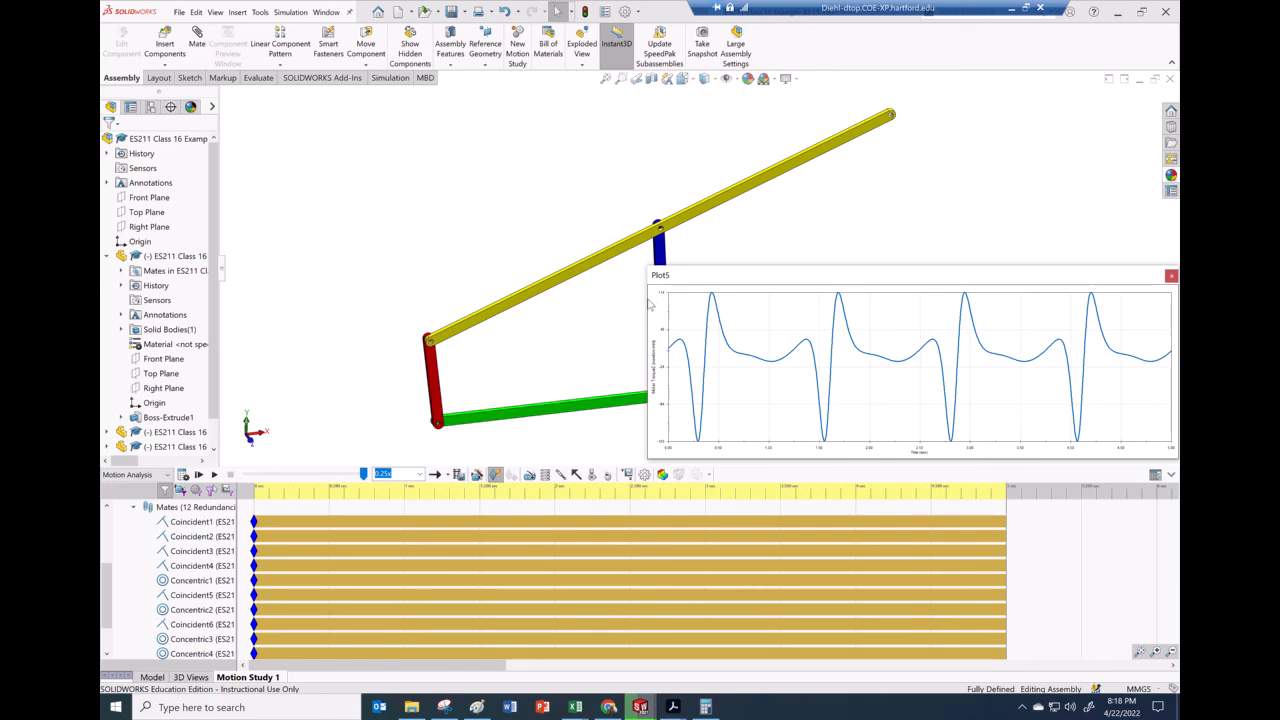
left_click_drag(645, 298, 771, 300)
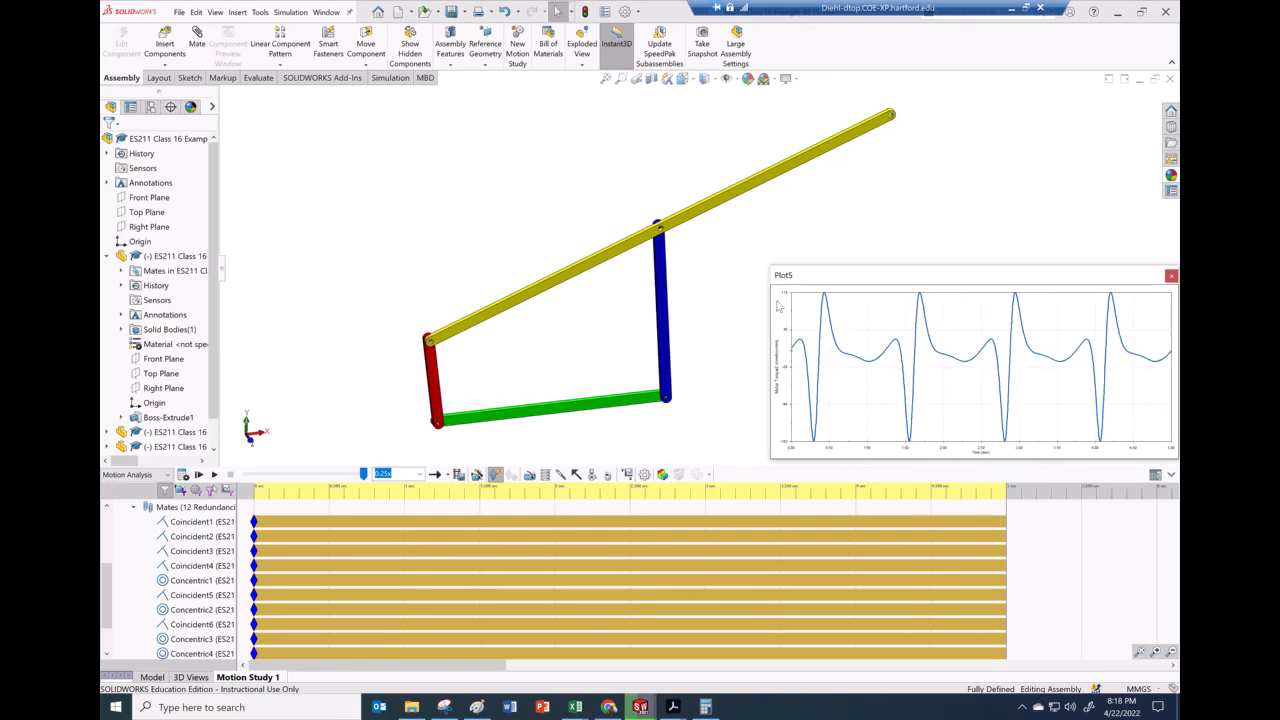
left_click_drag(865, 276, 838, 277)
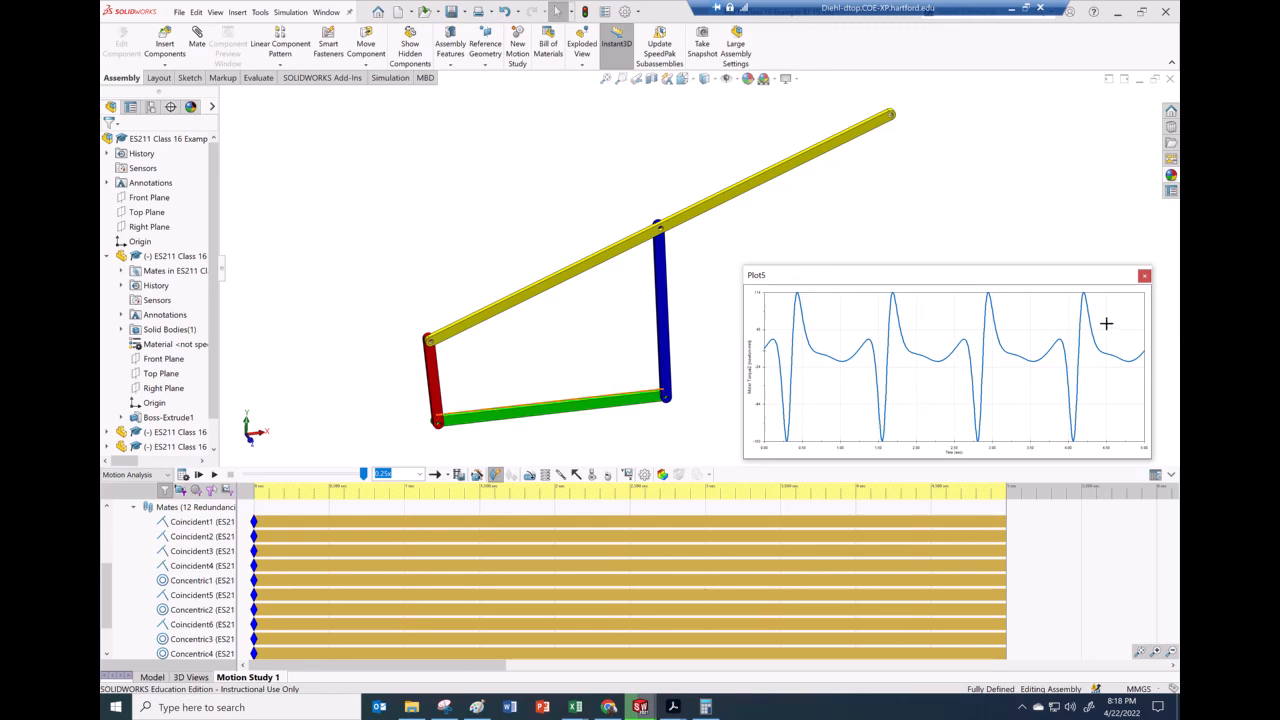
left_click(1144, 275)
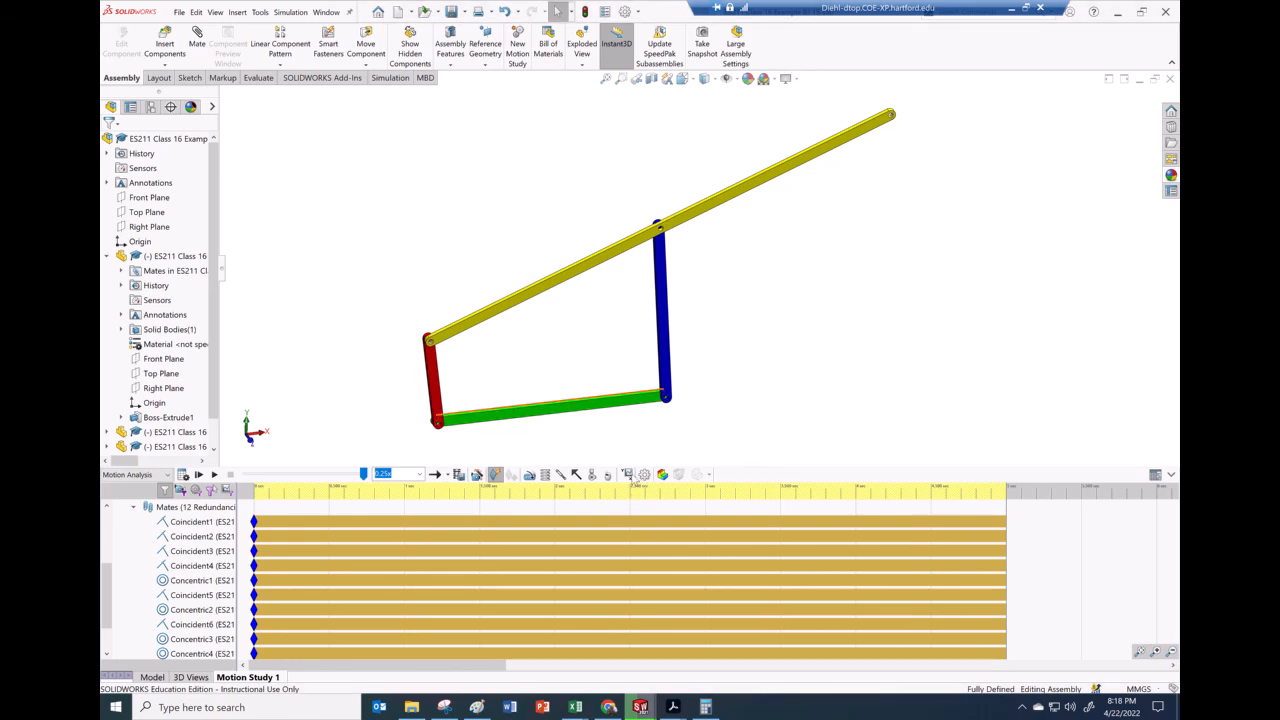
Plot the reaction force magnitude at mate Concentric1 versus time, review the plot, and close it
left_click(626, 474)
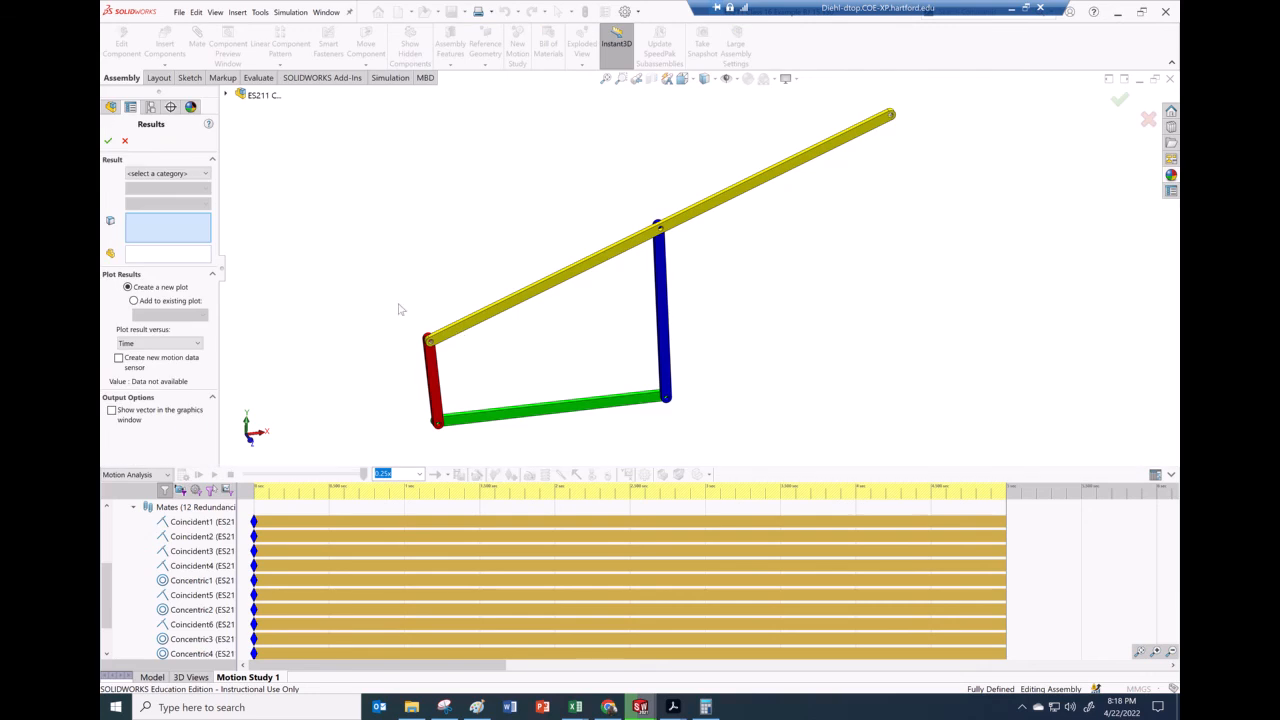
left_click(176, 174)
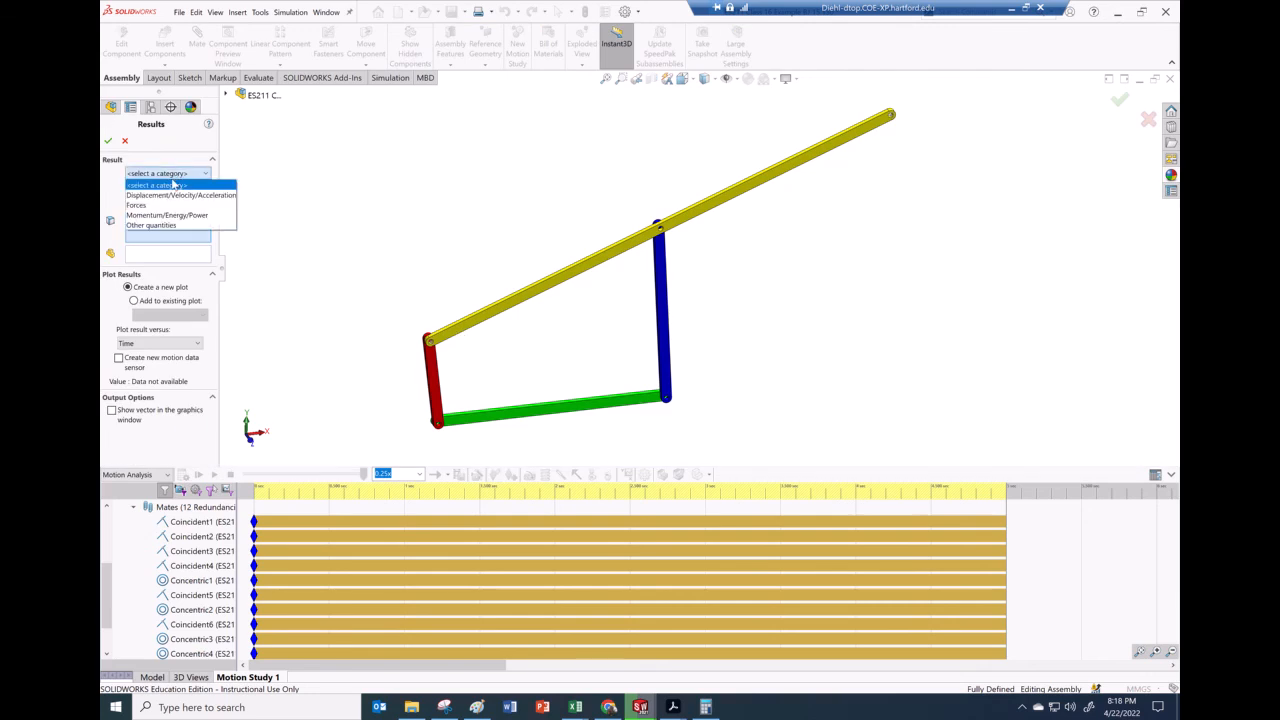
left_click(145, 205)
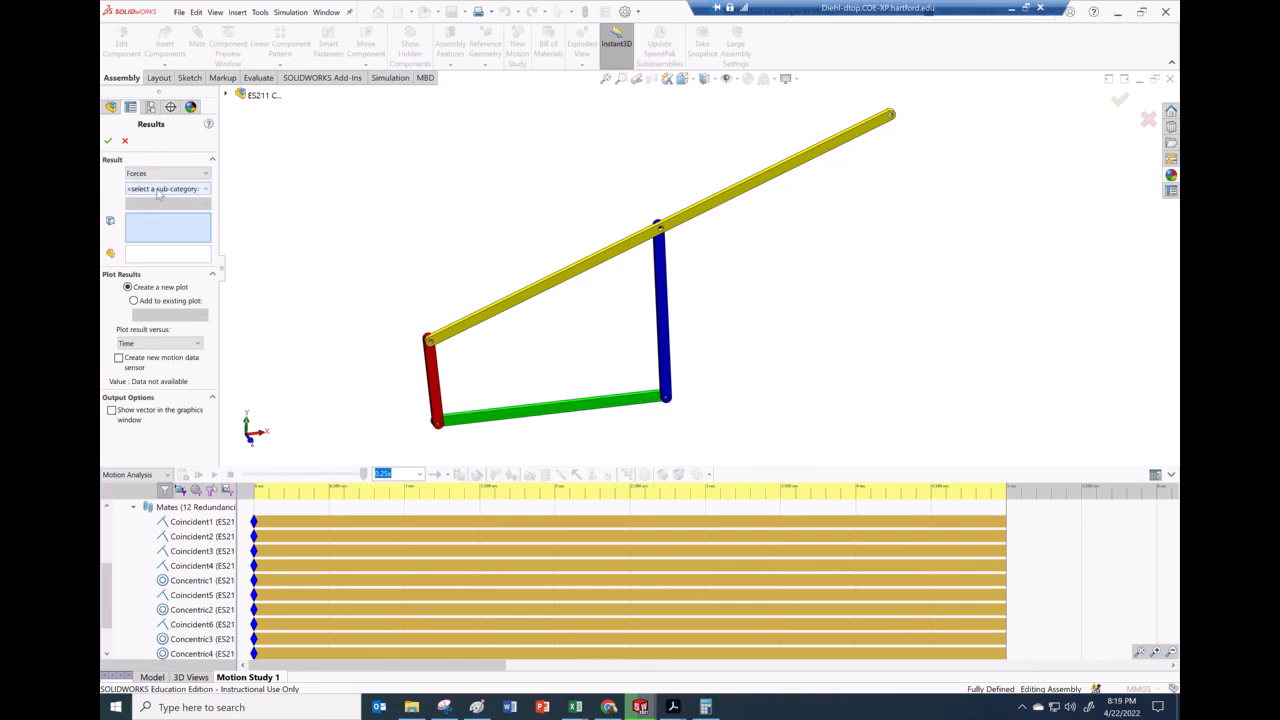
left_click(158, 189)
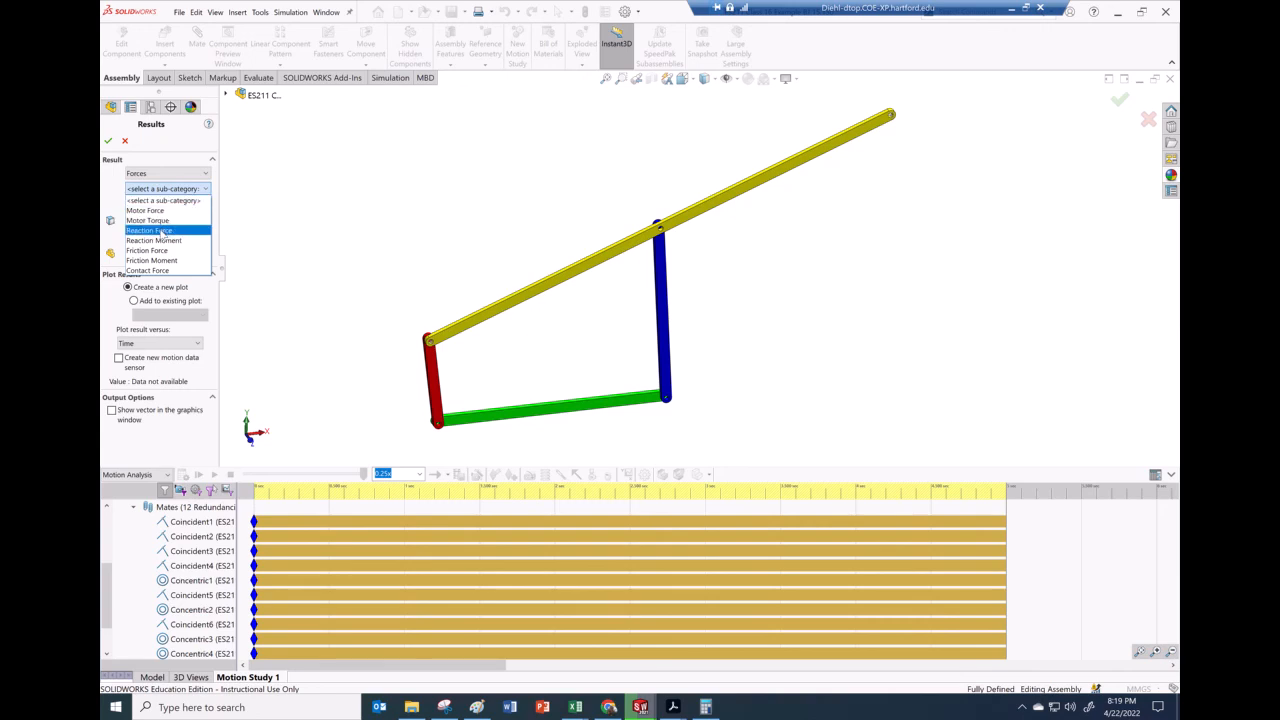
left_click(151, 231)
left_click(165, 205)
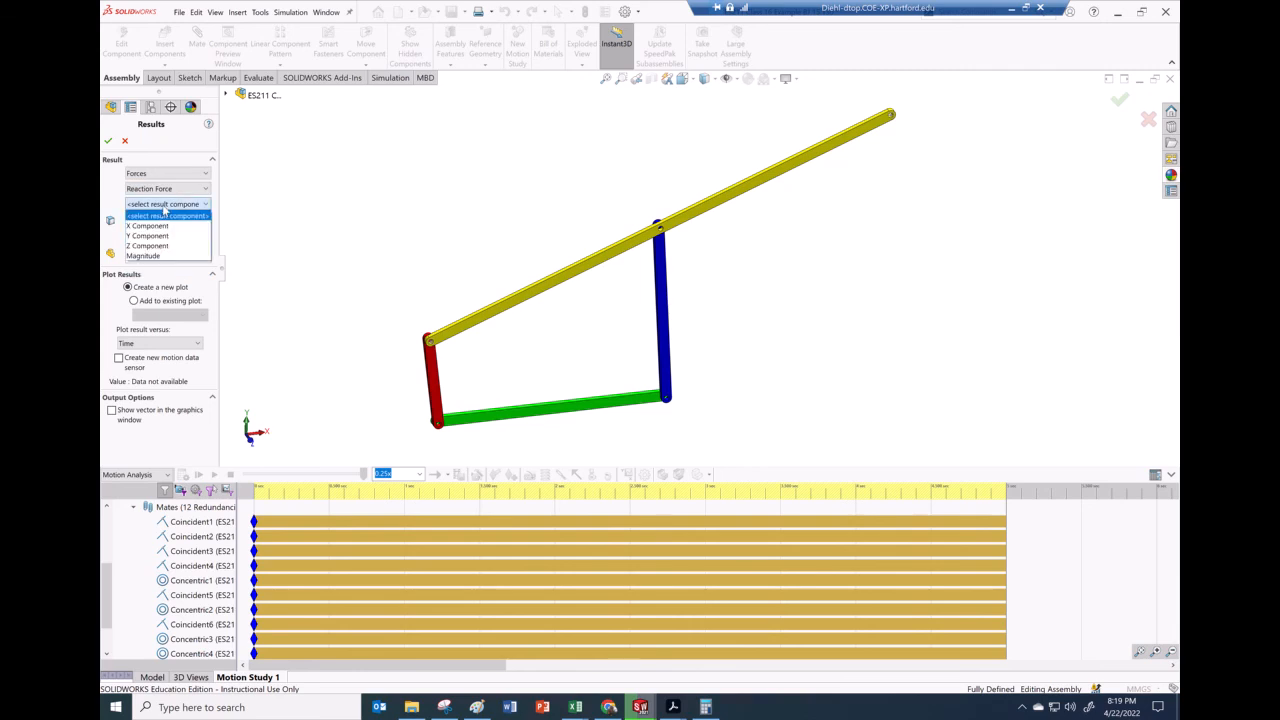
left_click(155, 256)
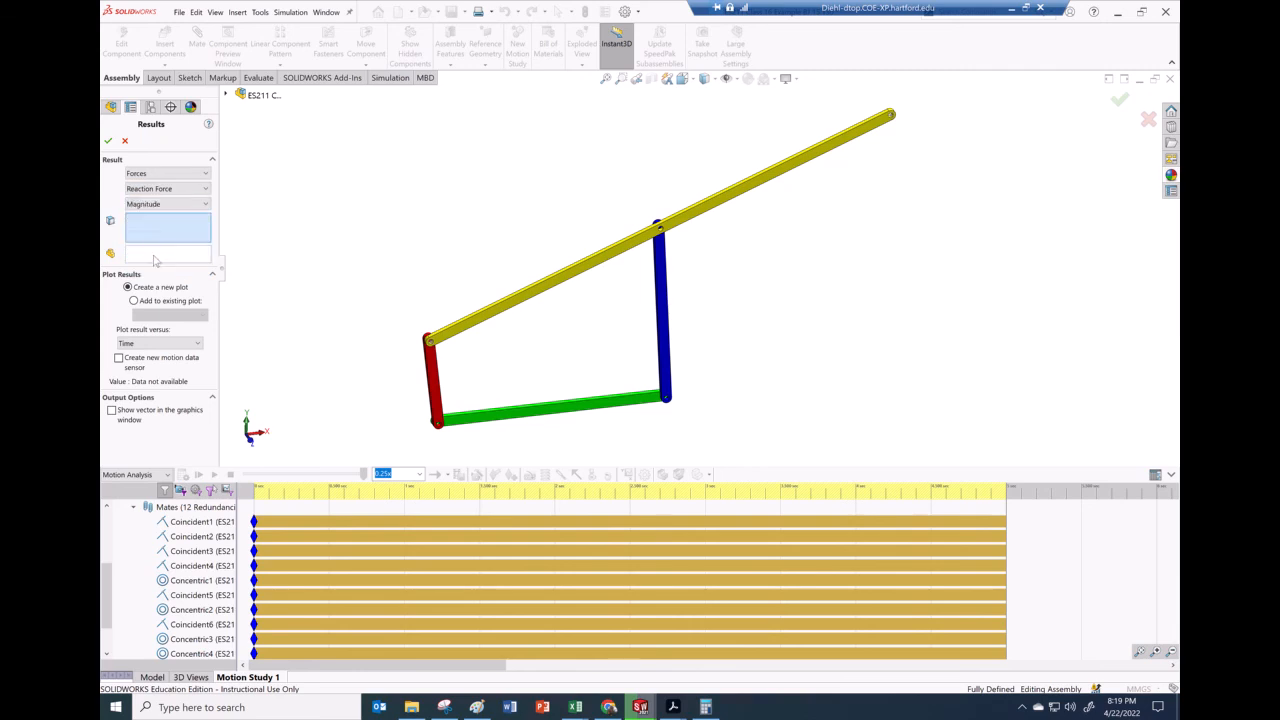
left_click(166, 582)
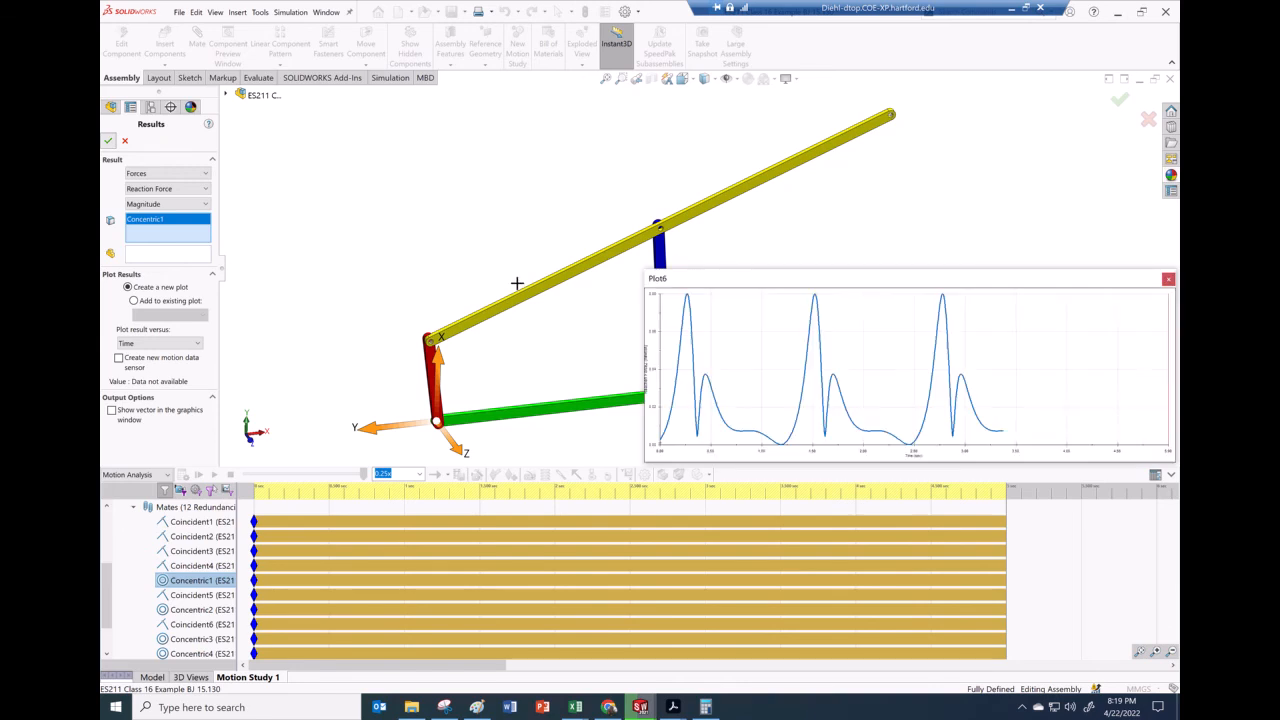
left_click_drag(641, 310, 714, 310)
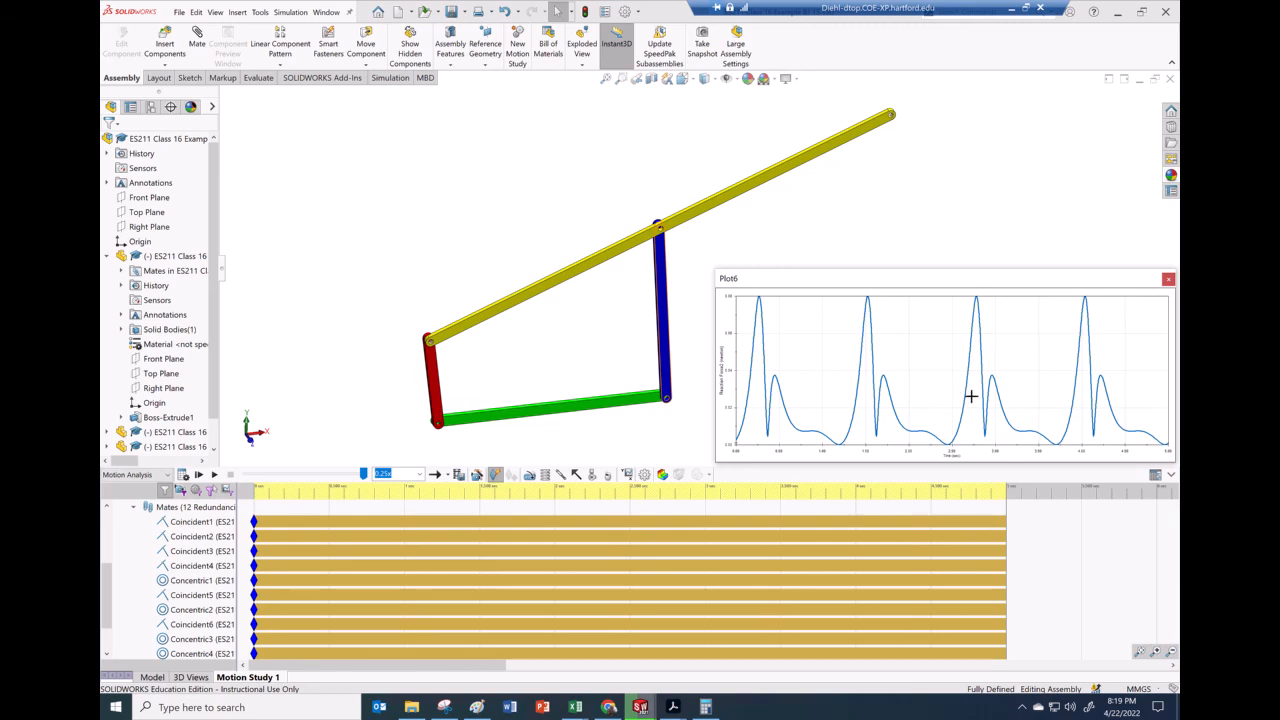
left_click(1168, 280)
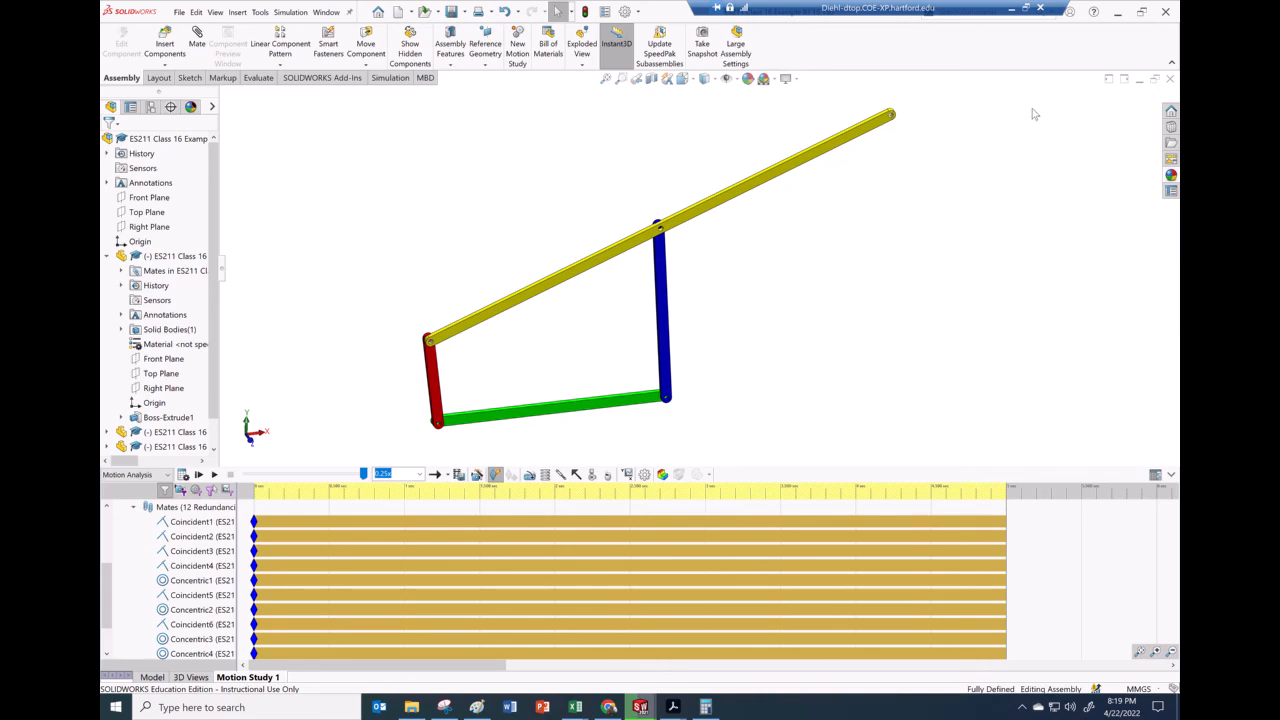
Minimize SolidWorks to view the Word extra credit project assignment document
left_click(1011, 12)
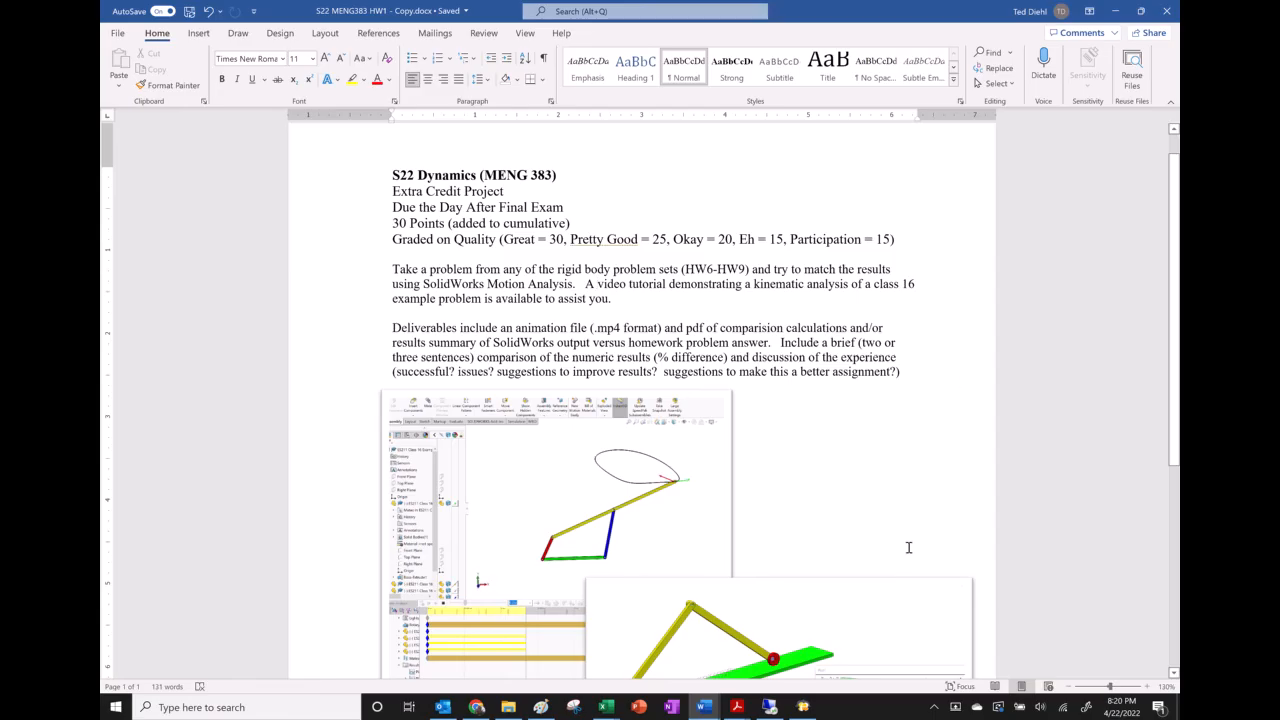
left_click(804, 708)
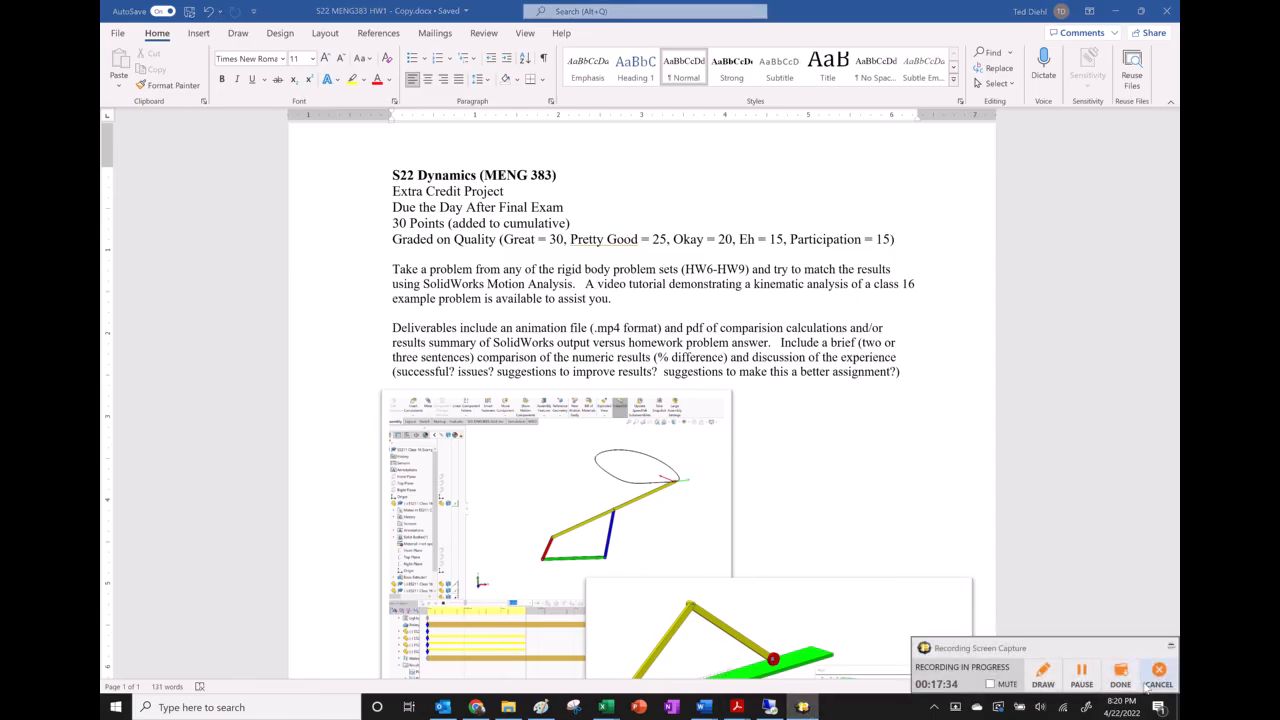